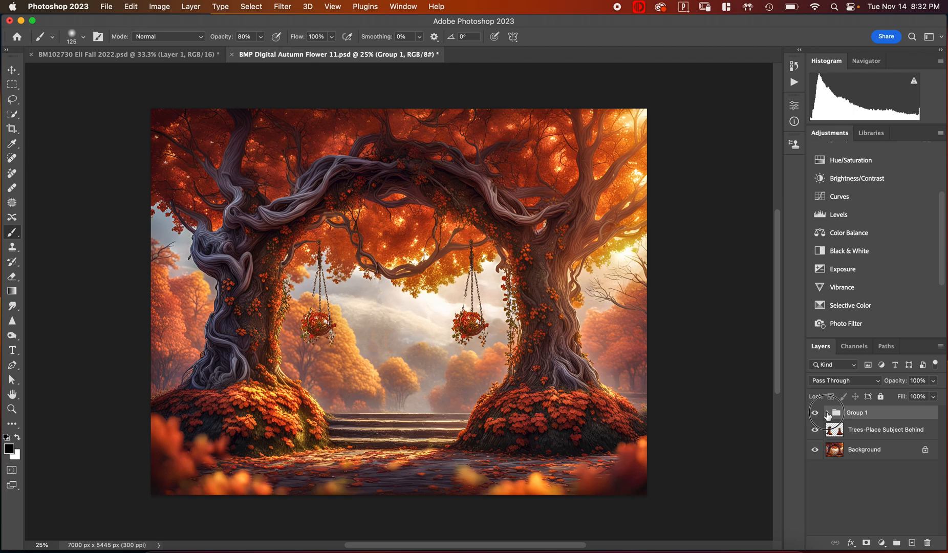
- Expand Group 1 and toggle the visibility of Flower Basket L and Flower Basket R to identify each basket
left_click(827, 413)
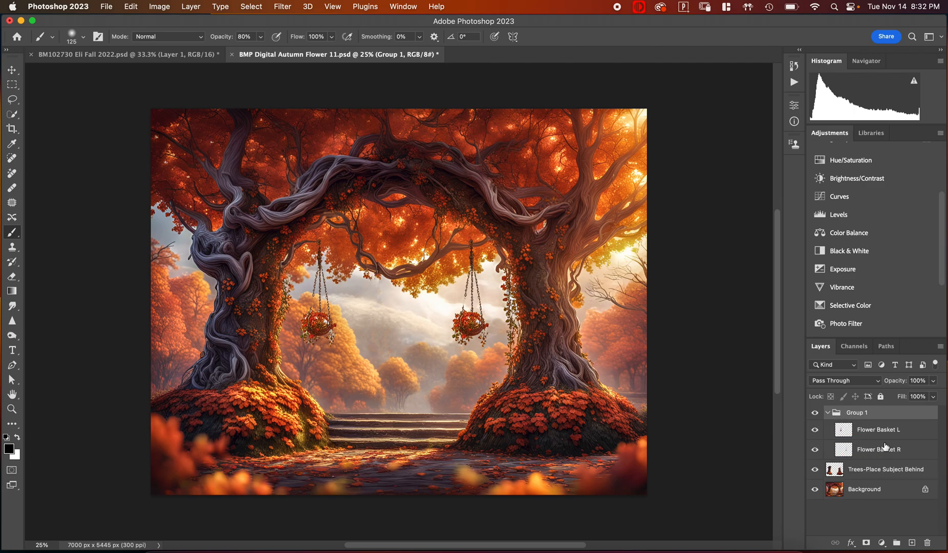
left_click(815, 430)
left_click(815, 430)
left_click(815, 450)
left_click(815, 450)
- Shift the Flower Basket R layer slightly to the right with Free Transform, to X 4704.66 px, and apply it
left_click(854, 451)
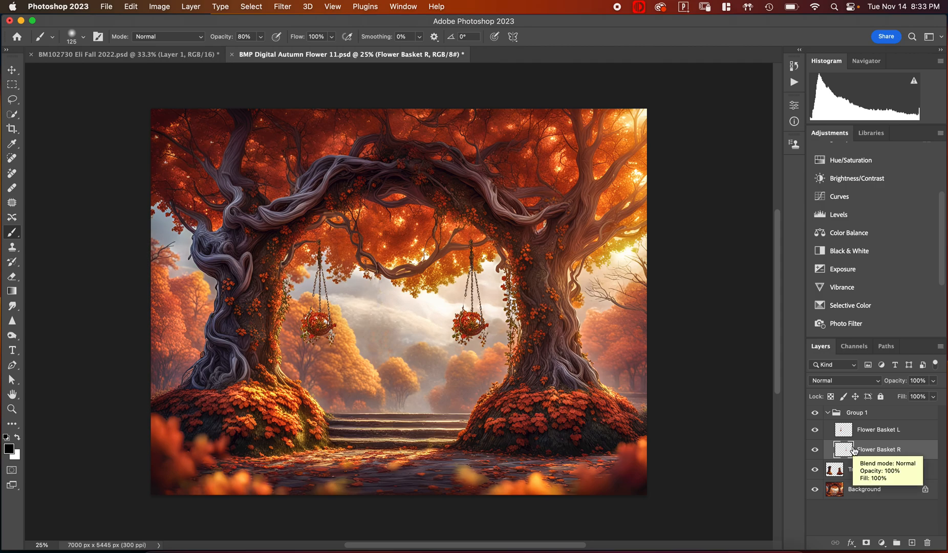
key("super+t")
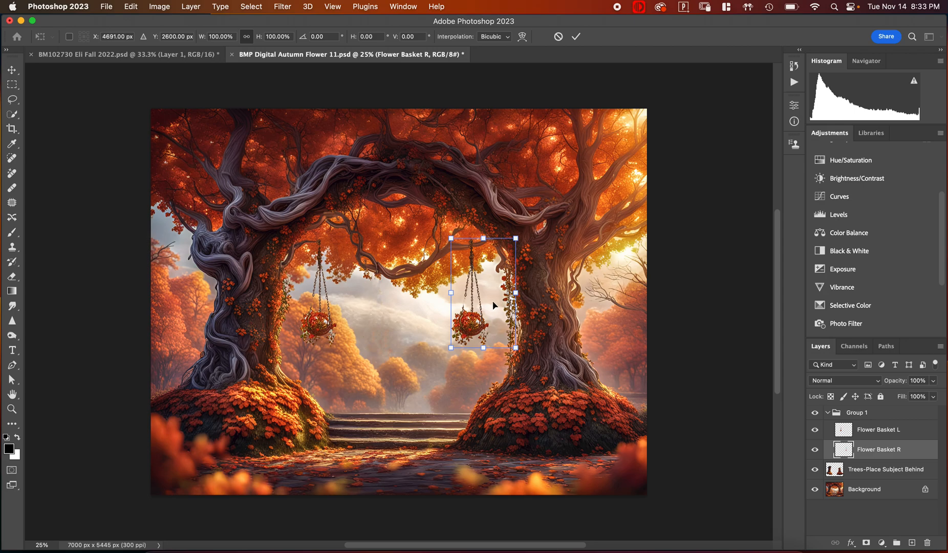
mouse_move(476, 315)
left_mouse_down()
mouse_move(428, 365)
mouse_move(422, 333)
mouse_move(406, 337)
mouse_move(477, 321)
left_mouse_up()
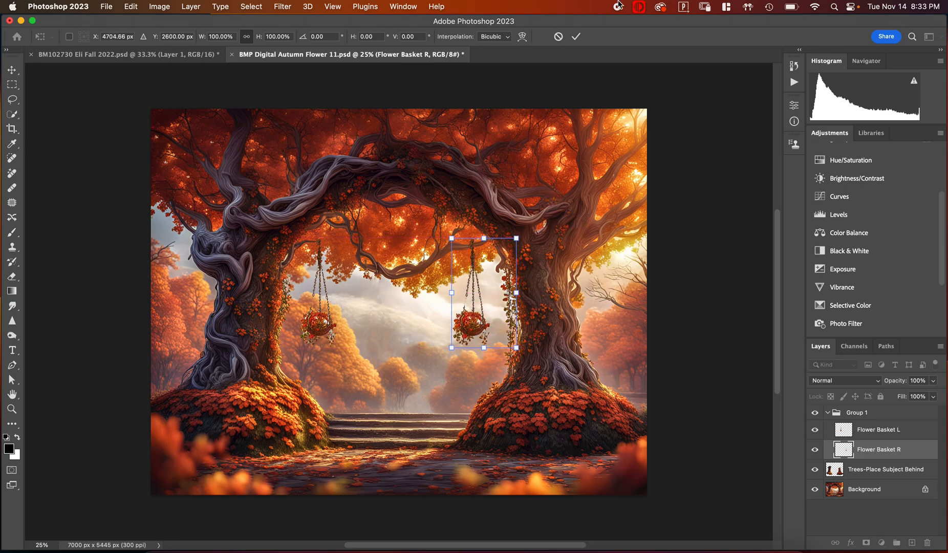
left_click(577, 41)
key("b")
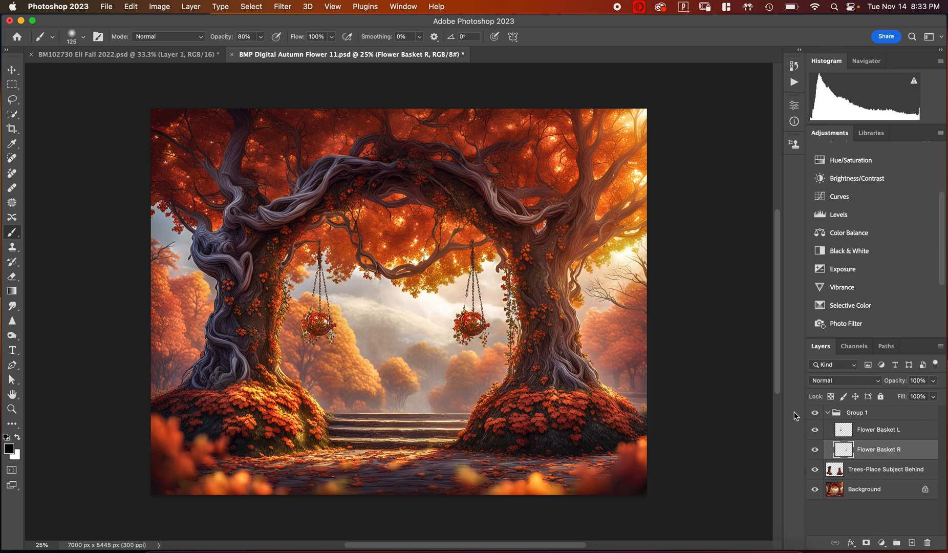
- Collapse Group 1 and inspect the Trees-Place Subject Behind layer and the Background layer
left_click(828, 413)
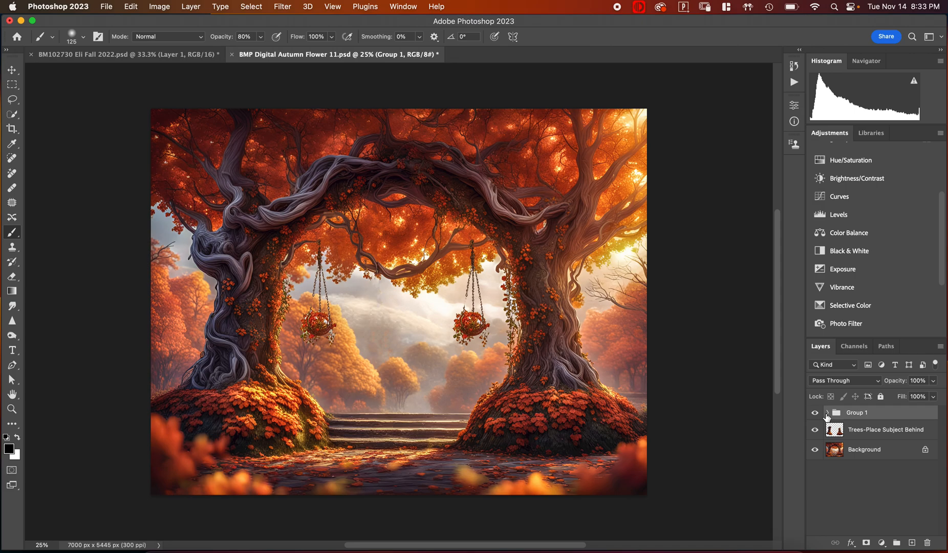
left_click(838, 435)
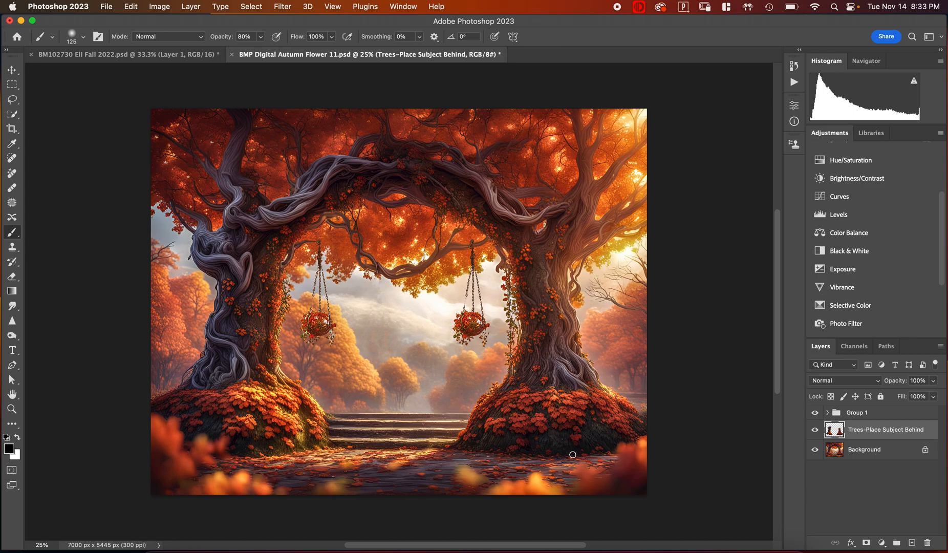
left_click(866, 450)
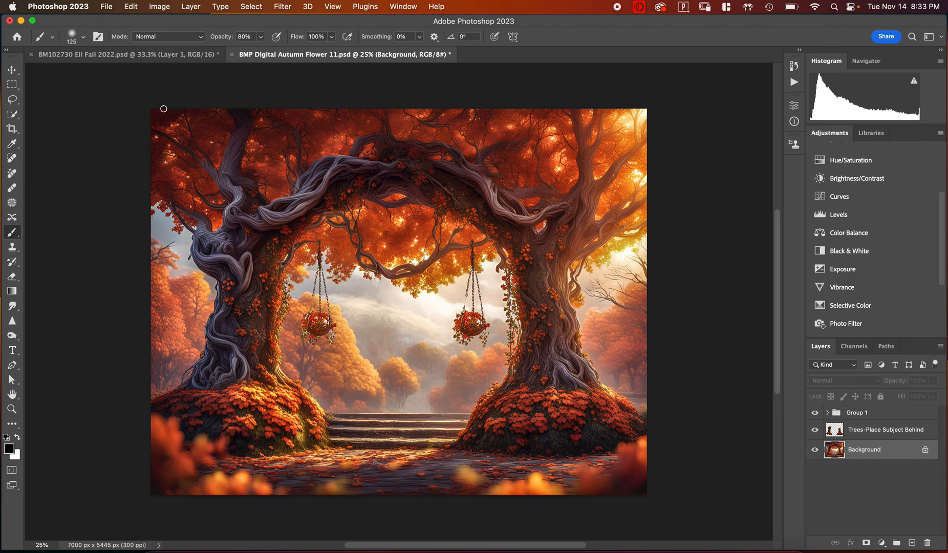
- Switch to the boy's portrait document and flatten the image
left_click(117, 56)
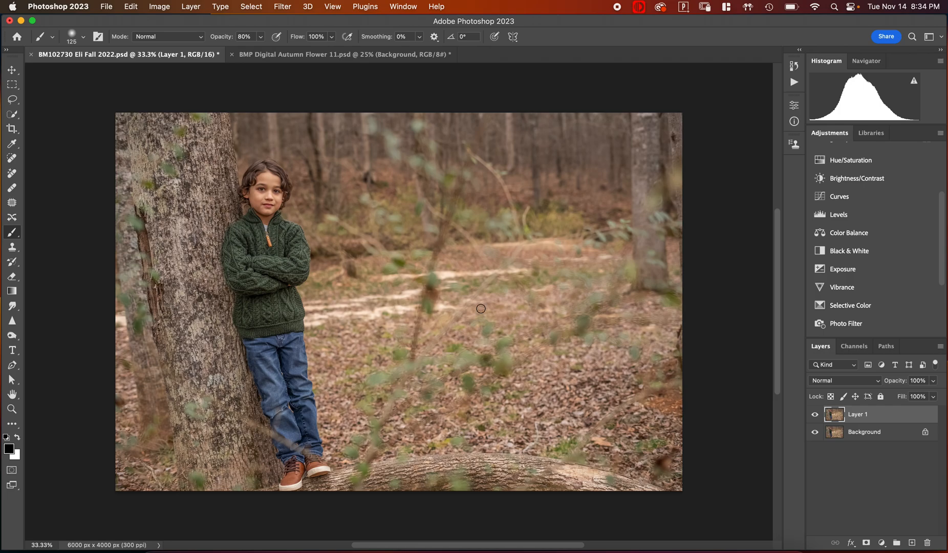
right_click(874, 432)
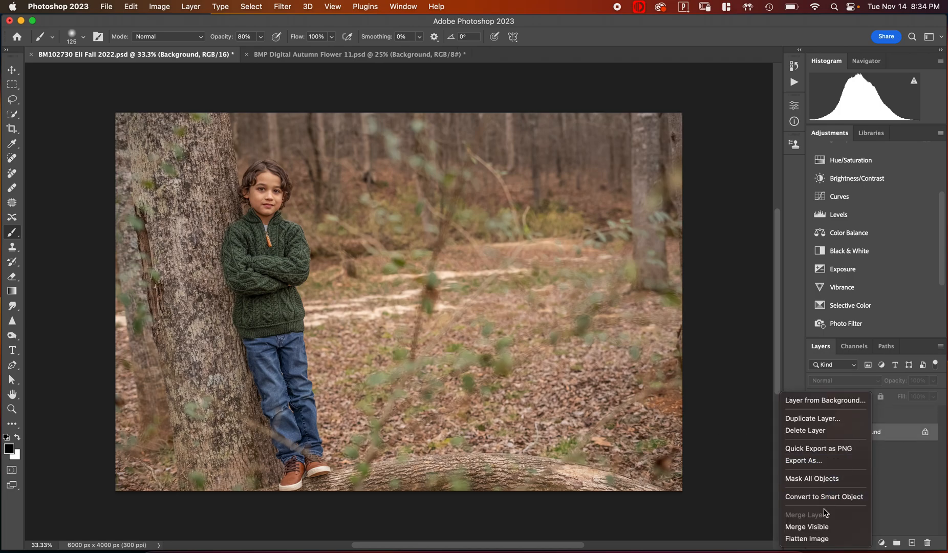
left_click(814, 538)
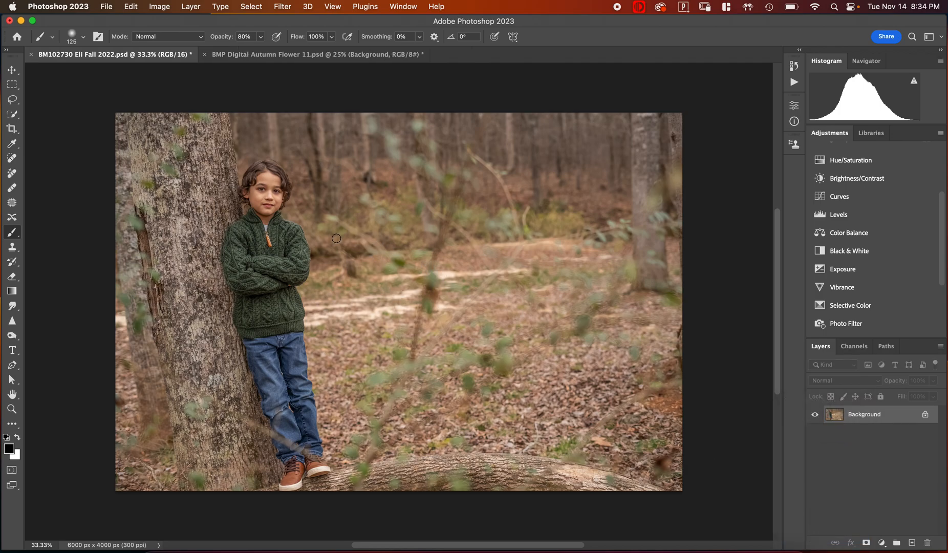
- Try a rectangular marquee selection around the whole boy, including his shoes, and clear it
left_click(11, 86)
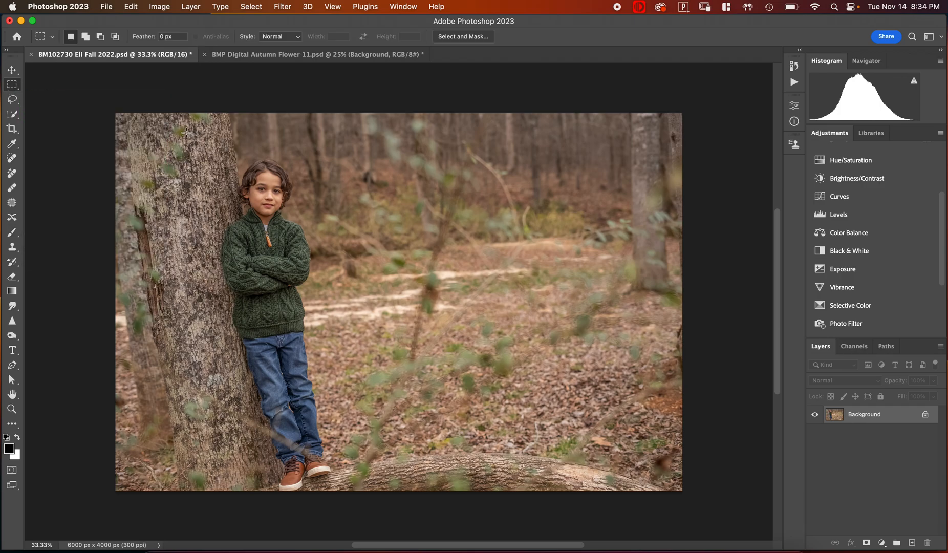
left_click_drag(187, 145, 378, 496)
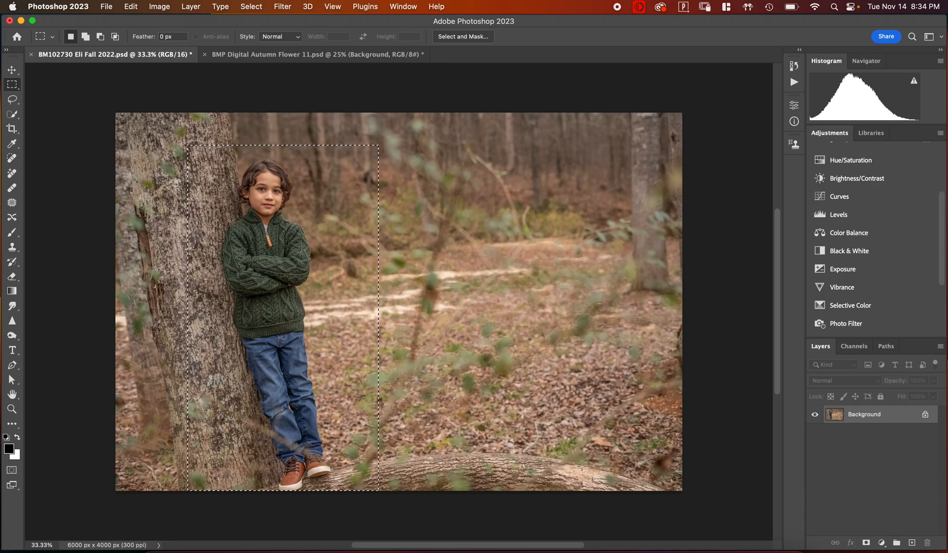
left_click(79, 132)
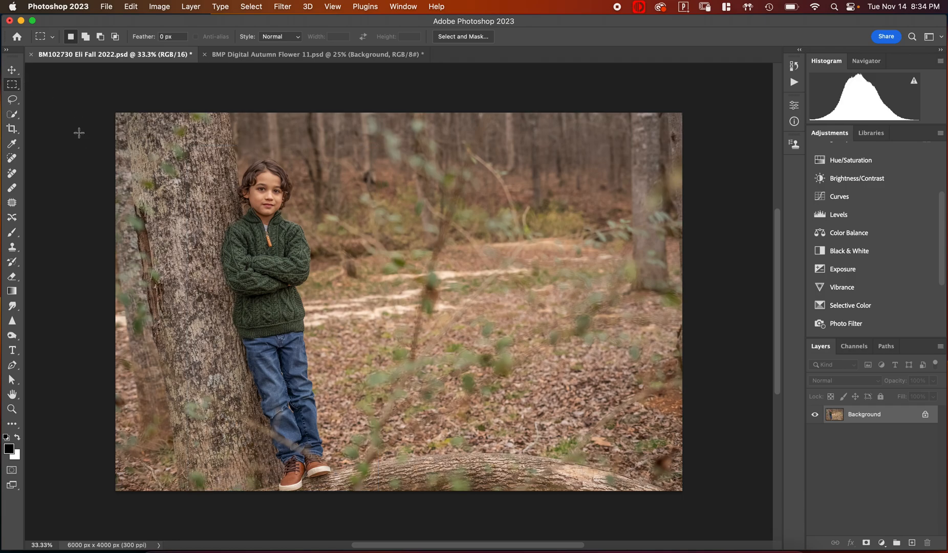
- Heal the blemishes around the knee of the jeans and the blurred branch across the tree trunk with the Spot Healing Brush at size 50
left_click(12, 159)
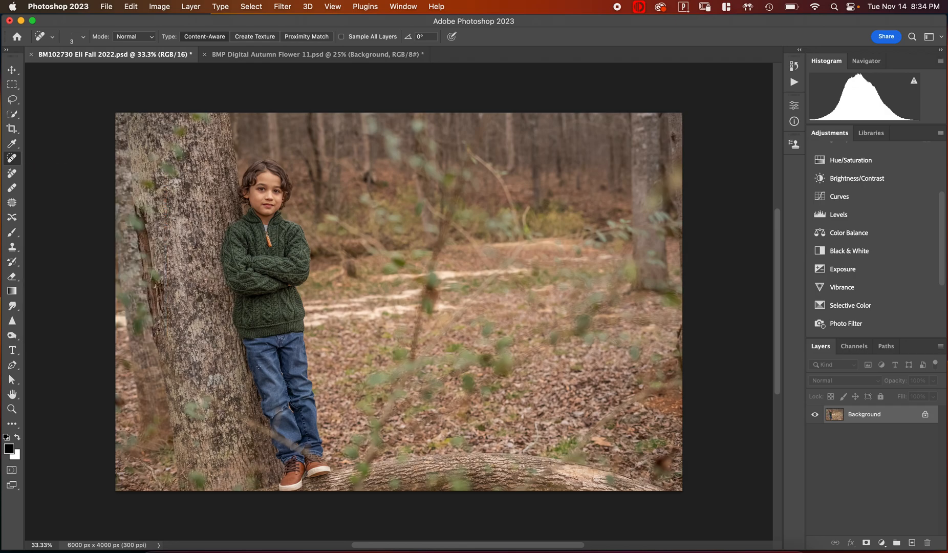
key("super+plus")
key("super+plus")
scroll(258, 367, "down", 5)
scroll(259, 367, "left", 2)
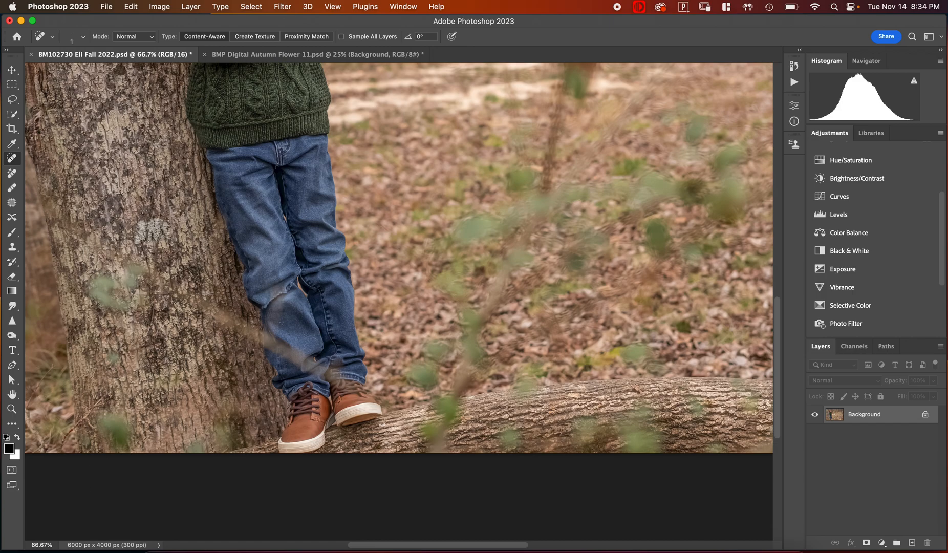
key("bracketright")
key("bracketright")
key("bracketright")
left_click_drag(273, 293, 279, 289)
left_click(279, 306)
mouse_move(279, 311)
left_mouse_down()
mouse_move(288, 296)
mouse_move(261, 339)
mouse_move(306, 322)
mouse_move(321, 335)
left_mouse_up()
left_click_drag(280, 288, 266, 334)
mouse_move(146, 275)
left_mouse_down()
mouse_move(223, 313)
mouse_move(260, 345)
mouse_move(281, 342)
mouse_move(295, 359)
mouse_move(283, 354)
left_mouse_up()
- Try to heal the blurred branch where it crosses the outer edge of the jeans' lower leg
left_click(264, 335)
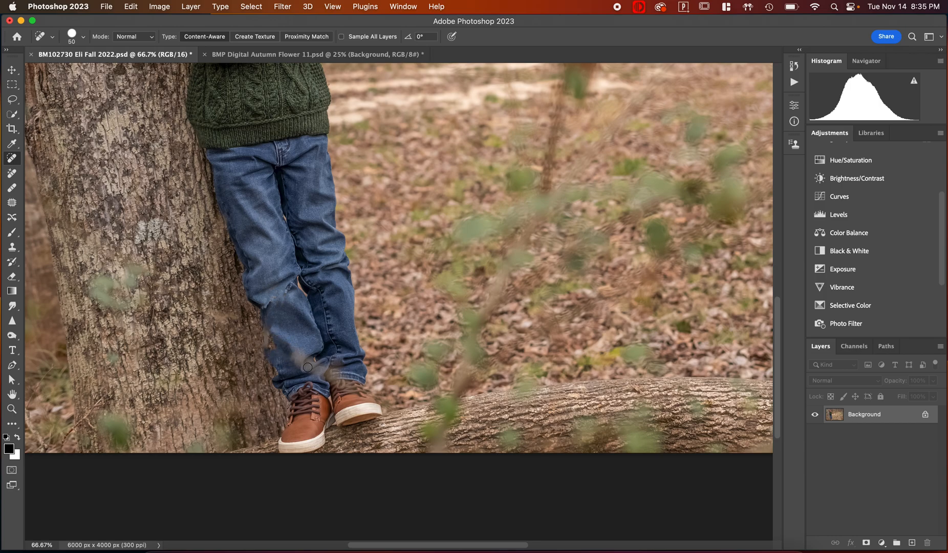
left_click(265, 324)
left_click_drag(266, 323, 271, 353)
left_click_drag(272, 357, 273, 358)
- Step back through the document history to undo the healing strokes made on the lower leg of the jeans
left_click(795, 67)
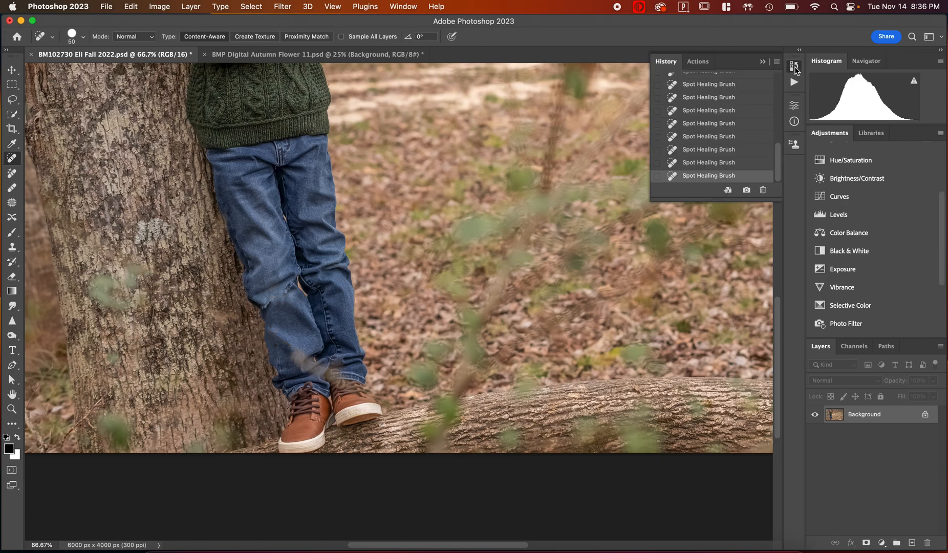
left_click(735, 162)
left_click(734, 137)
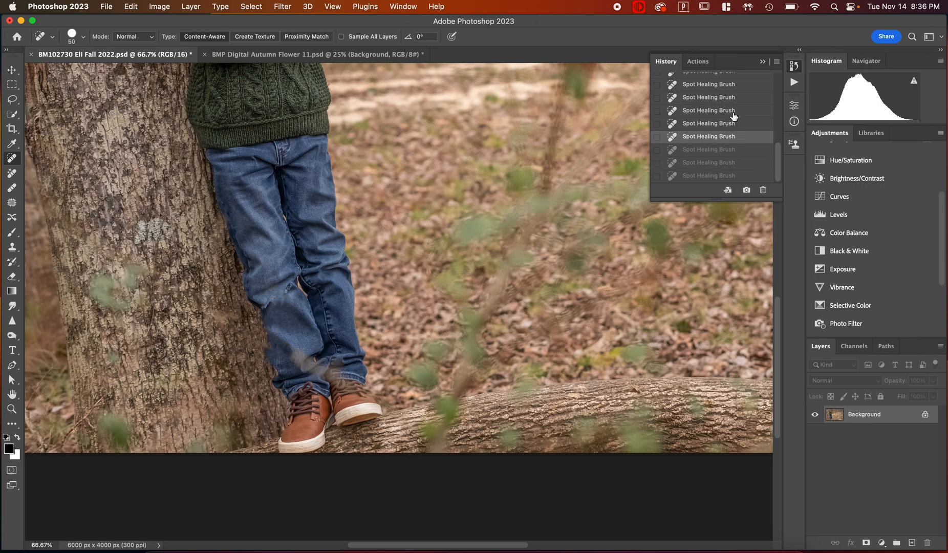
scroll(730, 111, "up", 3)
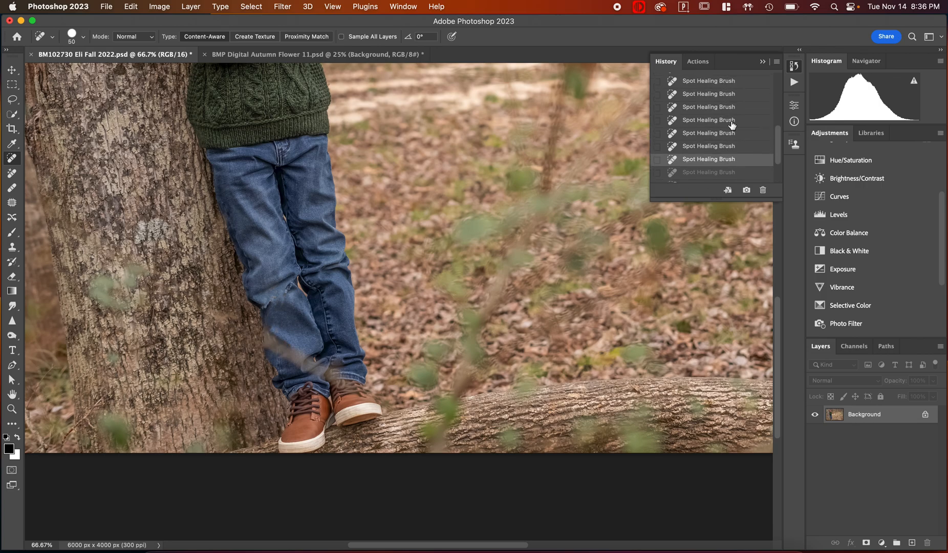
left_click(729, 148)
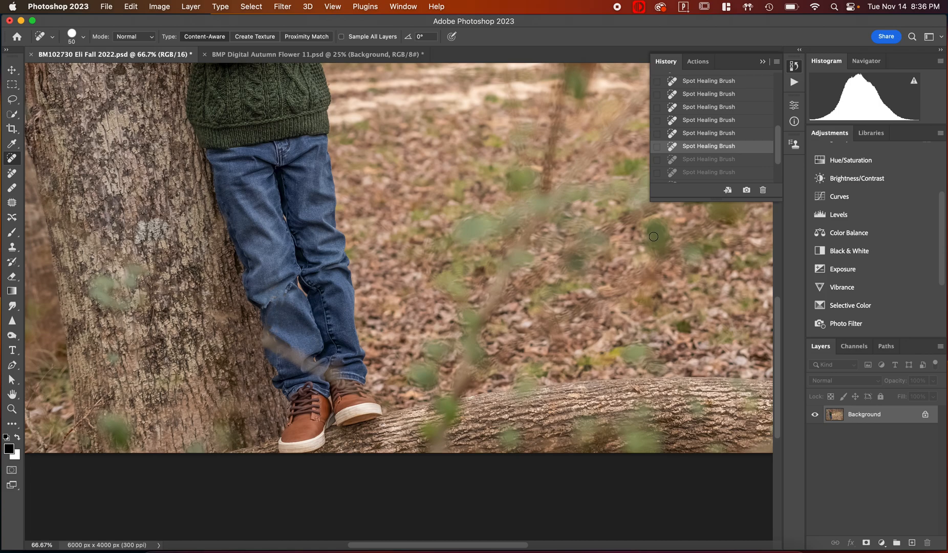
left_click(725, 134)
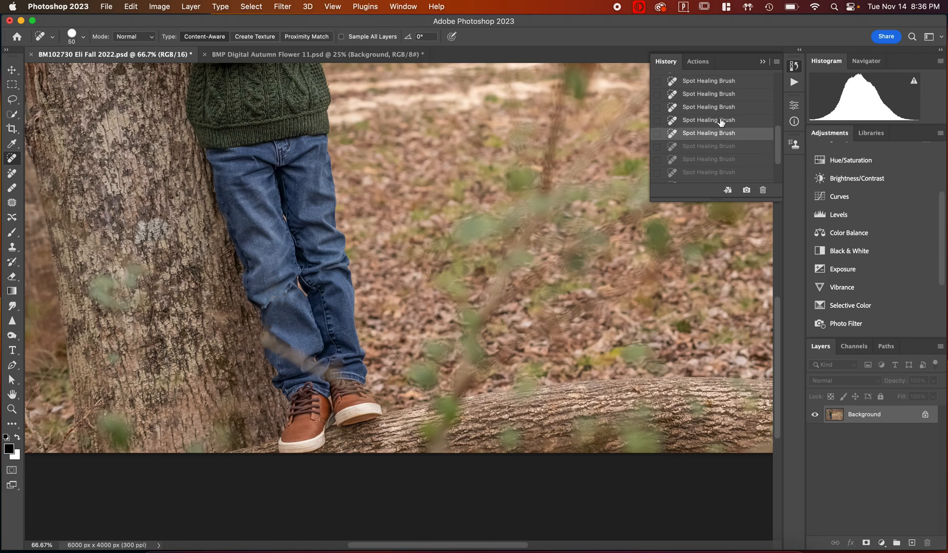
left_click(721, 122)
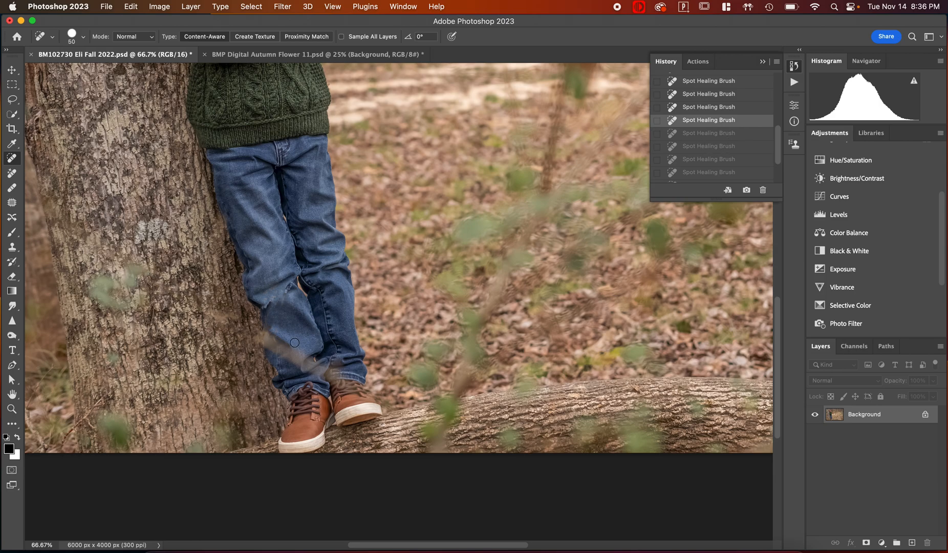
- Try to heal the branch over the middle of the lower jeans leg, and revert those strokes through the history
left_click_drag(300, 353, 296, 355)
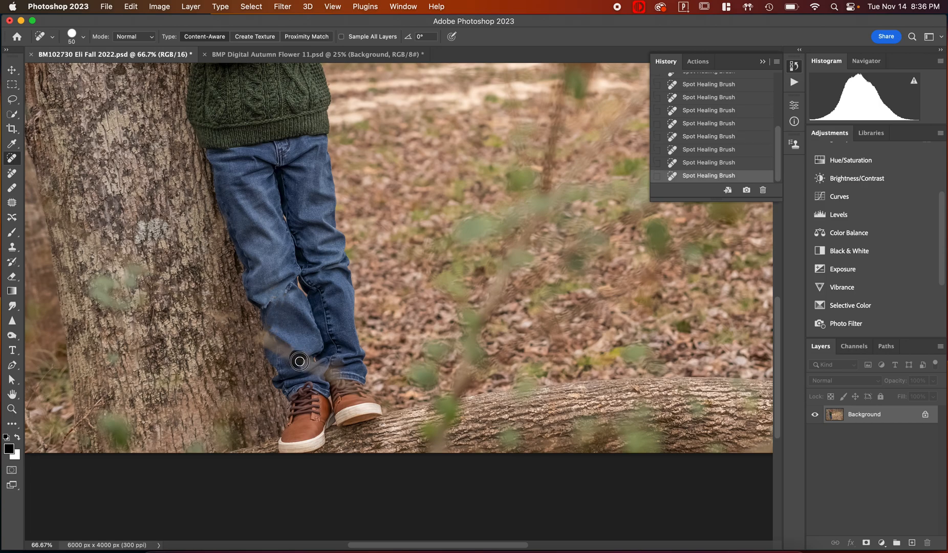
mouse_move(298, 361)
left_mouse_down()
mouse_move(287, 341)
mouse_move(307, 364)
mouse_move(297, 374)
mouse_move(305, 365)
left_mouse_up()
left_click(714, 164)
left_click(708, 150)
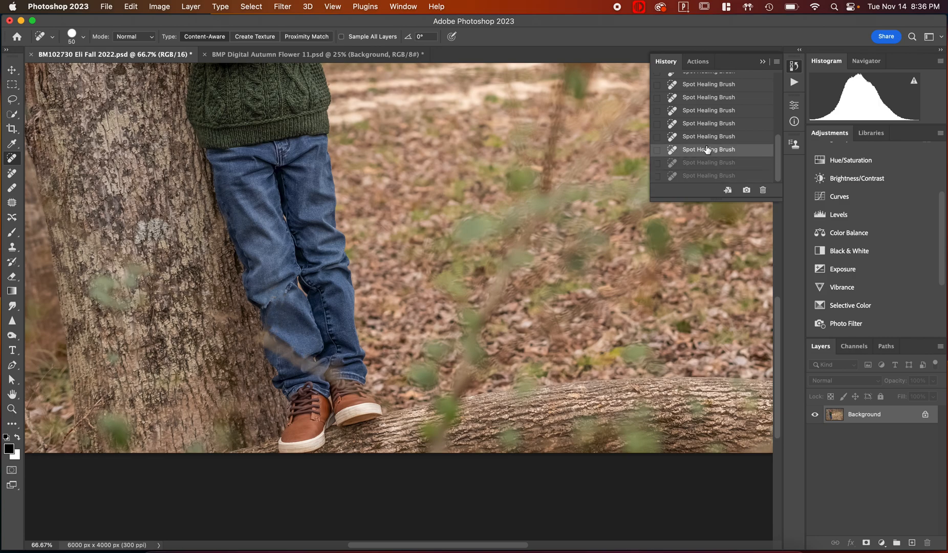
left_click(702, 136)
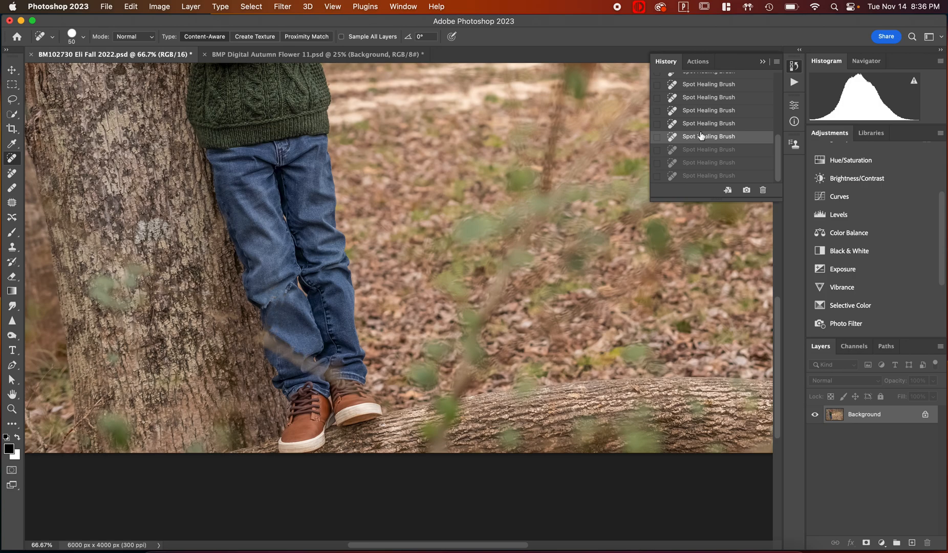
left_click(702, 123)
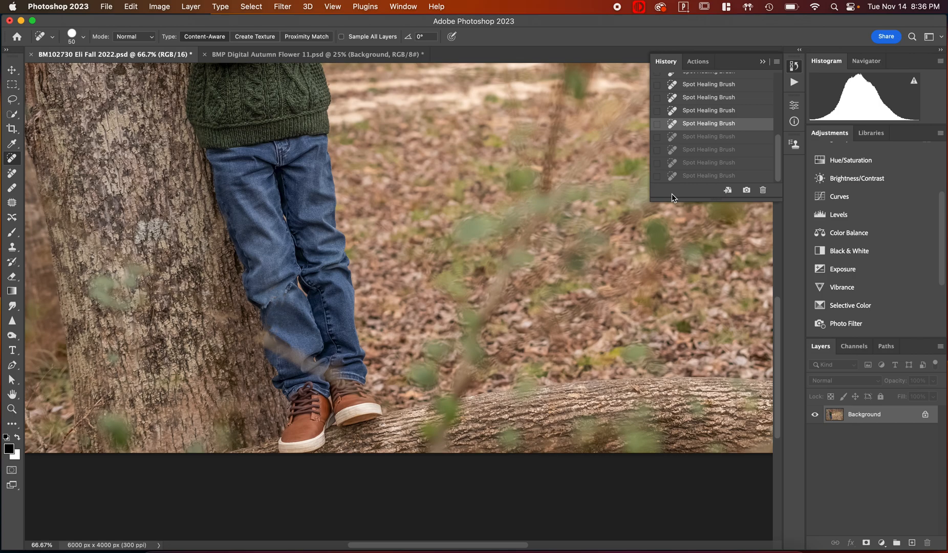
left_click(763, 62)
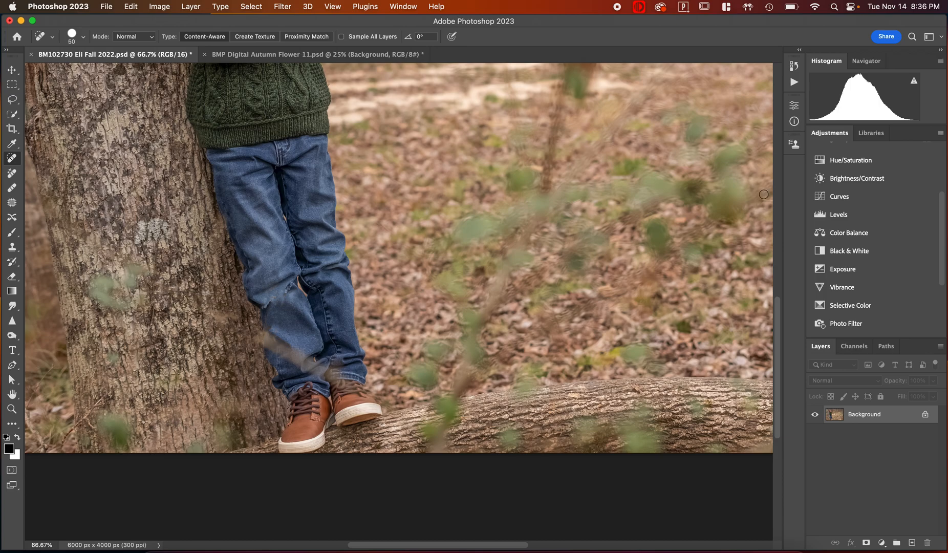
- Examine the whole portrait from the boy's shoes up to his head, including the tree and the surrounding woods
scroll(640, 341, "up", 1)
scroll(640, 342, "up", 5)
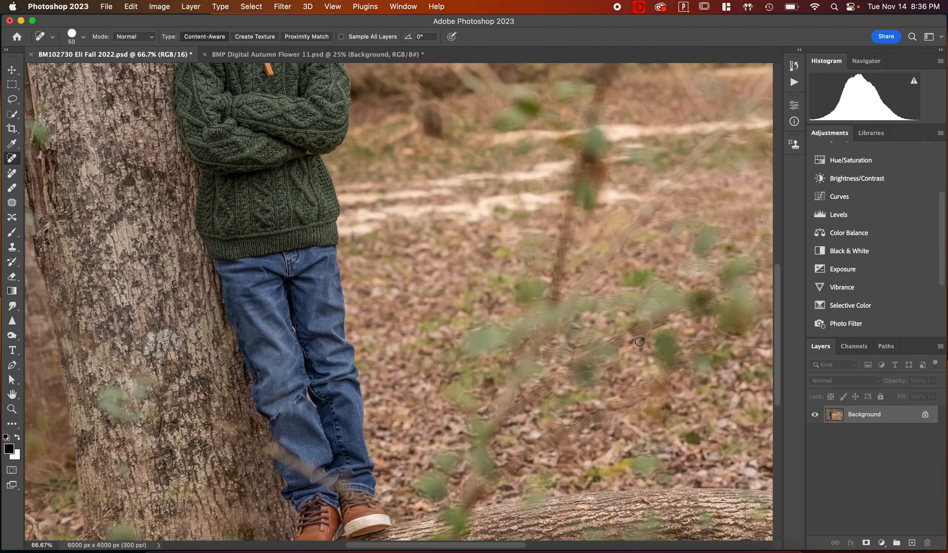
key("super+minus")
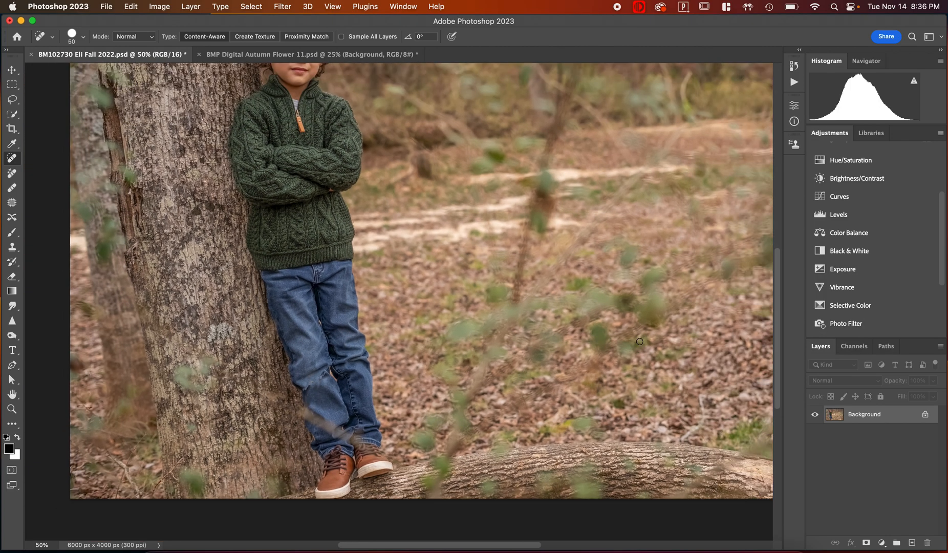
scroll(639, 341, "up", 3)
key("super+minus")
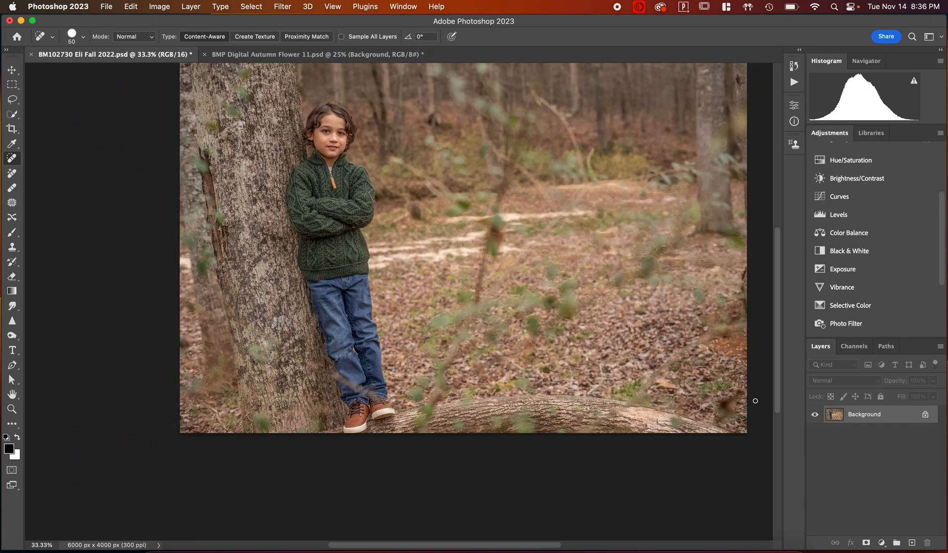
scroll(505, 310, "right", 4)
scroll(505, 311, "up", 2)
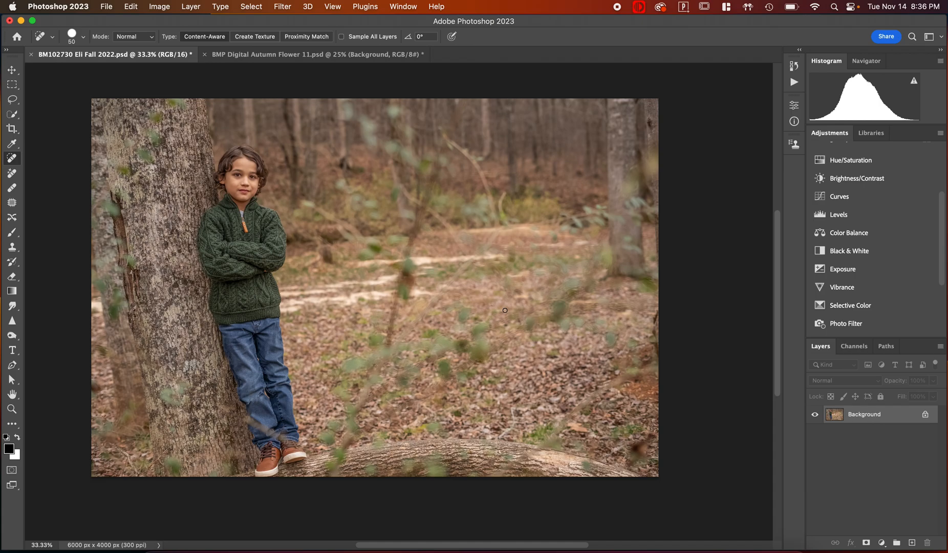
key("super+minus")
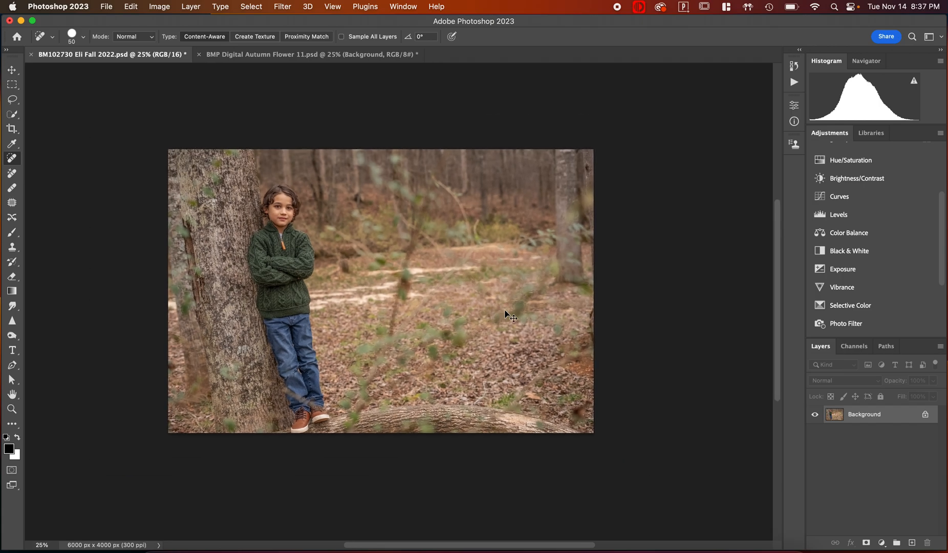
key("super+plus")
key("super+plus")
key("super+minus")
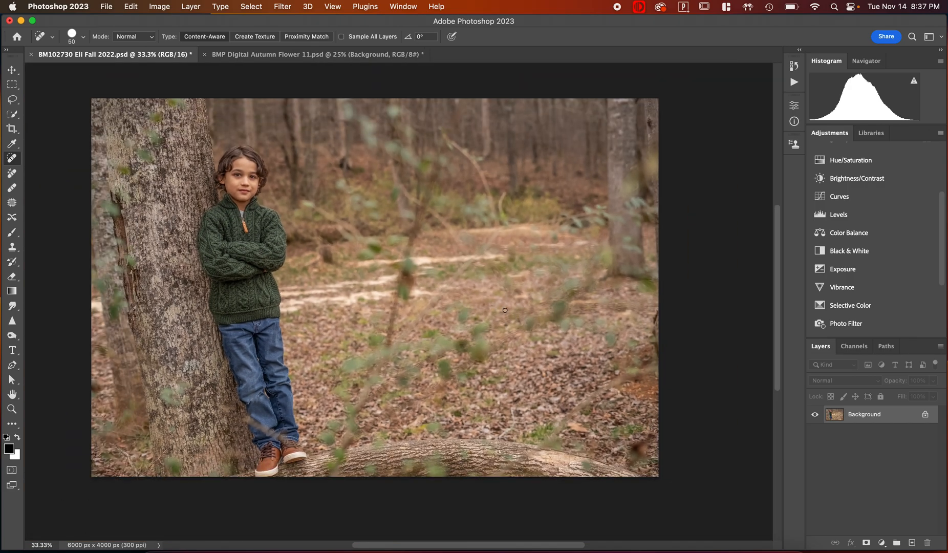
- Copy a rectangular area around the boy from the portrait and paste it into the BMP Digital Autumn Flower 11.psd background, beneath the Trees-Place Subject Behind layer
left_click(12, 84)
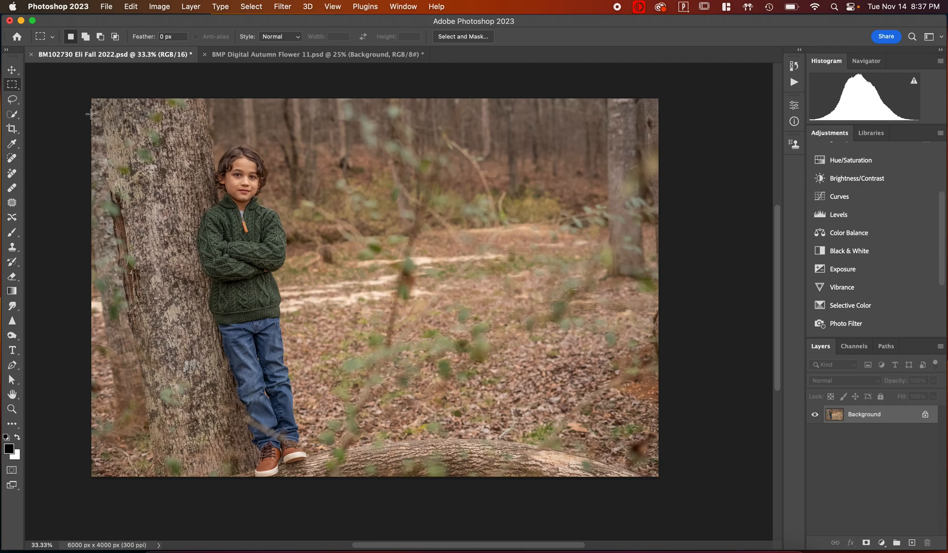
left_click_drag(183, 136, 336, 483)
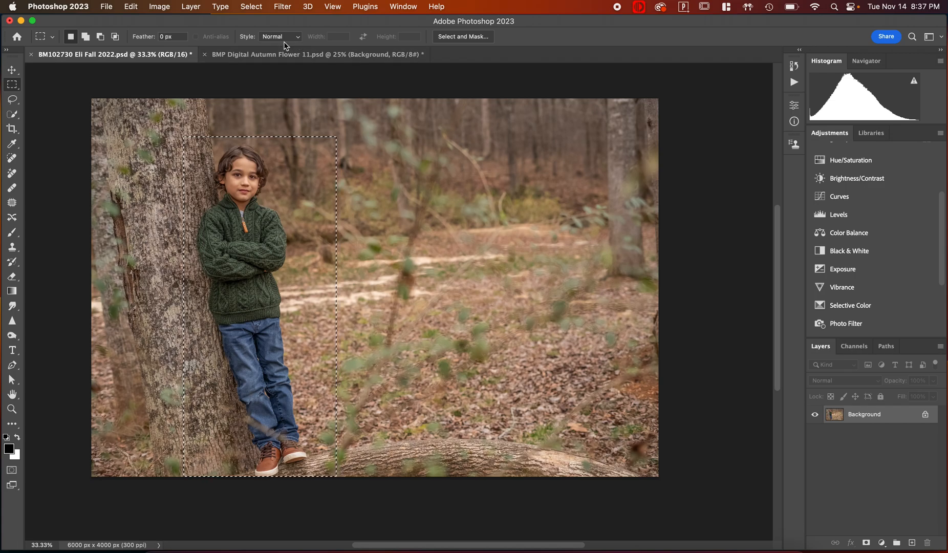
left_click(279, 54)
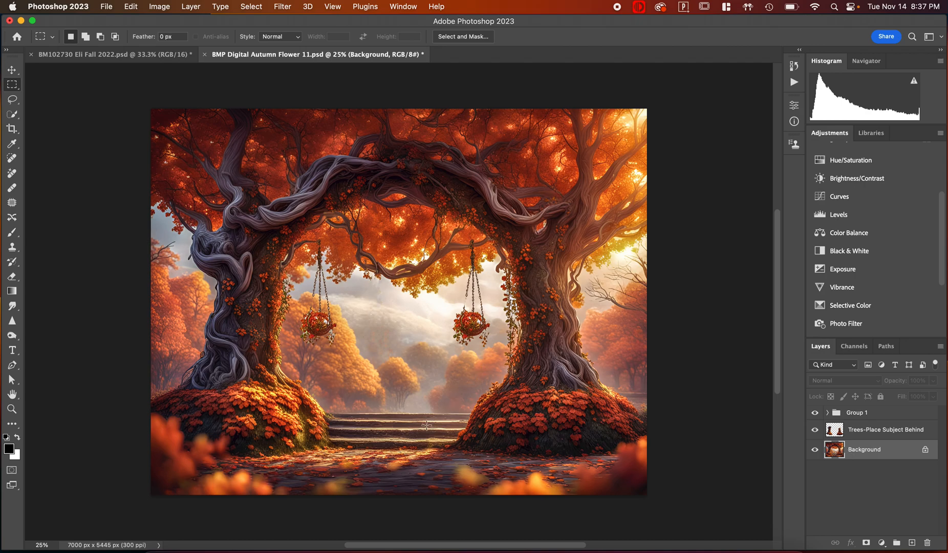
key("super+v")
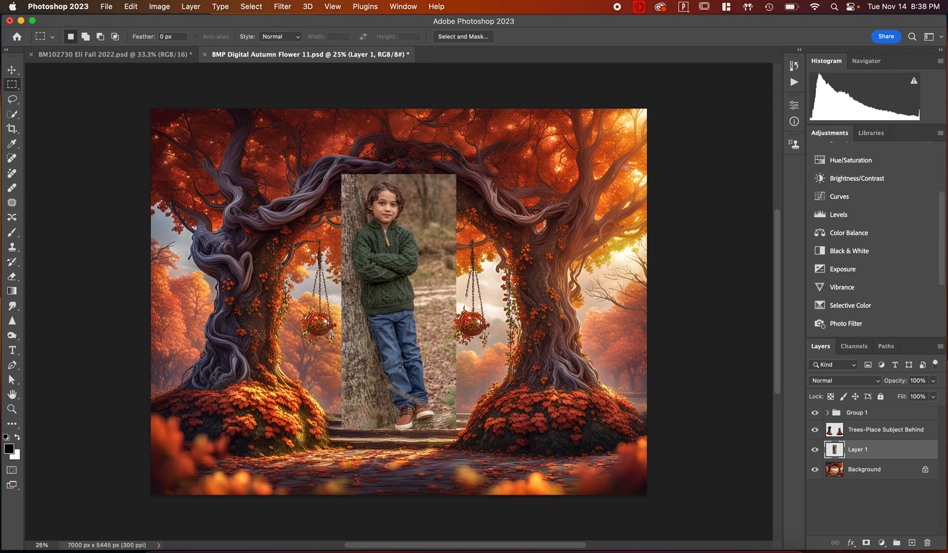
- Browse the installed actions, from the light and sky adjustments to the skin, finishing and fine art sets, and return to the document history
left_click(795, 67)
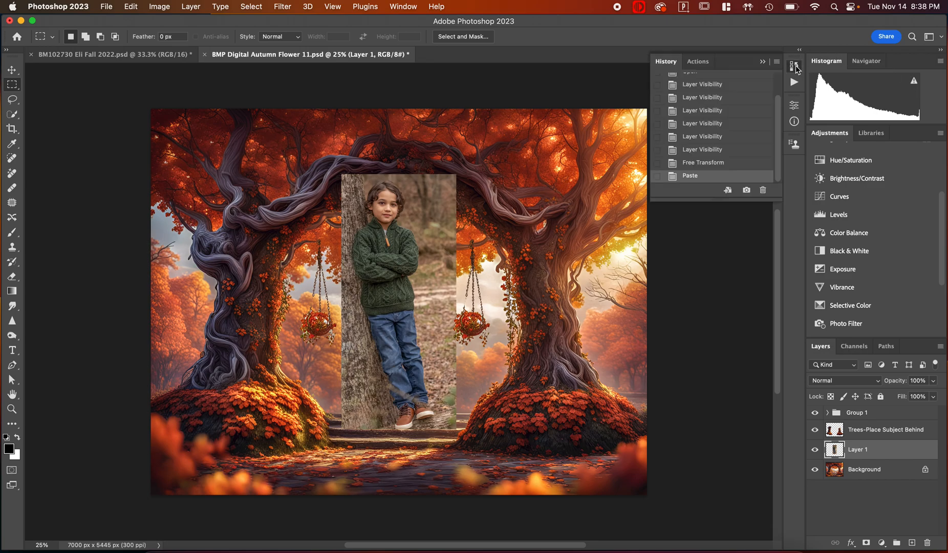
left_click(701, 64)
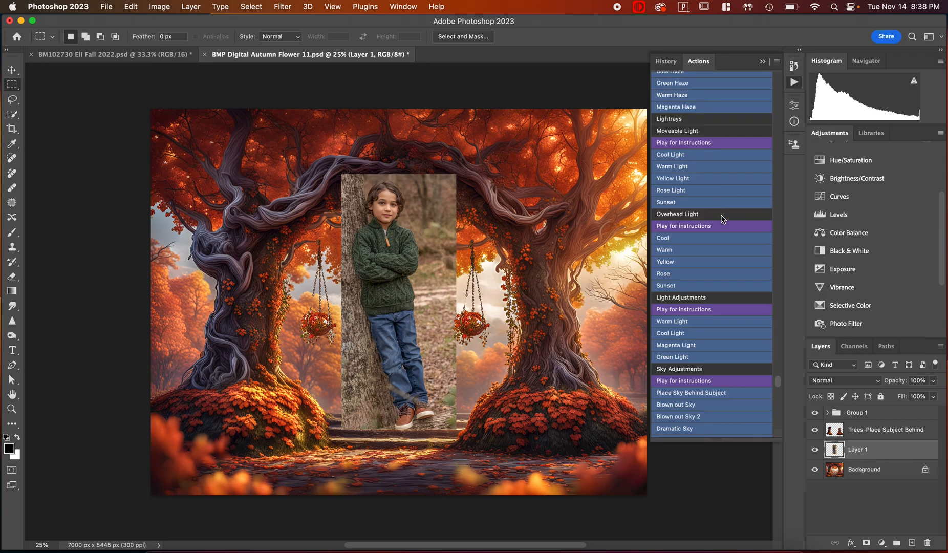
scroll(734, 185, "down", 10)
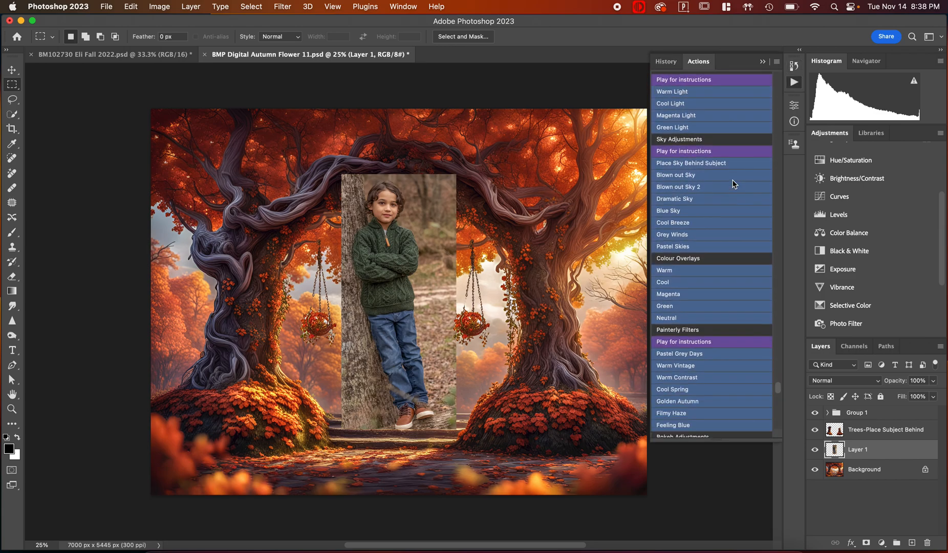
scroll(734, 185, "down", 8)
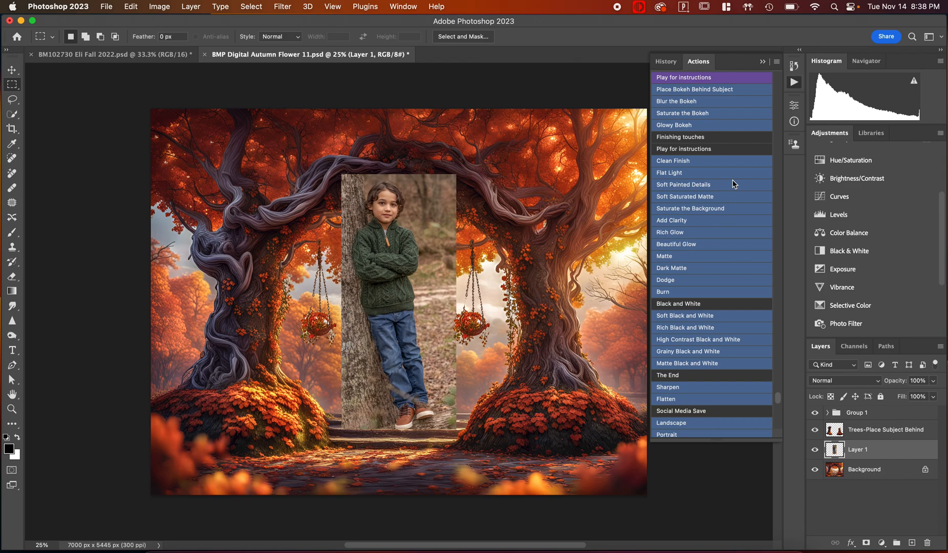
scroll(683, 165, "down", 5)
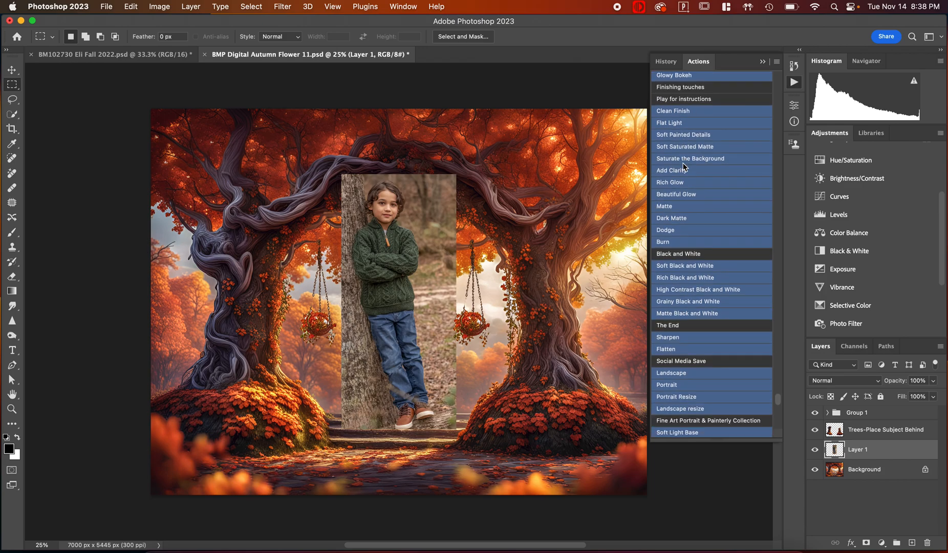
scroll(683, 165, "down", 7)
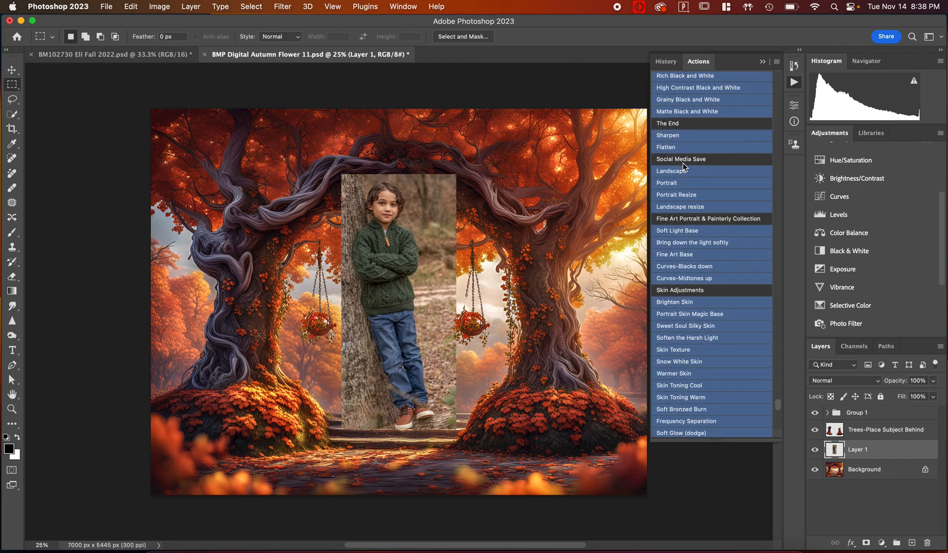
scroll(683, 165, "down", 10)
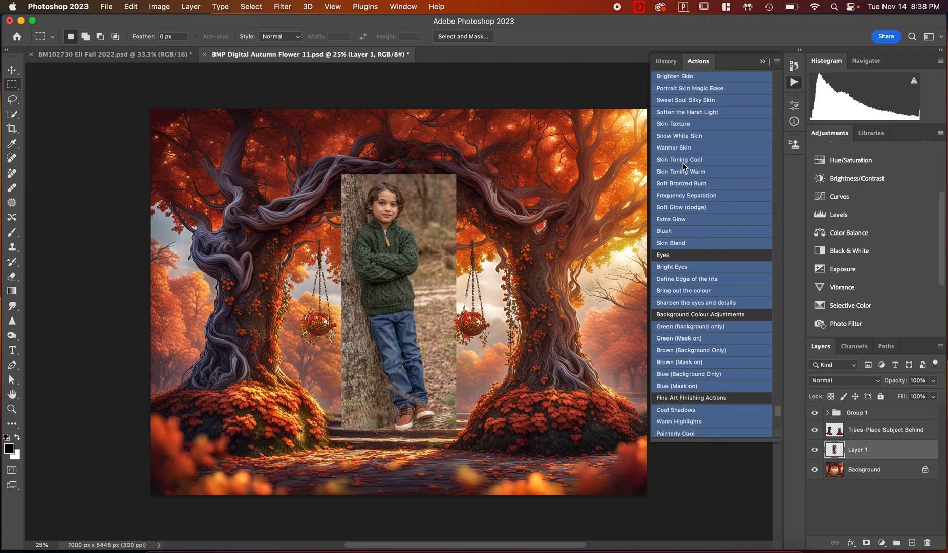
scroll(683, 165, "down", 4)
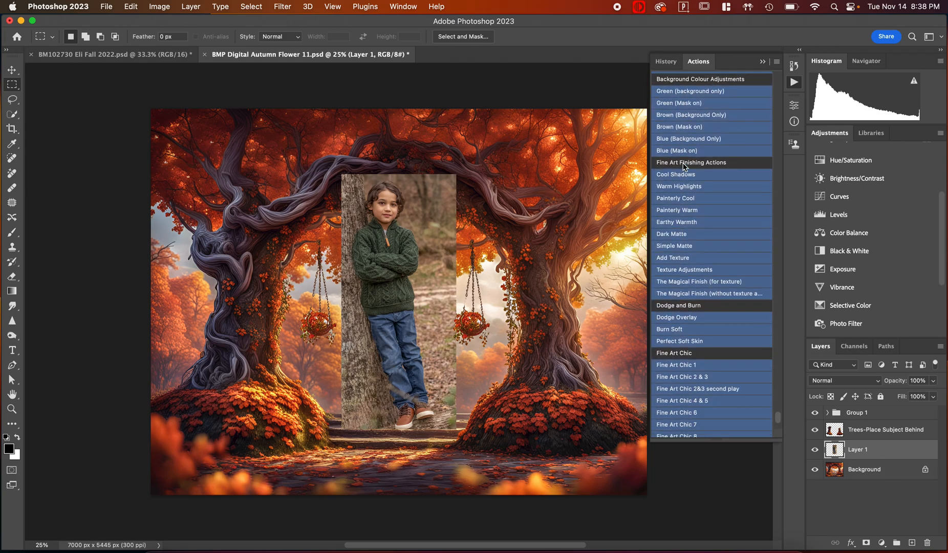
scroll(684, 166, "up", 10)
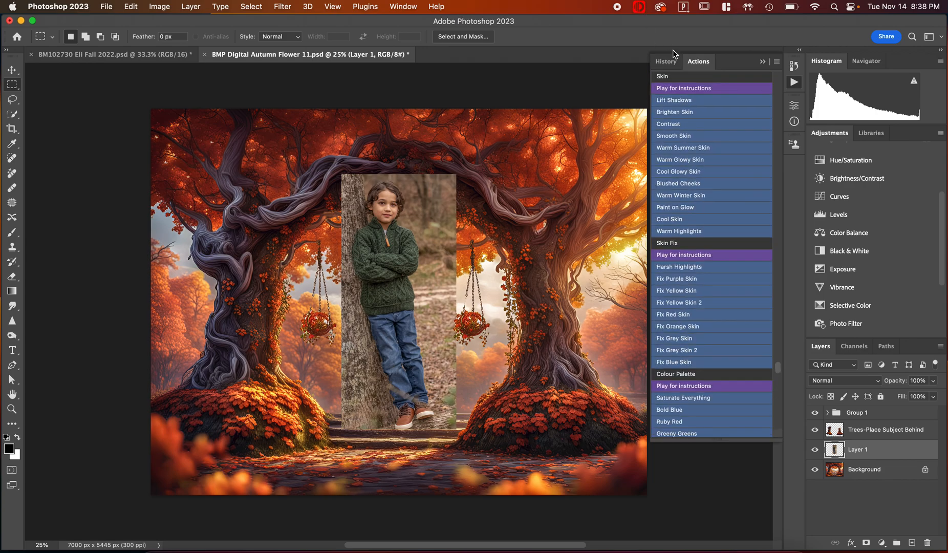
left_click(668, 62)
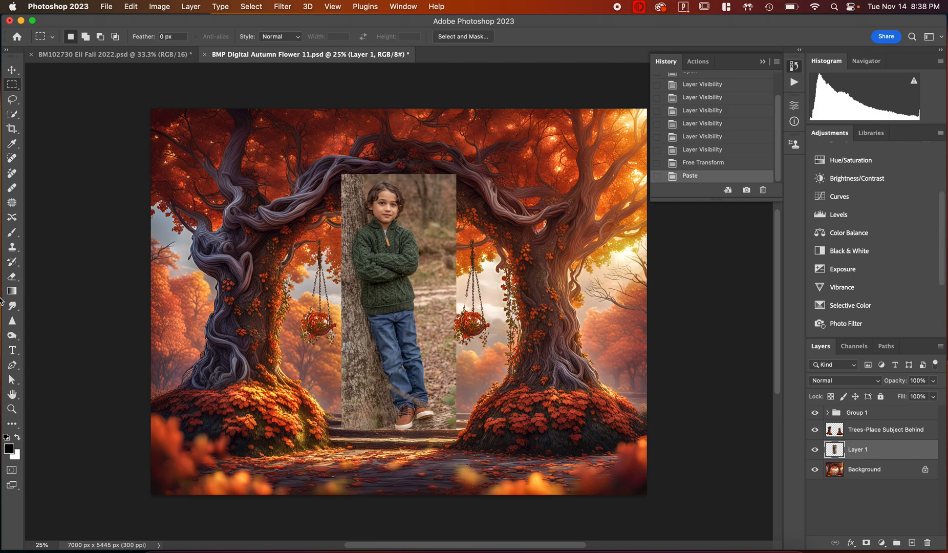
- Select the boy on the pasted layer with Select Subject, and add his shoes and the log beneath them with Quick Selection at size 40
left_click(11, 115)
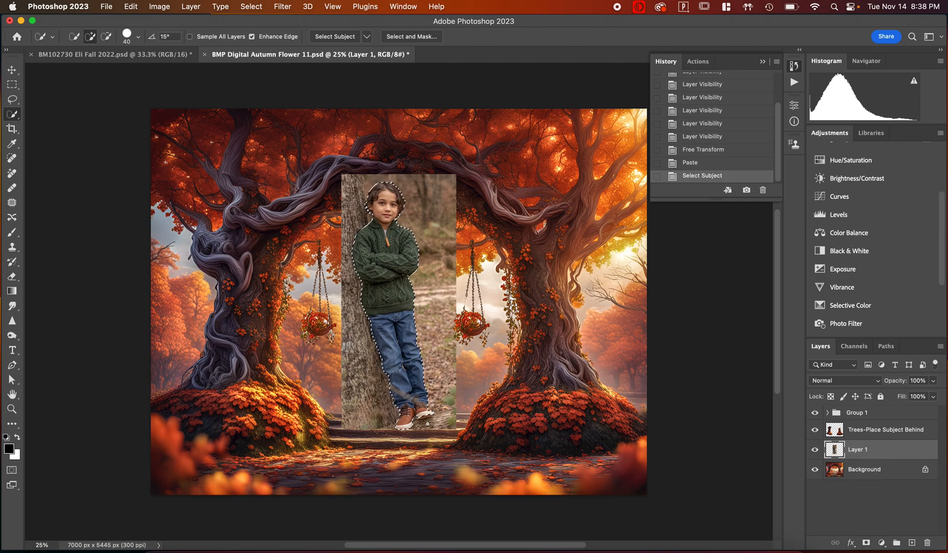
key("super+plus")
key("super+plus")
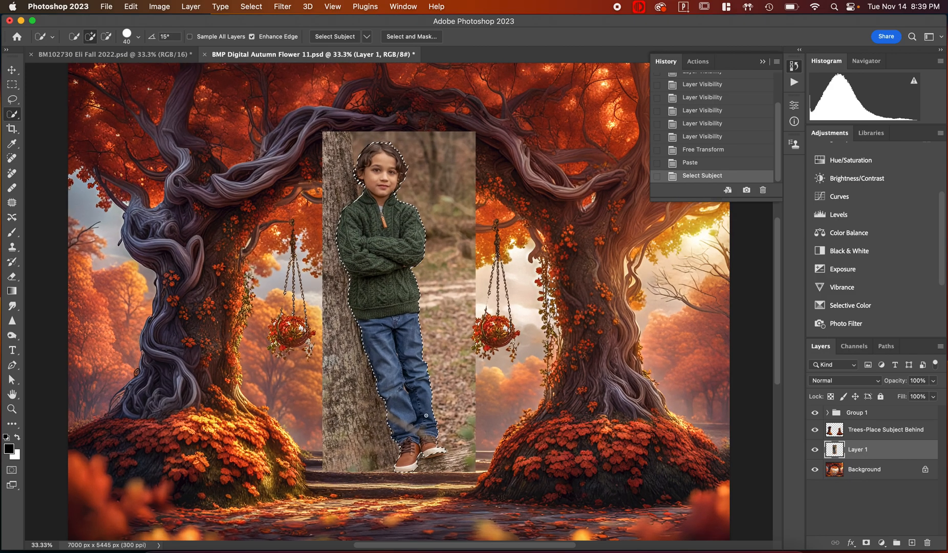
key("super+plus")
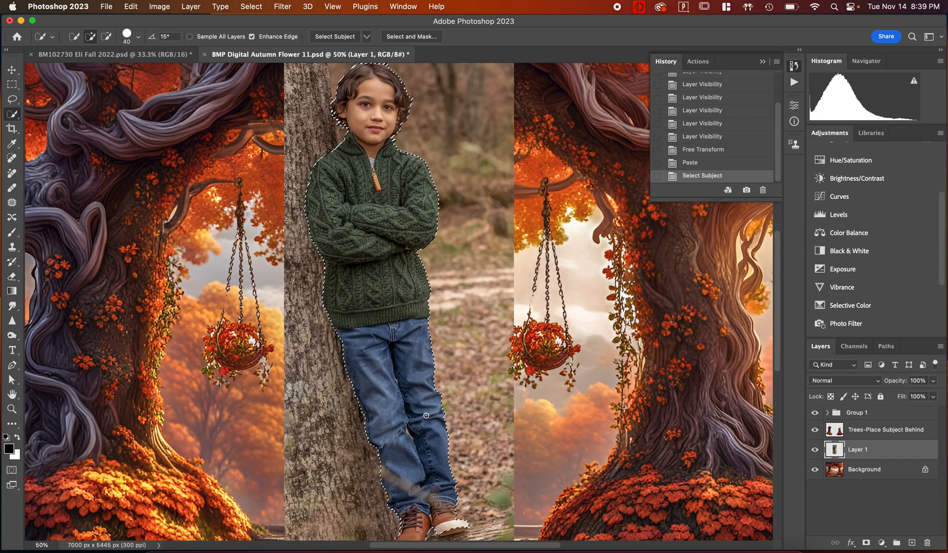
scroll(426, 416, "down", 3)
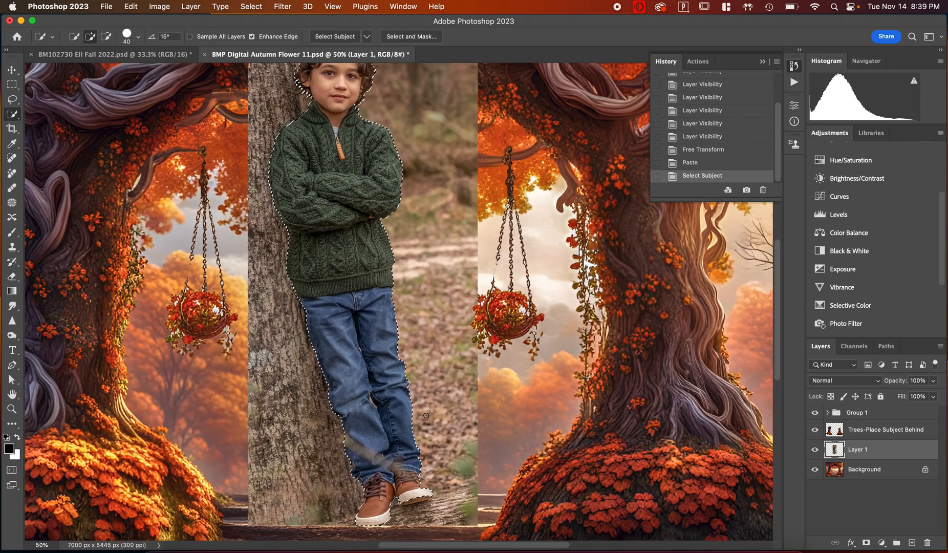
left_click(392, 506)
left_click(389, 504)
left_click(405, 504)
left_click(450, 505)
left_click(425, 490)
left_click(420, 481)
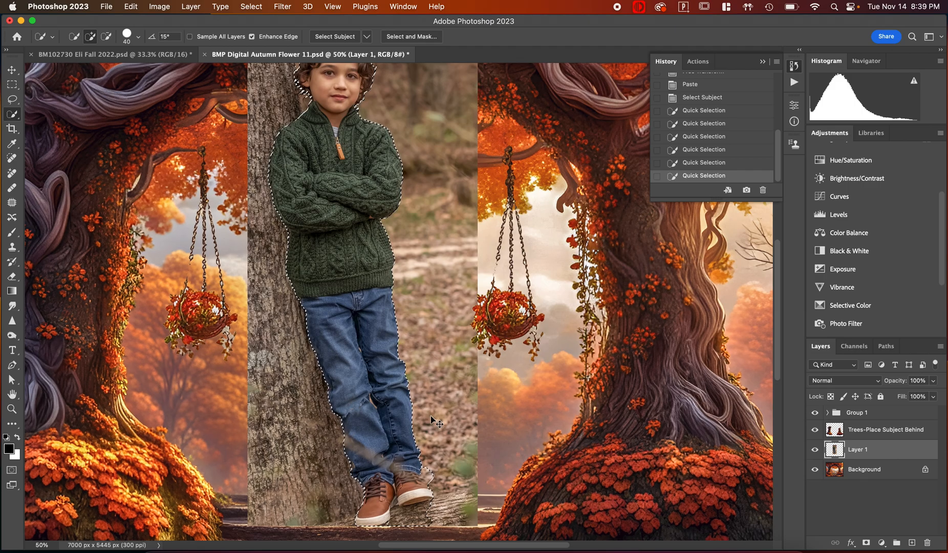
- Subtract the stray patch of leafy ground just above the outer shoe from the selection around the boy
key("super+equal")
scroll(431, 416, "down", 5)
scroll(431, 415, "right", 2)
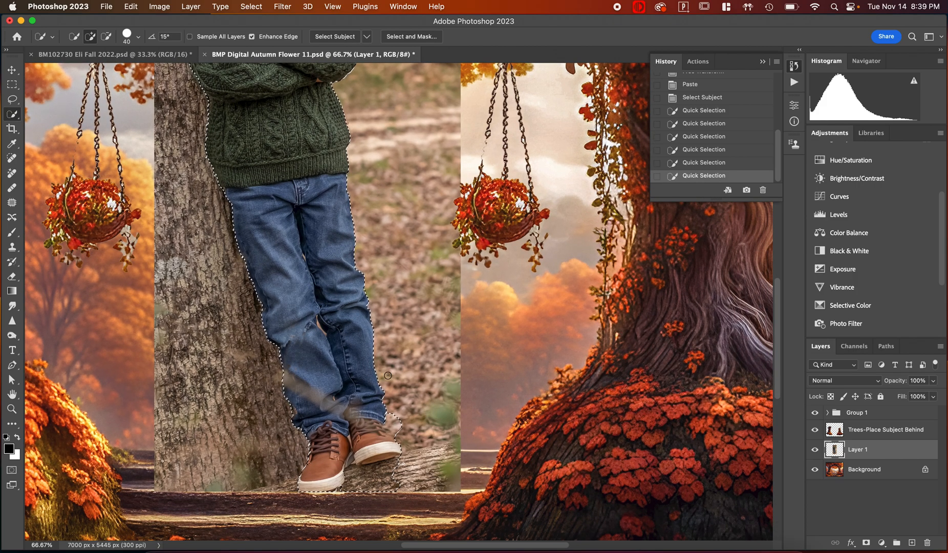
key("alt")
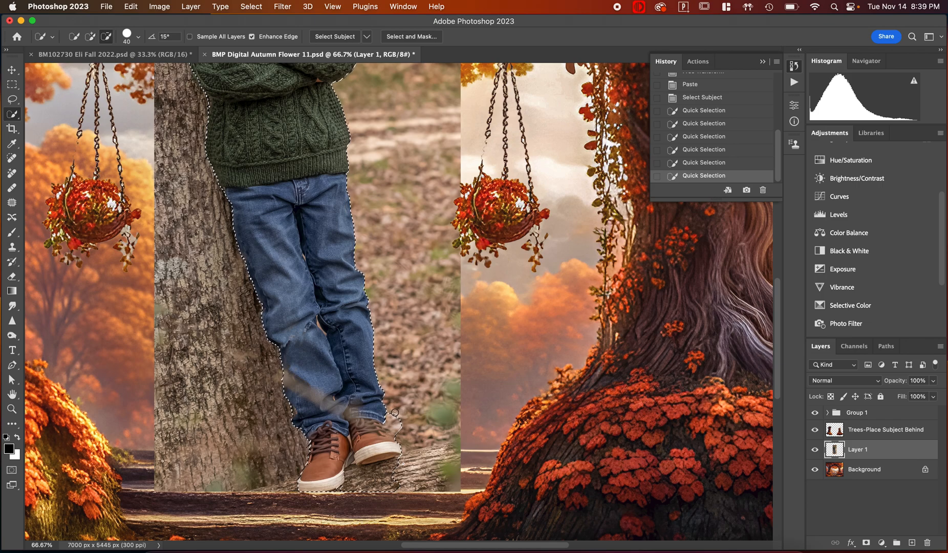
key("alt")
key("alt")
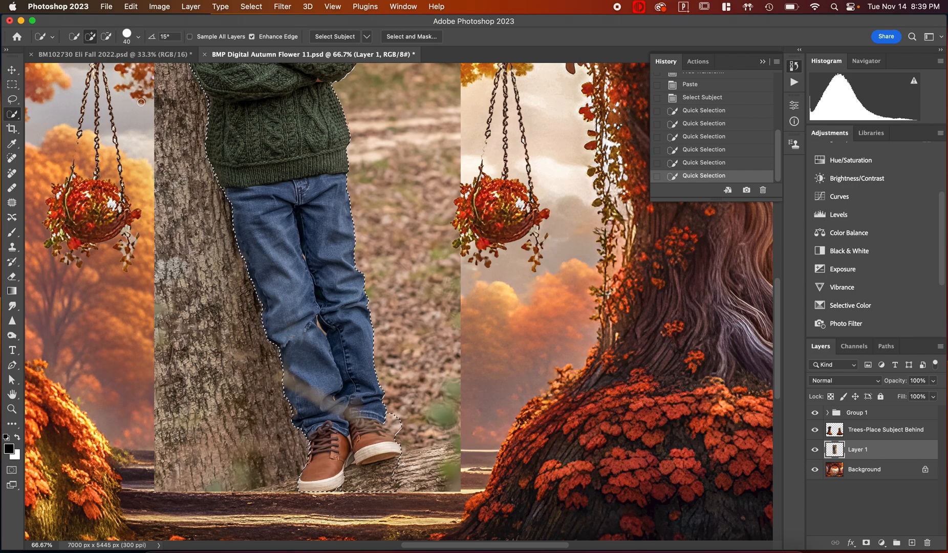
key("alt")
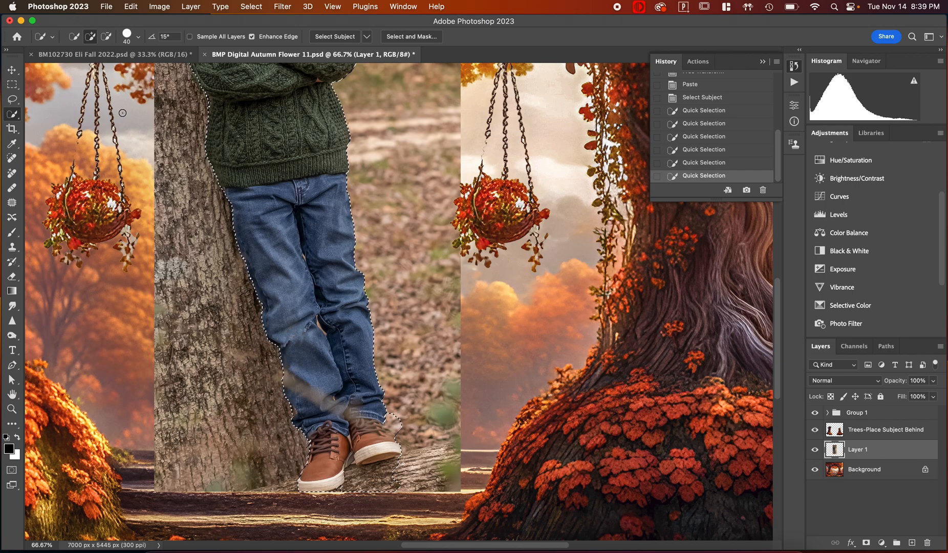
key("alt")
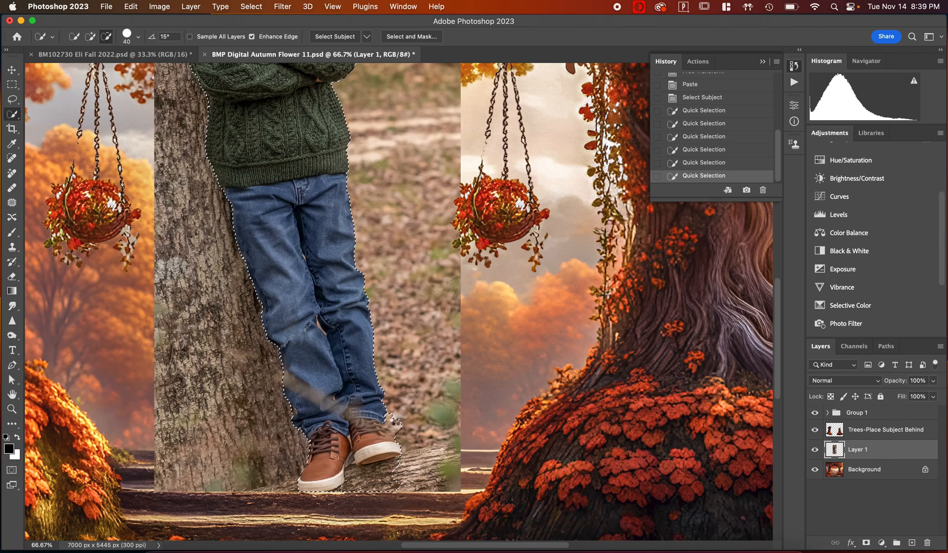
left_click(397, 422)
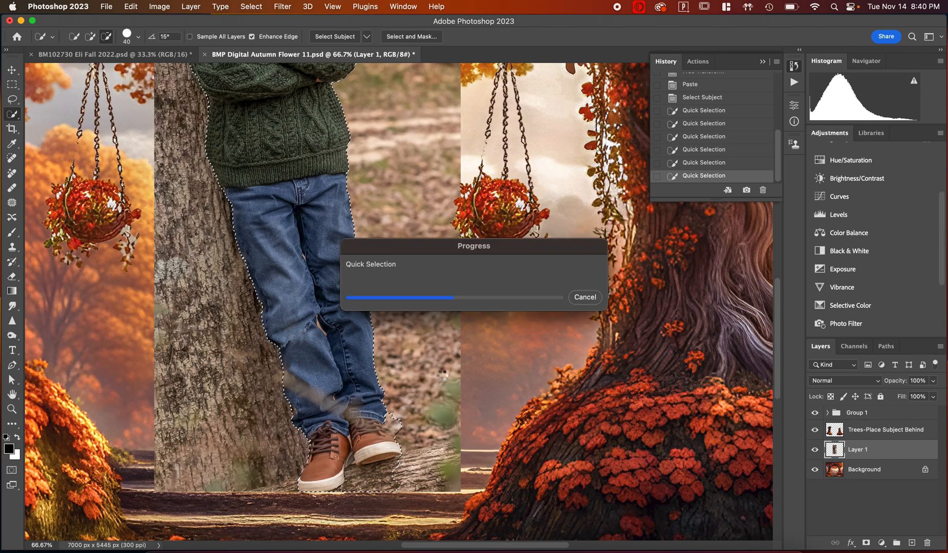
key("alt")
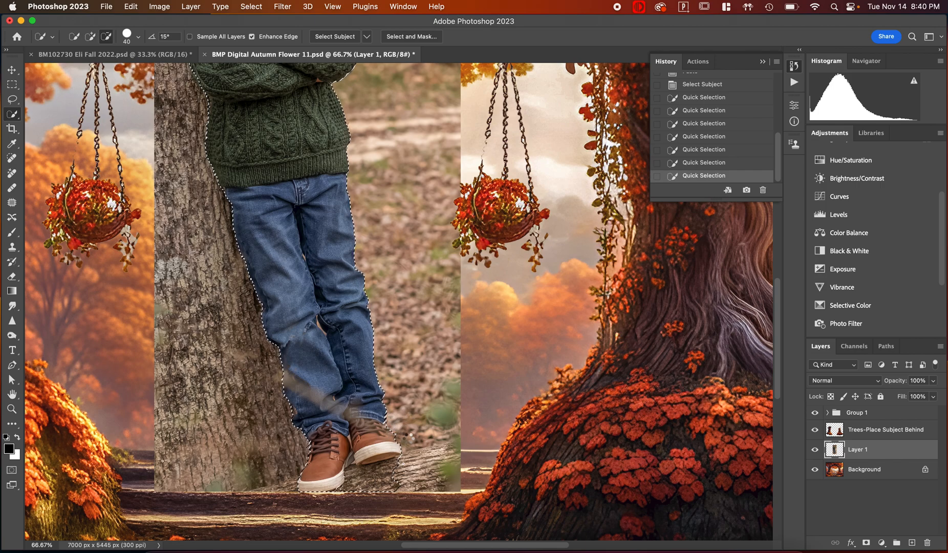
- Subtract the log and leafy ground beside the outer shoe from the selection around the boy with Quick Selection
left_click(410, 439, "alt")
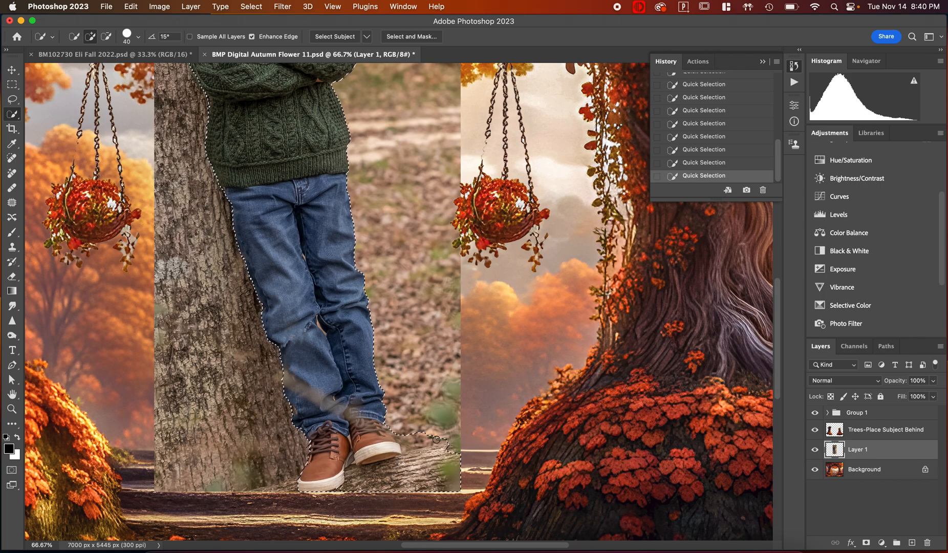
key("alt")
left_click_drag(456, 458, 404, 482)
key("alt")
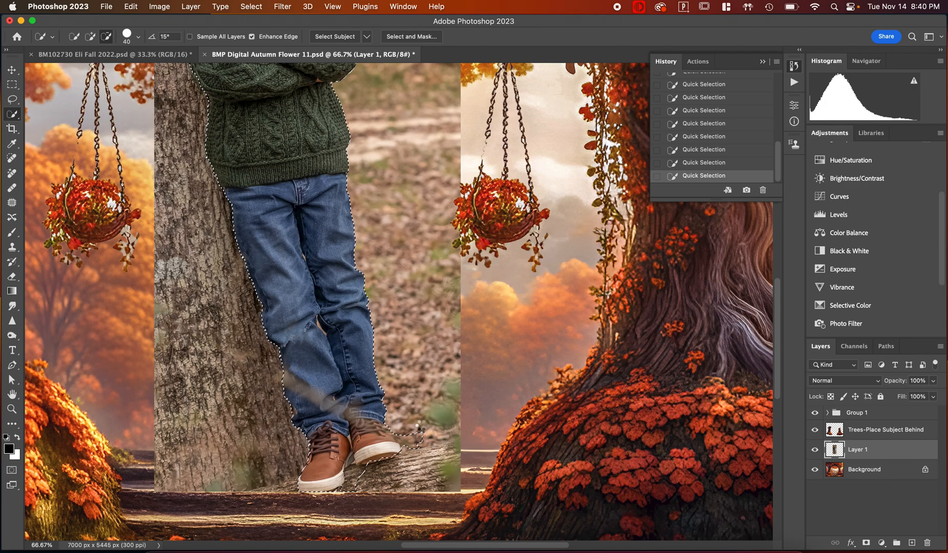
left_click(419, 428, "alt")
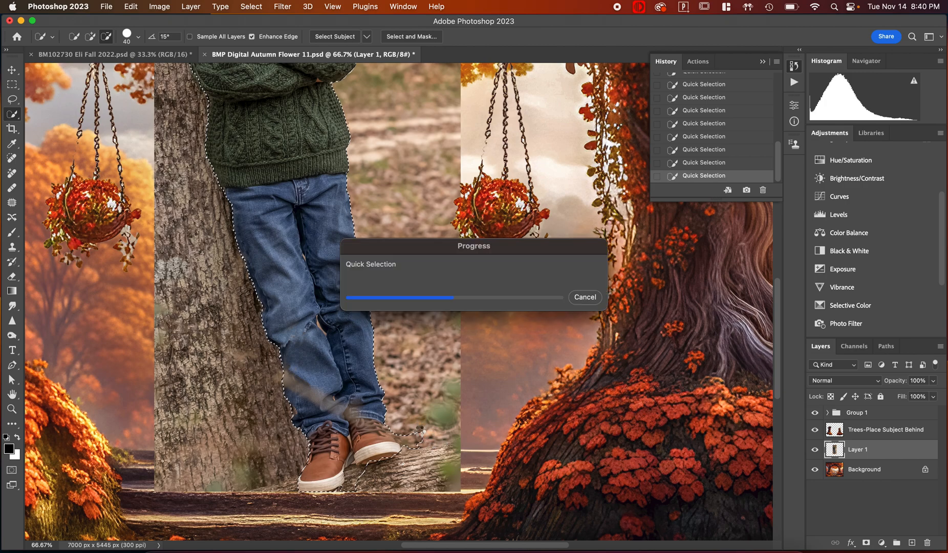
left_click(419, 432, "alt")
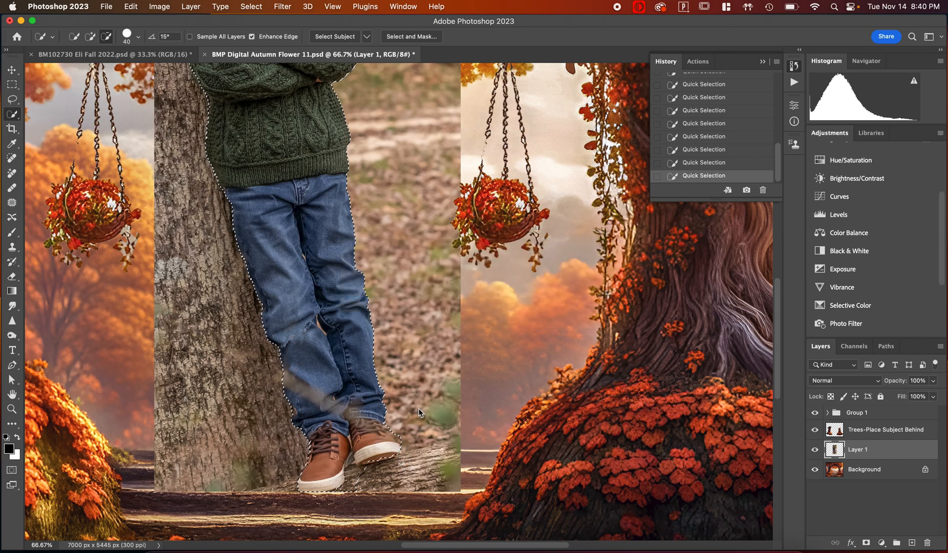
- Open Select and Mask for the selection around the boy and bring his whole figure into view
left_click(412, 39)
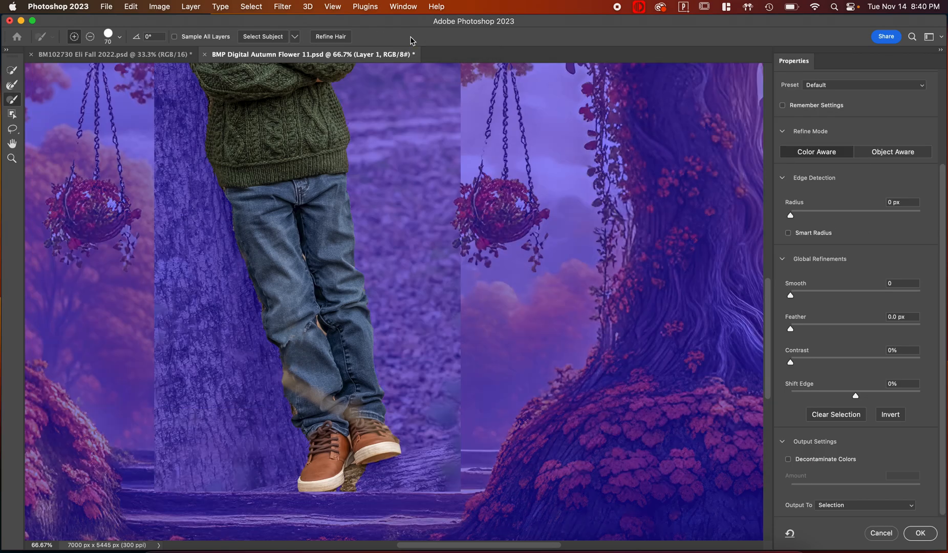
scroll(350, 197, "up", 5)
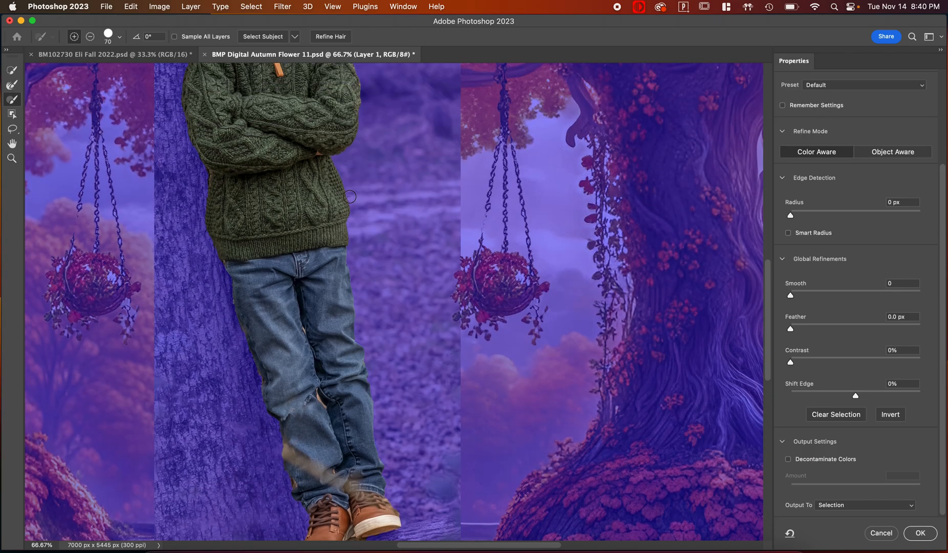
key("super+minus")
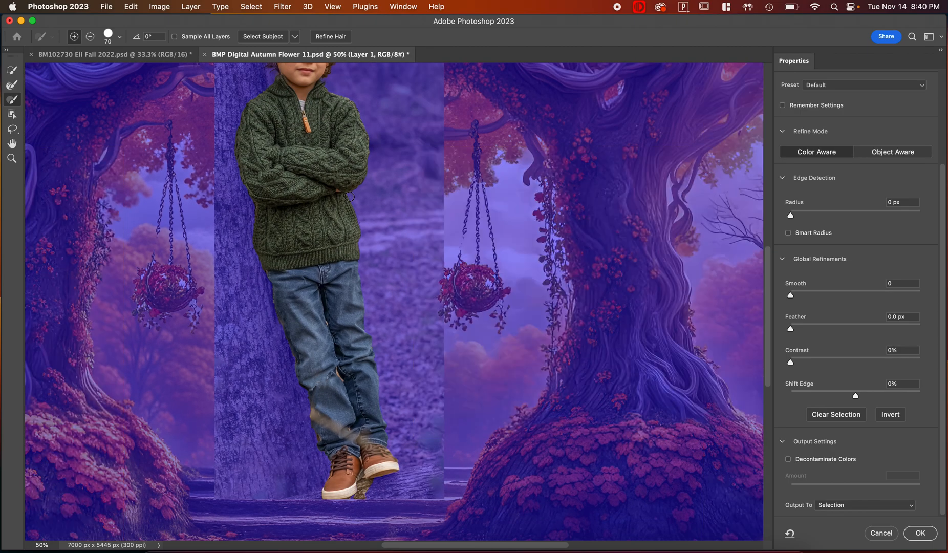
scroll(350, 197, "up", 4)
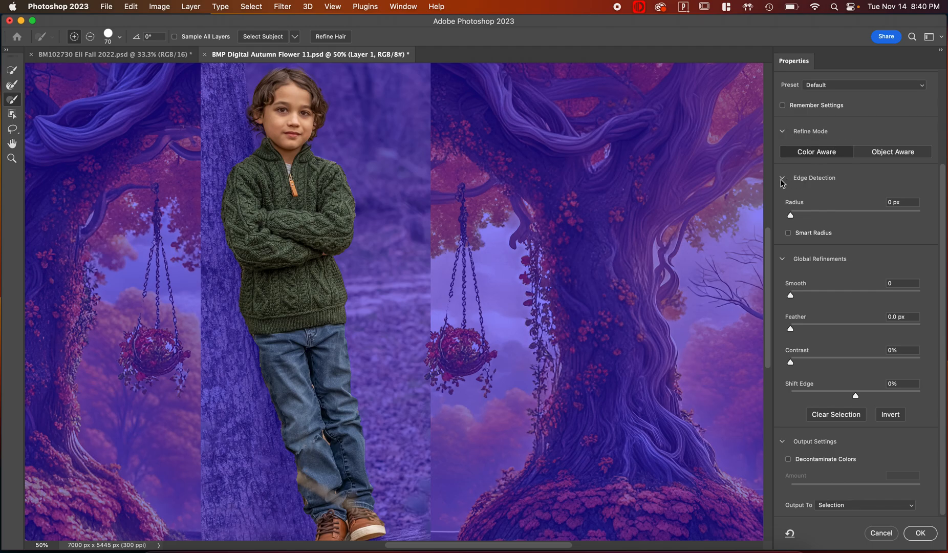
- Try pink f60a8a as the overlay colour for the masked areas, and return it to blue 1a0af6
scroll(793, 218, "up", 3)
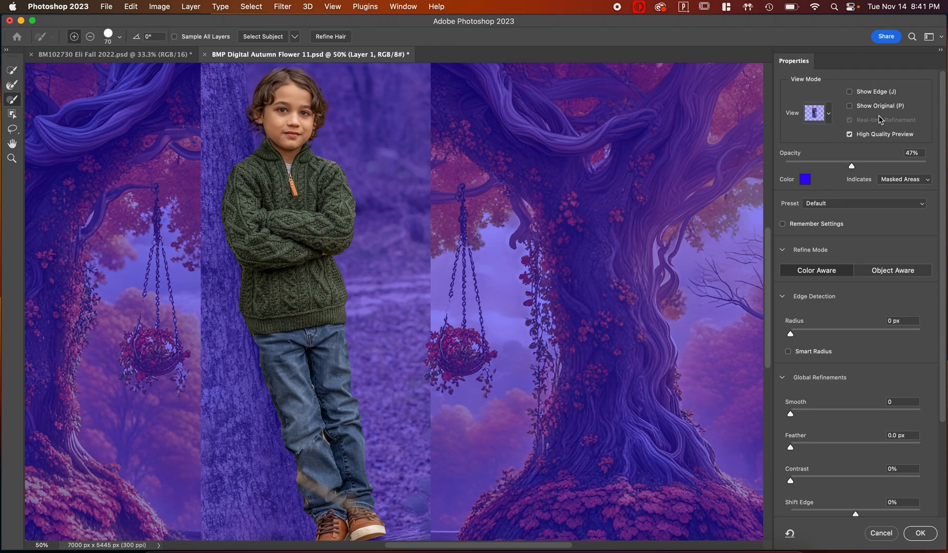
left_click(807, 180)
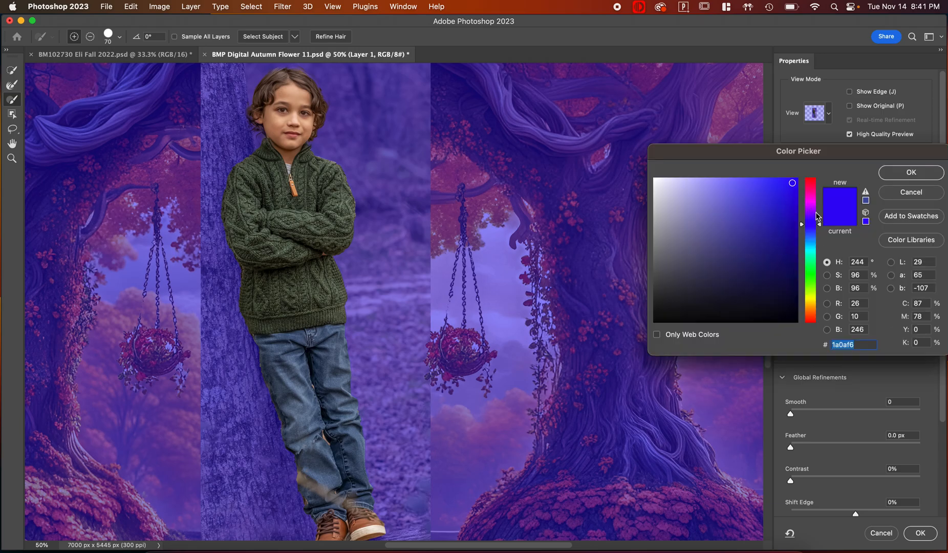
left_click(812, 191)
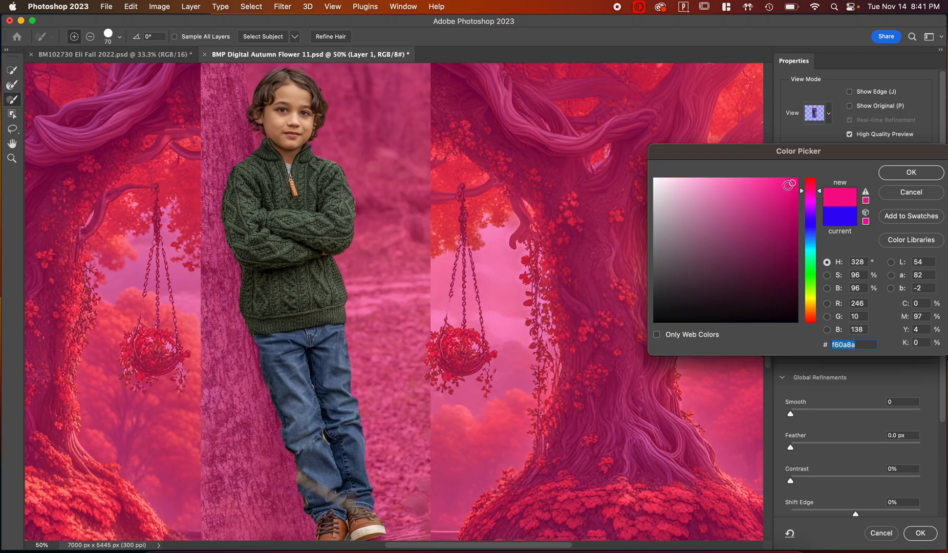
left_click(837, 221)
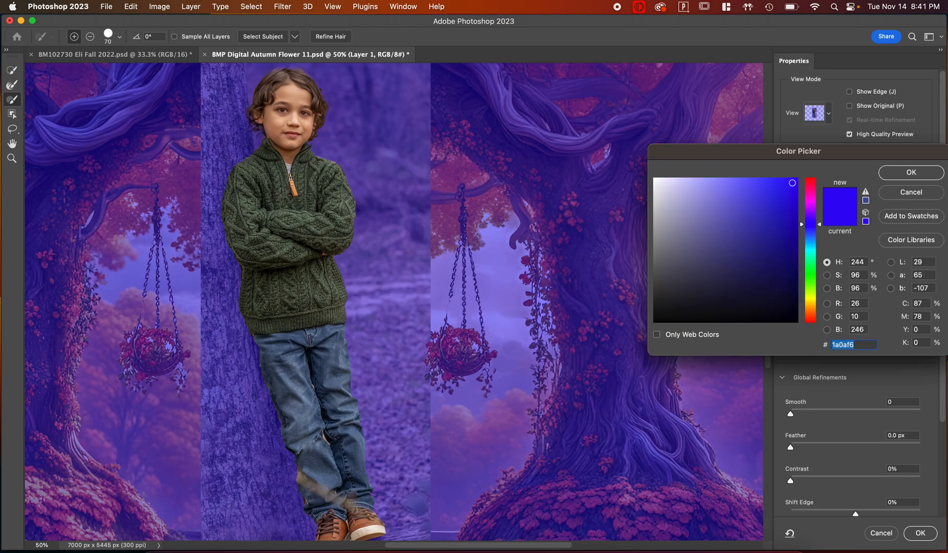
left_click(917, 175)
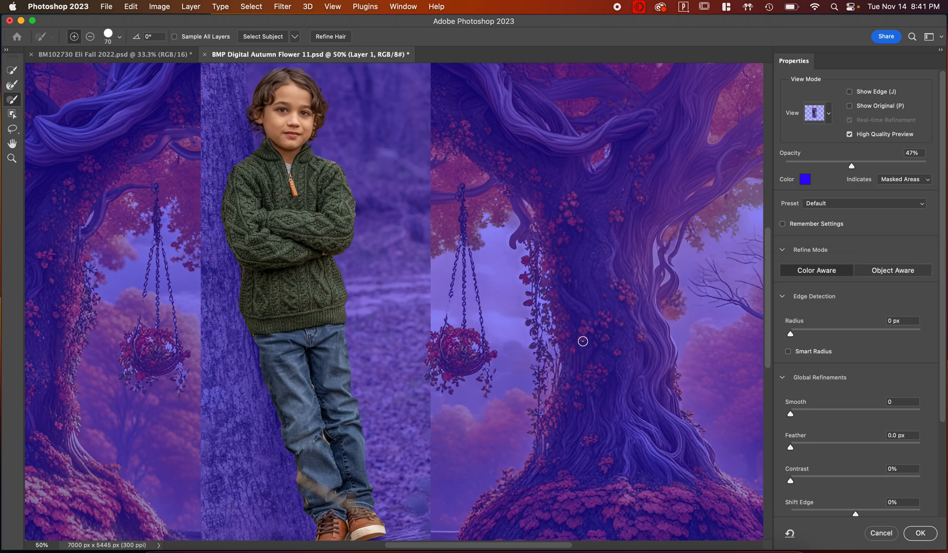
- Set the Select and Mask brush to subtract from the selection at size 40
scroll(851, 394, "down", 4)
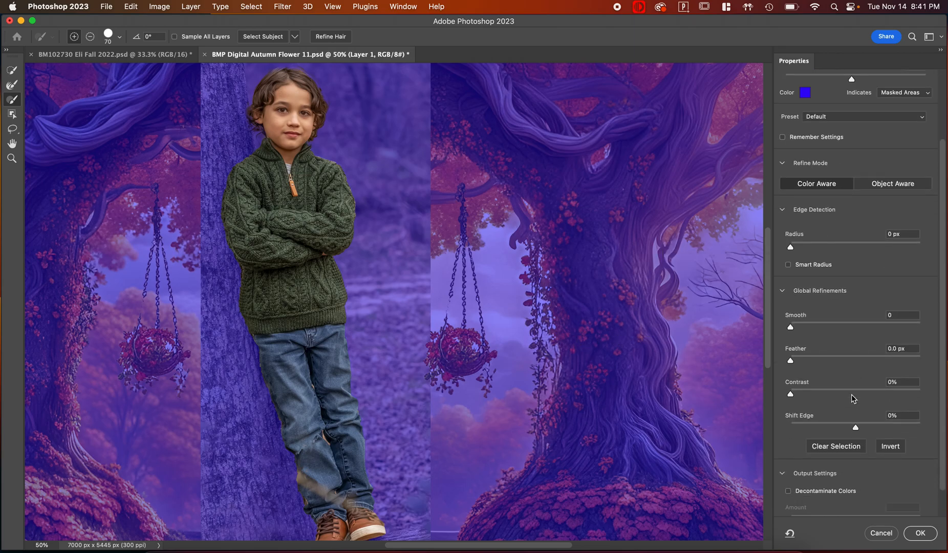
scroll(853, 398, "down", 2)
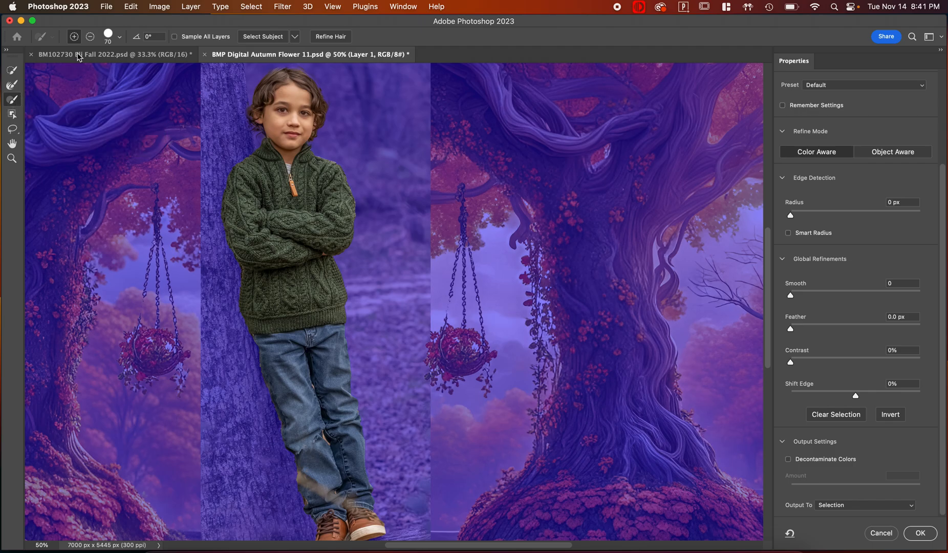
left_click(74, 36)
scroll(328, 301, "down", 5)
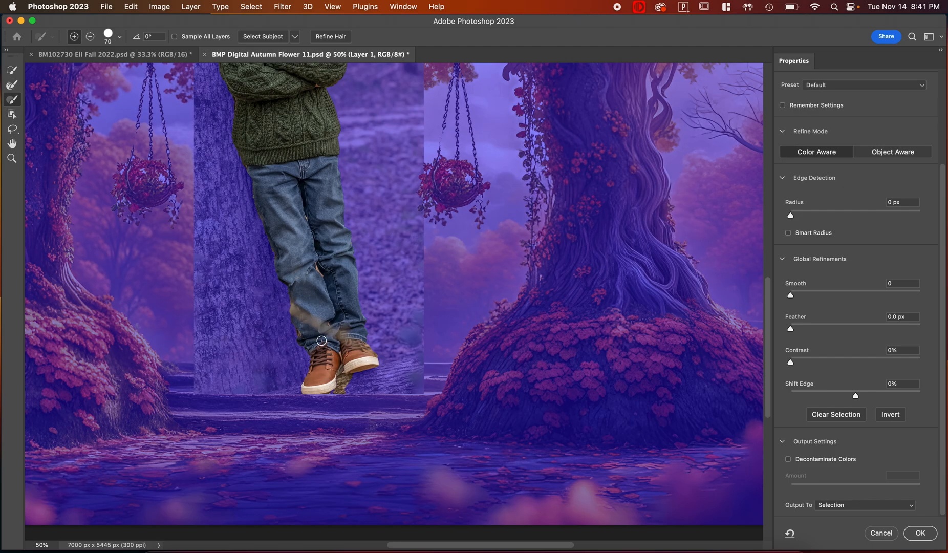
key("super+plus")
key("super+plus")
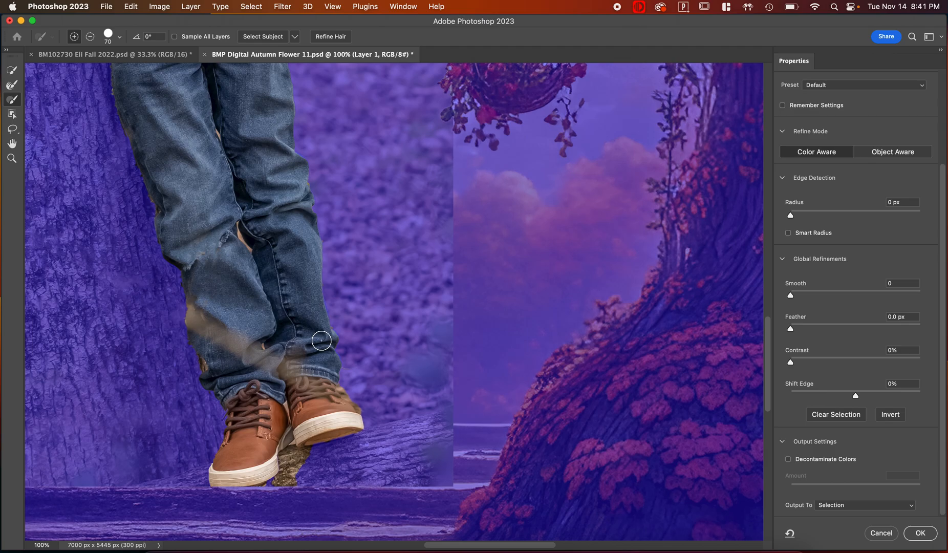
scroll(322, 341, "down", 3)
scroll(321, 341, "left", 2)
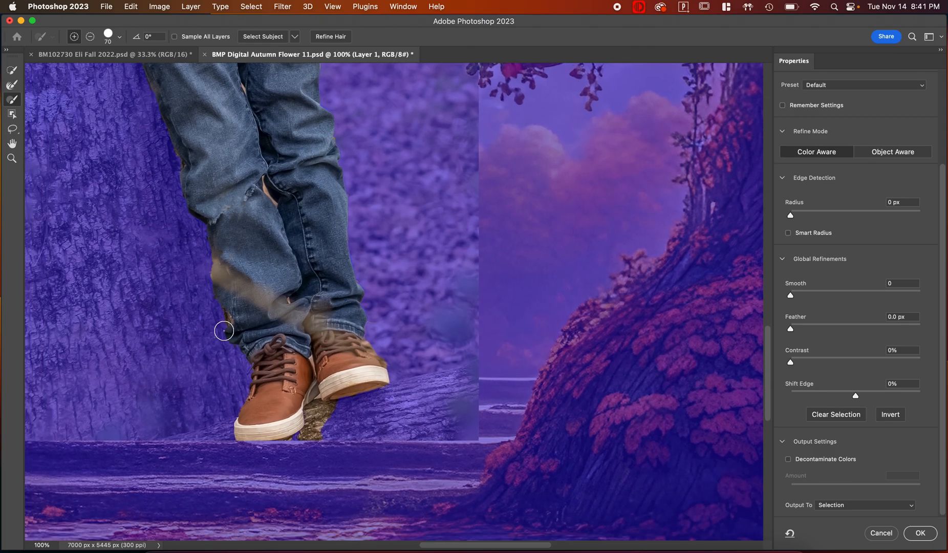
left_click(91, 36)
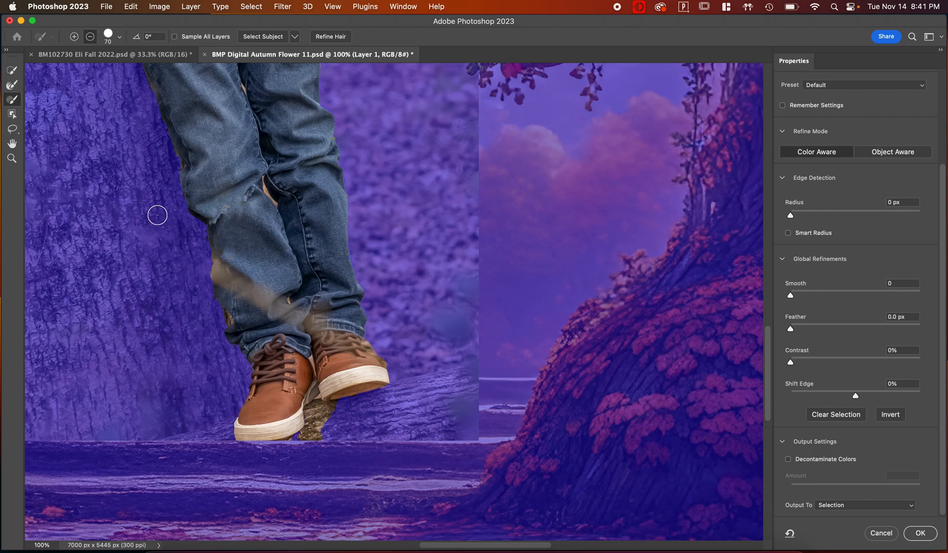
key("bracketleft")
key("bracketleft")
key("bracketleft")
key("bracketright")
key("bracketright")
key("bracketright")
key("bracketleft")
key("bracketleft")
key("bracketleft")
- Brush the tree bark fringe out of the selection along the tree-side edge of the jeans and below the sweater hem
scroll(157, 215, "up", 5)
scroll(157, 216, "left", 2)
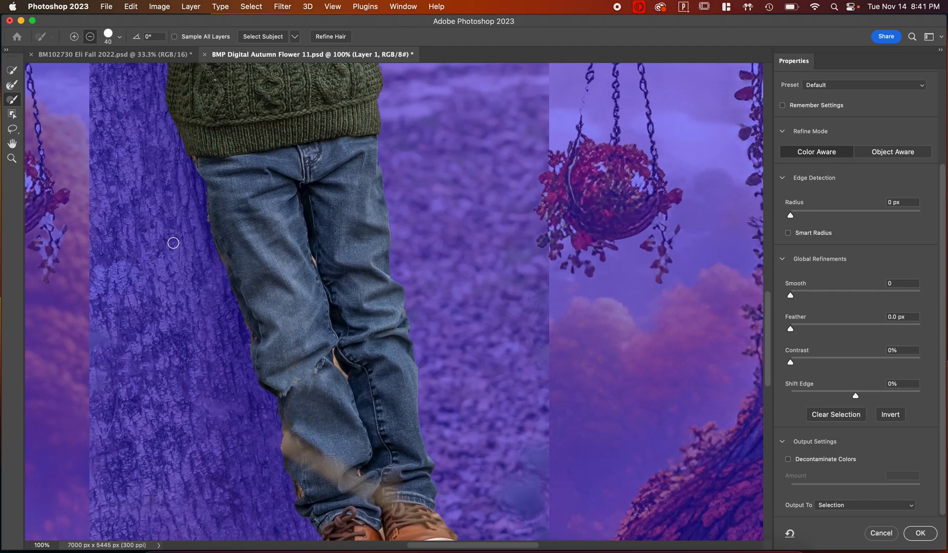
left_click_drag(202, 216, 205, 231)
left_click_drag(189, 162, 190, 162)
scroll(225, 284, "down", 2)
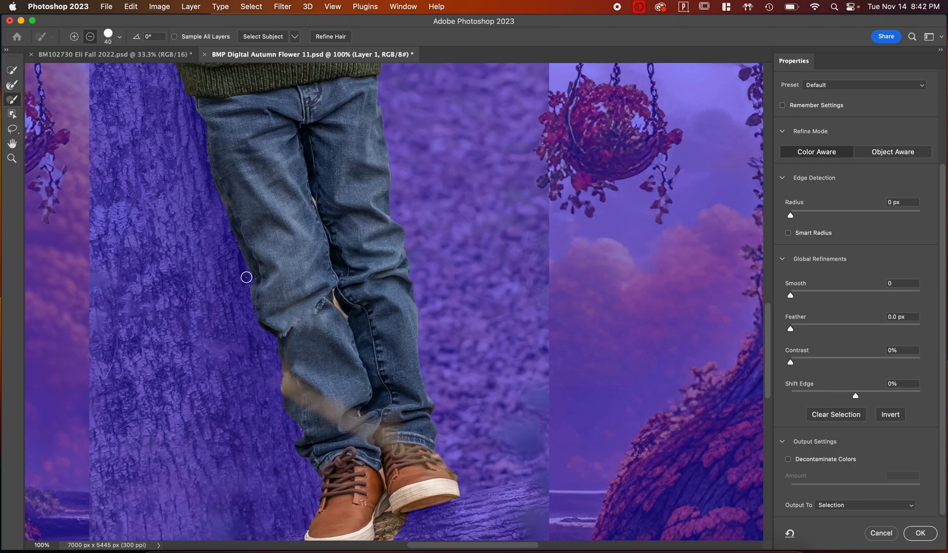
- Brush the log remnant between the shoes and the fringe beside the outer shoe out of the selection, using sizes 40 and 30
scroll(285, 495, "down", 5)
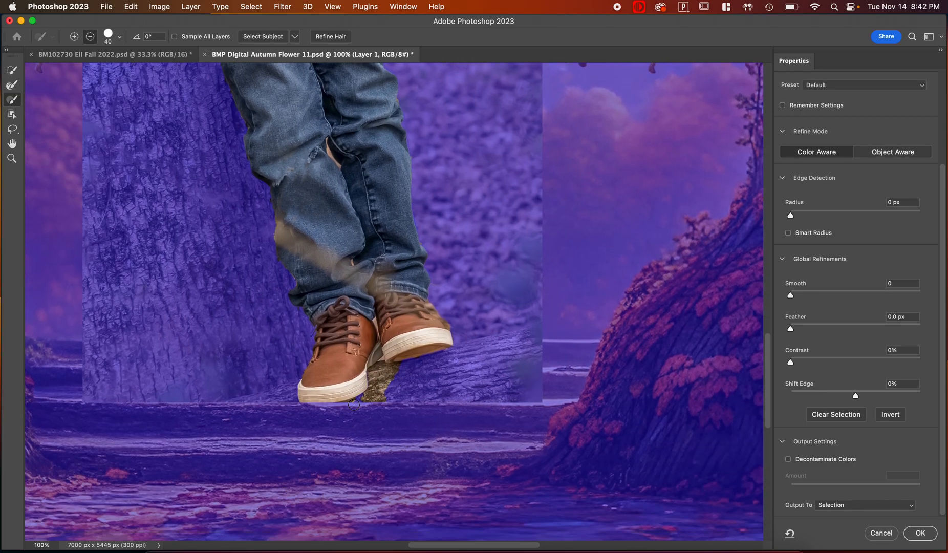
mouse_move(358, 403)
left_mouse_down()
mouse_move(393, 394)
mouse_move(377, 404)
mouse_move(391, 390)
mouse_move(361, 401)
mouse_move(403, 373)
mouse_move(382, 369)
mouse_move(373, 397)
left_mouse_up()
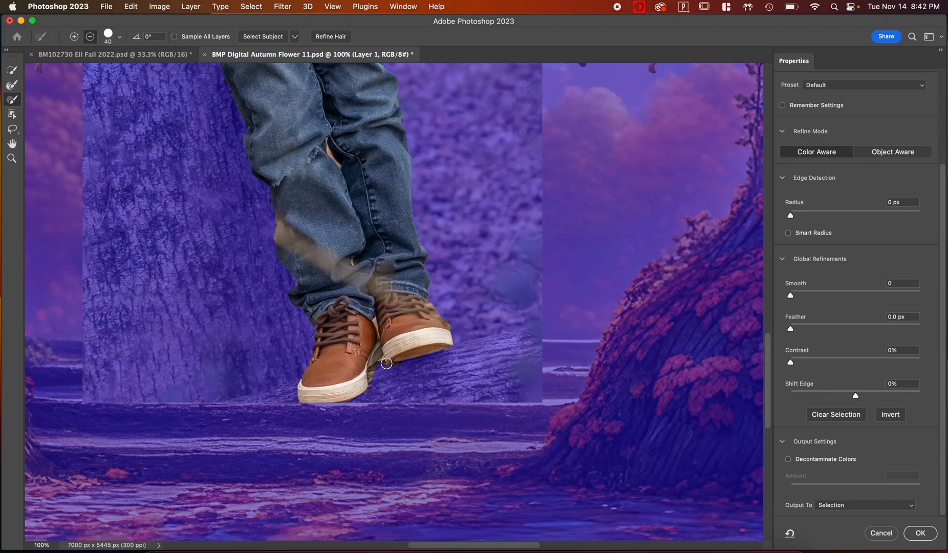
key("bracketleft")
left_click_drag(376, 368, 360, 399)
mouse_move(457, 324)
left_mouse_down()
mouse_move(429, 303)
mouse_move(449, 320)
left_mouse_up()
- Subtract the narrow background gaps between the jeans legs with the brush at size 10
scroll(460, 251, "up", 5)
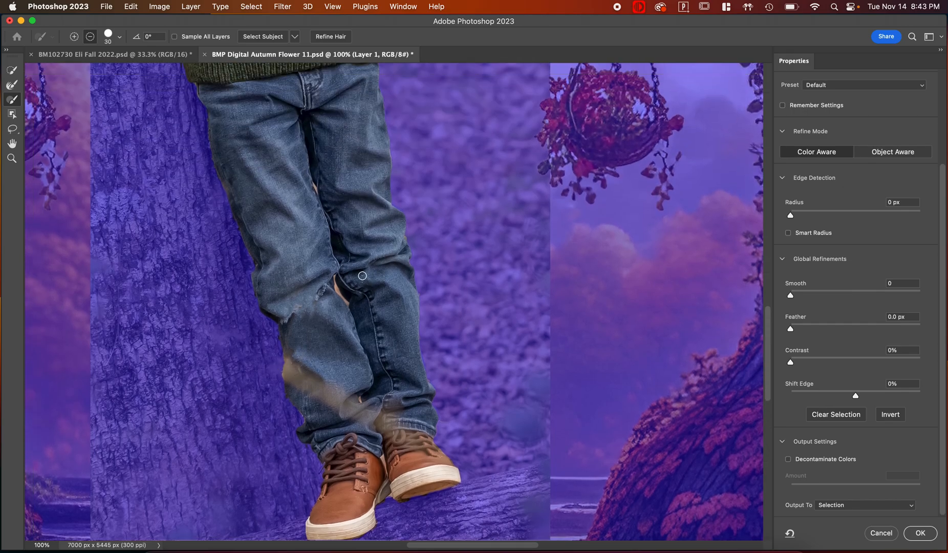
key("bracketleft")
scroll(369, 235, "up", 15)
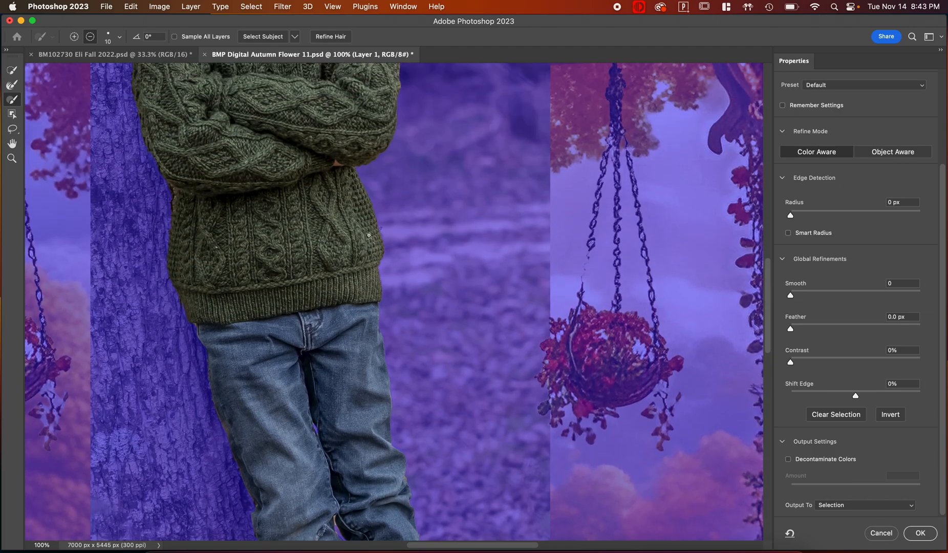
- Set the brush to add at size 30, run Refine Hair, and subtract the spill beneath the curls beside the boy's neck
scroll(369, 235, "up", 8)
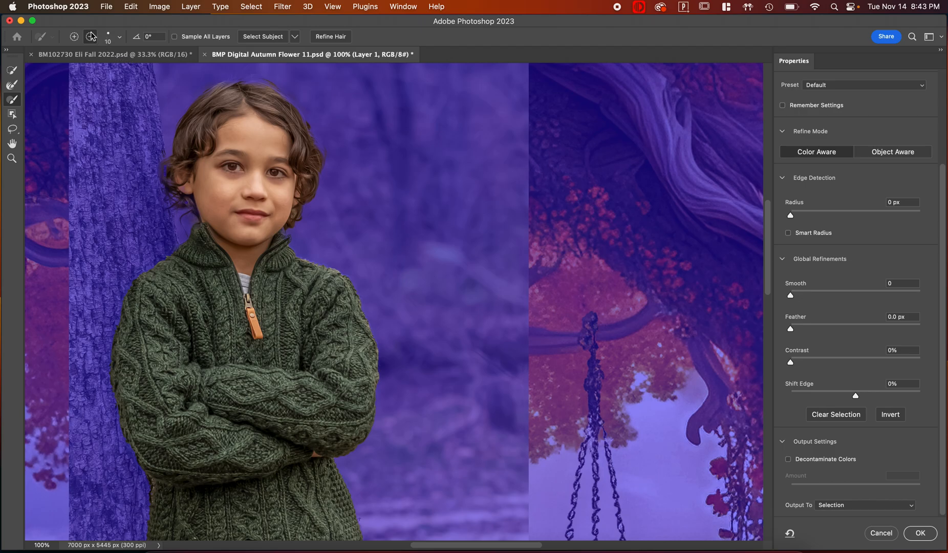
left_click(74, 37)
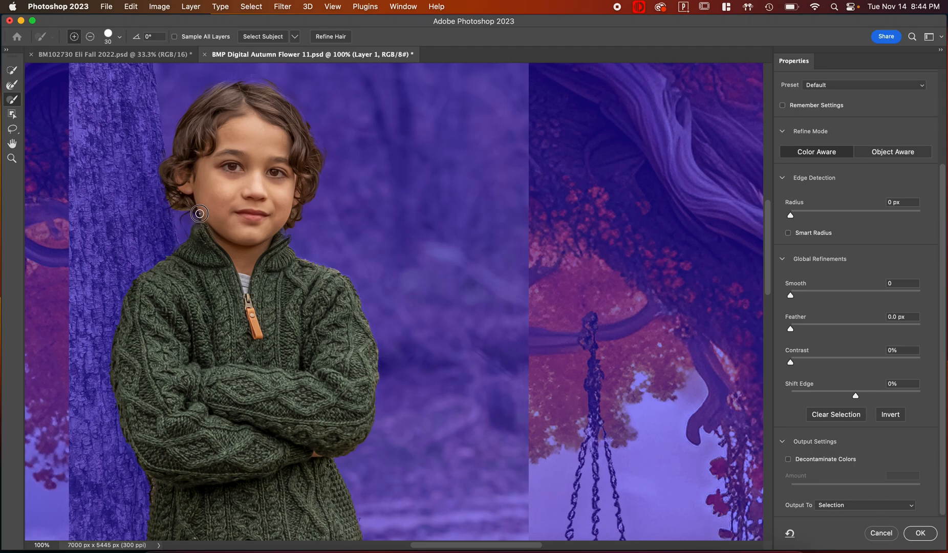
left_click(328, 36)
key("alt")
left_click(174, 215, "alt")
left_click_drag(174, 215, 186, 214)
left_click(189, 215, "alt")
- Brush the outer hair along the crown and far-side curls into the selection, and run Refine Hair again
left_click(305, 144)
mouse_move(260, 86)
left_mouse_down()
mouse_move(292, 105)
mouse_move(300, 131)
left_mouse_up()
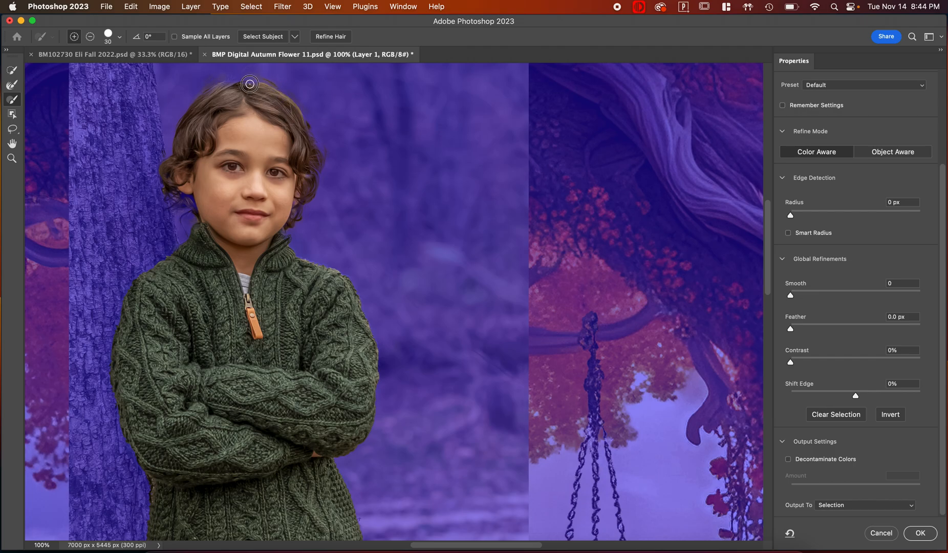
mouse_move(306, 135)
left_mouse_down()
mouse_move(313, 151)
mouse_move(305, 126)
mouse_move(316, 176)
mouse_move(303, 163)
mouse_move(298, 186)
mouse_move(312, 171)
mouse_move(311, 182)
mouse_move(288, 224)
left_mouse_up()
left_click(339, 39)
left_click(332, 37)
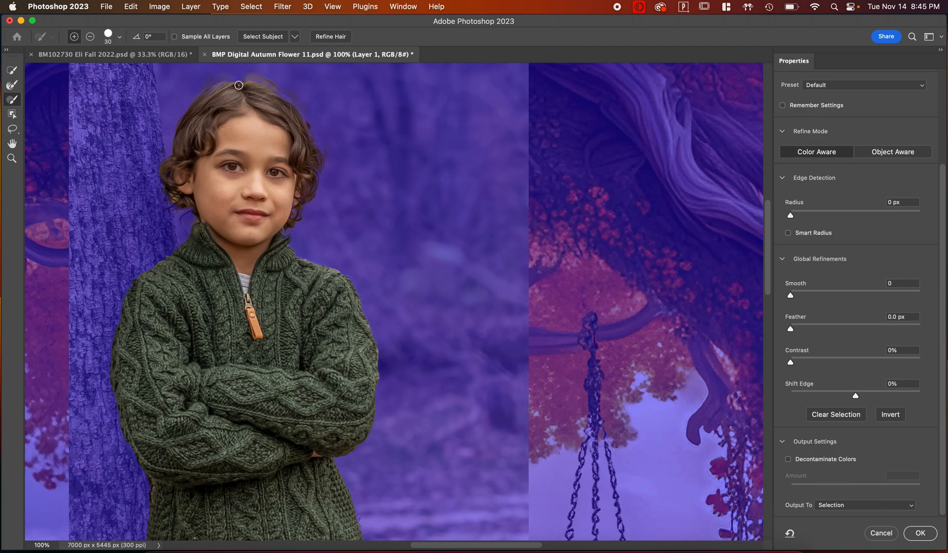
mouse_move(257, 89)
left_mouse_down()
mouse_move(288, 105)
mouse_move(302, 140)
left_mouse_up()
- Output the refined selection of the boy as a layer mask on his layer
scroll(324, 345, "down", 3)
scroll(379, 383, "down", 5)
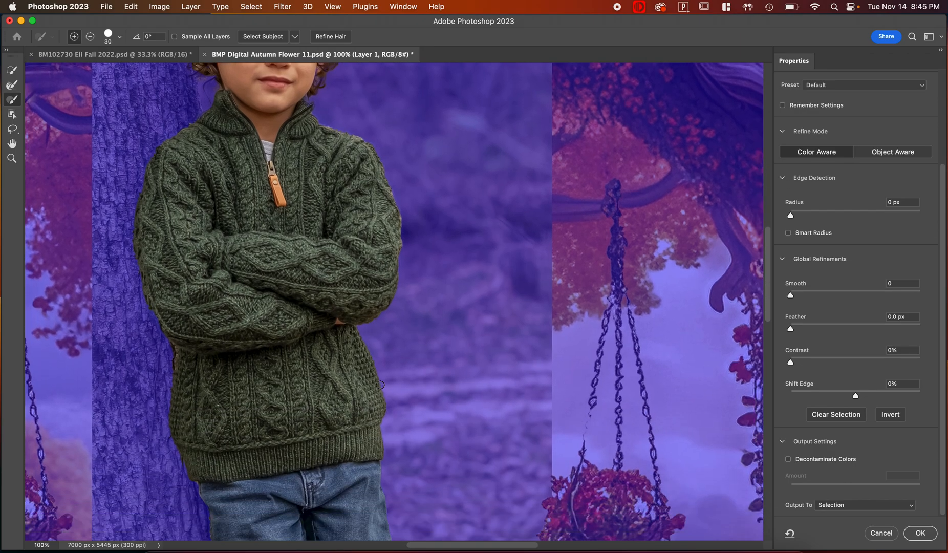
scroll(380, 384, "down", 10)
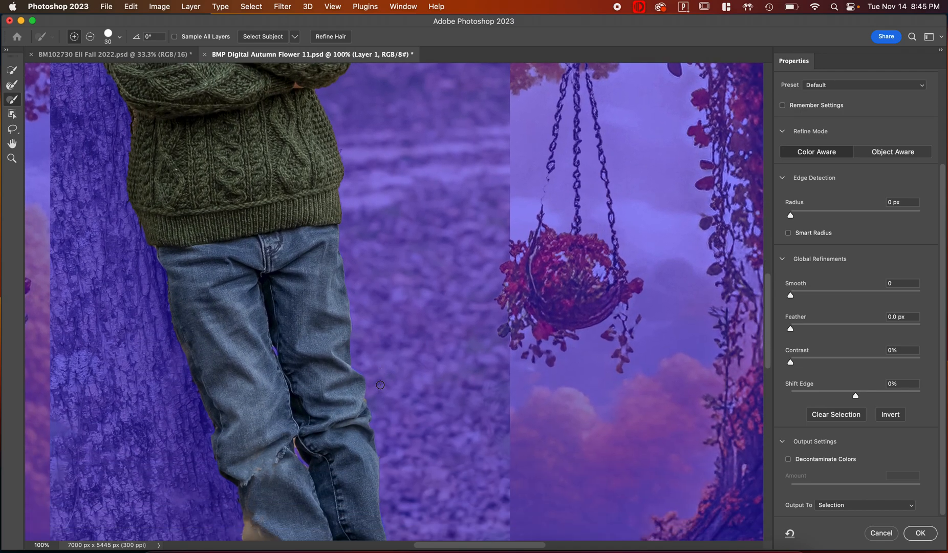
scroll(380, 384, "down", 3)
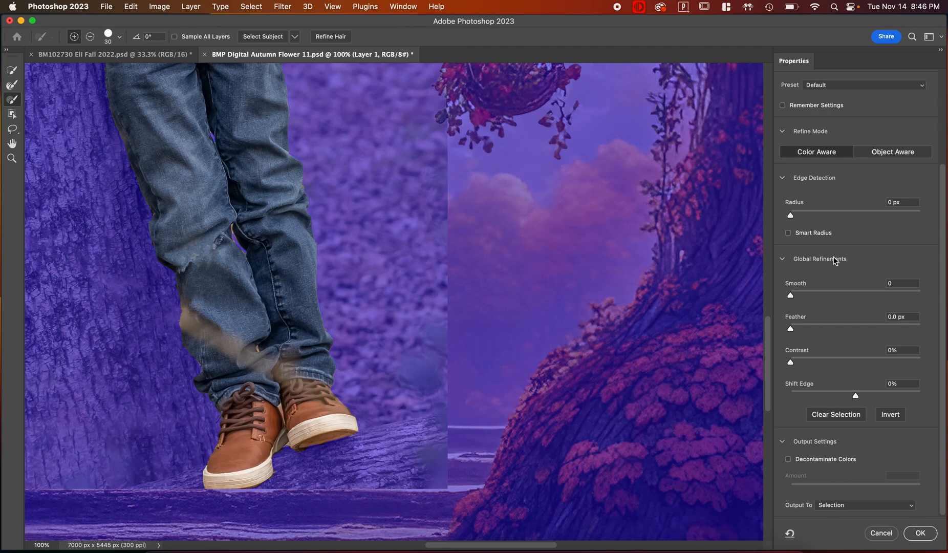
scroll(838, 237, "up", 3)
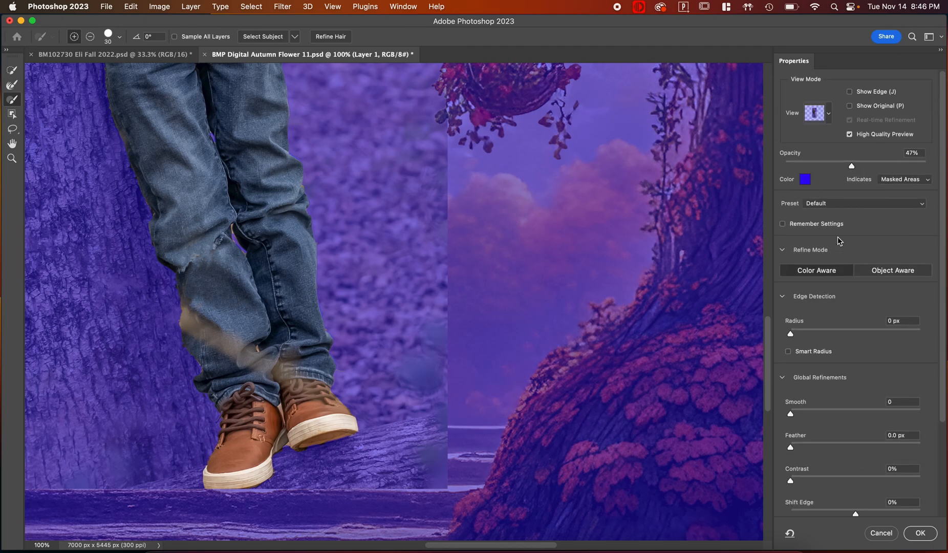
scroll(838, 236, "down", 3)
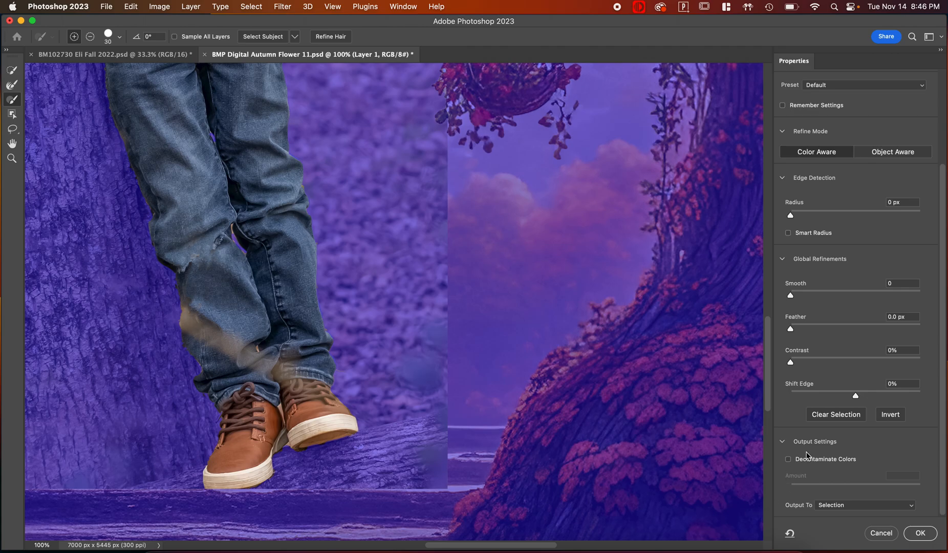
left_click(782, 442)
left_click(782, 441)
left_click(854, 506)
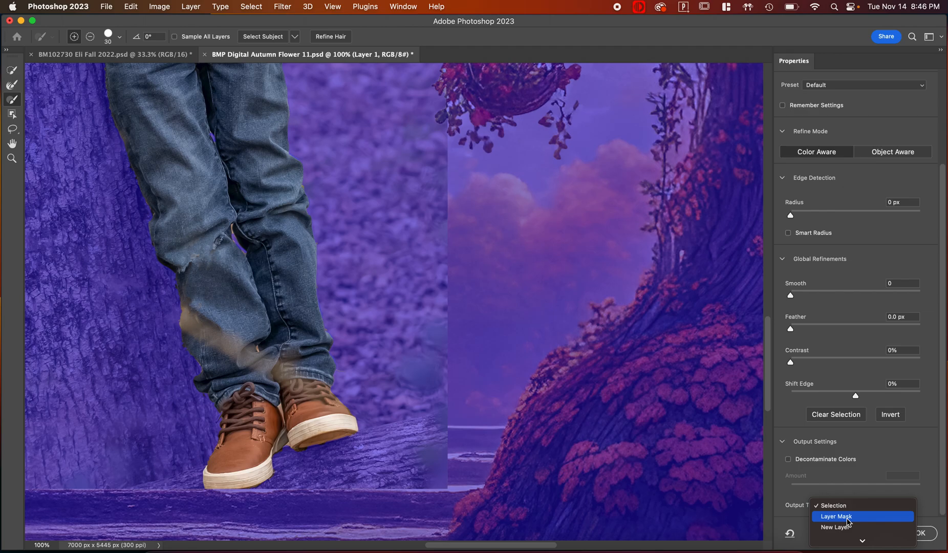
left_click(849, 521)
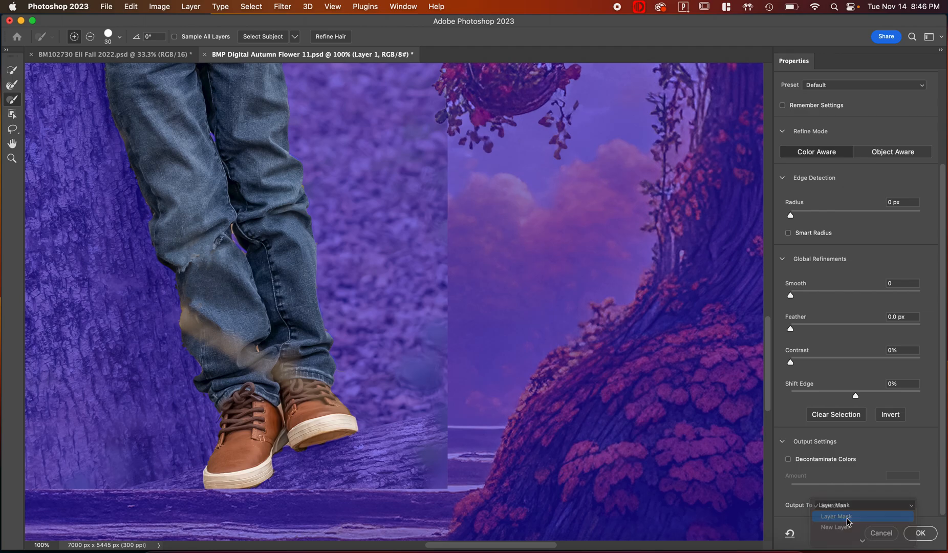
left_click(919, 534)
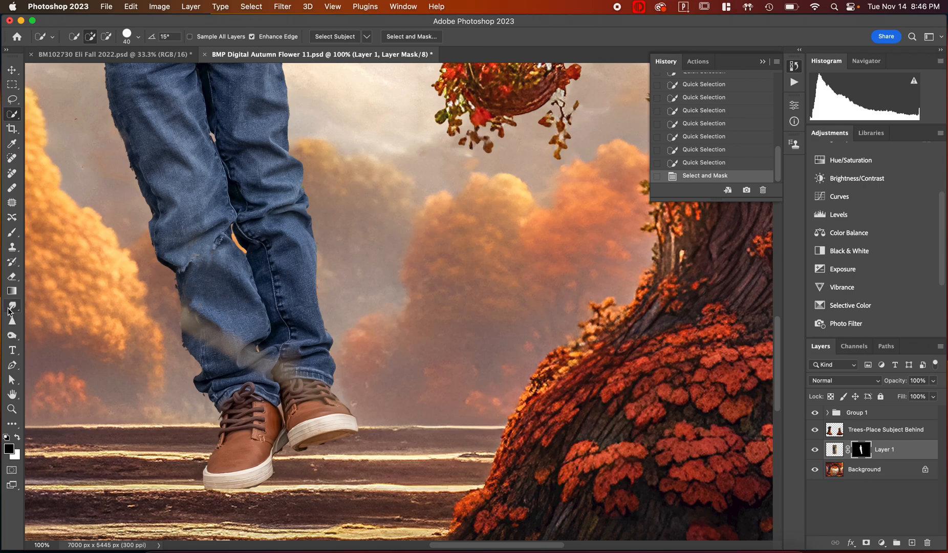
- Paint black on the layer mask over the fringe beside the outer thigh with the Brush at size 50 and 100% opacity
left_click(12, 233)
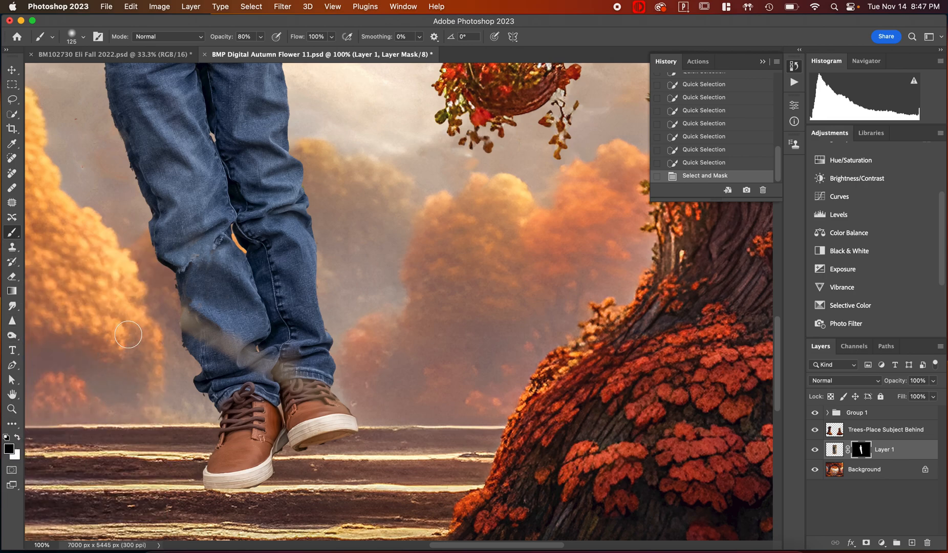
key("bracketleft")
key("bracketleft")
key("bracketleft")
key("bracketleft")
key("bracketleft")
key("bracketleft")
left_click_drag(127, 174, 128, 174)
left_click(248, 36)
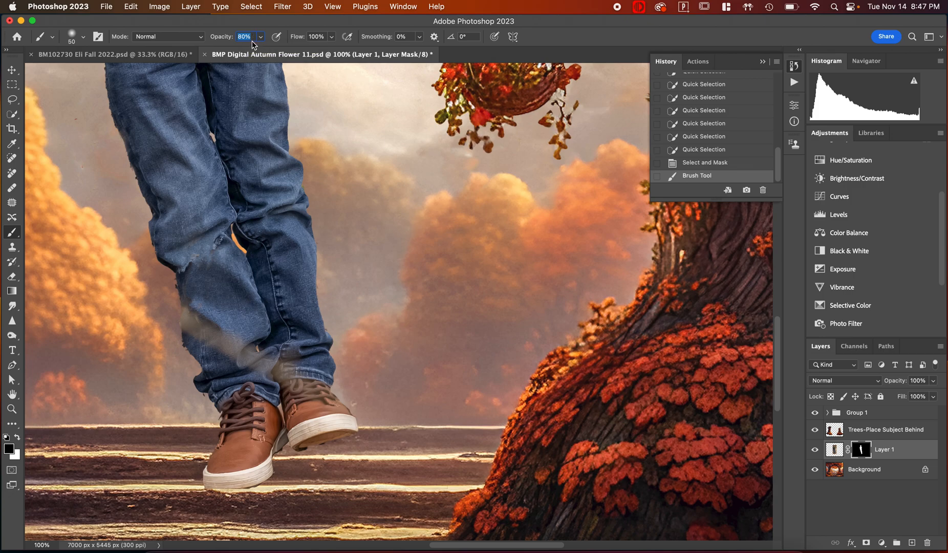
type("100")
left_click(128, 178)
left_click(128, 178)
- Reduce the brush to size 30 and mask out the leftover fringe down the outer edge of the jeans
key("bracketleft")
key("bracketleft")
key("bracketleft")
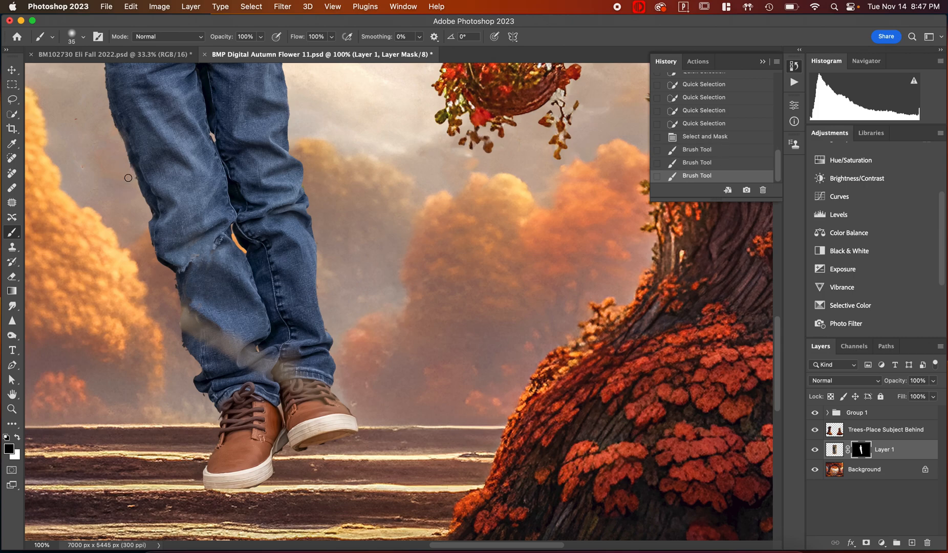
left_click_drag(132, 181, 123, 163)
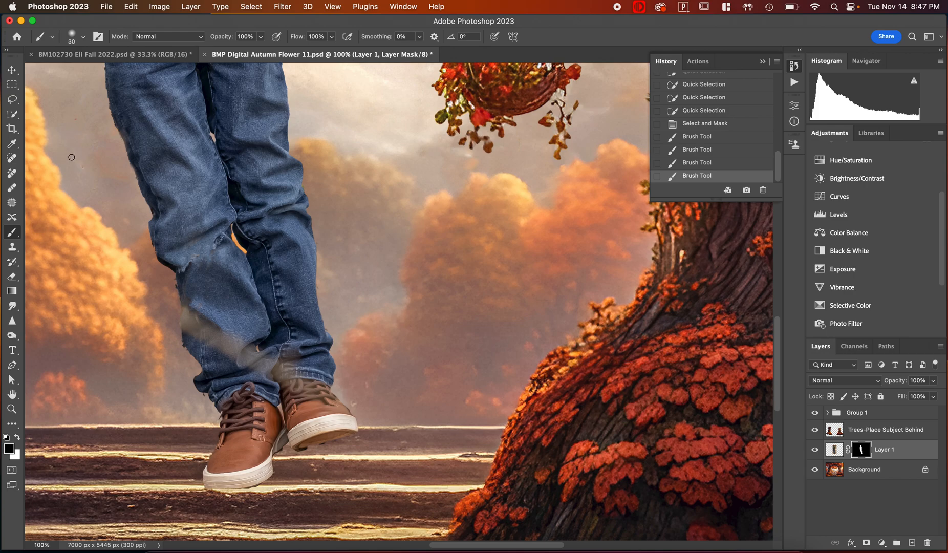
scroll(68, 146, "down", 3)
scroll(68, 146, "right", 1)
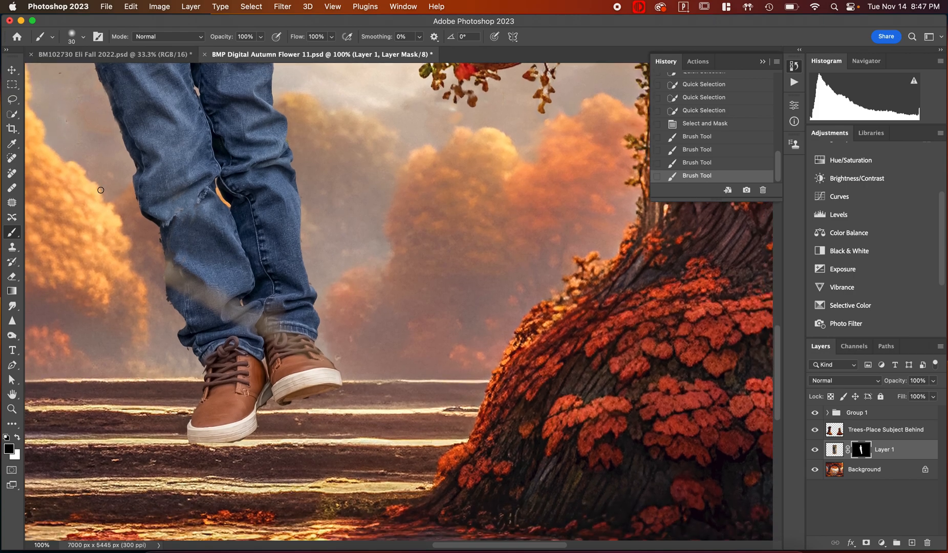
left_click_drag(156, 234, 158, 257)
left_click_drag(164, 301, 177, 317)
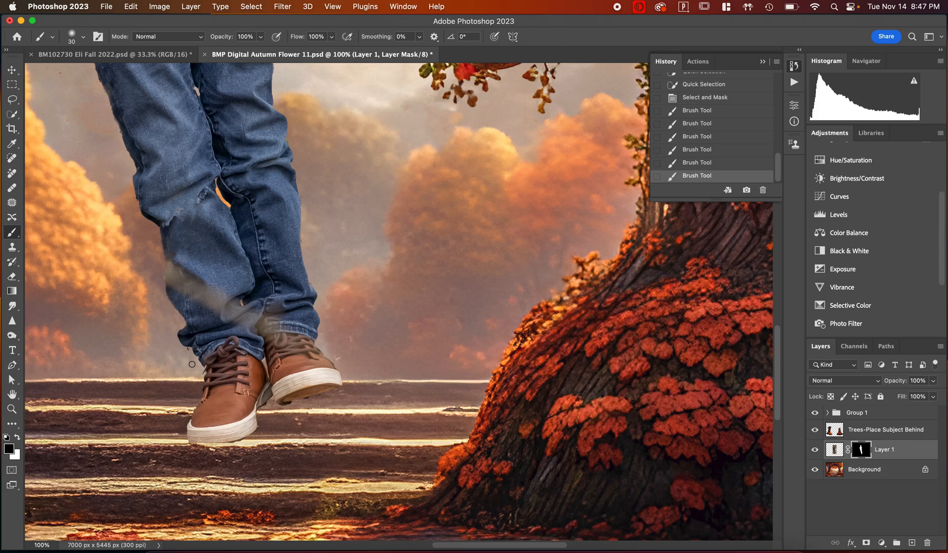
- Mask out the remnants behind the jeans cuff and beneath the raised shoe, and touch up the gap between the shoes
left_click_drag(189, 354, 187, 349)
left_click_drag(282, 409, 305, 405)
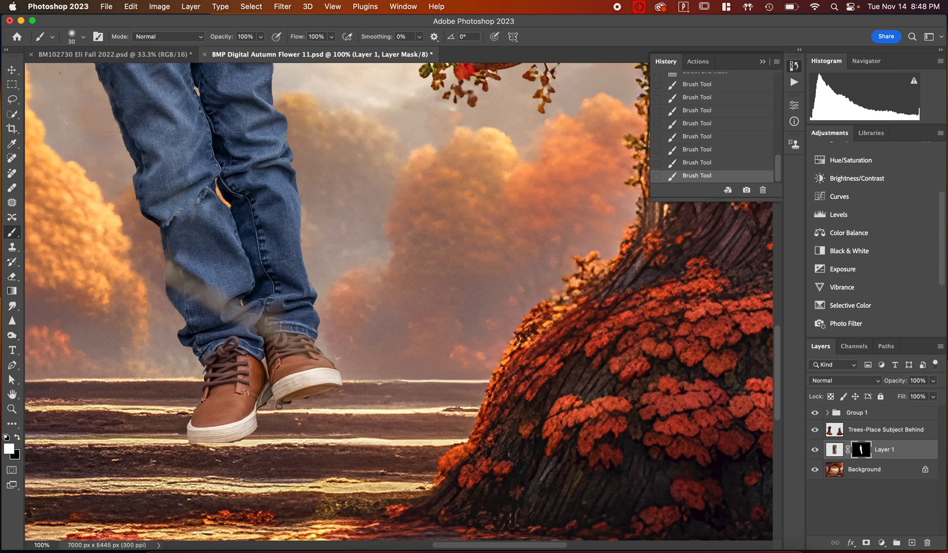
key("x")
key("x")
key("x")
left_click(268, 404)
key("x")
key("x")
- Paint white on the mask to restore the outer edge of the jeans just above the ripped knee
scroll(338, 369, "up", 3)
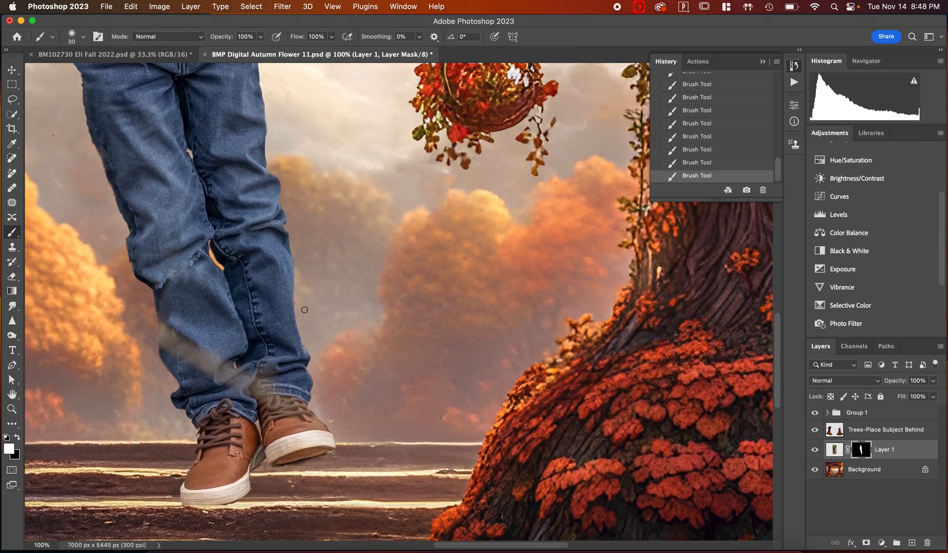
key("x")
scroll(342, 238, "up", 6)
scroll(342, 234, "up", 3)
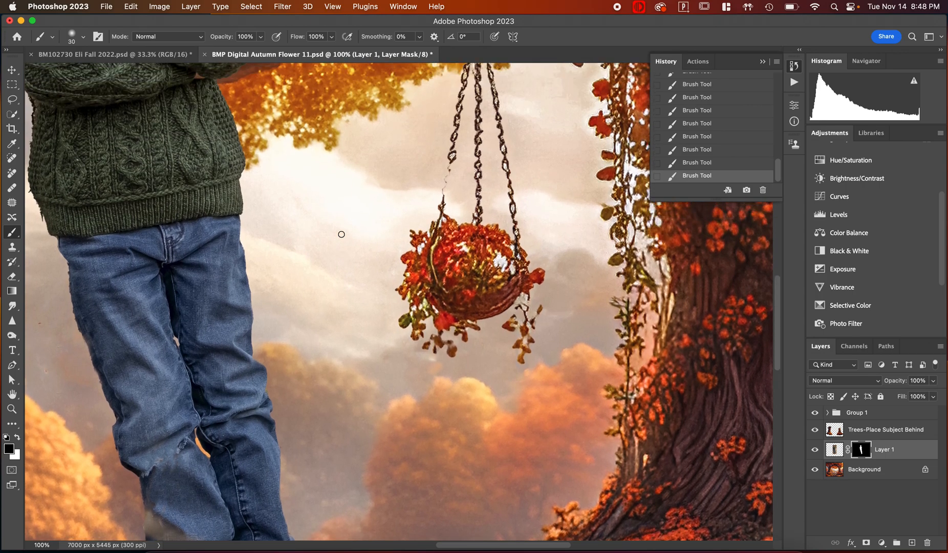
scroll(113, 330, "left", 3)
scroll(113, 333, "left", 2)
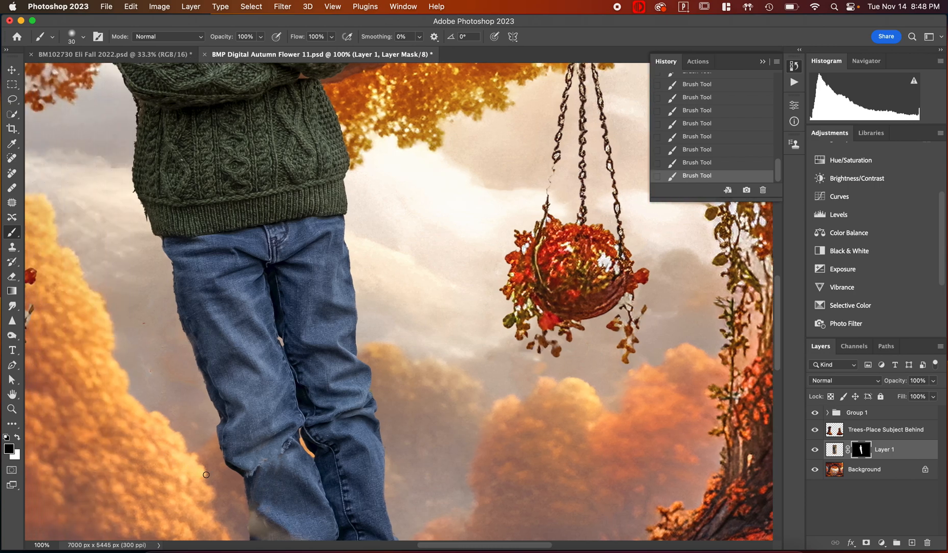
key("x")
left_click_drag(202, 368, 213, 390)
- Restore the sweater's hem corner with white on the mask, and hide the fringe along its side and sleeve with black
scroll(217, 309, "up", 5)
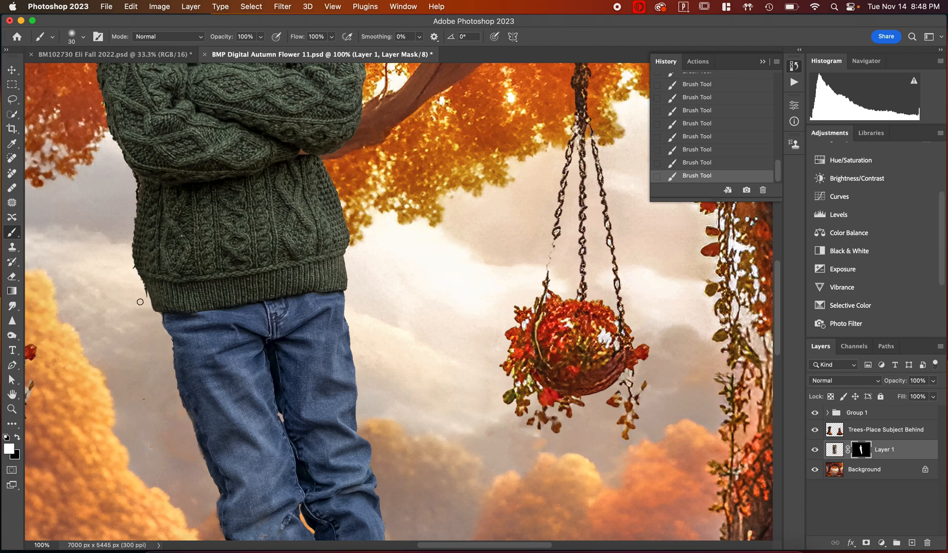
left_click_drag(151, 289, 144, 300)
key("x")
left_click_drag(139, 283, 133, 268)
key("x")
key("x")
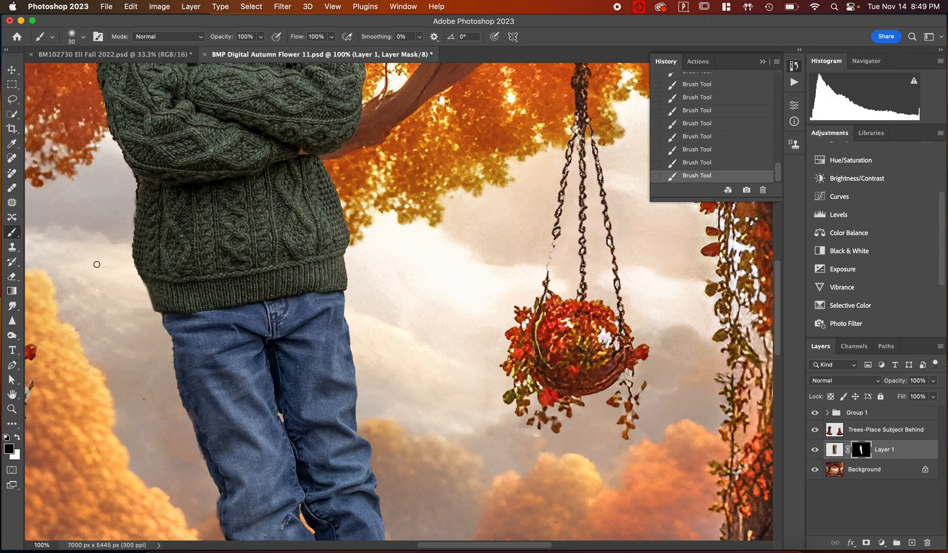
mouse_move(128, 212)
left_mouse_down()
mouse_move(130, 222)
mouse_move(132, 186)
left_mouse_up()
scroll(110, 139, "up", 5)
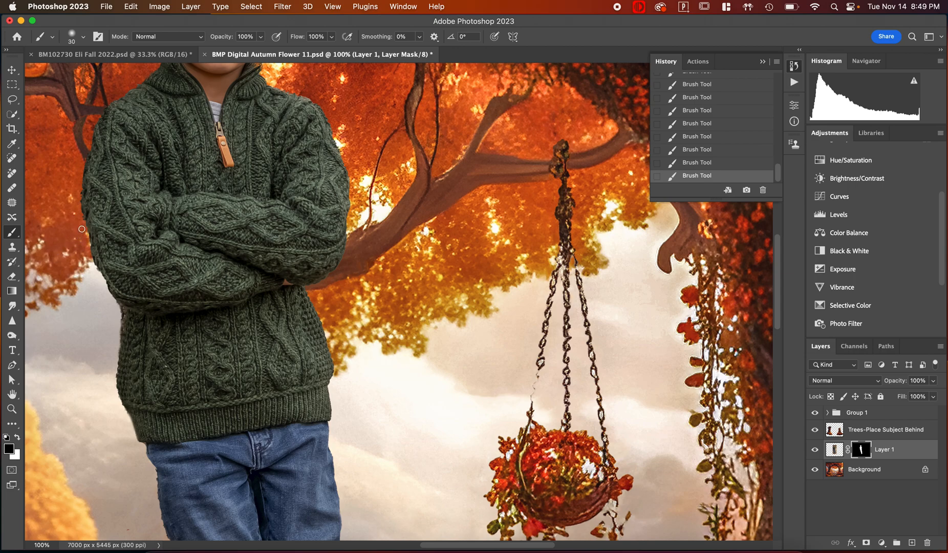
left_click_drag(75, 187, 74, 217)
- Examine the cutout's remaining edges from the sweater down to the shoes, and view the whole composite at 25% zoom
scroll(48, 182, "right", 5)
scroll(47, 183, "up", 2)
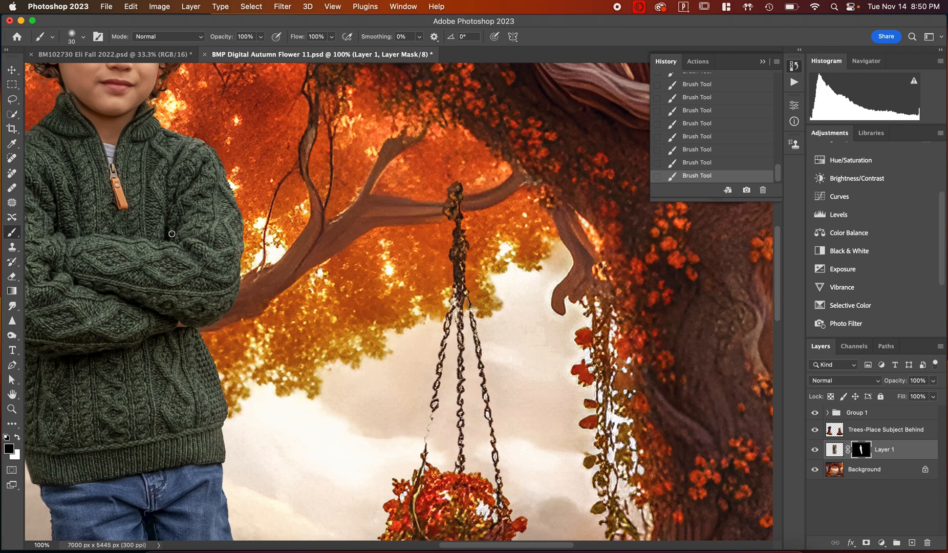
scroll(172, 234, "down", 8)
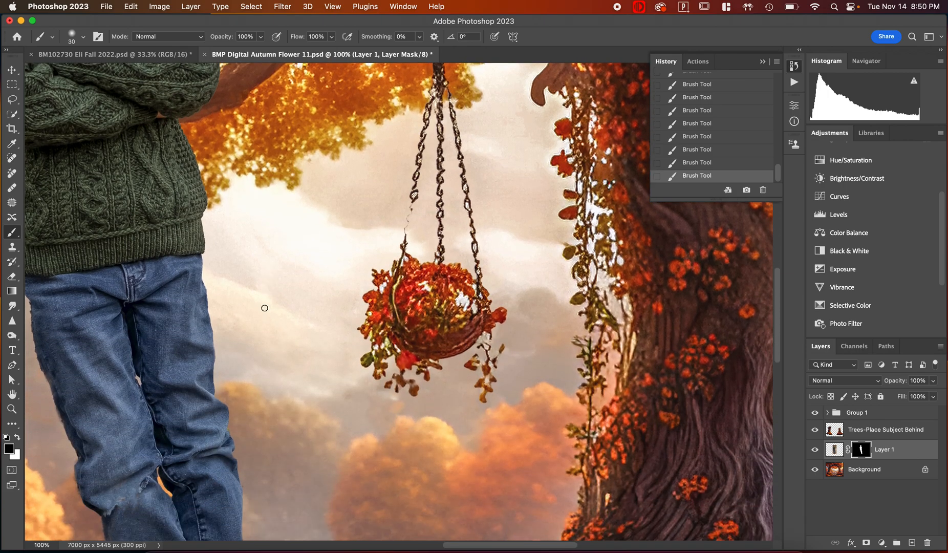
scroll(265, 308, "down", 10)
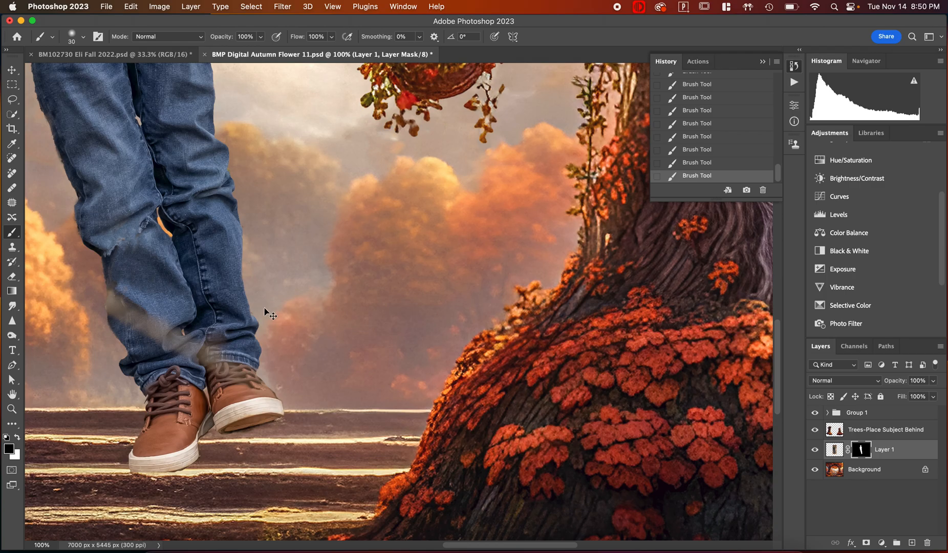
key("super+minus")
key("super+minus")
key("super+minus")
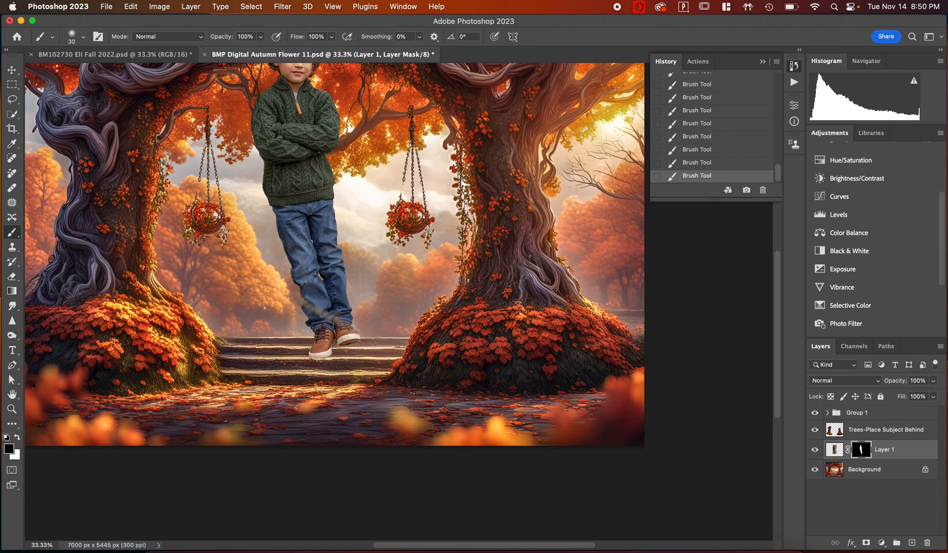
scroll(265, 309, "up", 5)
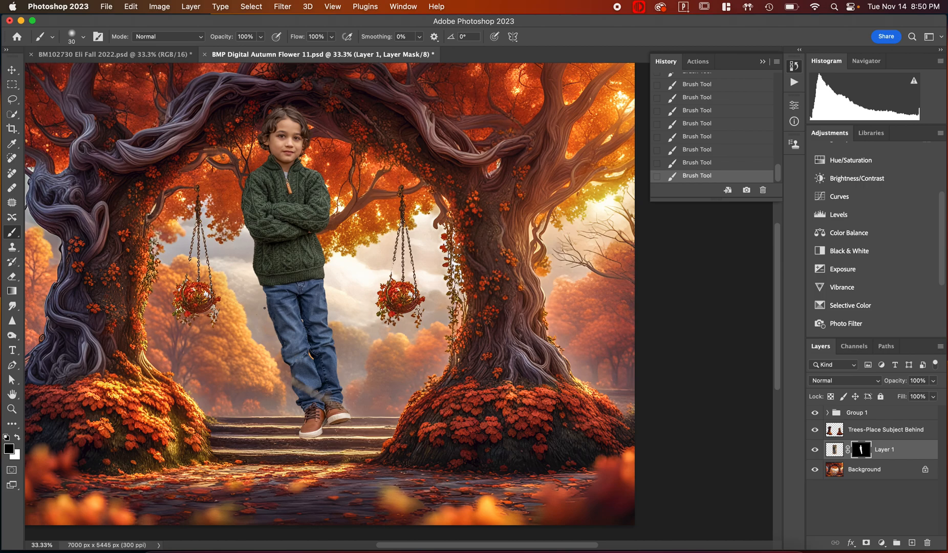
key("super+minus")
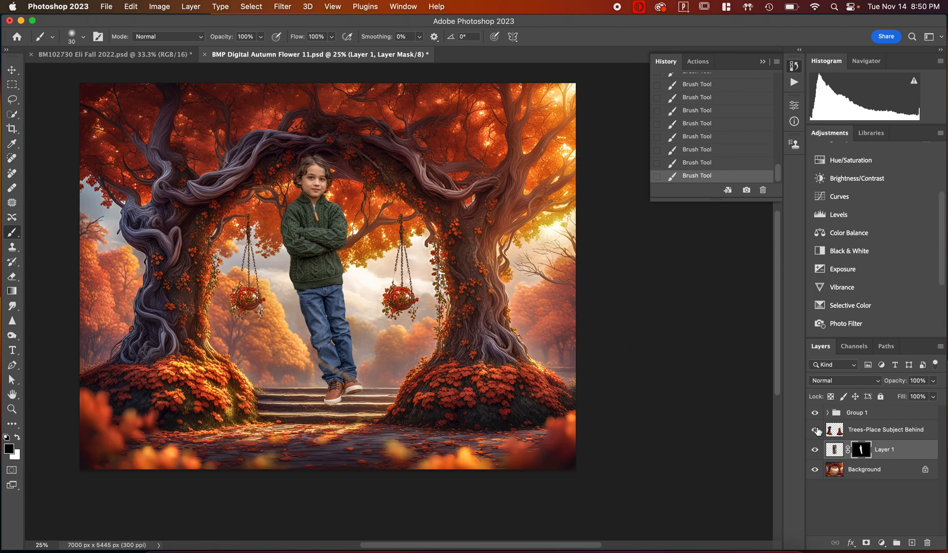
- Free-transform the boy to 79.12% scale with a 5.22° rotation, standing him at the foot of the steps near the hanging basket
left_click(829, 454)
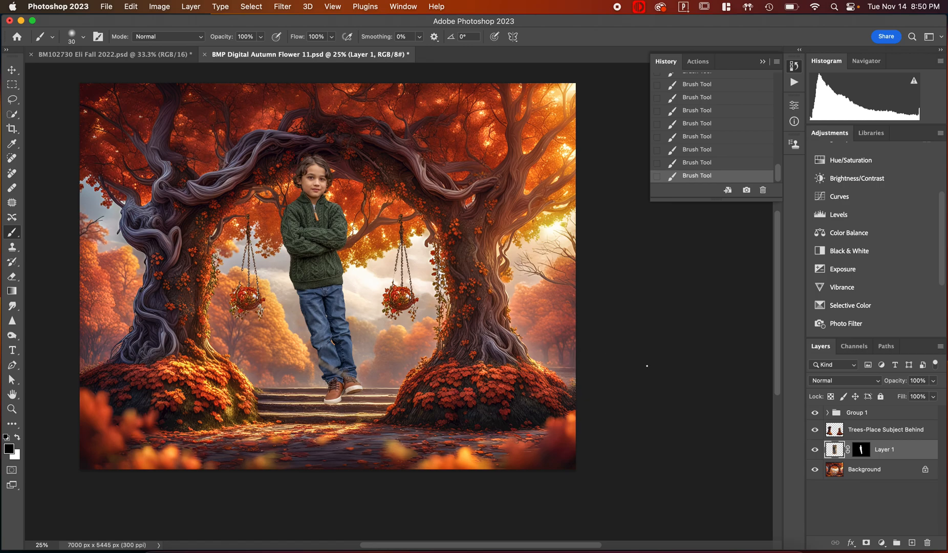
key("super+t")
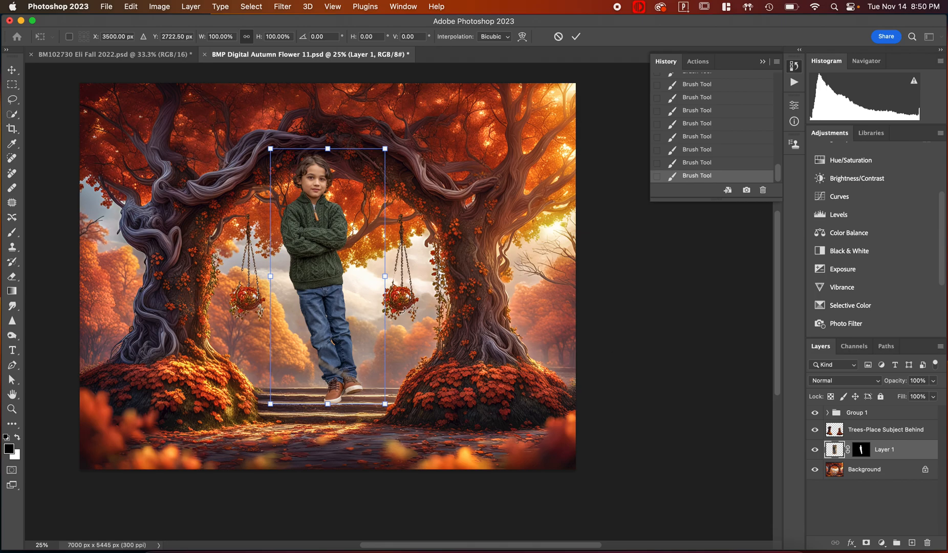
left_click_drag(328, 301, 357, 339)
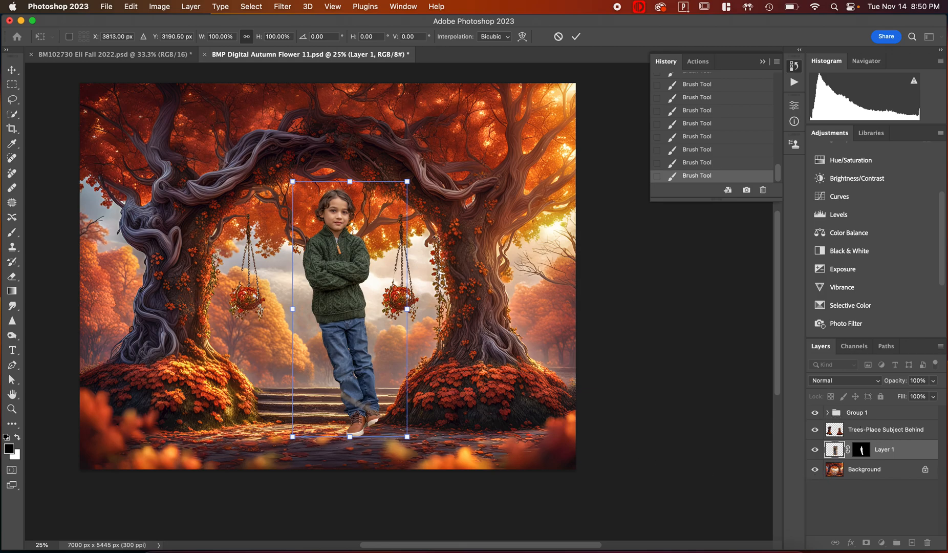
left_click_drag(407, 181, 395, 234)
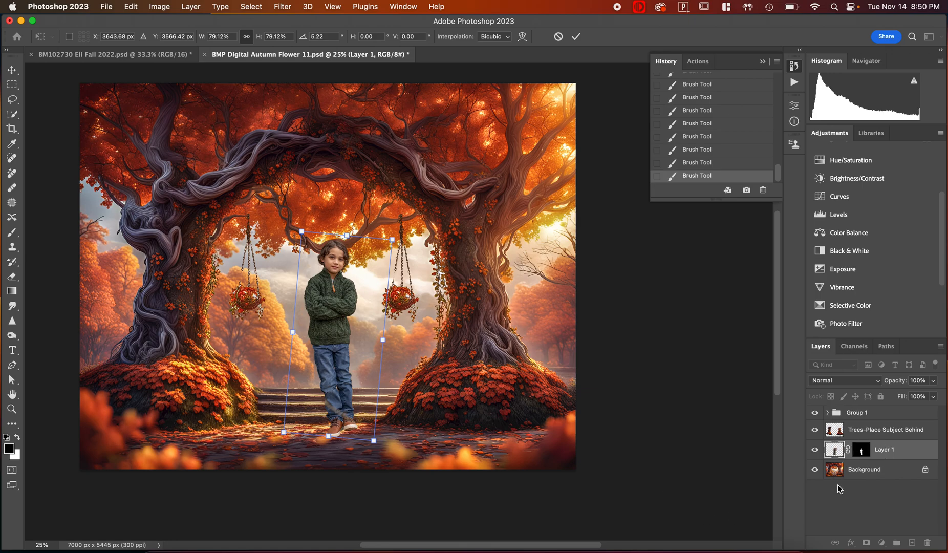
left_click_drag(333, 361, 296, 356)
mouse_move(307, 278)
left_mouse_down()
mouse_move(226, 295)
mouse_move(318, 275)
left_mouse_up()
key("Return")
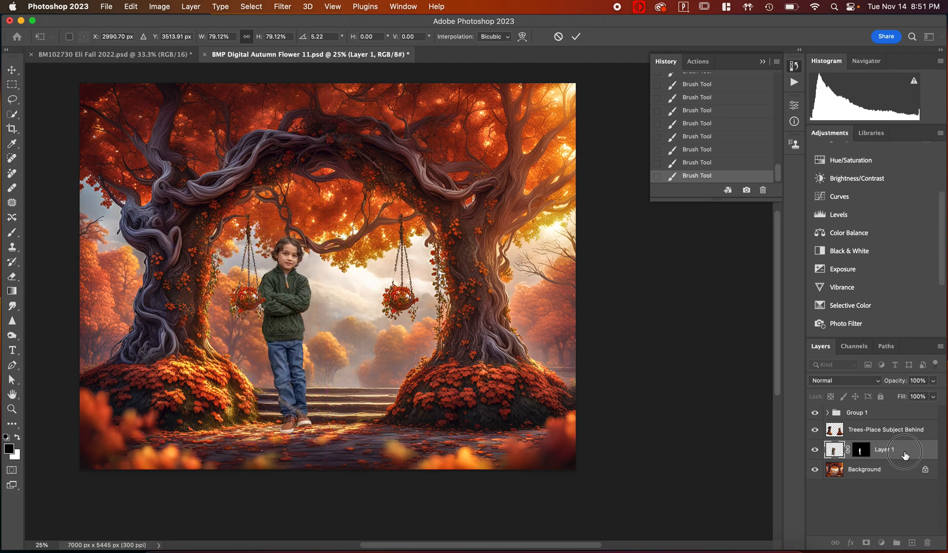
- Move the boy's layer above the trees layer and scale him to 71.60% with Free Transform
left_click_drag(895, 449, 897, 427)
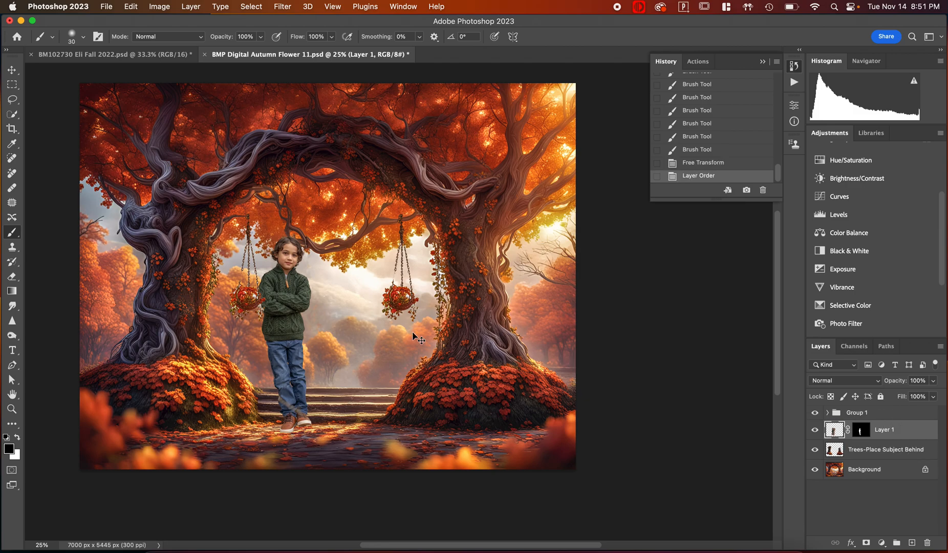
key("super+t")
left_click_drag(286, 357, 200, 372)
left_click_drag(254, 243, 241, 280)
left_click_drag(208, 361, 310, 346)
left_click_drag(340, 266, 338, 276)
left_click_drag(308, 331, 332, 319)
left_click_drag(363, 266, 357, 281)
left_click_drag(325, 340, 477, 377)
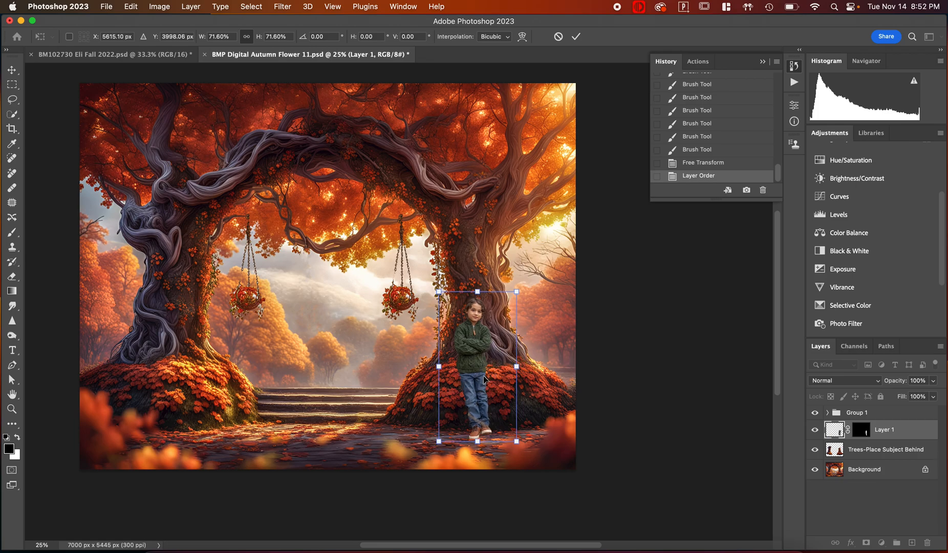
- Rotate the boy 2.40° and stand him in front of the left tree's leafy mound, his head under the hanging basket
left_click_drag(485, 379, 294, 372)
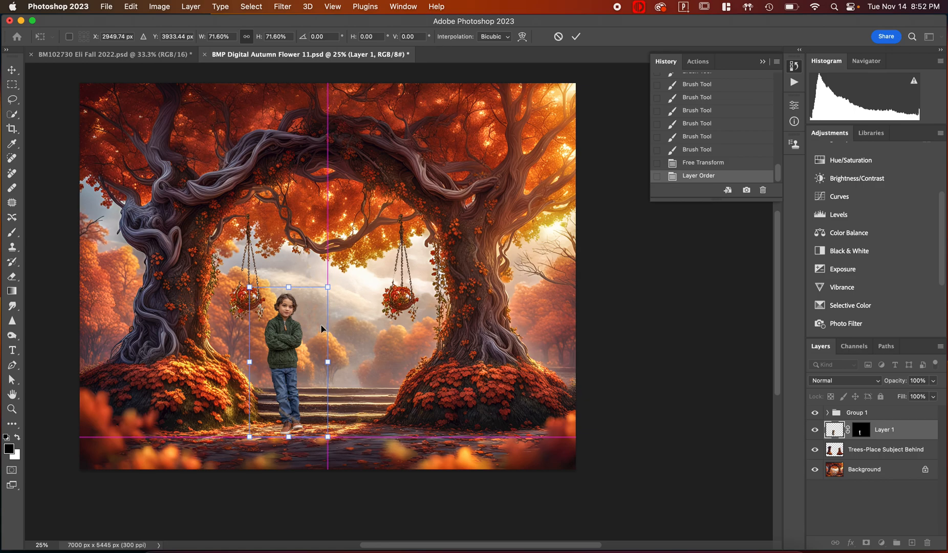
left_click_drag(337, 277, 340, 281)
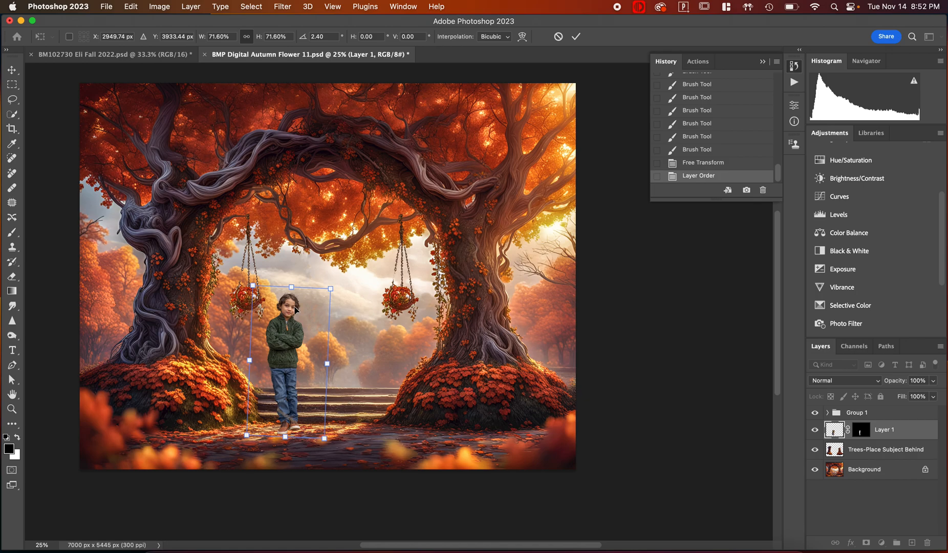
key("super+plus")
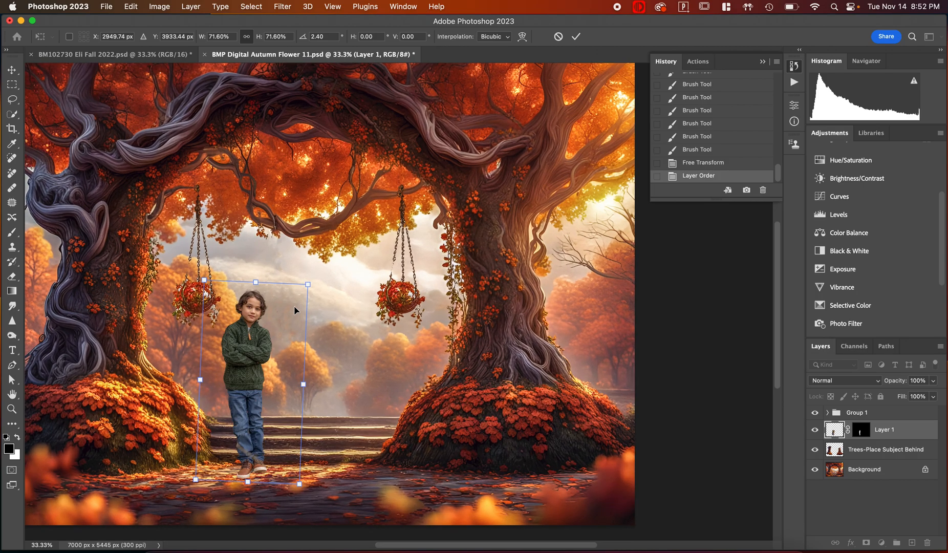
scroll(281, 368, "left", 3)
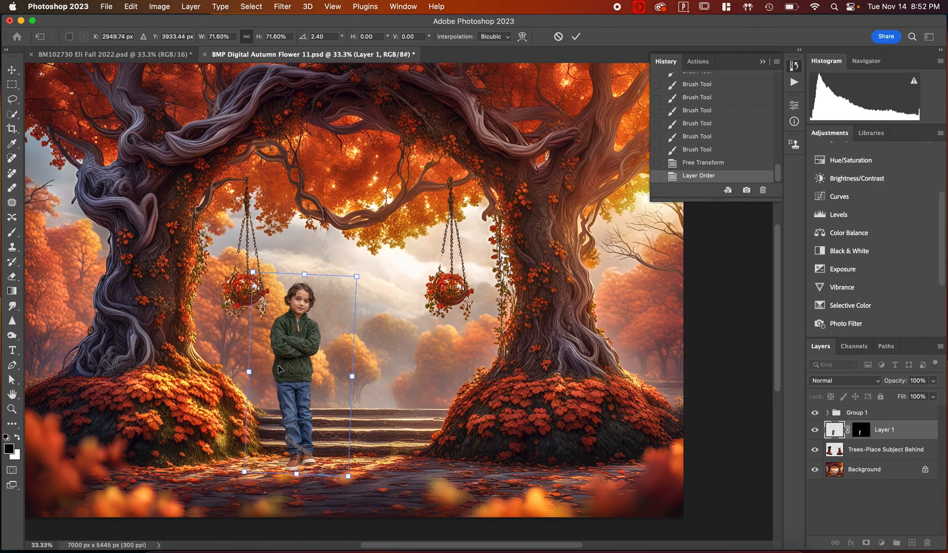
left_click_drag(285, 377, 216, 383)
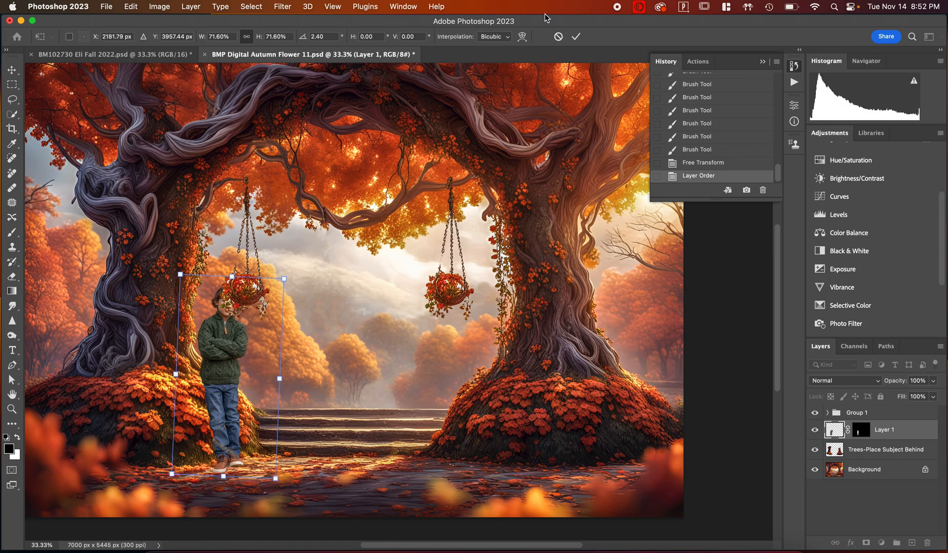
left_click(576, 37)
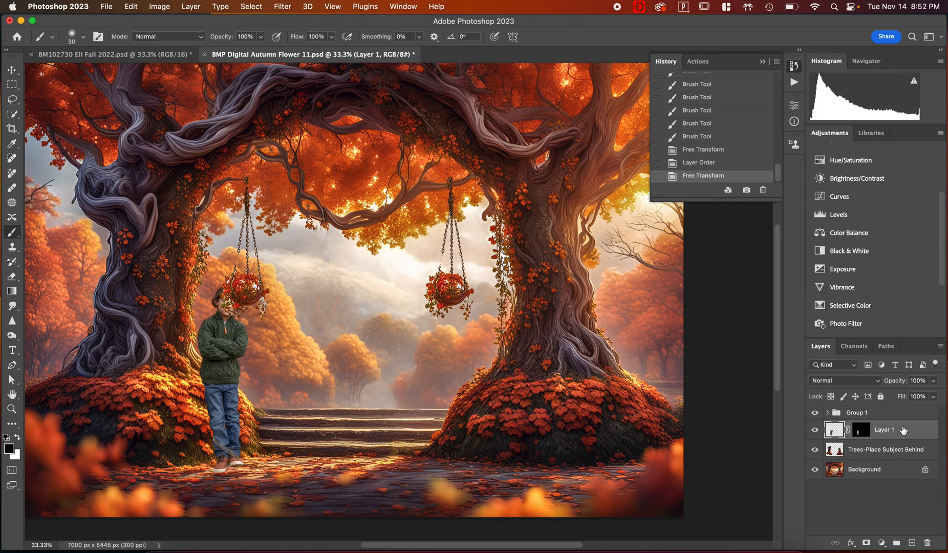
- Move Flower Basket L inside Group 1 up and to the right with Free Transform, clear of the boy's face
left_click(816, 413)
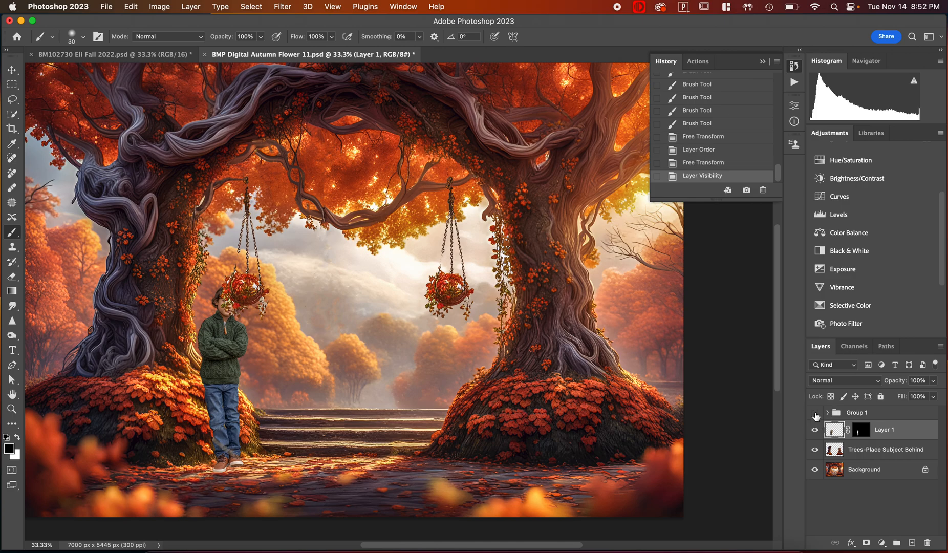
left_click(815, 414)
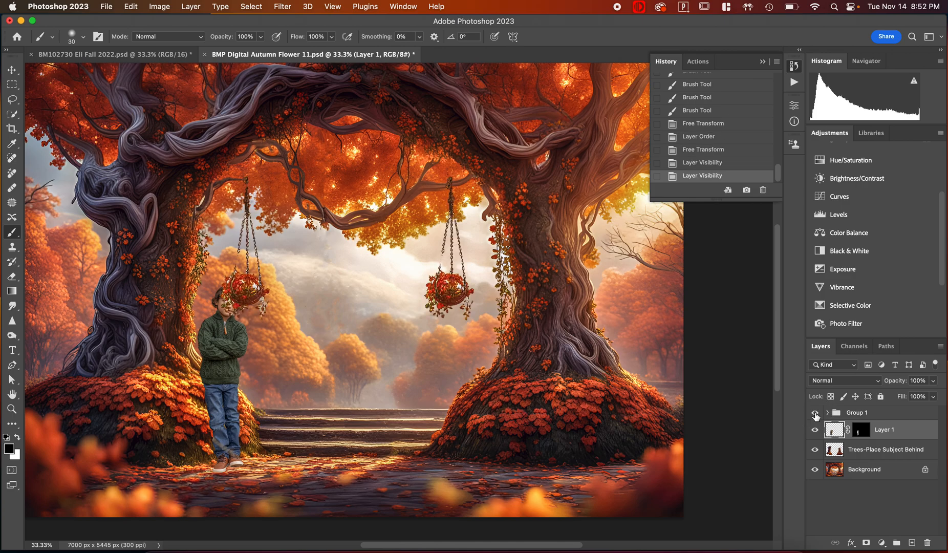
left_click(828, 413)
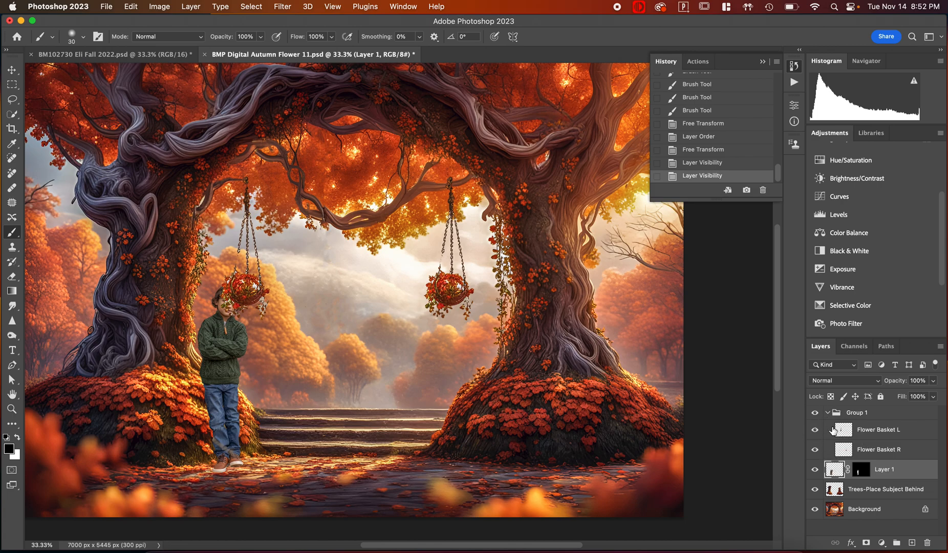
left_click(844, 432)
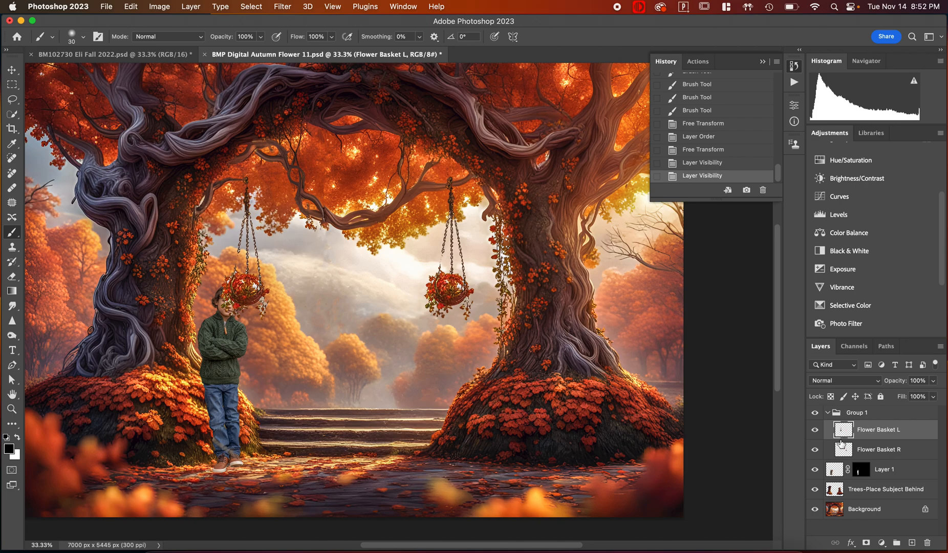
key("super+t")
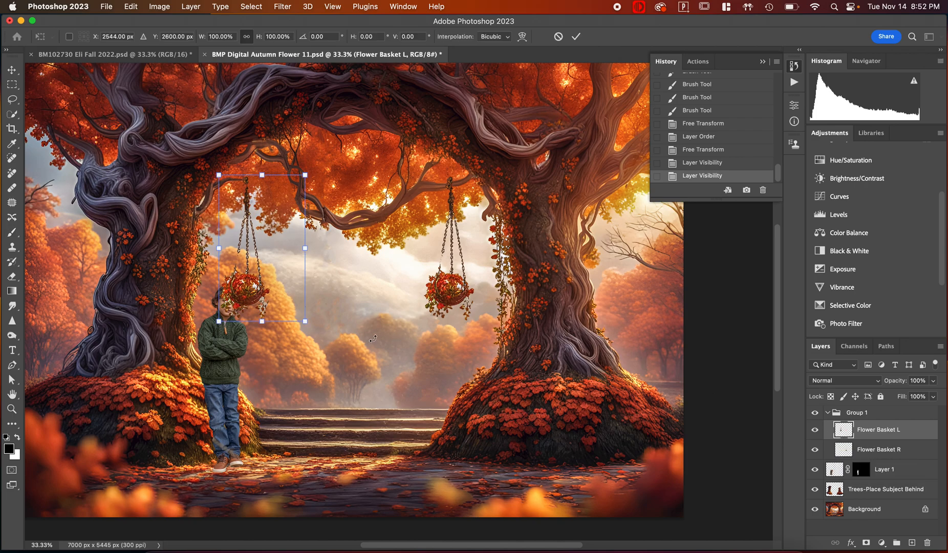
left_click_drag(281, 293, 308, 267)
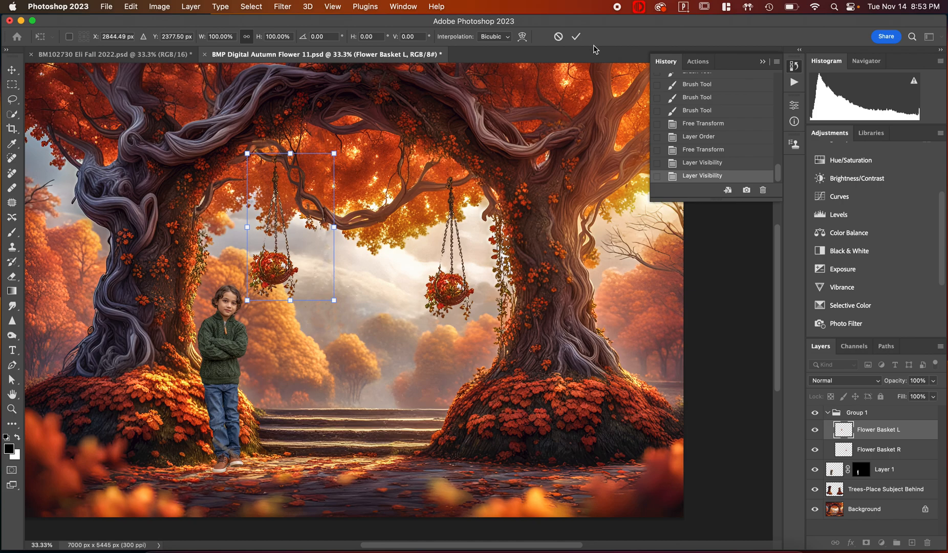
left_click(577, 37)
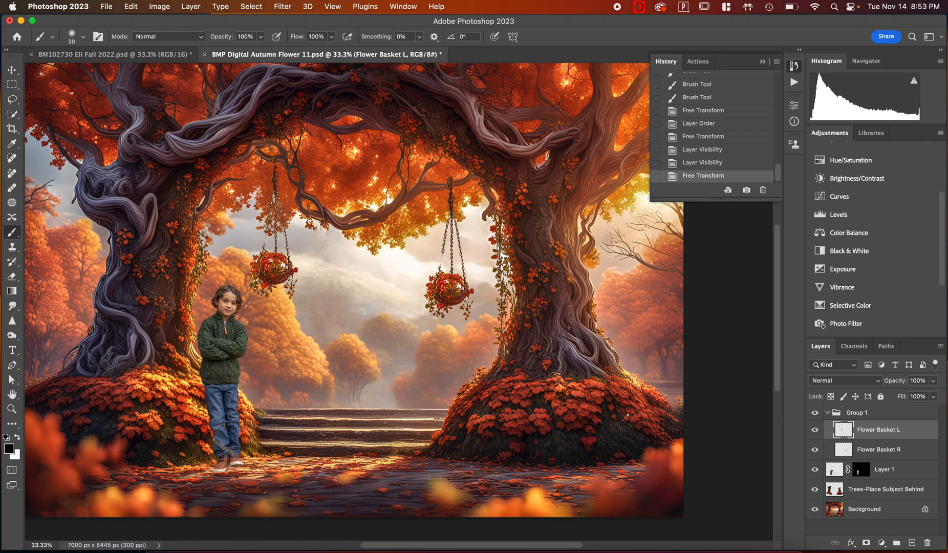
- Move Flower Basket L across the arch to hang just left of the other basket, and hide its layer
key("cmd+t")
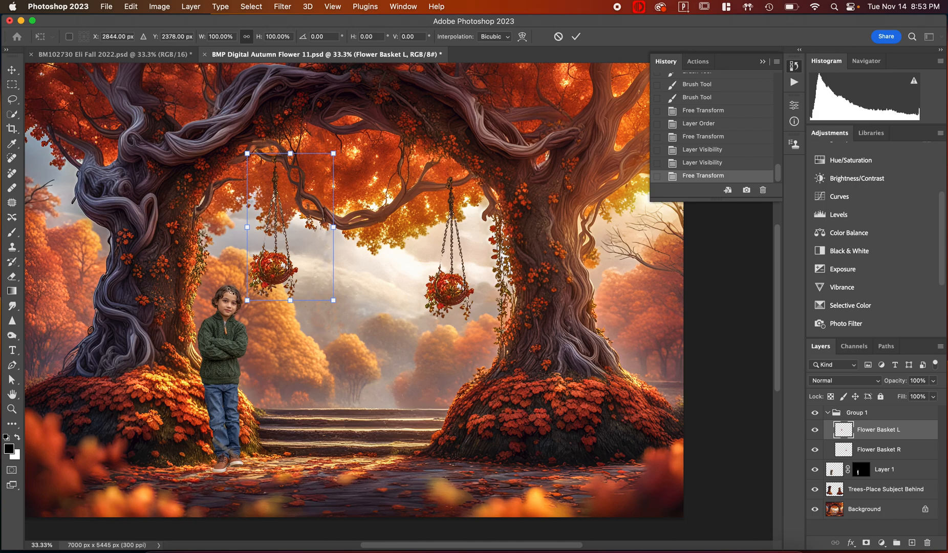
left_click_drag(288, 273, 428, 300)
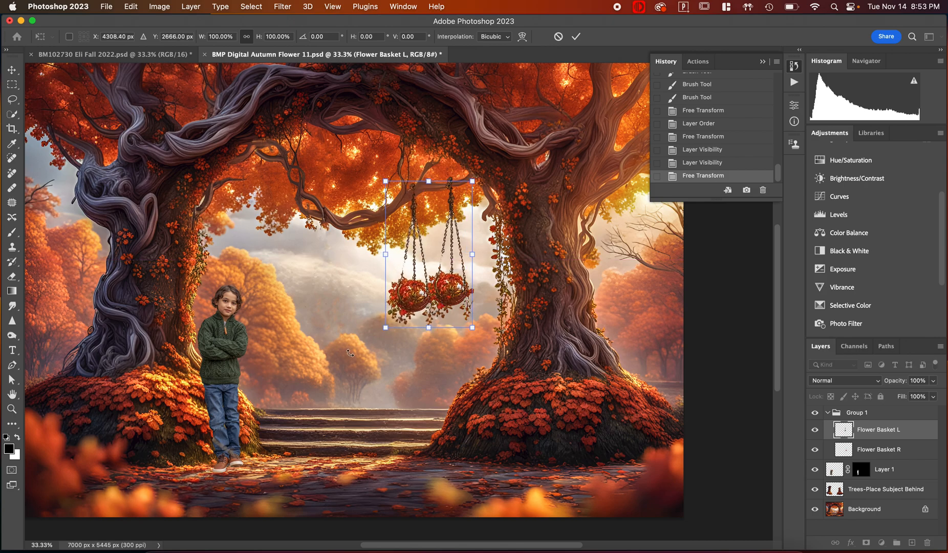
left_click_drag(419, 280, 397, 293)
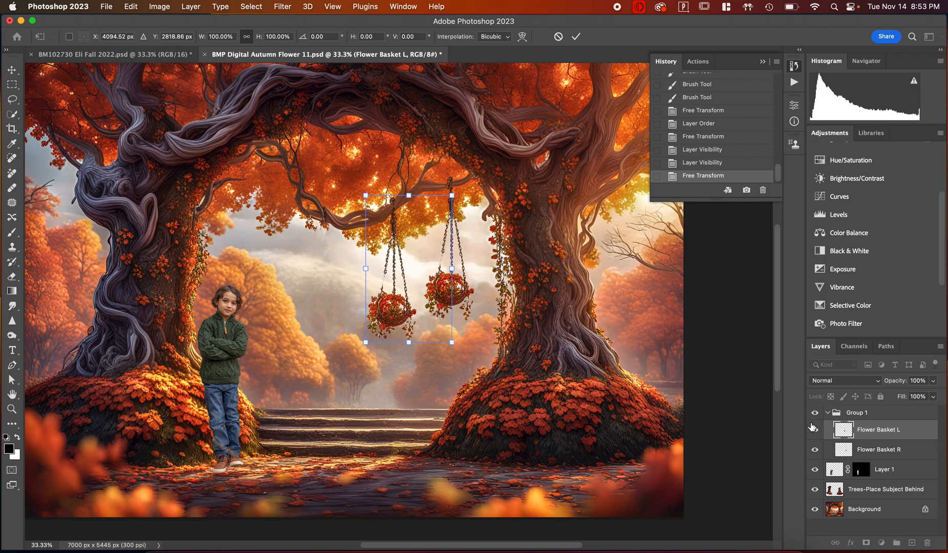
left_click(576, 36)
key("b")
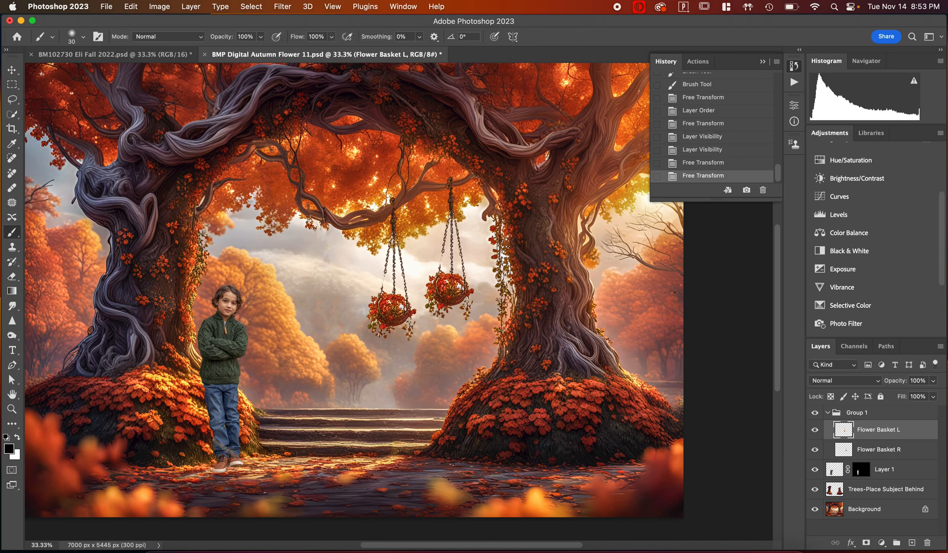
left_click(815, 430)
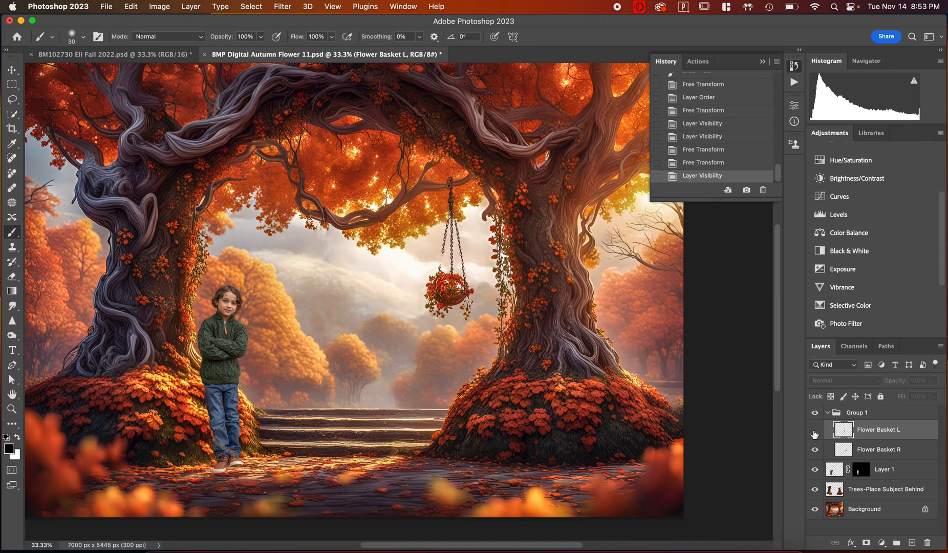
- Shift Flower Basket R slightly left and down along the branch with Free Transform, and collapse Group 1
left_click(845, 450)
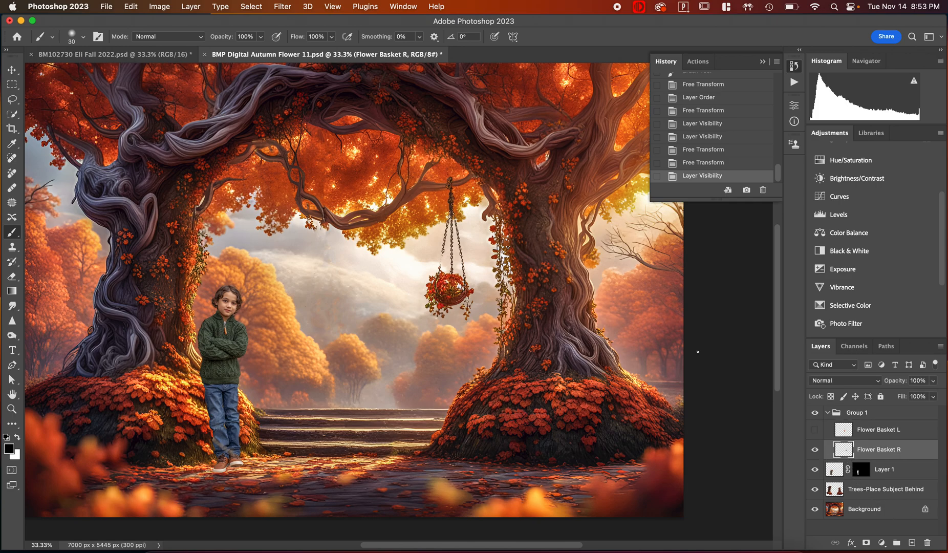
key("super+t")
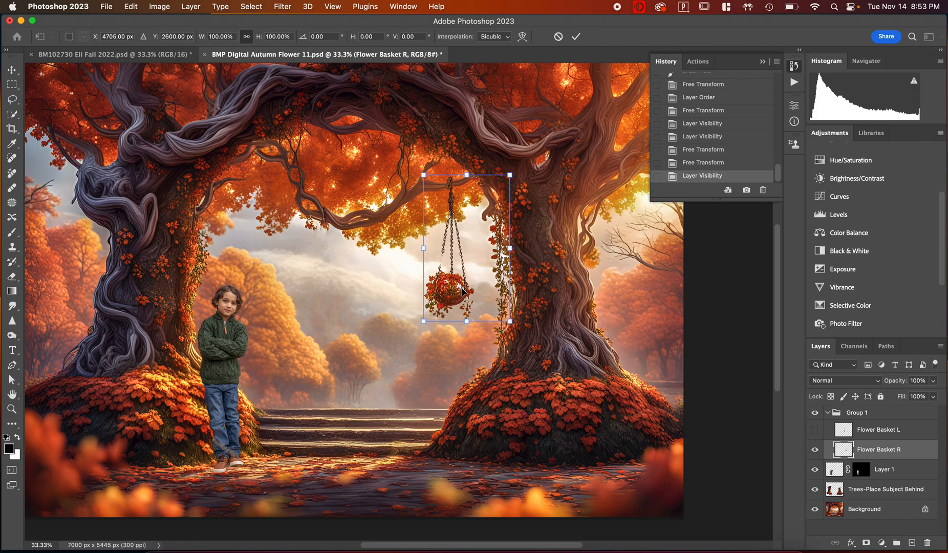
left_click_drag(463, 291, 430, 296)
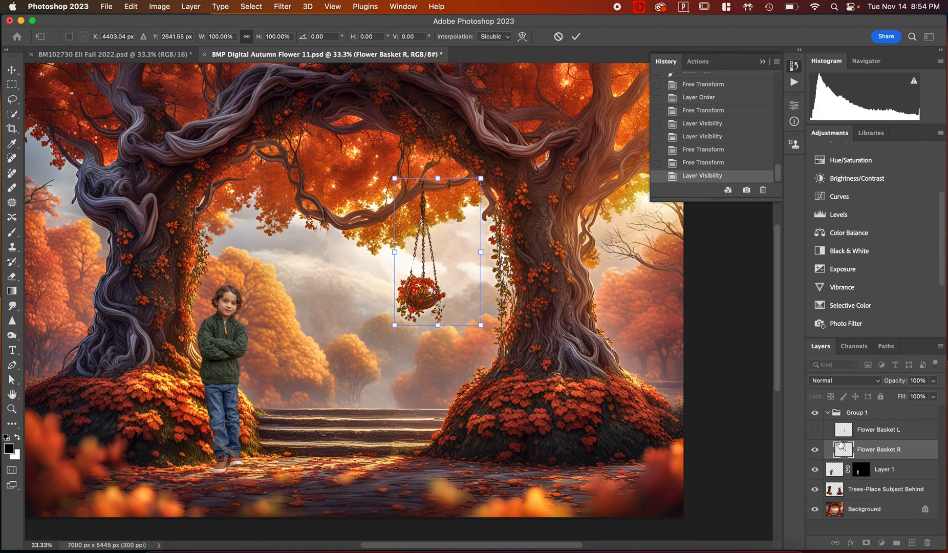
key("Return")
left_click(828, 412)
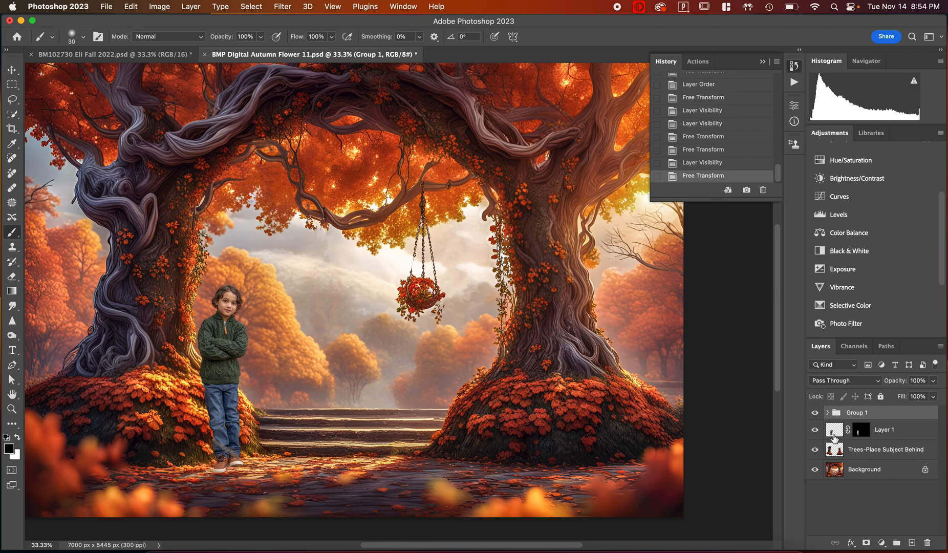
- Rename the boy's layer, Layer 1, with his first name
left_click(834, 434)
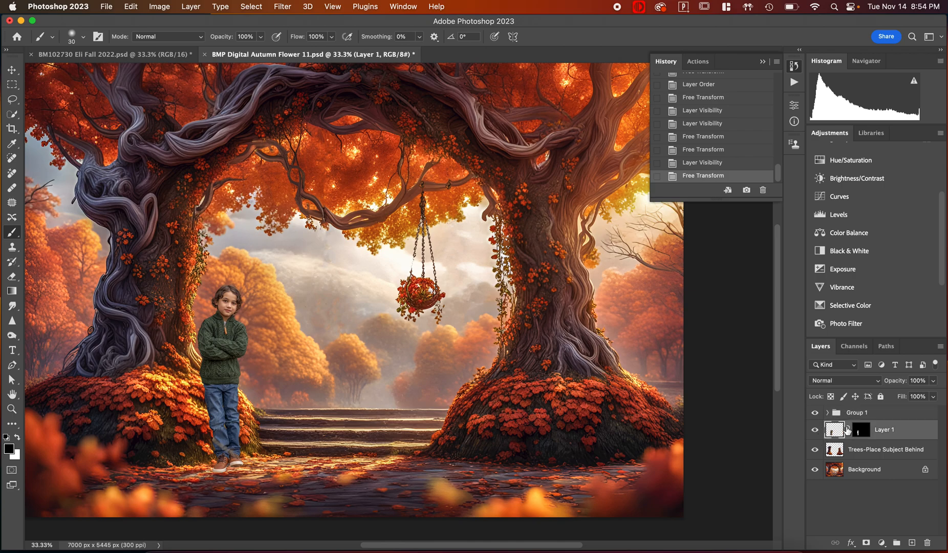
double_click(887, 430)
type("E")
key("Return")
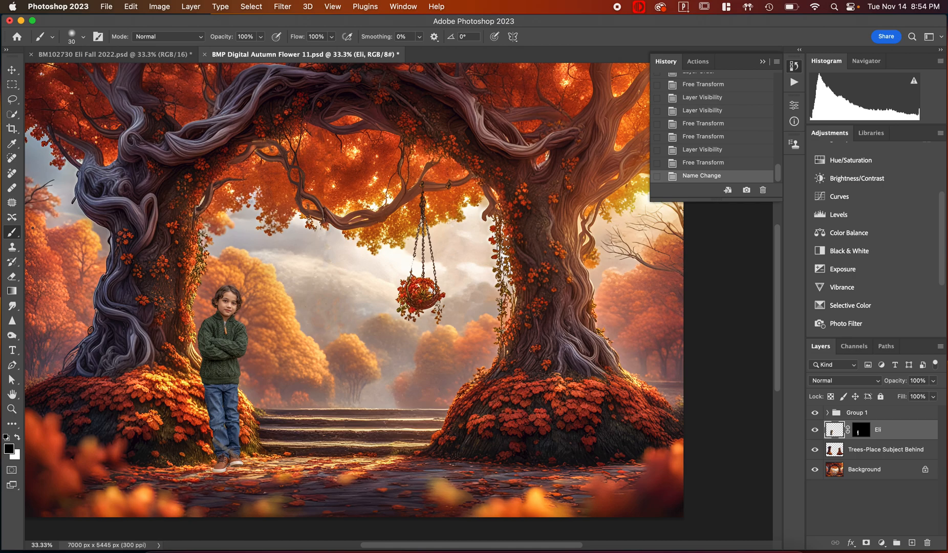
- Start Puppet Warp on the boy's layer and place pins at both elbows, the sweater front below his arms and the collar
key("super+equal")
scroll(33, 228, "down", 5)
scroll(33, 228, "left", 3)
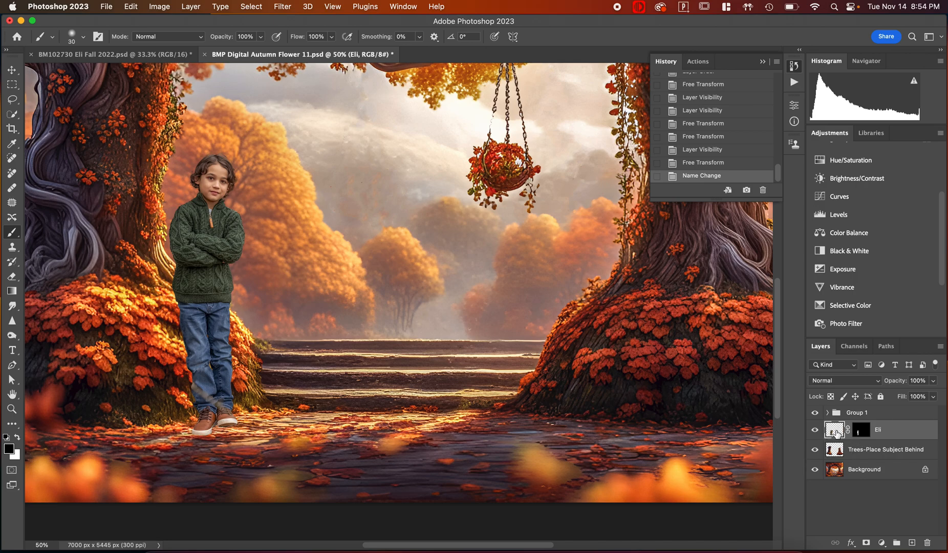
left_click(130, 6)
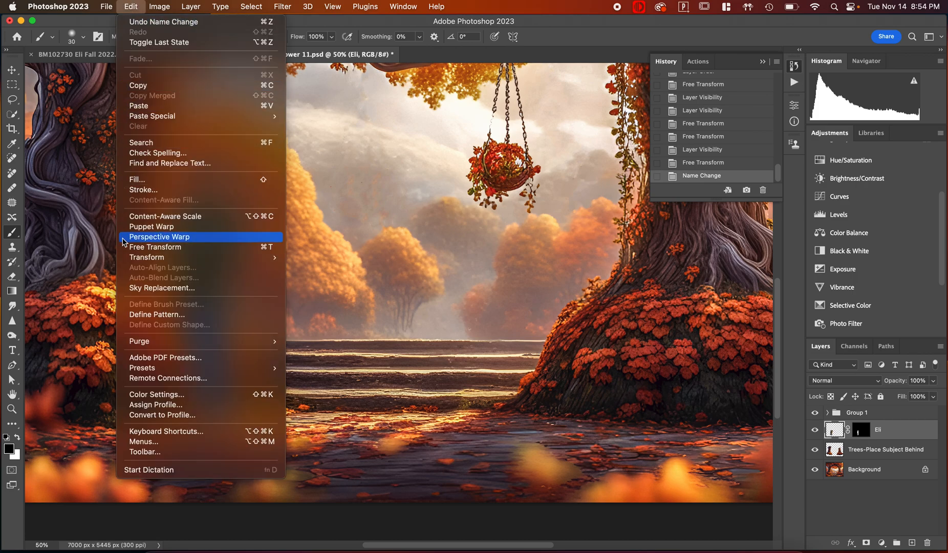
left_click(145, 231)
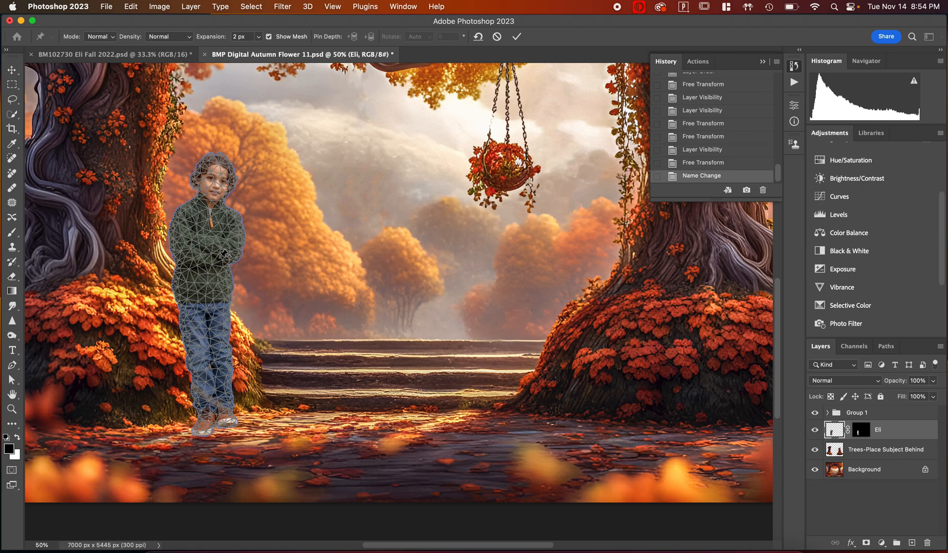
key("super+equal")
scroll(224, 254, "left", 5)
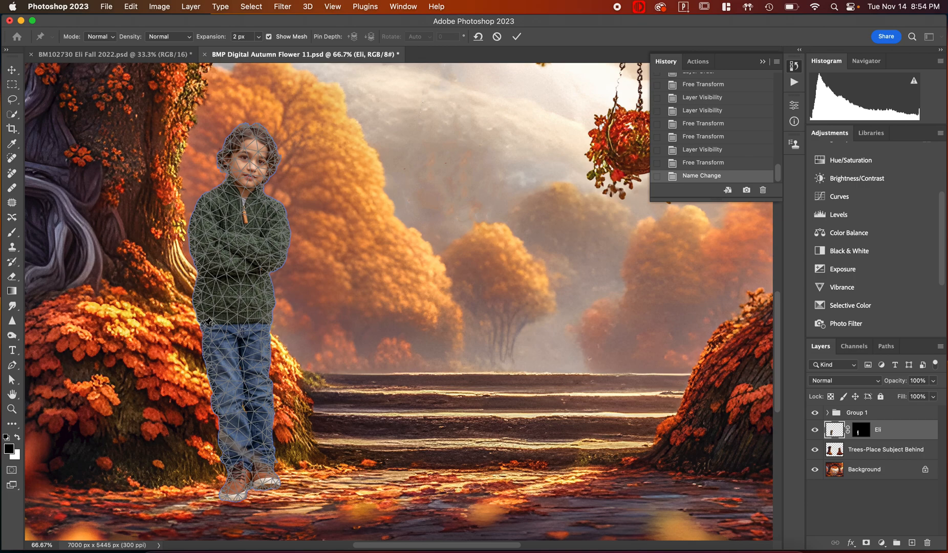
left_click(192, 251)
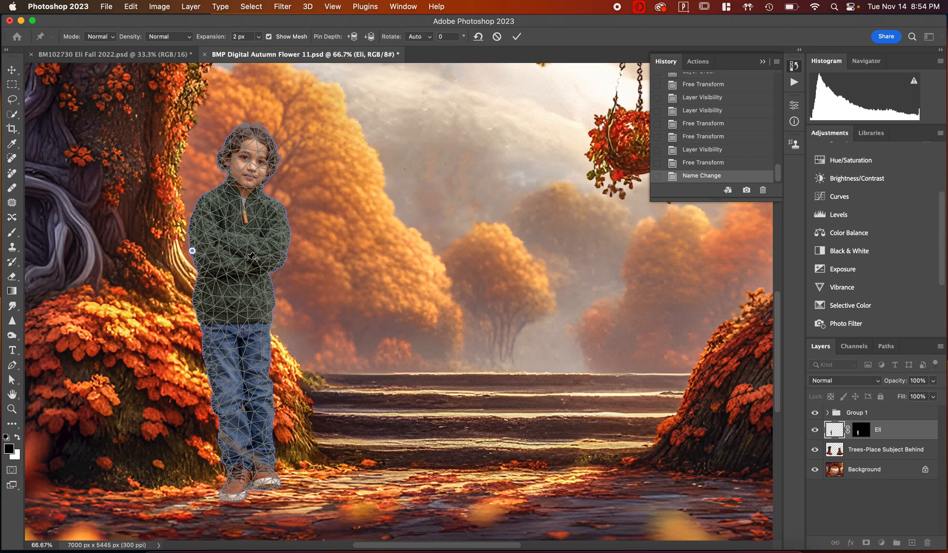
left_click(244, 274)
left_click(277, 267)
left_click(242, 192)
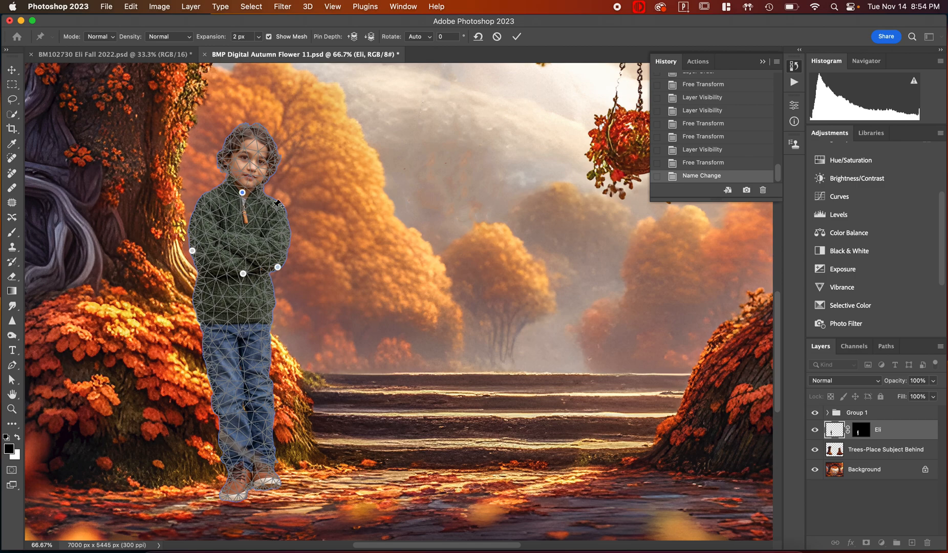
- Add Puppet Warp pins on his head, the sweater's left side and between his shoes, and pull the shoe pin left to straighten his legs
left_click(250, 130)
left_click(196, 282)
left_click(251, 488)
left_click_drag(250, 489, 236, 488)
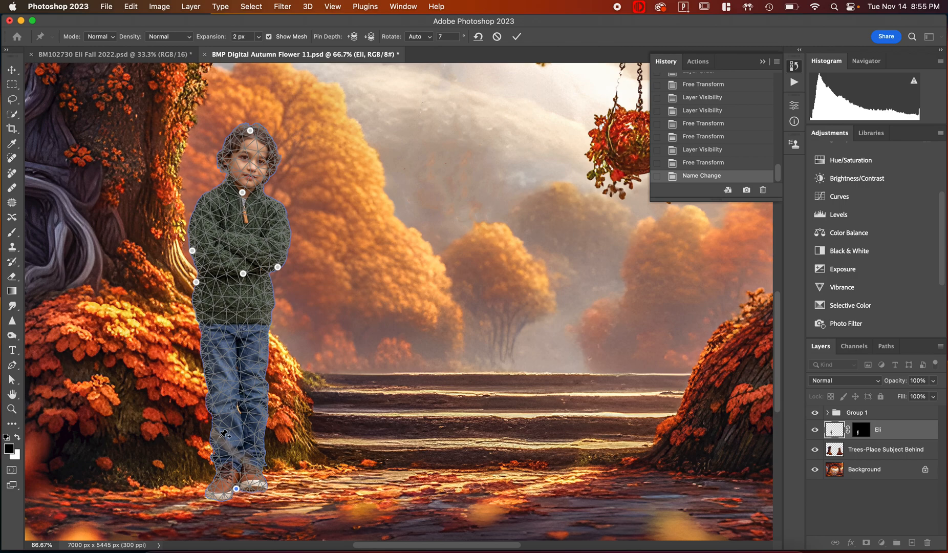
- Delete the Puppet Warp pins on the boy's collar, the top of his head and his outer left-side elbow
right_click(242, 193)
left_click(248, 196)
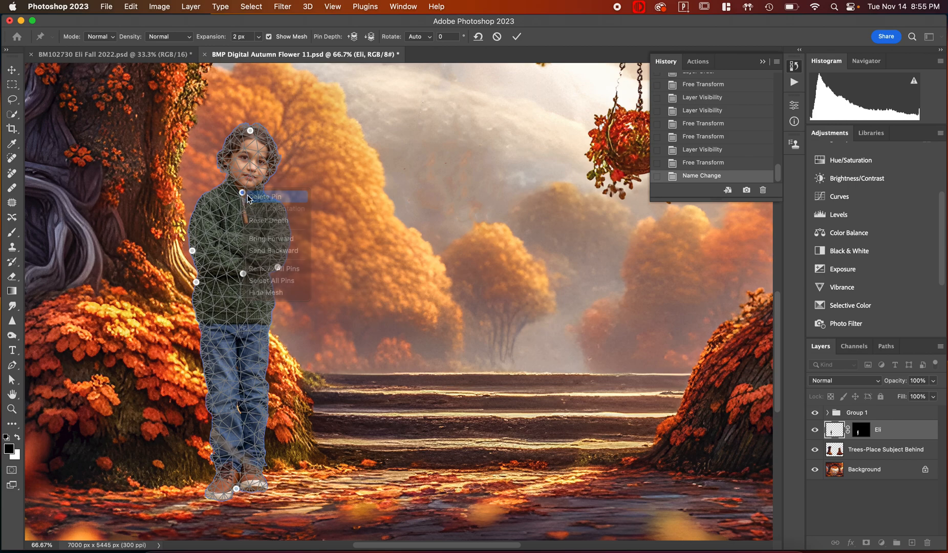
right_click(251, 132)
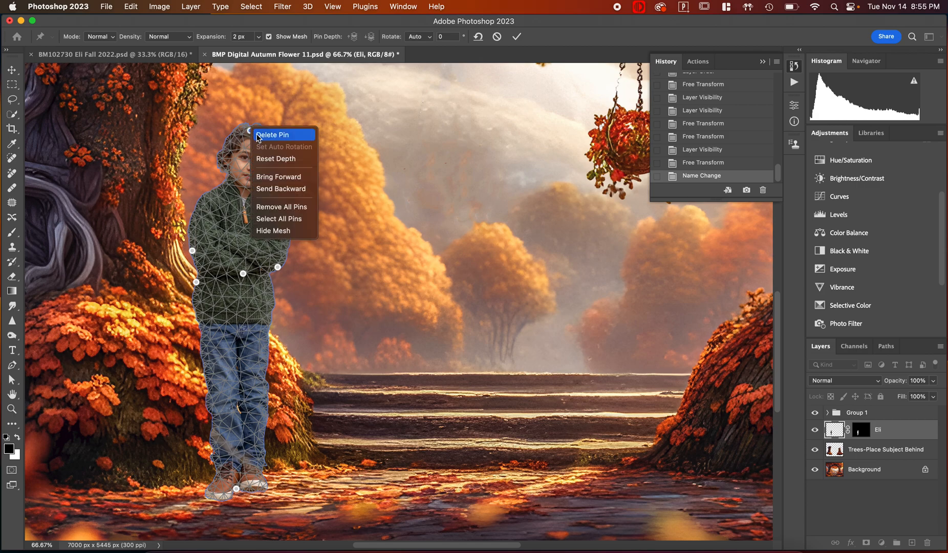
left_click(263, 134)
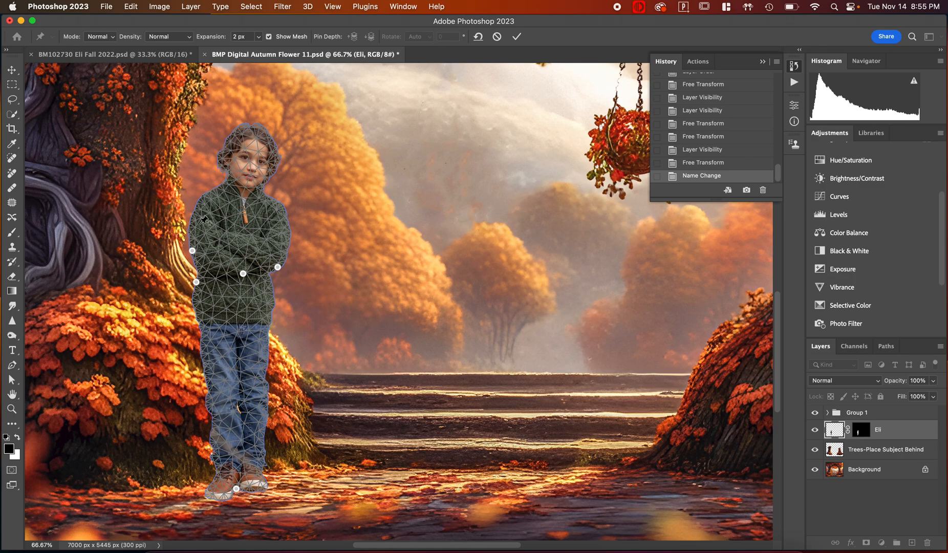
right_click(193, 251)
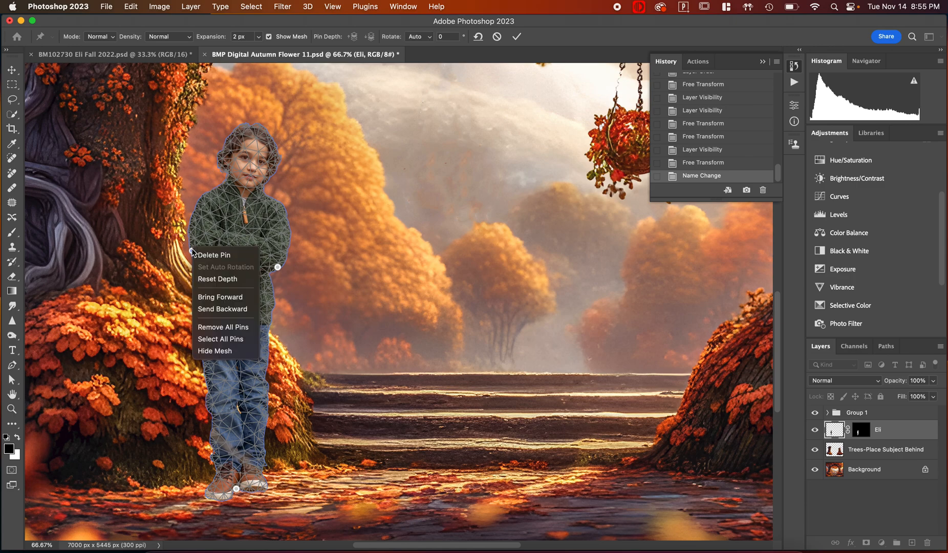
left_click(207, 257)
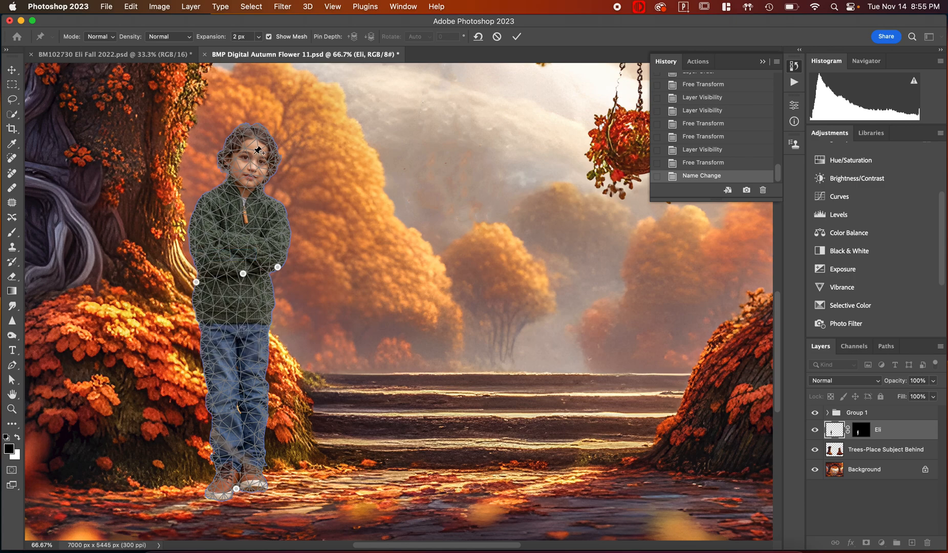
- Place a new Puppet Warp pin at the top of the boy's head, pull it slightly left to straighten his head, and commit the warp
left_click(260, 126)
left_click_drag(256, 129, 247, 130)
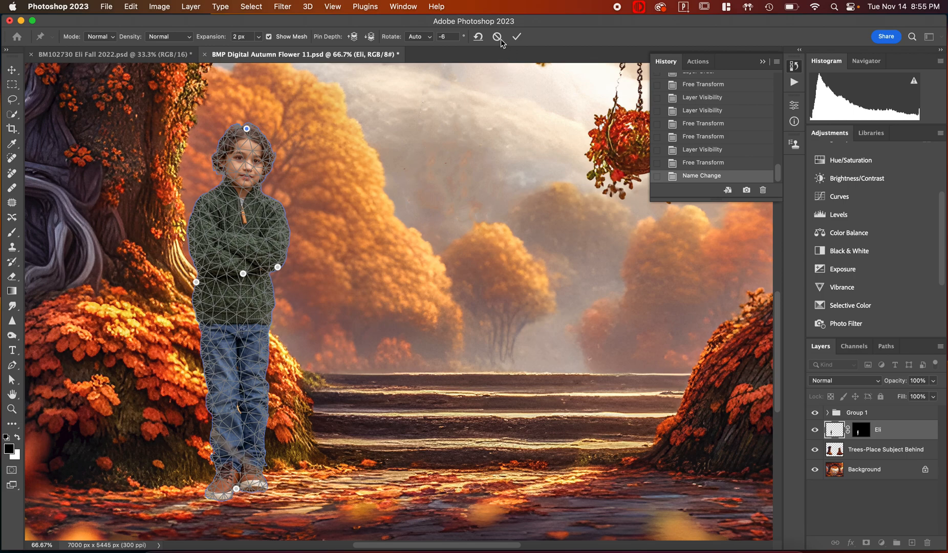
left_click(517, 37)
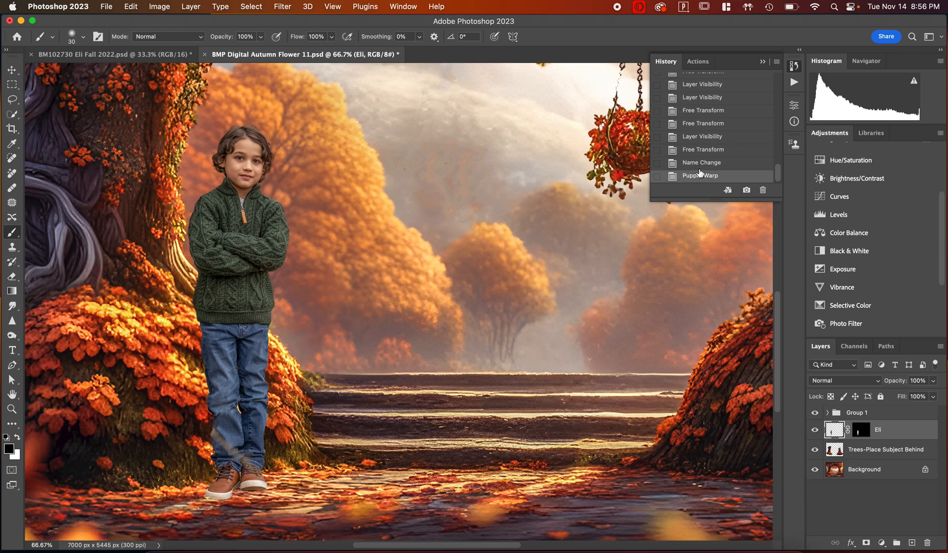
- Compare the boy's pose before and after the Puppet Warp by switching between the two history states
left_click(729, 164)
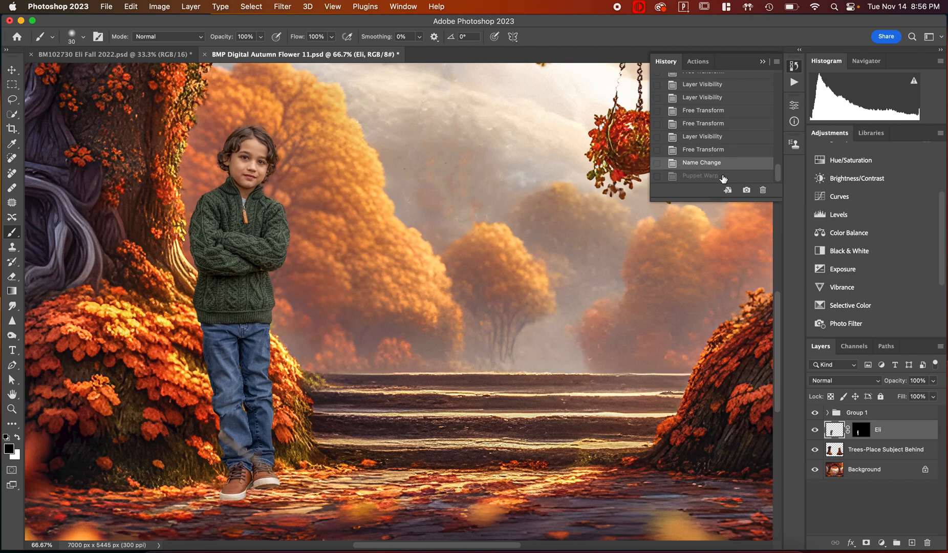
left_click(723, 176)
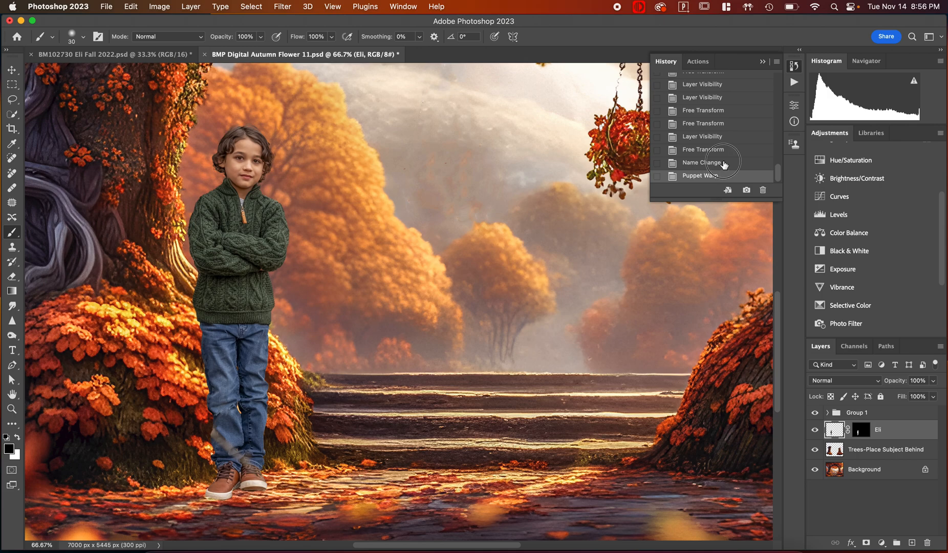
left_click(725, 163)
left_click(727, 176)
- Save the warped state as a history snapshot named Post Warp, and return to the Puppet Warp history state
left_click(748, 191)
scroll(680, 123, "up", 15)
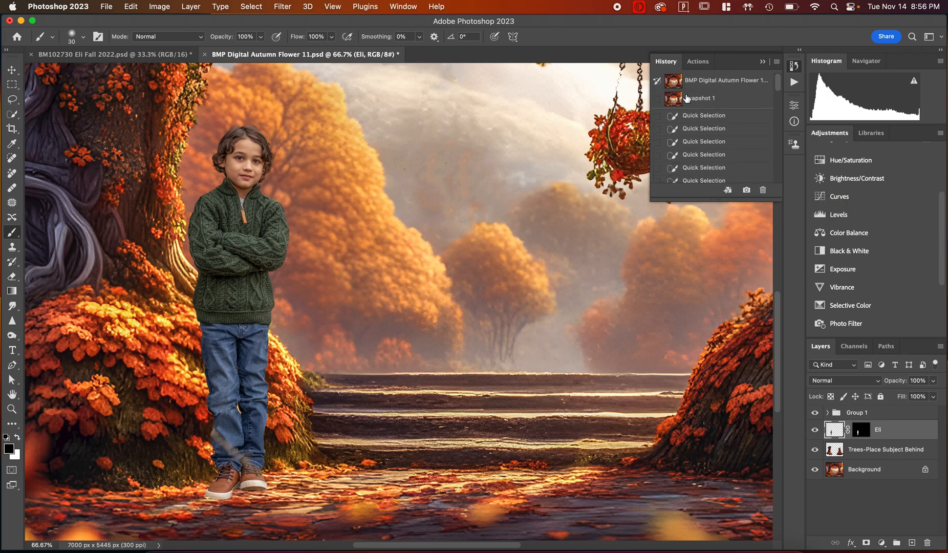
left_click(710, 101)
double_click(708, 98)
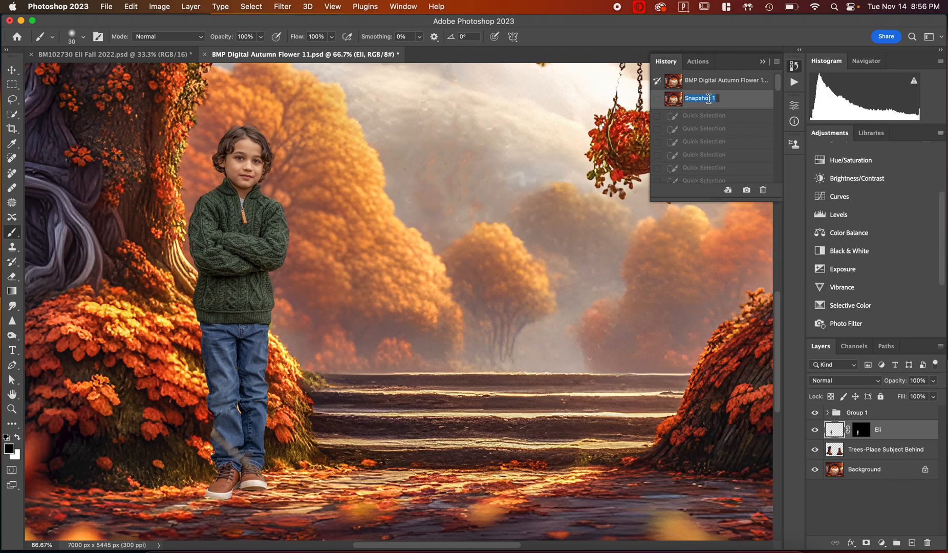
type("A")
type("ost Wa")
type("rp")
key("Return")
scroll(729, 171, "down", 10)
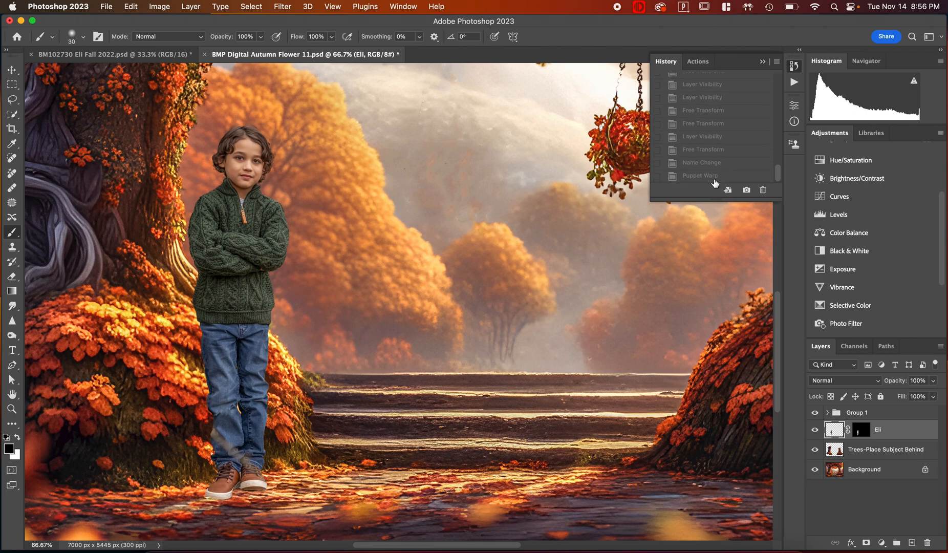
left_click(715, 177)
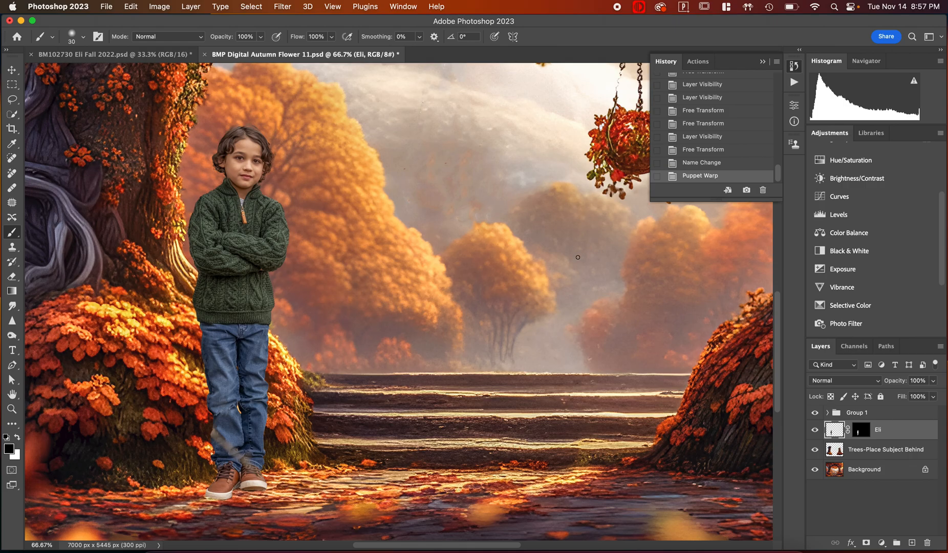
- Free Transform the boy's layer to the middle of the path before the steps, rotate it 1.04°, and apply
key("super+minus")
key("super+minus")
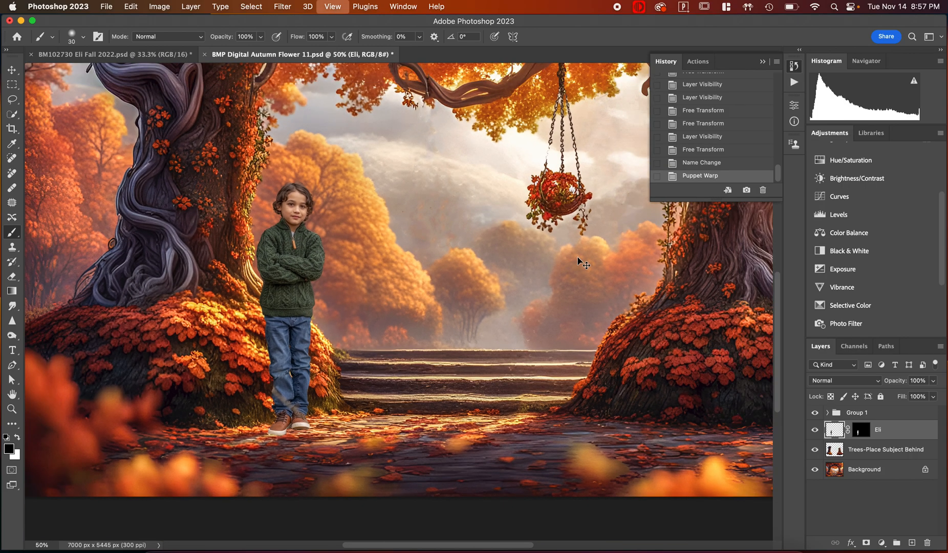
scroll(350, 295, "up", 5)
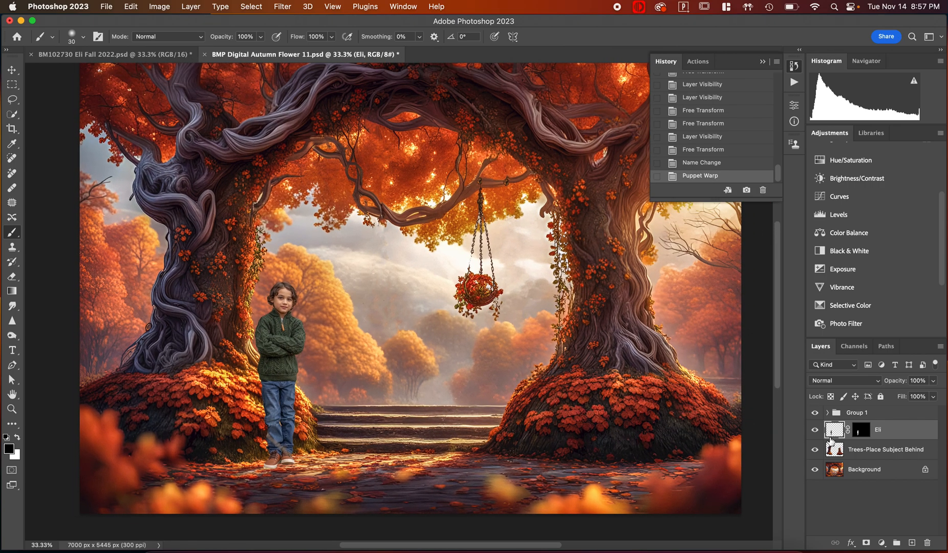
key("super+t")
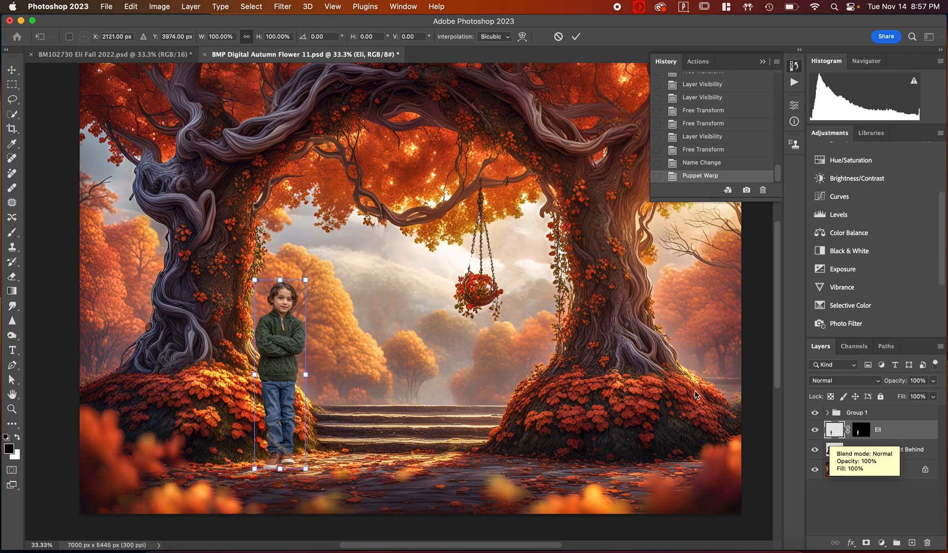
left_click_drag(285, 402, 401, 404)
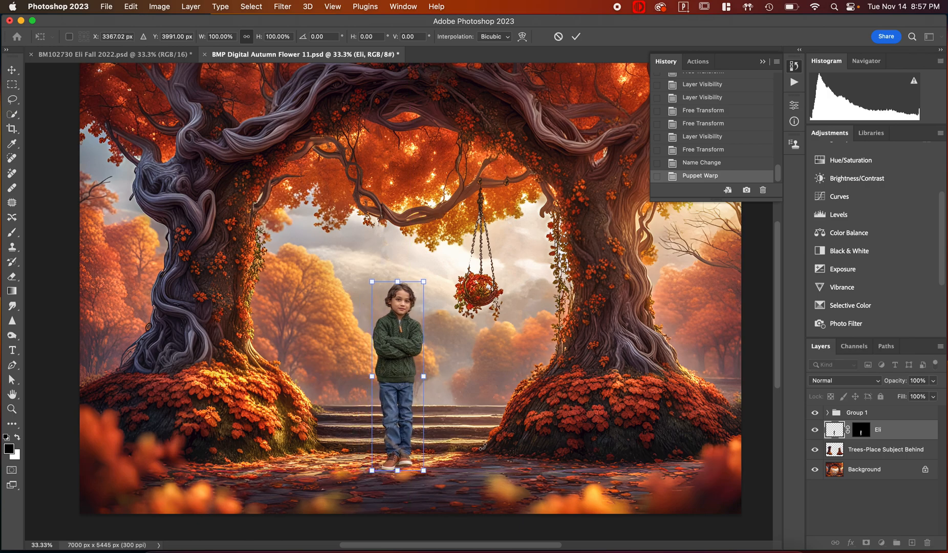
left_click_drag(434, 270, 434, 273)
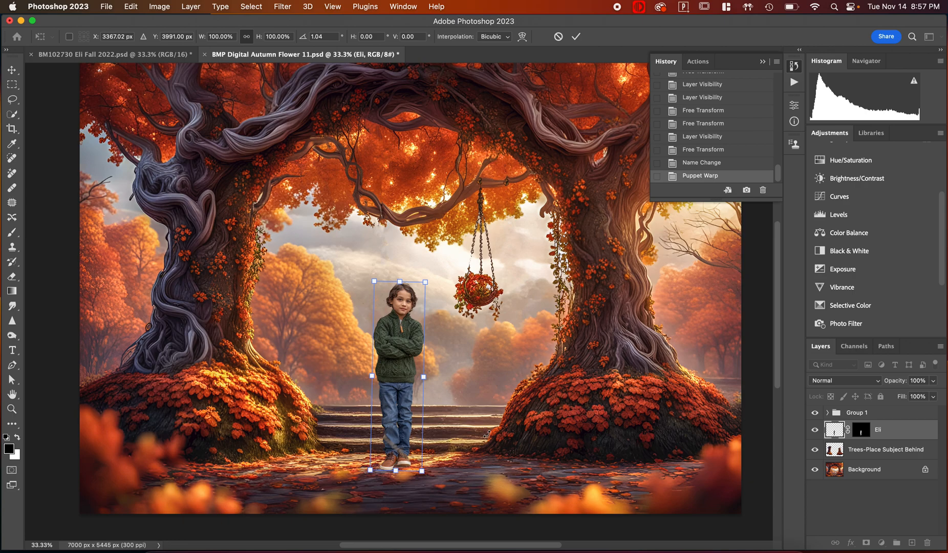
key("super+minus")
left_click(575, 40)
key("b")
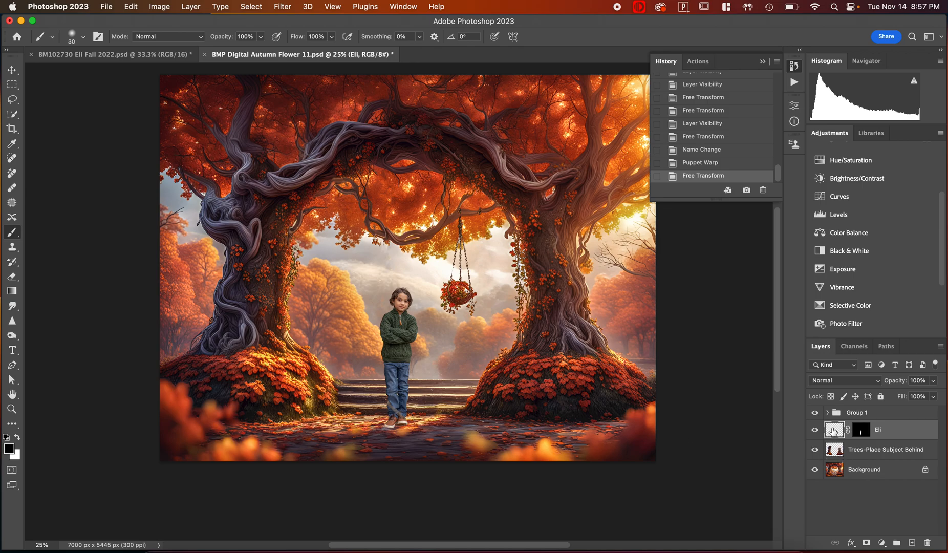
- Free Transform the boy onto the top of the steps, scaled to 80.46% and centred horizontally in the image
key("super+t")
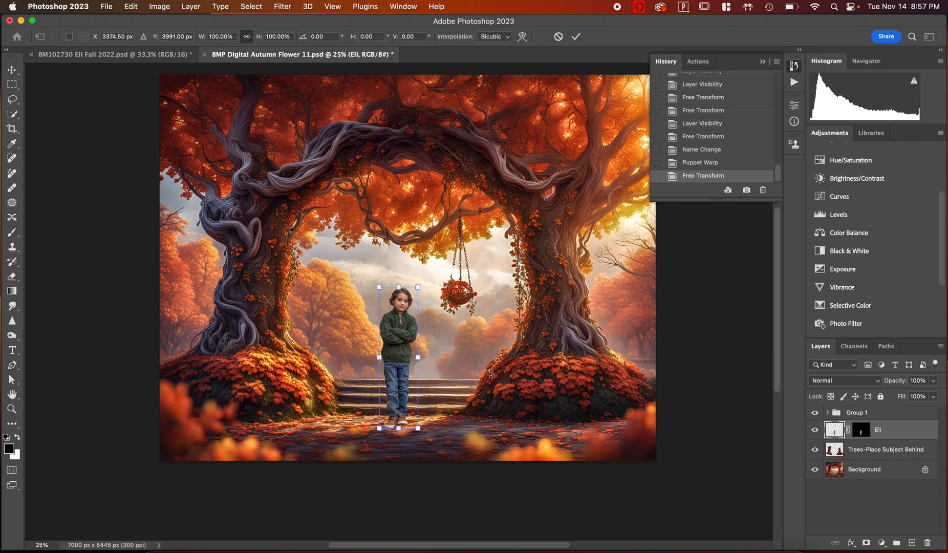
left_click_drag(399, 392, 402, 343)
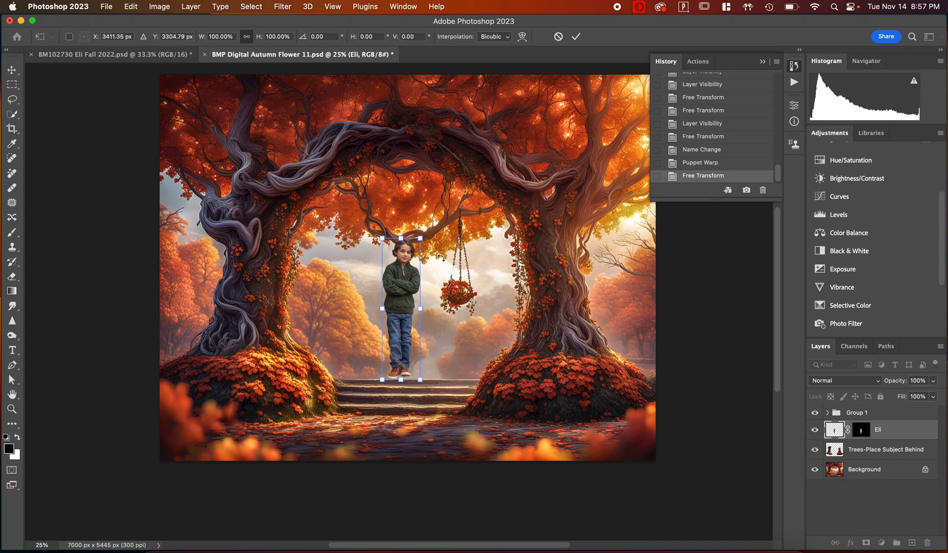
left_click_drag(420, 238, 413, 265)
left_click_drag(395, 321, 405, 328)
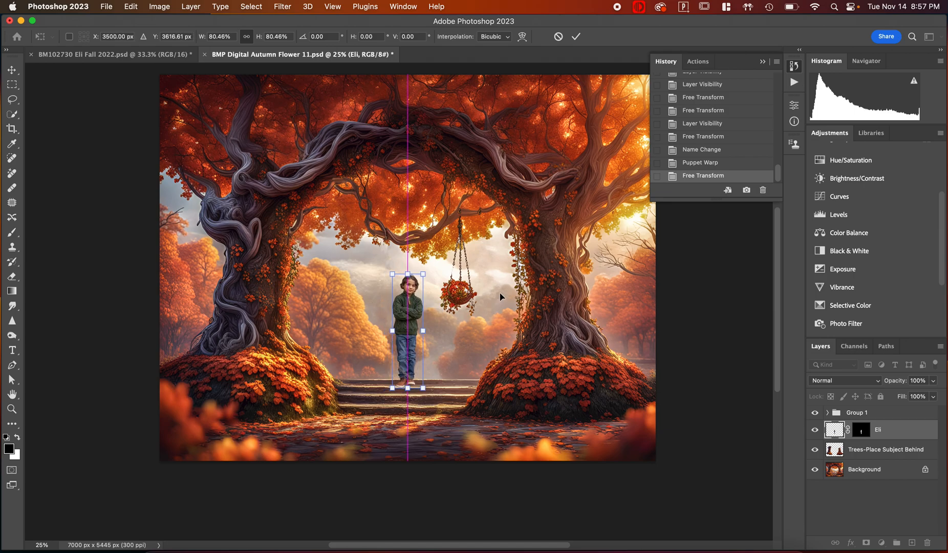
left_click(576, 36)
key("b")
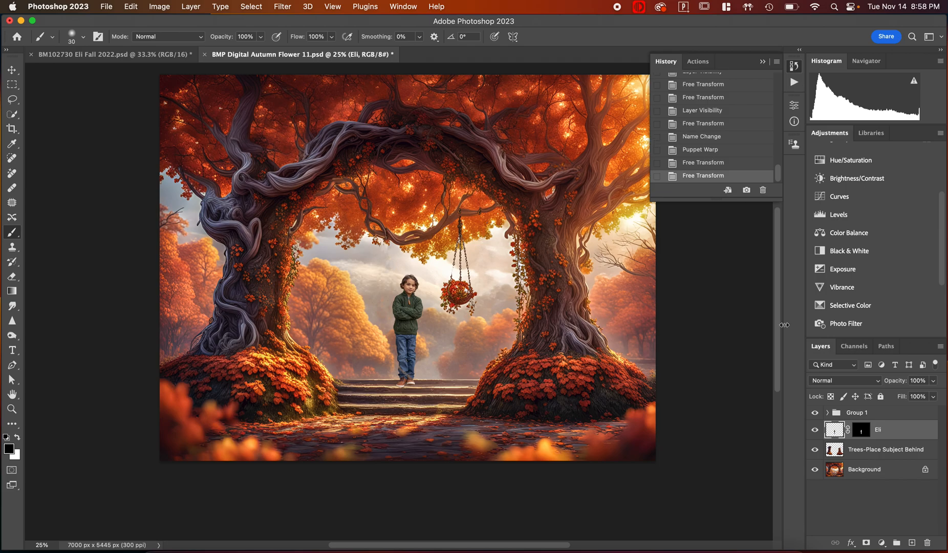
- Move the boy to the base of the left tree, enlarge him to about 141% with Free Transform, and lower him toward the foreground
key("super+t")
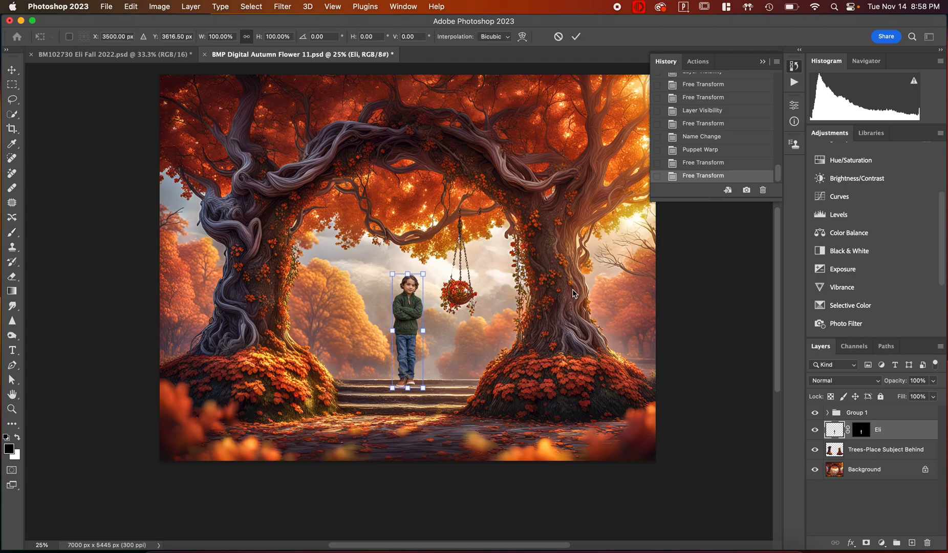
left_click_drag(408, 358, 336, 390)
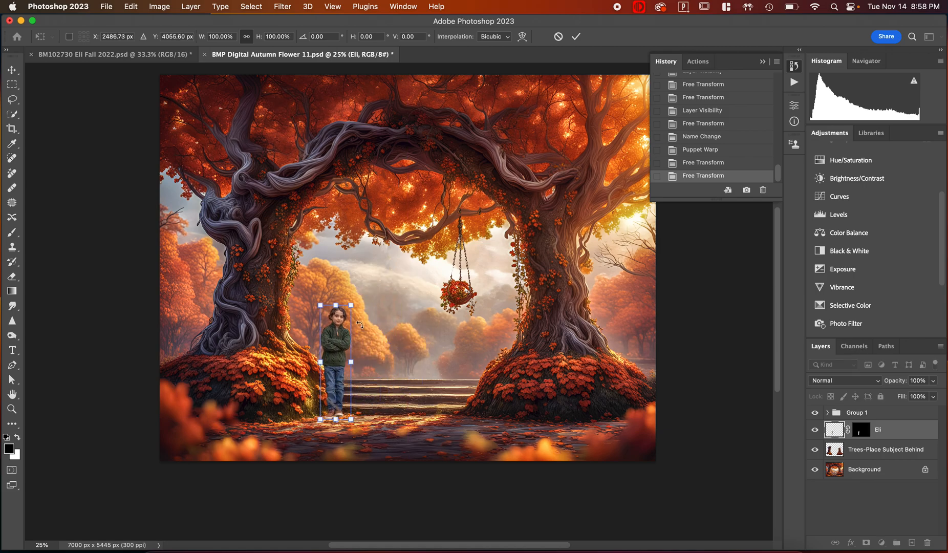
left_click_drag(352, 306, 359, 292)
left_click_drag(341, 362, 332, 367)
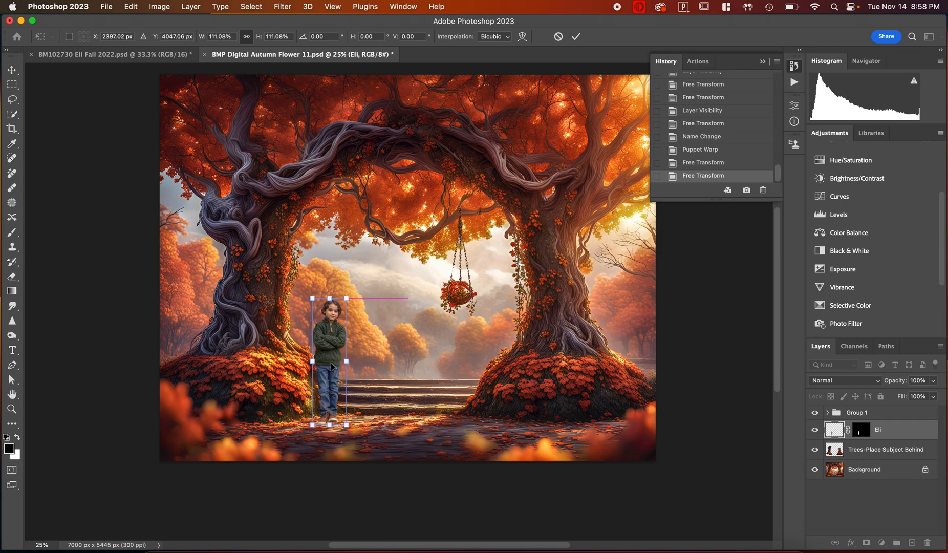
left_click_drag(350, 300, 369, 264)
left_click_drag(333, 321, 346, 351)
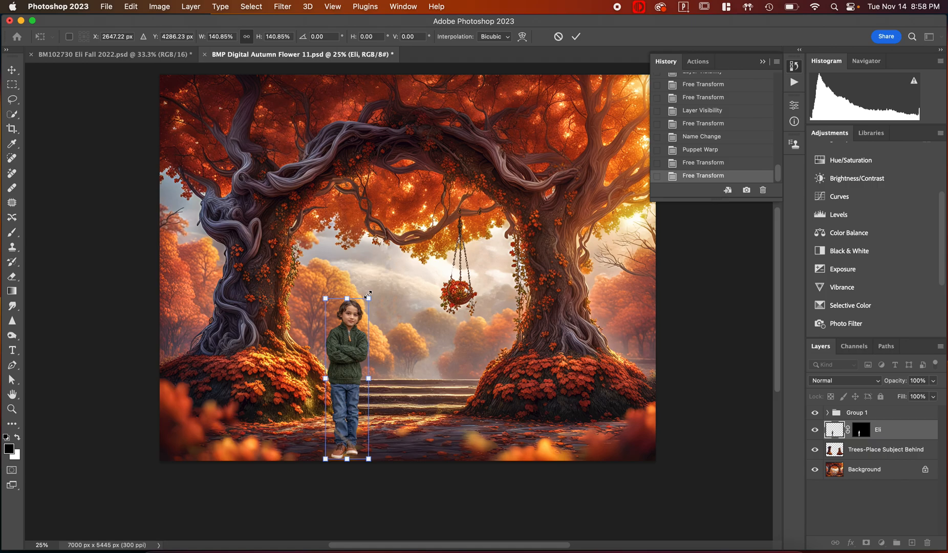
- Scale the boy up to about 233% and position him full-length in the foreground beside the left tree
left_click_drag(369, 298, 403, 265)
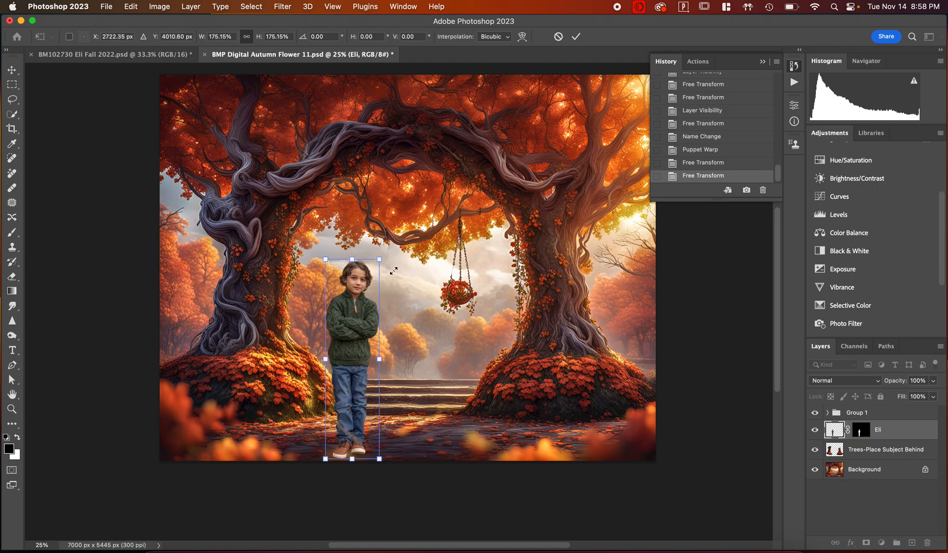
left_click_drag(360, 328, 371, 335)
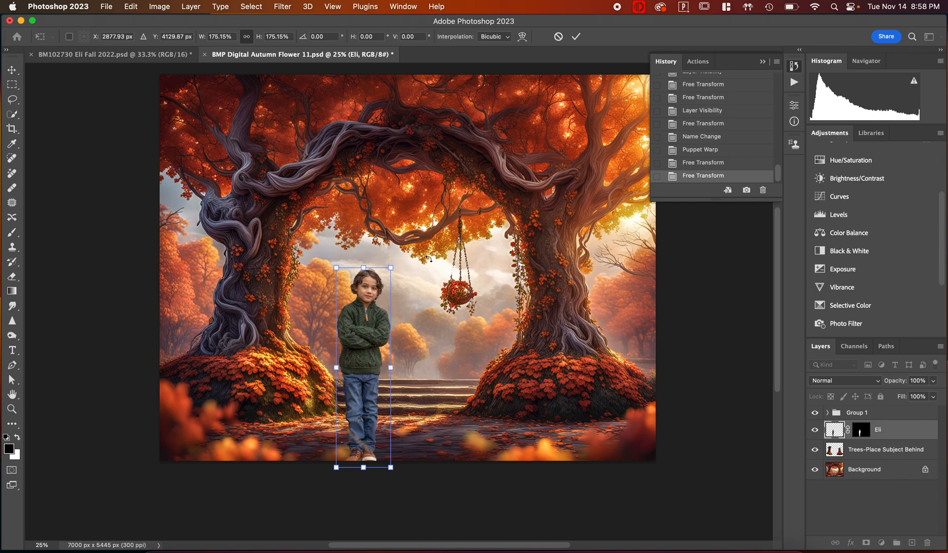
left_click_drag(391, 266, 437, 205)
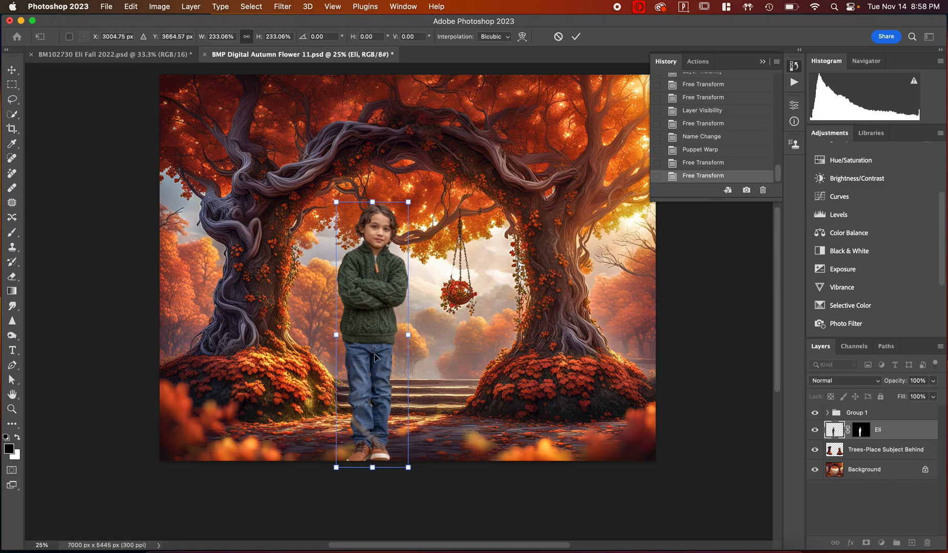
left_click_drag(376, 358, 353, 332)
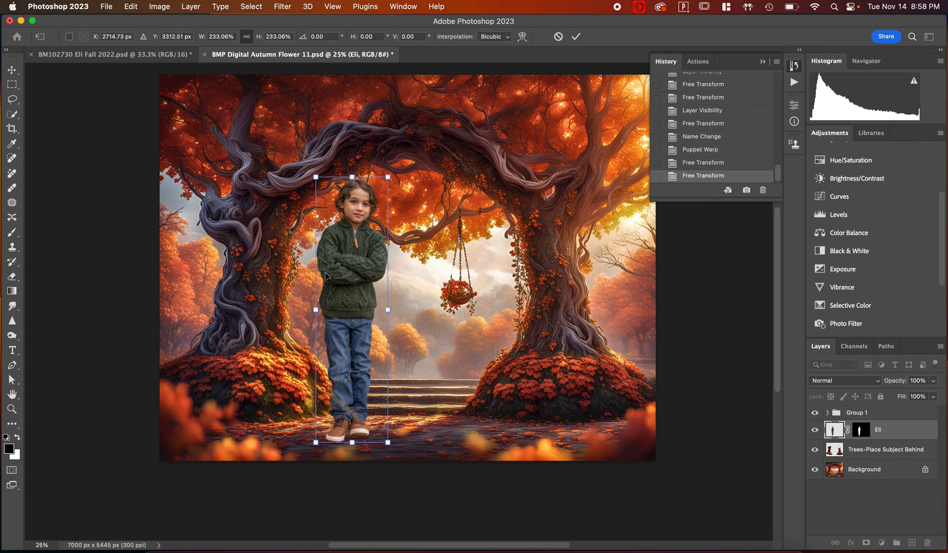
- Enlarge the boy to about 324% as a foreground figure cropped by the image's lower edge, and reduce him to about 256%
left_click_drag(357, 259, 381, 354)
left_click_drag(415, 291, 528, 221)
left_click_drag(378, 283, 382, 292)
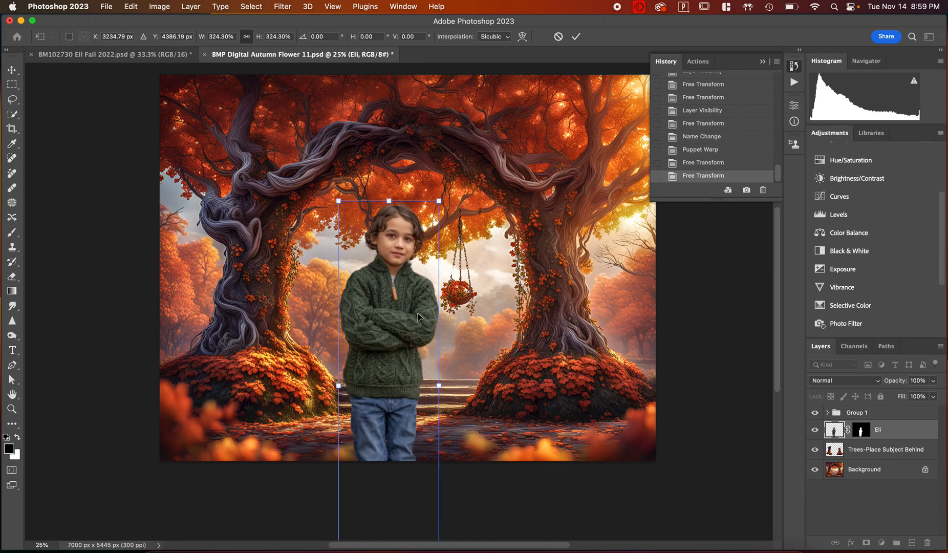
left_click_drag(395, 331, 385, 361)
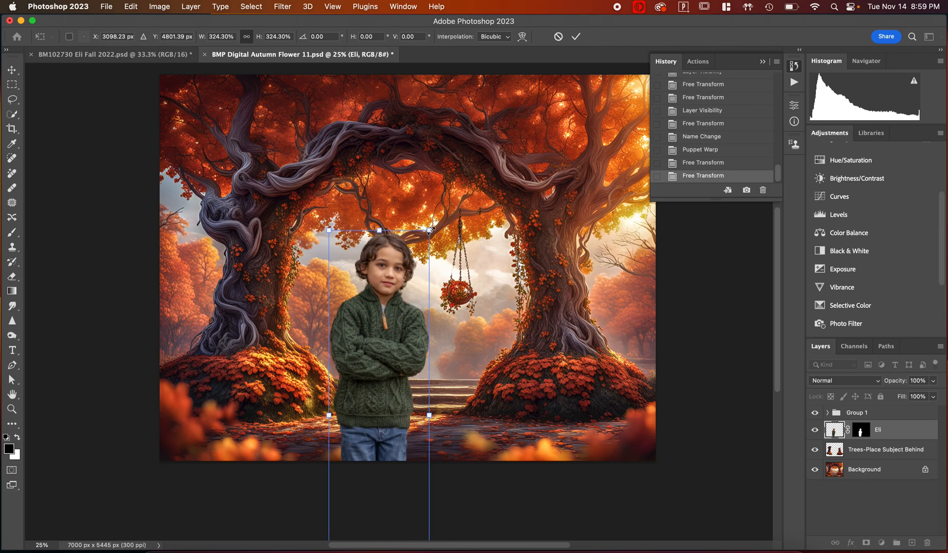
left_click_drag(429, 231, 408, 308)
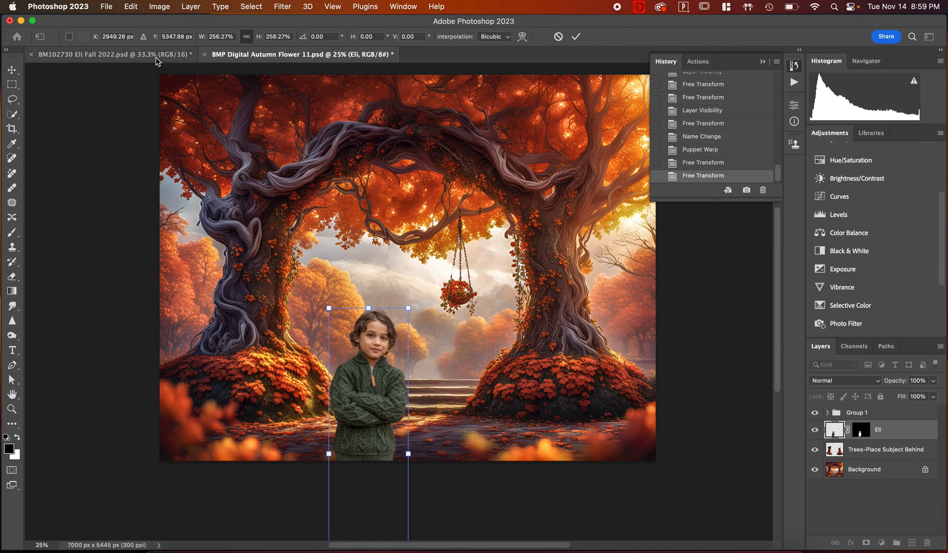
- Switch to the document with the boy's original portrait in the woods
left_click(90, 55)
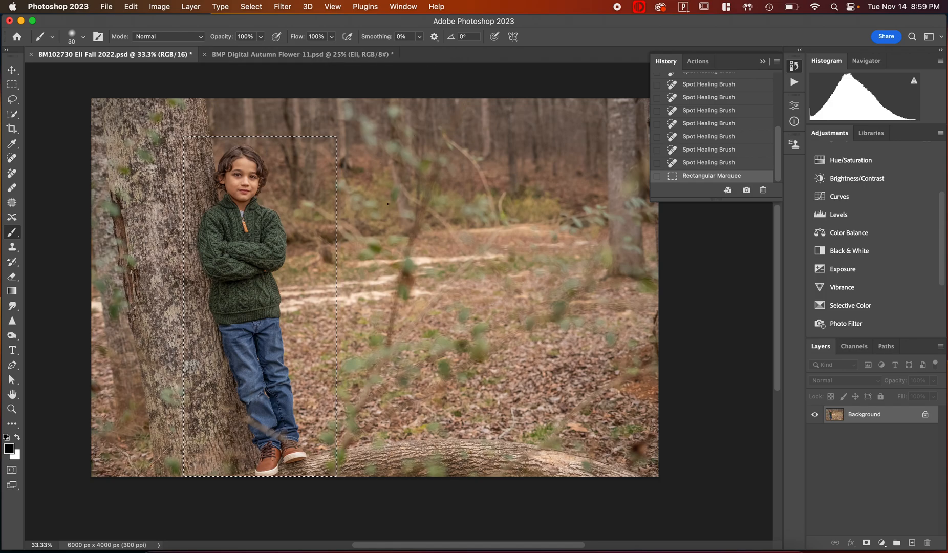
- Inspect the boy's pose and lighting up close in his original portrait, and return to the autumn tree-arch document
key("super+plus")
key("super+plus")
scroll(389, 204, "up", 5)
scroll(389, 204, "left", 5)
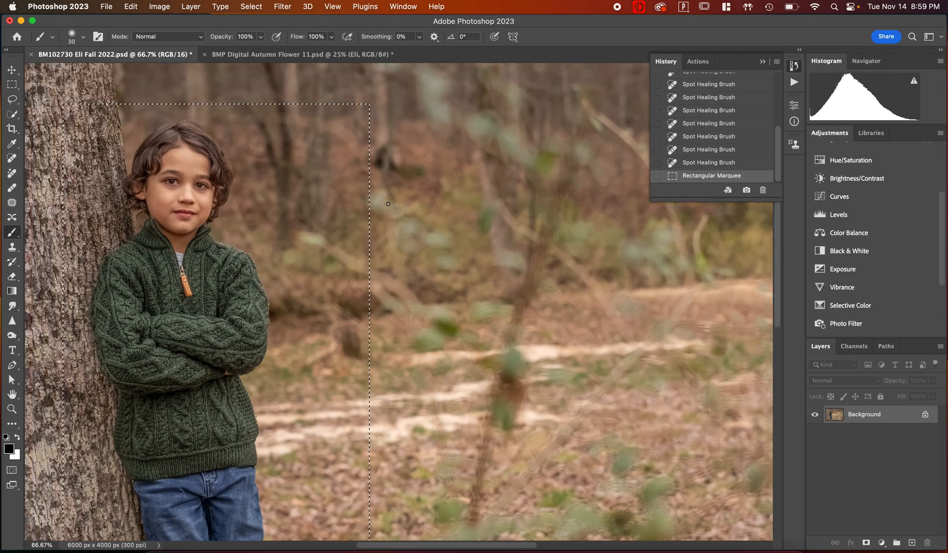
scroll(389, 204, "down", 3)
scroll(389, 204, "right", 1)
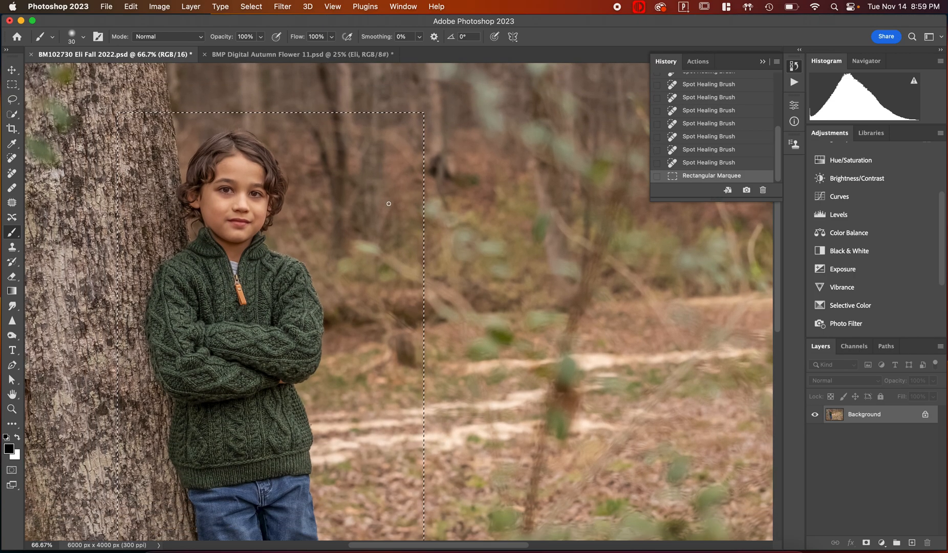
left_click(303, 54)
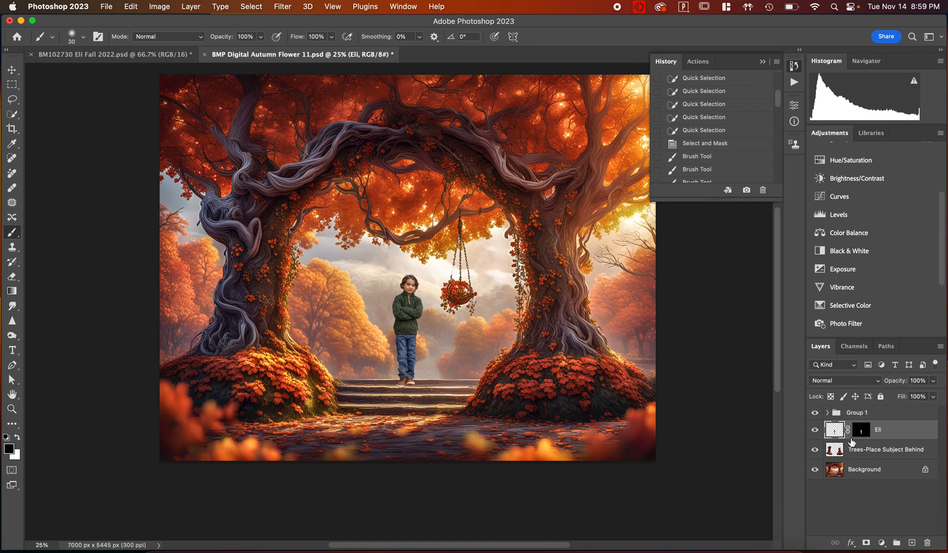
- Free Transform the boy onto the path beside the left tree, scaled to about 138% and rotated about -1.8°
key("super+t")
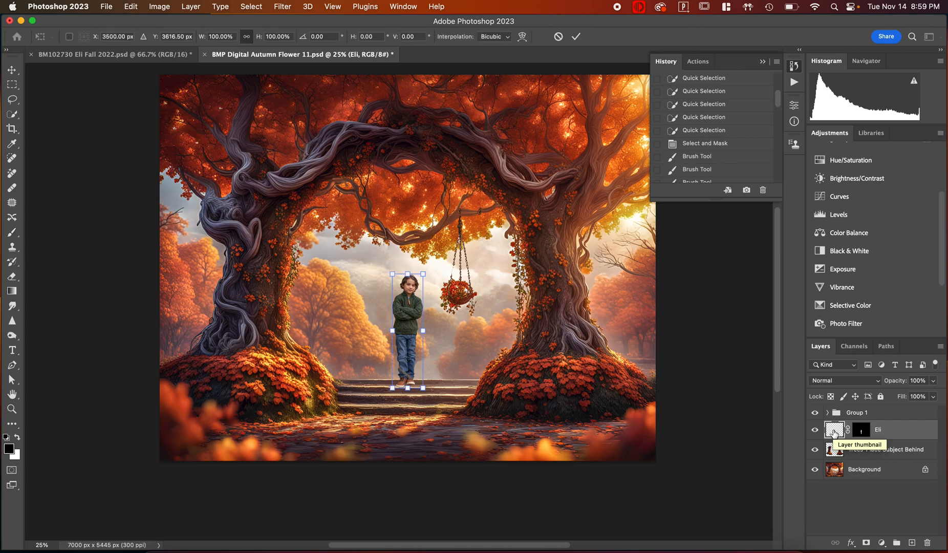
left_click_drag(411, 344, 320, 385)
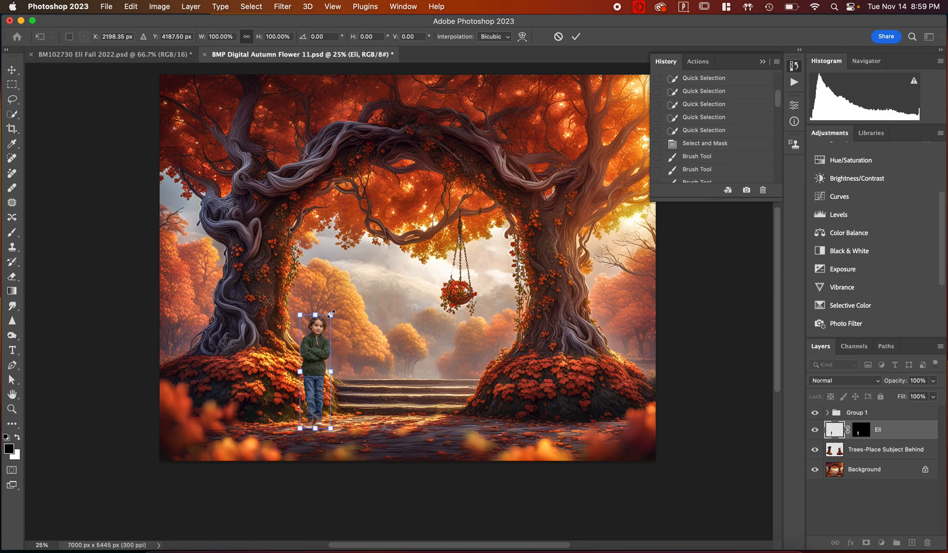
left_click_drag(331, 315, 367, 287)
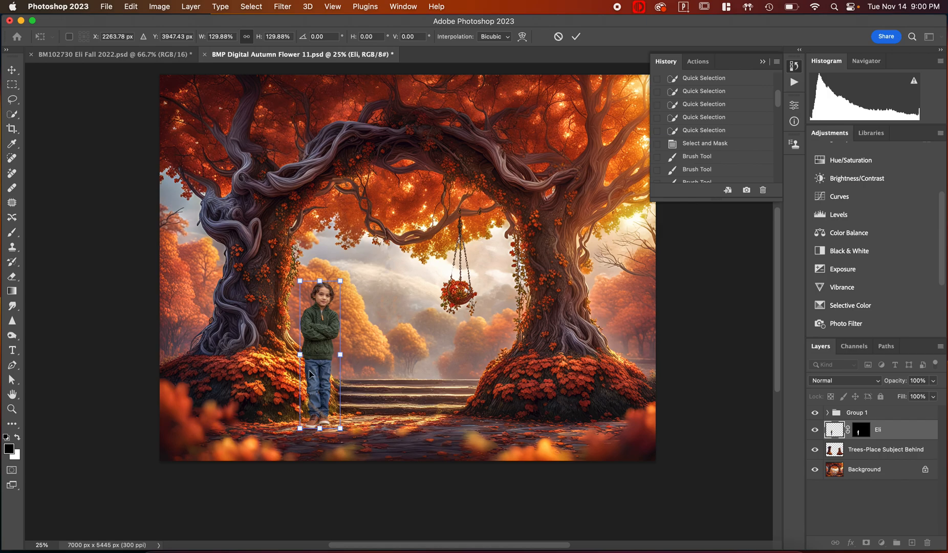
left_click_drag(317, 378, 315, 381)
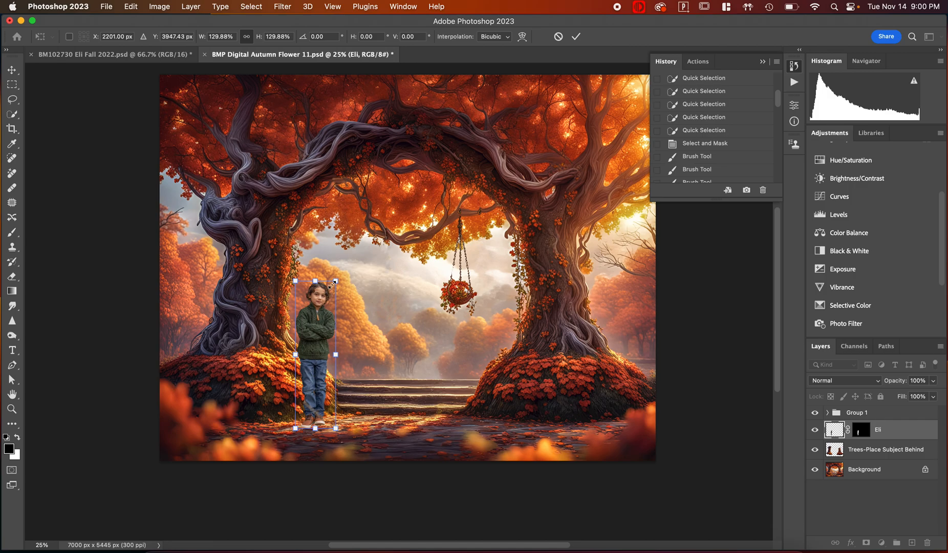
left_click_drag(336, 282, 347, 263)
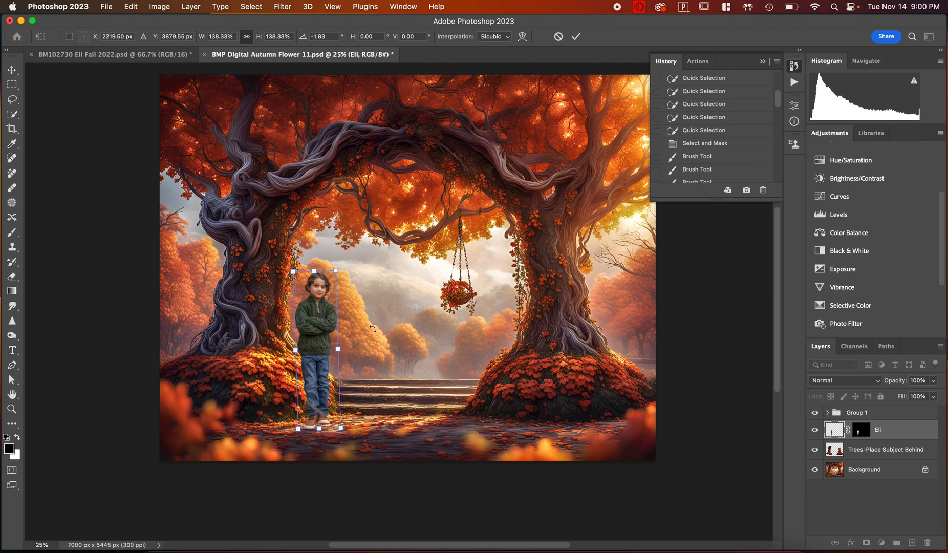
mouse_move(323, 372)
left_mouse_down()
mouse_move(305, 378)
mouse_move(337, 375)
left_mouse_up()
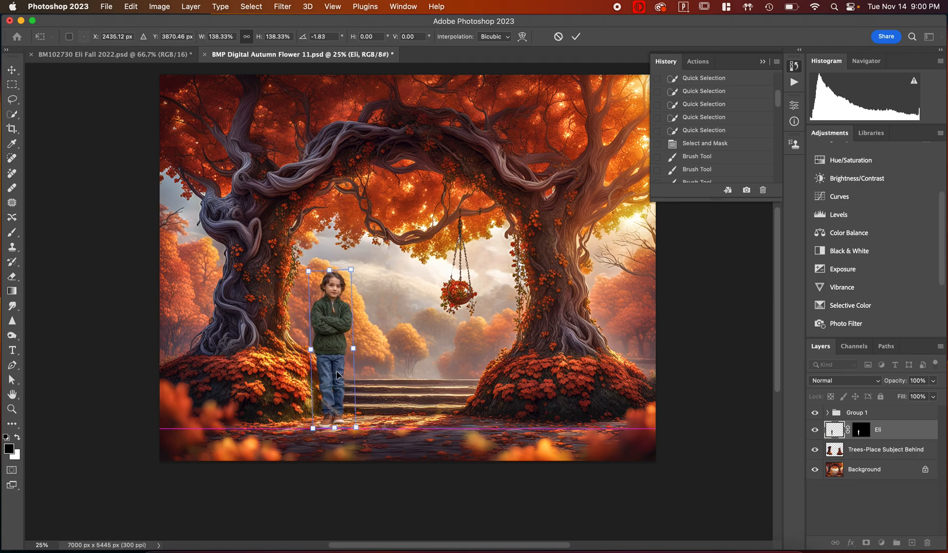
left_click_drag(350, 270, 351, 270)
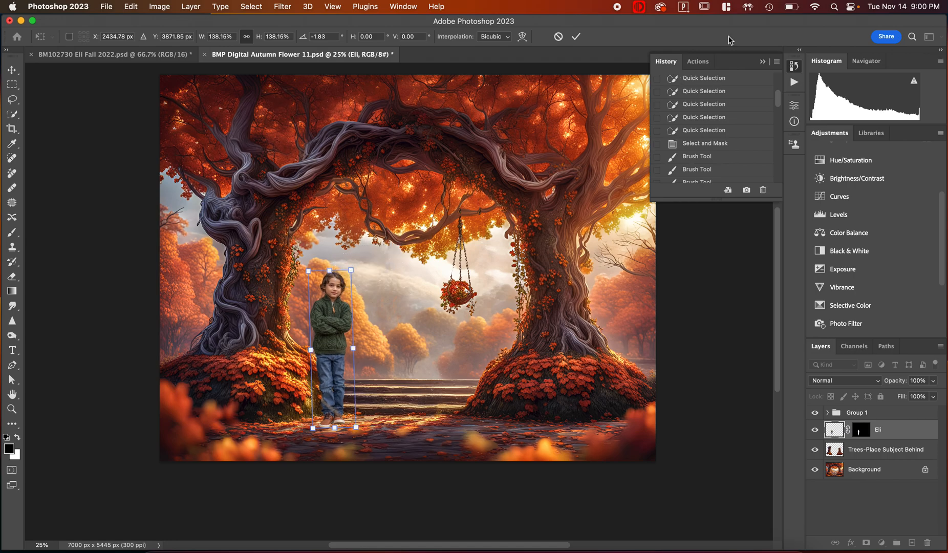
left_click(575, 37)
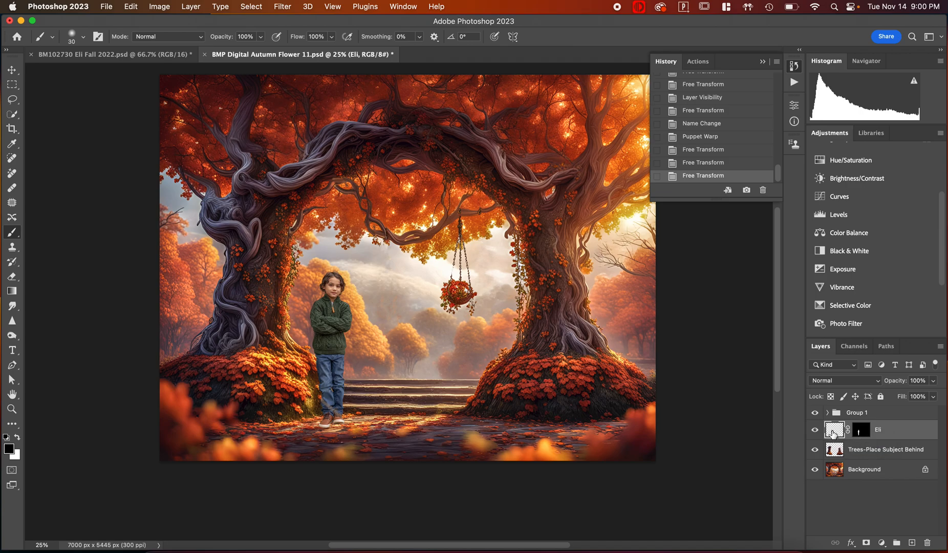
- Duplicate the boy's masked layer and place the copy directly beneath the original layer
left_click(862, 430)
left_click(834, 432)
key("super+j")
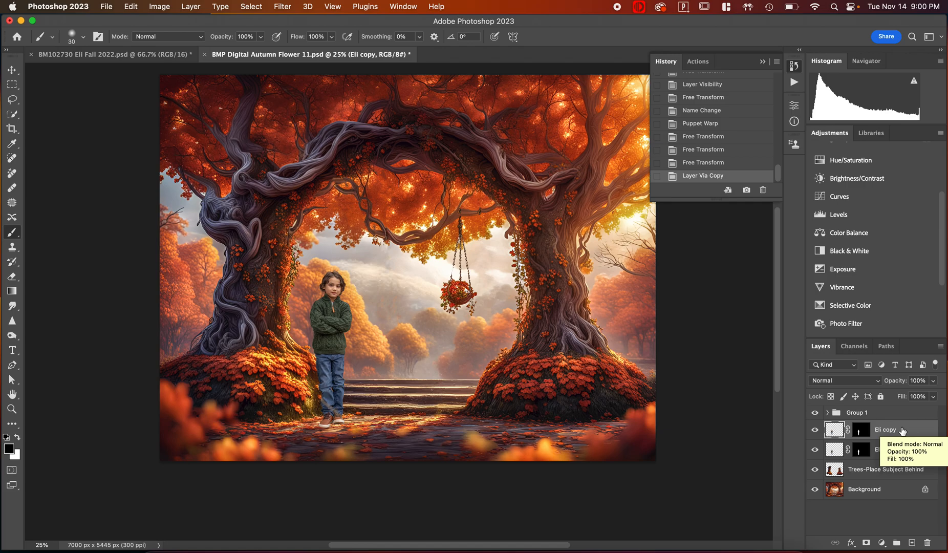
left_click_drag(903, 431, 902, 458)
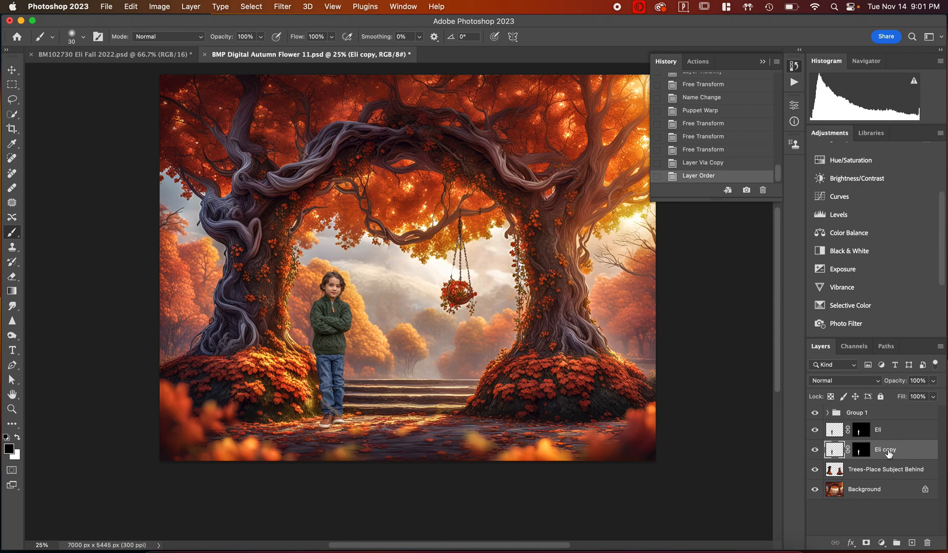
- Rename the copied layer with the boy's name followed by "Shadow"
double_click(888, 451)
left_click(899, 450)
key("BackSpace")
key("BackSpace")
type("Shad")
key("Return")
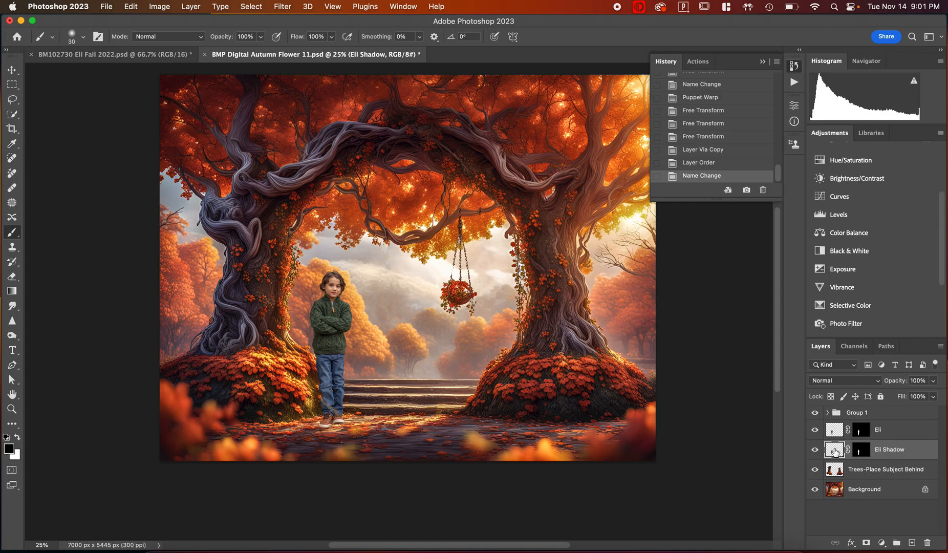
- Shift the shadow copy slightly to the right of the boy, to X 2476 px, with Free Transform
key("super+t")
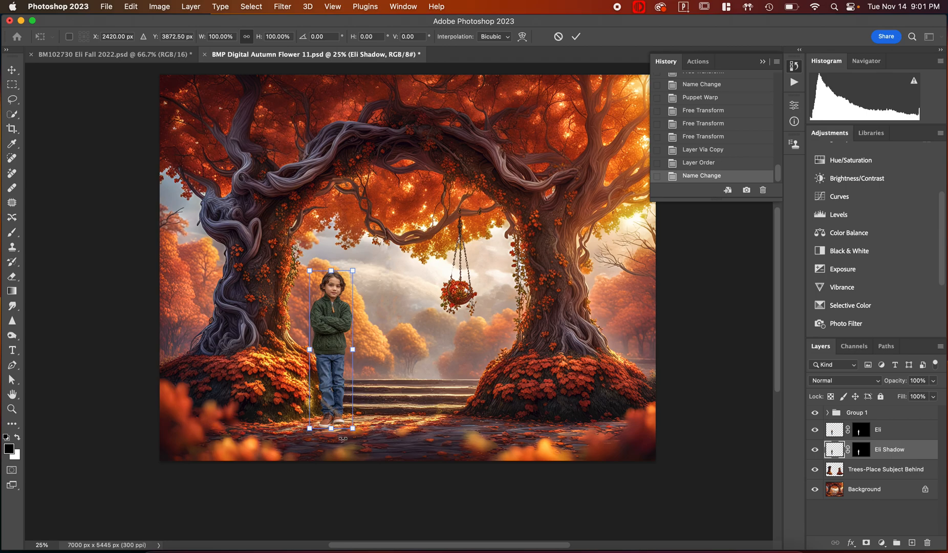
key("Right")
key("Right")
key("Right")
key("Right")
key("Right")
key("Right")
key("Right")
key("Right")
key("Right")
key("Right")
key("Right")
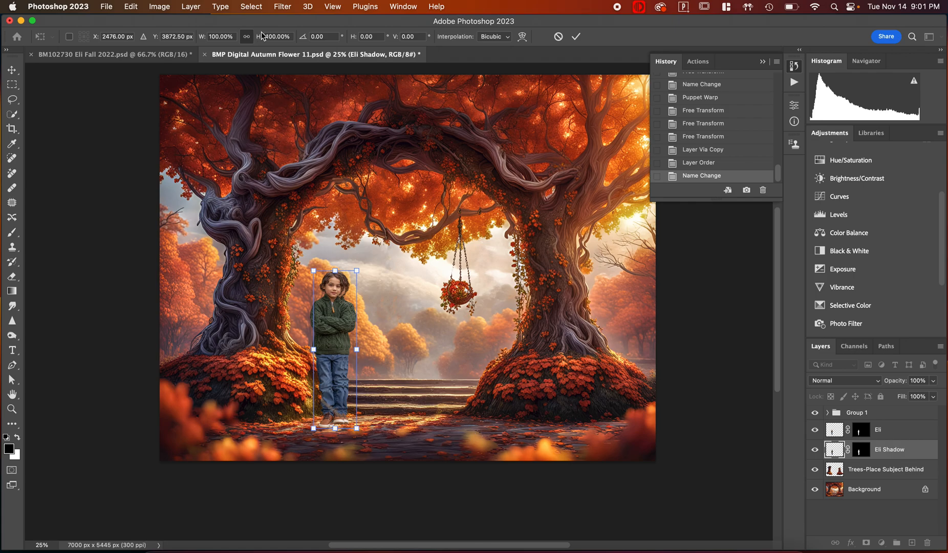
left_click(576, 36)
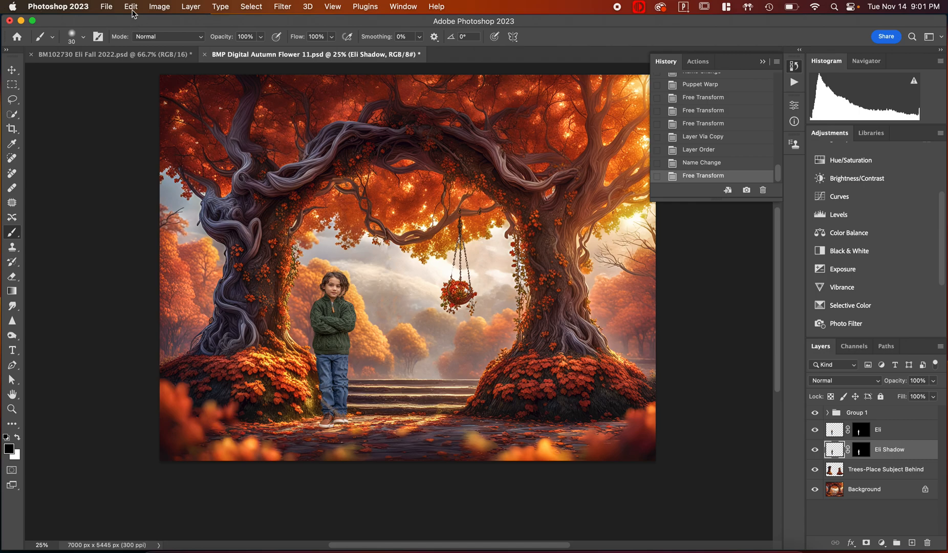
- Turn the shadow copy into a black silhouette with an Exposure adjustment, lowering the exposure to its minimum
left_click(159, 9)
mouse_move(188, 39)
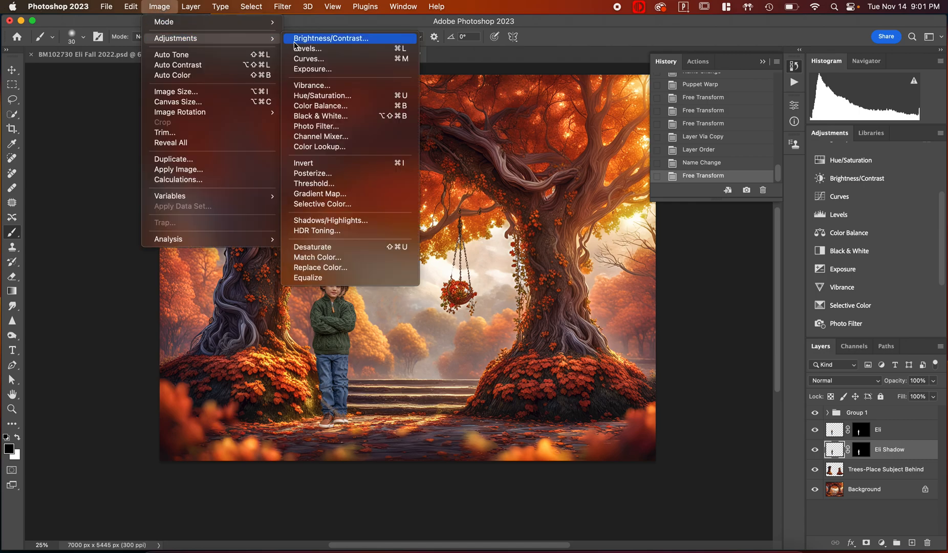
left_click(313, 69)
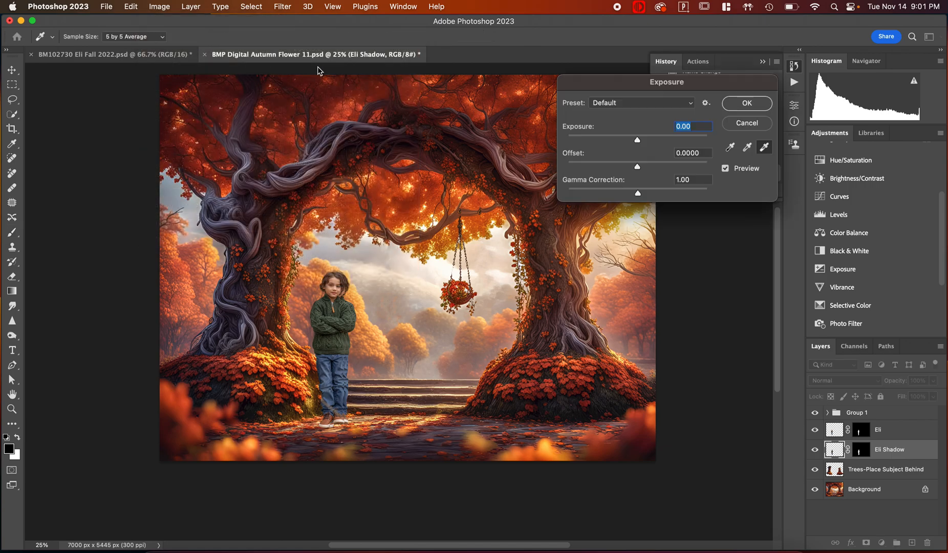
left_click_drag(638, 143, 584, 143)
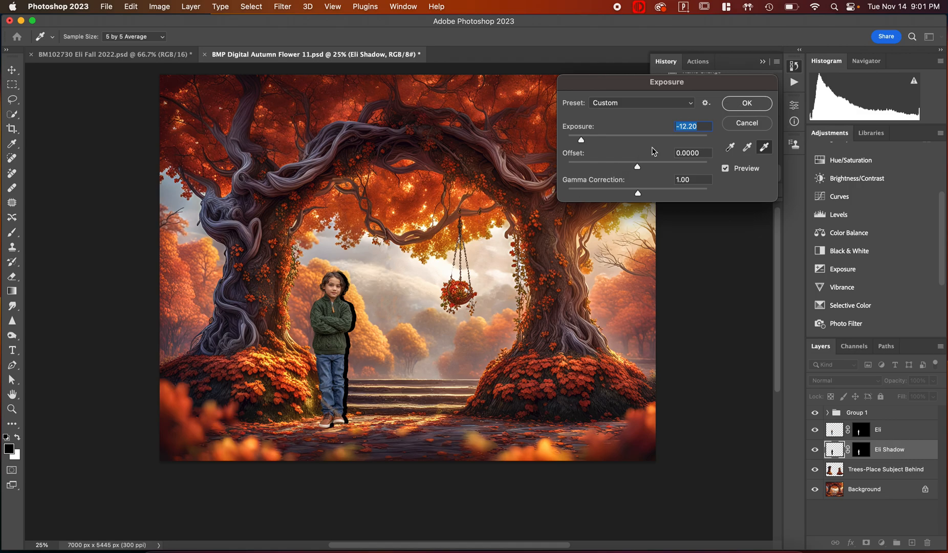
left_click_drag(581, 142, 542, 144)
left_click(746, 103)
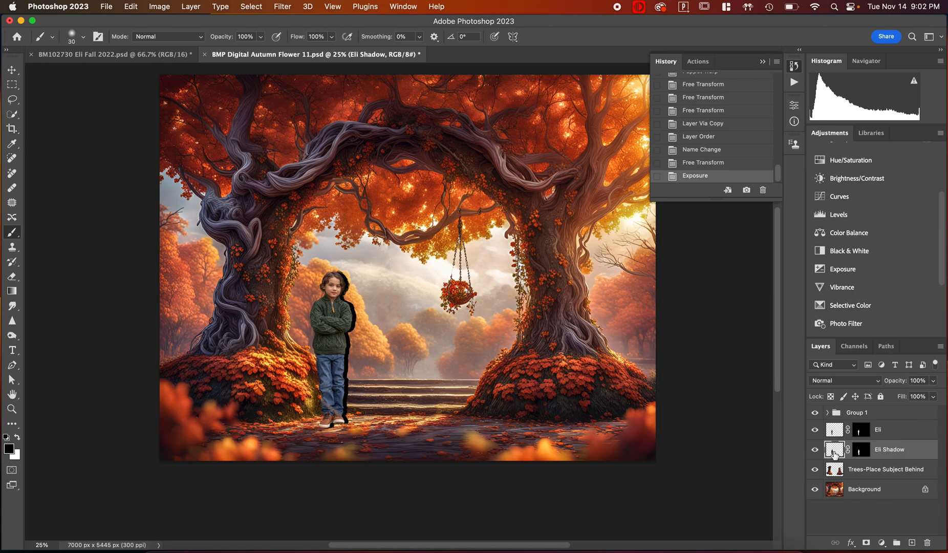
- Free Transform the black silhouette back behind the boy, to X 2416 px
key("super+t")
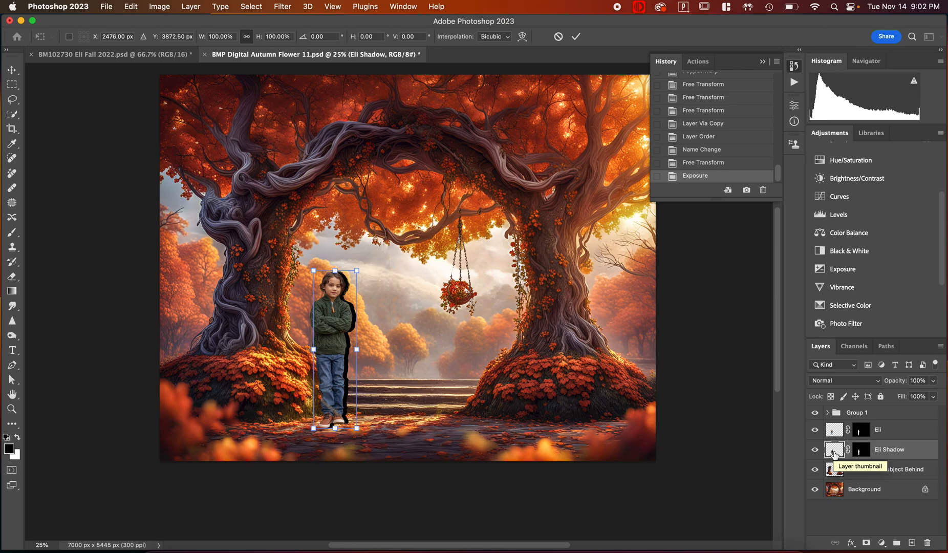
key("Left")
key("Left")
key("Left")
key("Left")
key("Left")
key("Left")
key("Left")
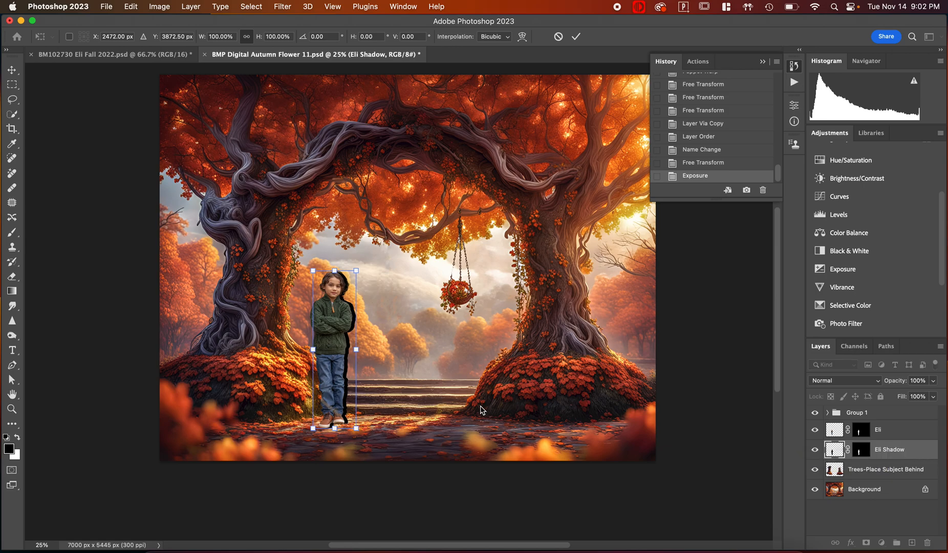
key("Left")
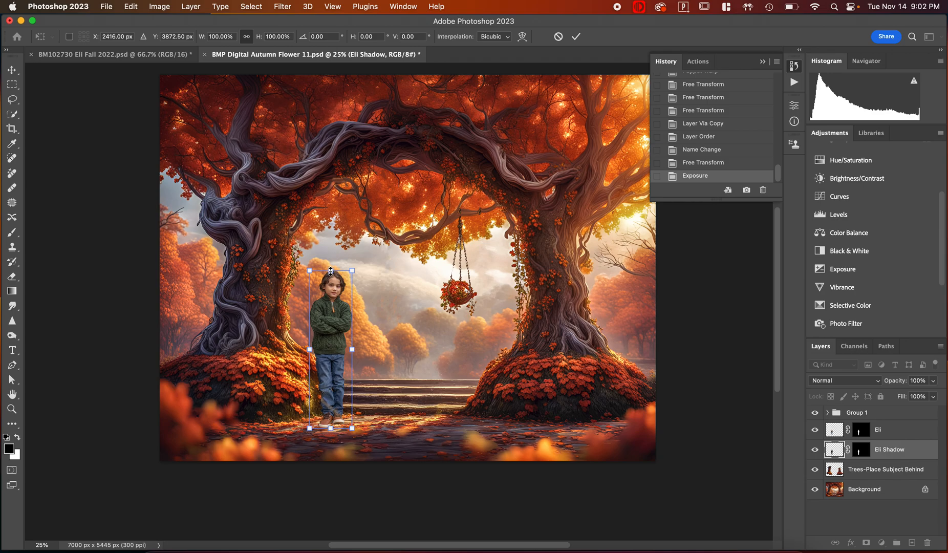
- Flip and skew the silhouette down-left across the ground as a cast shadow, with its height at about -46%
mouse_move(331, 274)
left_mouse_down()
mouse_move(269, 276)
mouse_move(326, 267)
mouse_move(397, 290)
mouse_move(261, 268)
mouse_move(344, 260)
mouse_move(331, 276)
left_mouse_up()
scroll(430, 420, "down", 3)
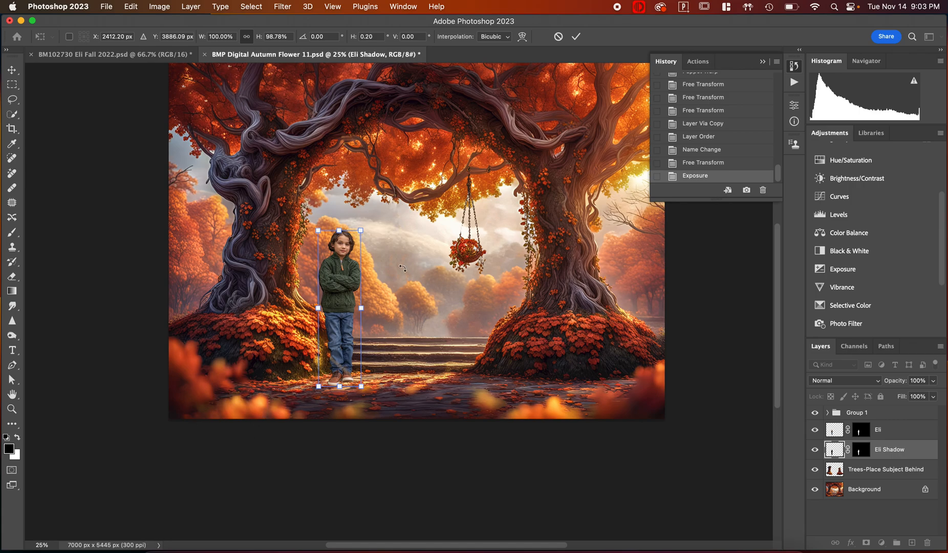
left_click_drag(340, 230, 177, 441)
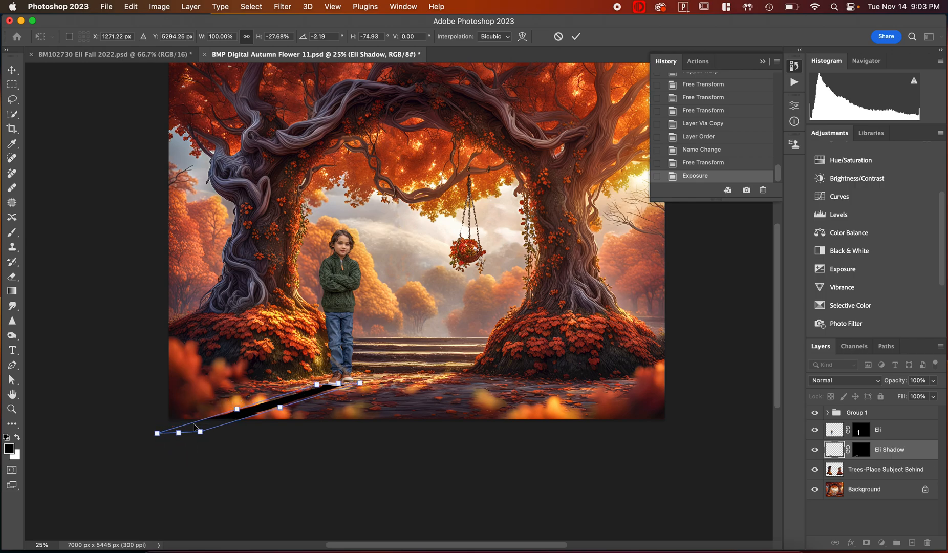
left_click(180, 434)
left_click_drag(181, 434, 180, 462)
left_click_drag(254, 425, 252, 422)
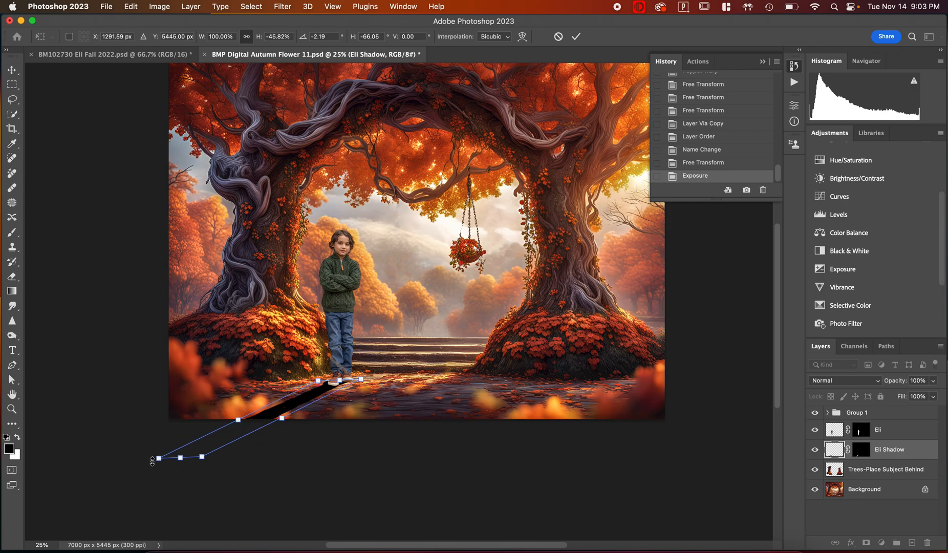
- Rotate the cast shadow to about 1.2° and nudge it up against the boy's shoes
left_click_drag(151, 458, 146, 452)
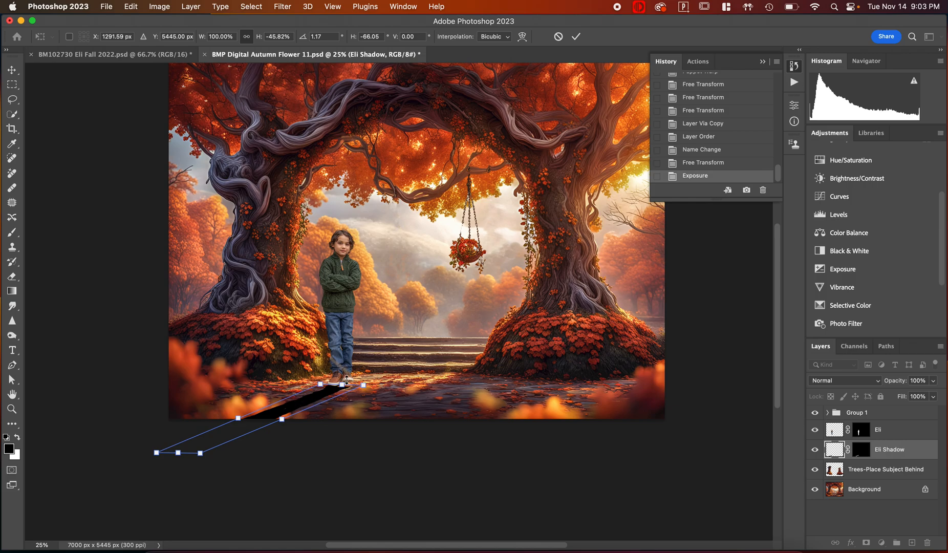
left_click_drag(319, 395, 338, 390)
key("Right")
key("Right")
key("Right")
key("Up")
key("Up")
key("Up")
key("Up")
key("Up")
key("Up")
key("Up")
key("Up")
key("Up")
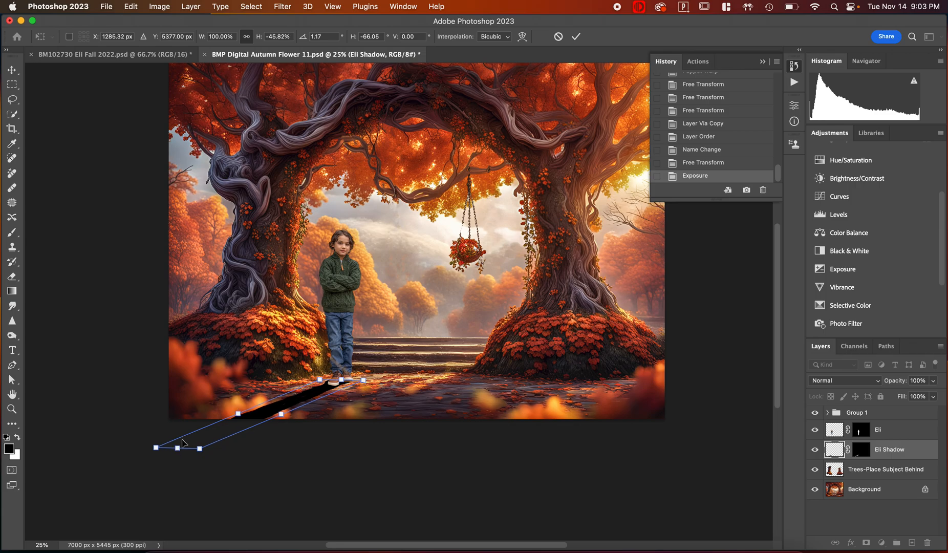
- Swing the shadow's far end farther left and widen its long sides, bringing its height to about -61%
left_click_drag(180, 450, 163, 437)
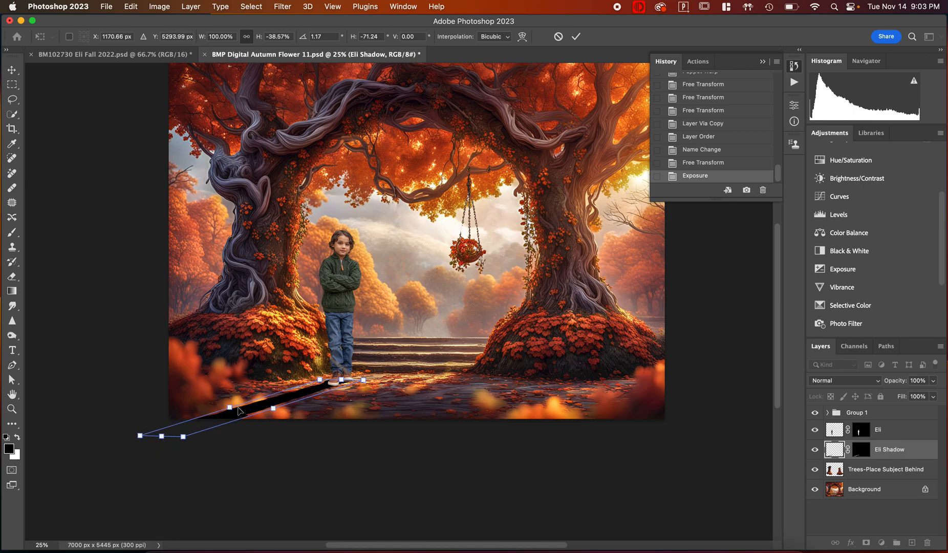
left_click_drag(230, 406, 231, 403)
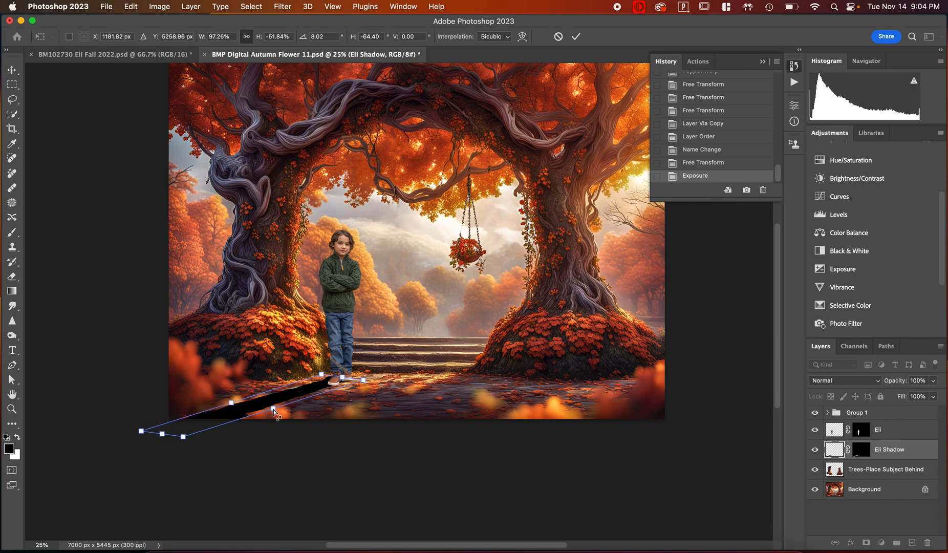
left_click_drag(273, 410, 274, 416)
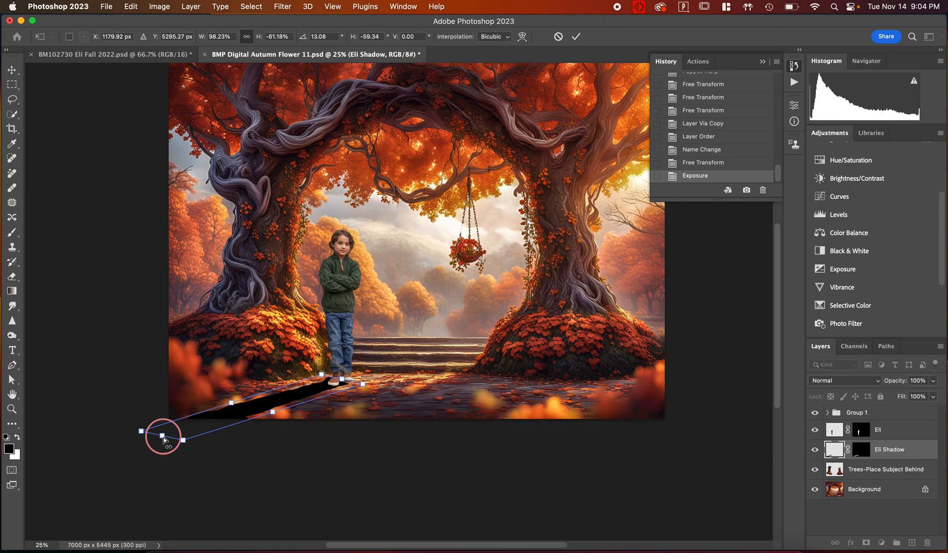
- Shorten the cast shadow toward the base of the left tree, set its height to about -23%, and apply the transform
left_click_drag(162, 437, 253, 391)
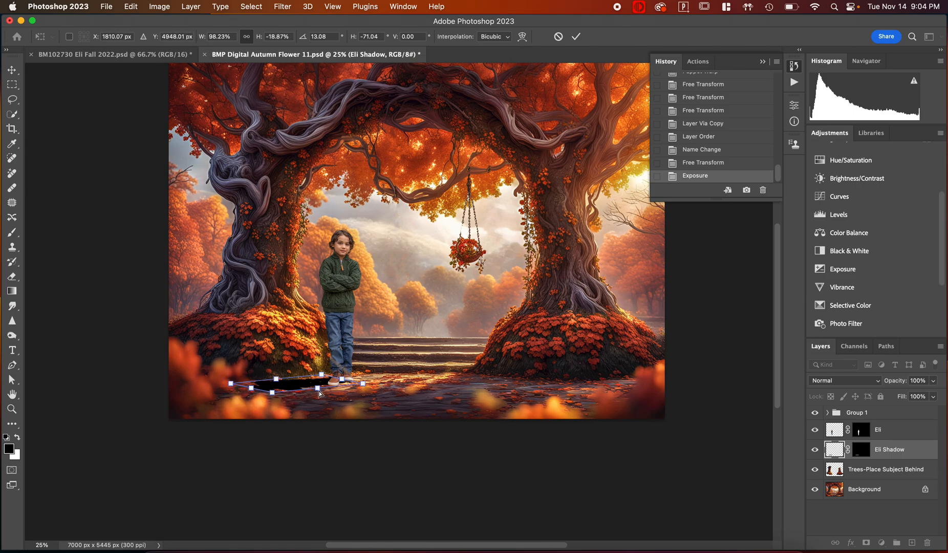
left_click(251, 390)
left_click_drag(251, 392, 252, 398)
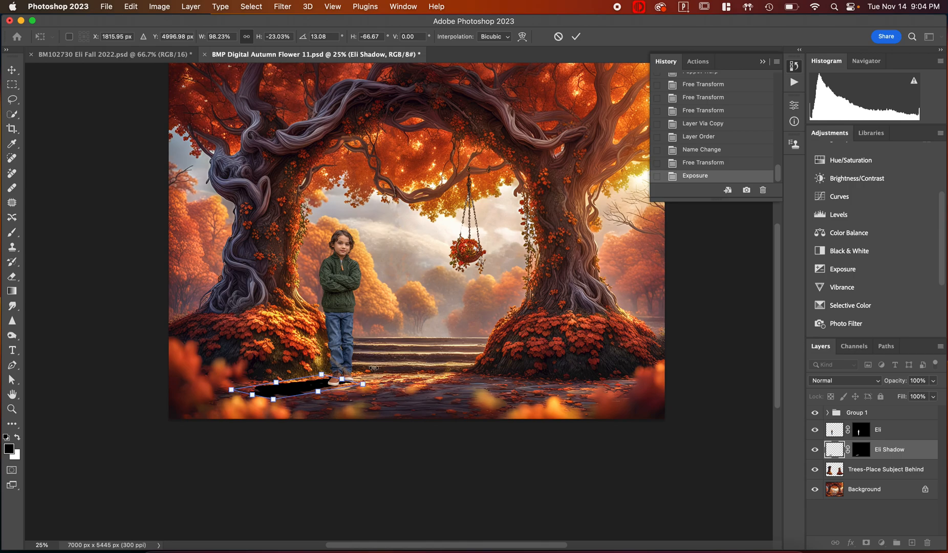
left_click(579, 37)
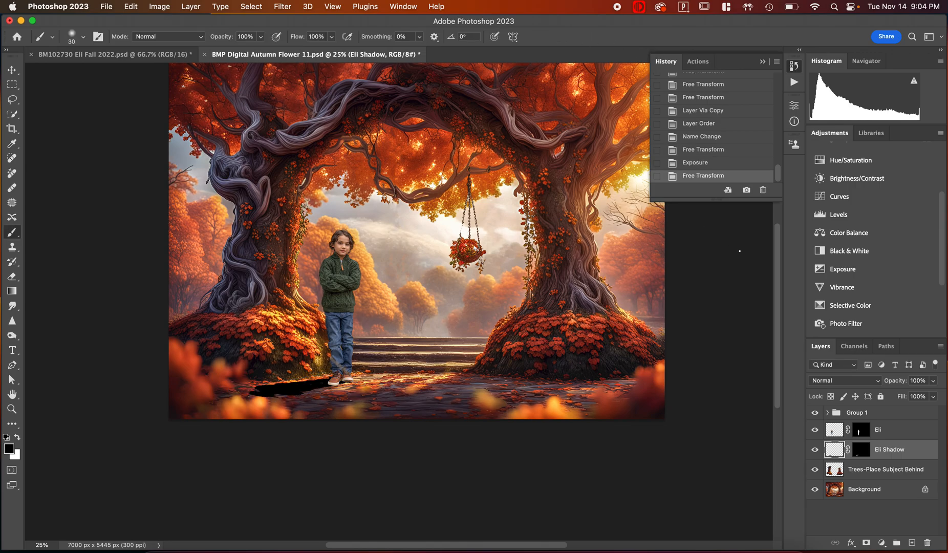
- Convert the boy's masked shadow layer to a smart object
right_click(835, 454)
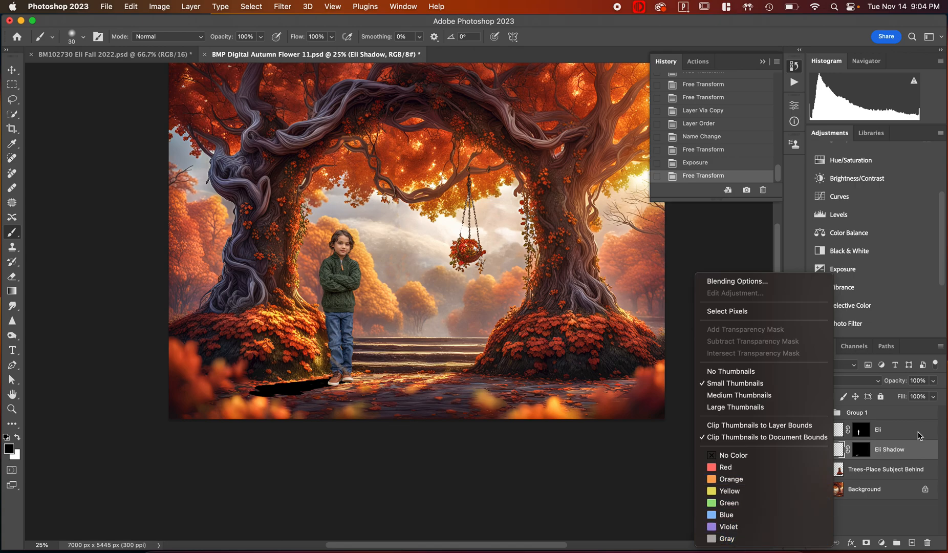
left_click(900, 454)
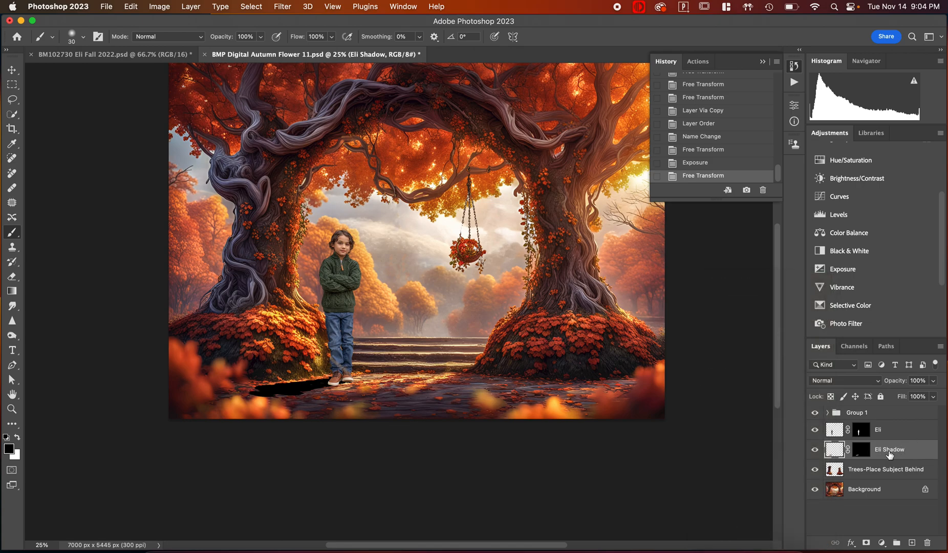
right_click(837, 451)
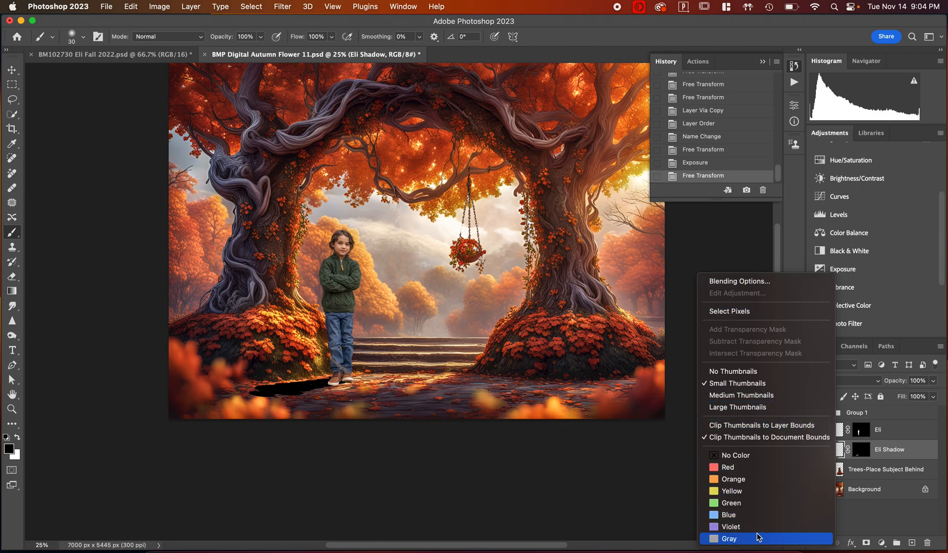
left_click(914, 453)
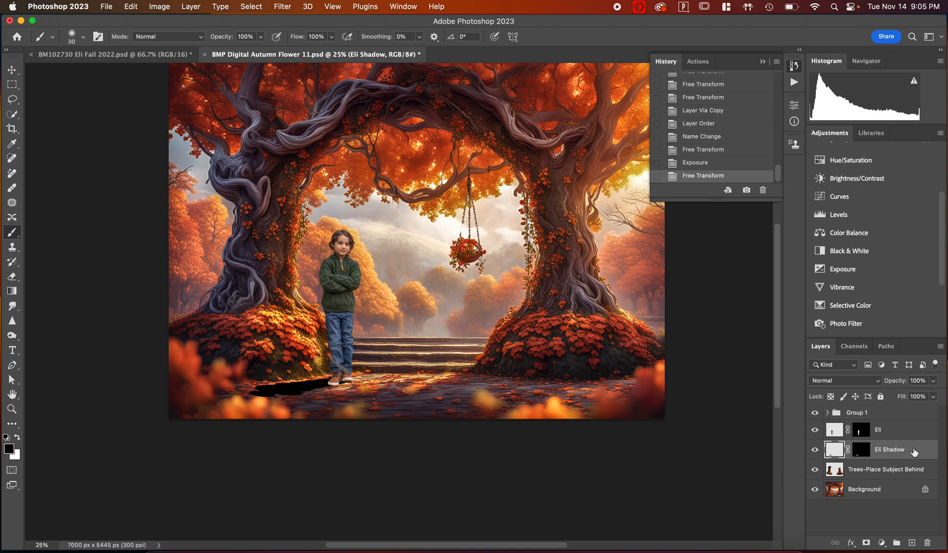
right_click(914, 452)
left_click(925, 444)
right_click(913, 452)
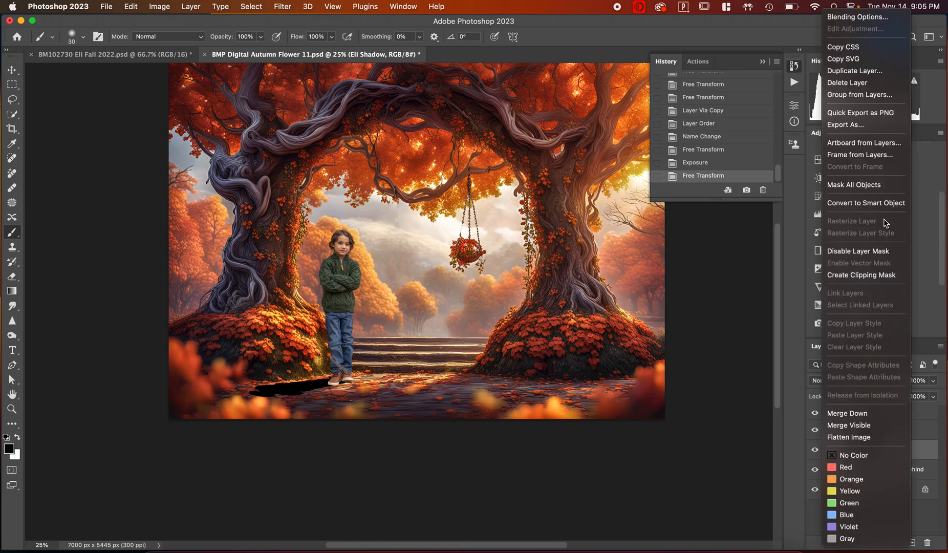
left_click(862, 204)
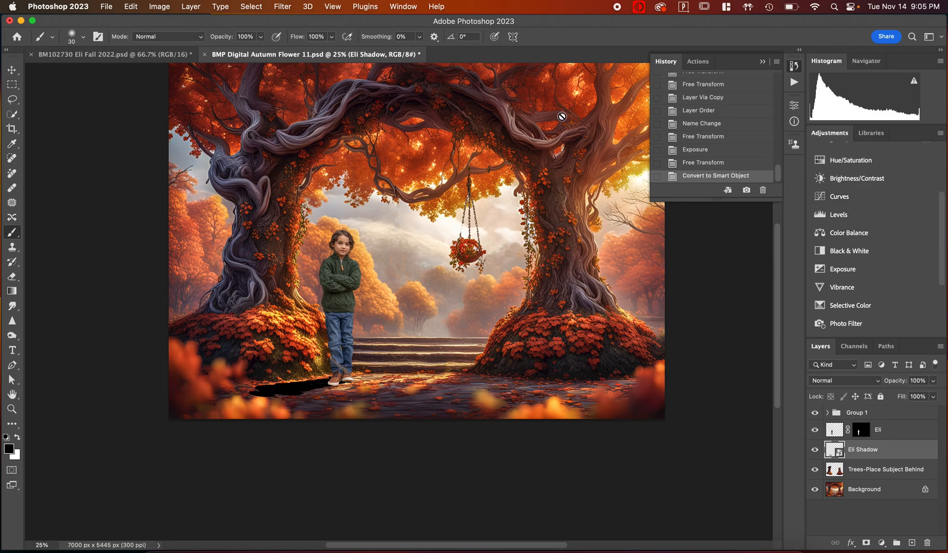
- Soften the cast shadow with a Gaussian Blur smart filter at a radius of 91.3 pixels
left_click(288, 8)
mouse_move(297, 165)
mouse_move(364, 153)
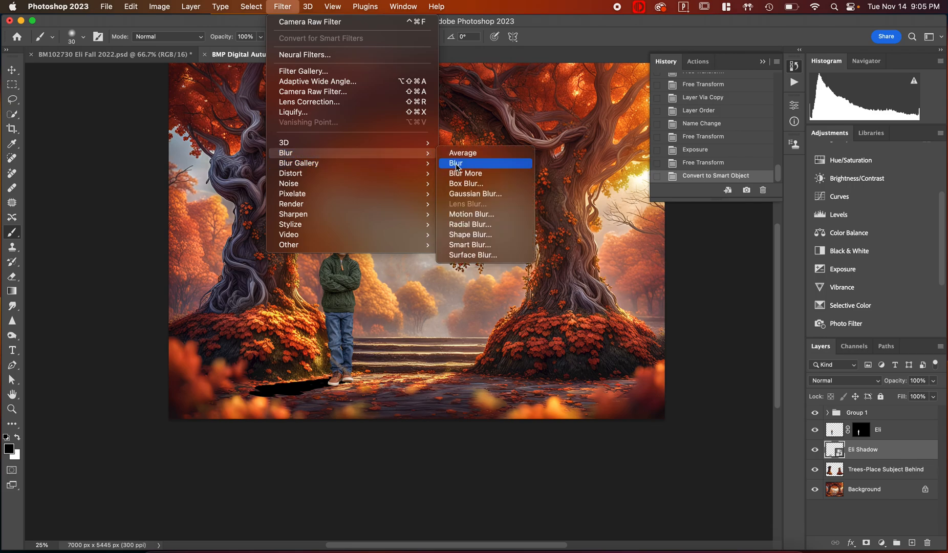
left_click(462, 194)
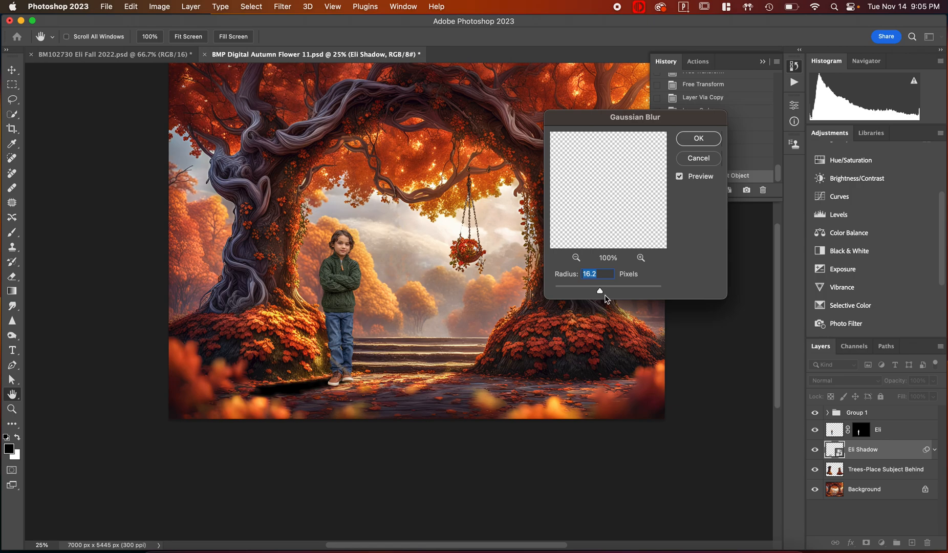
left_click_drag(602, 293, 610, 296)
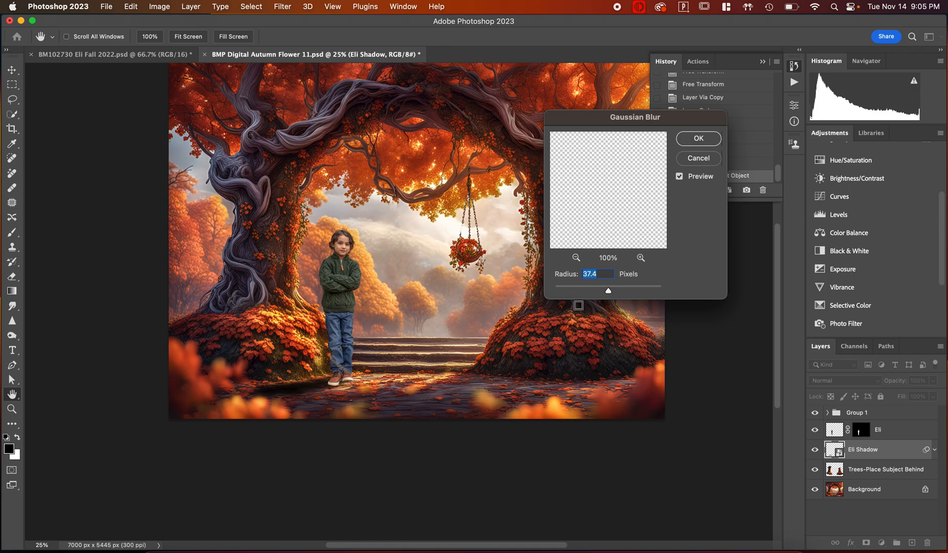
left_click_drag(610, 294, 626, 294)
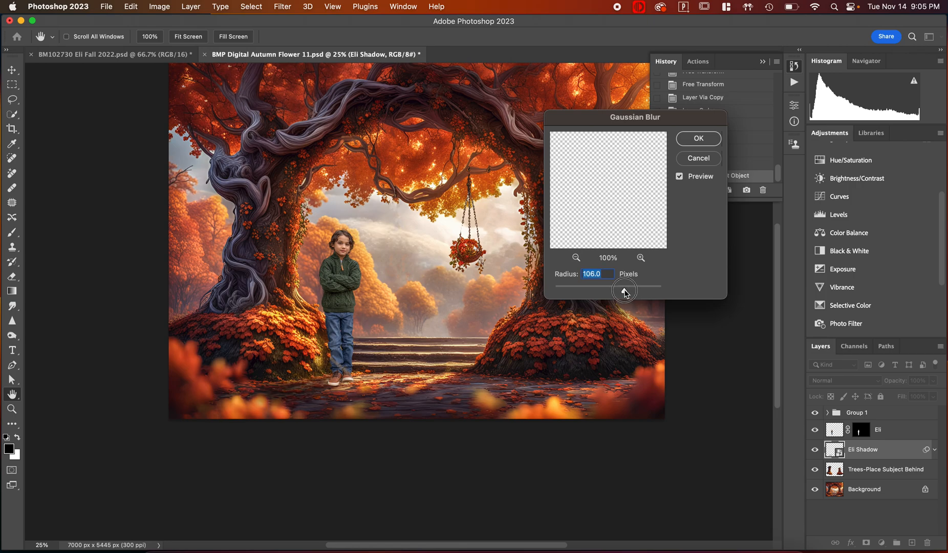
left_click_drag(625, 293, 623, 292)
left_click(699, 139)
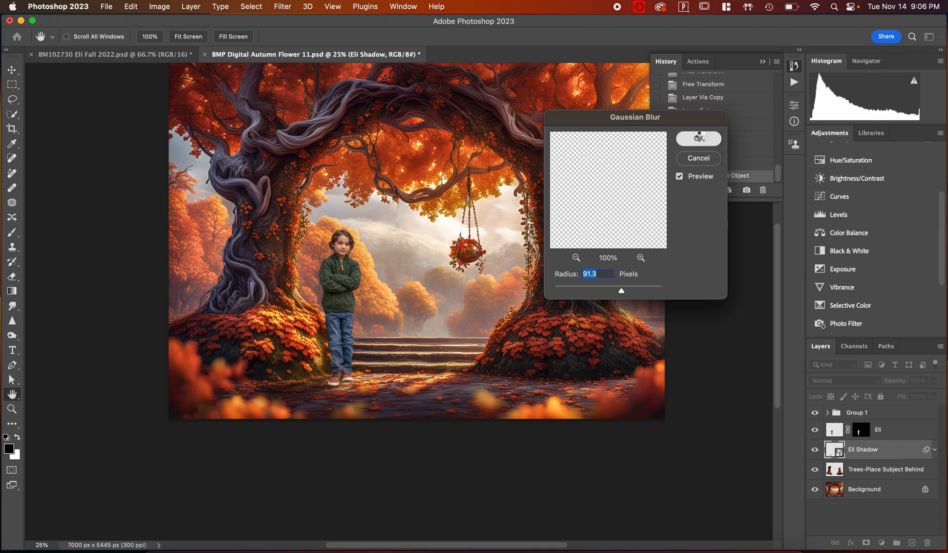
key("b")
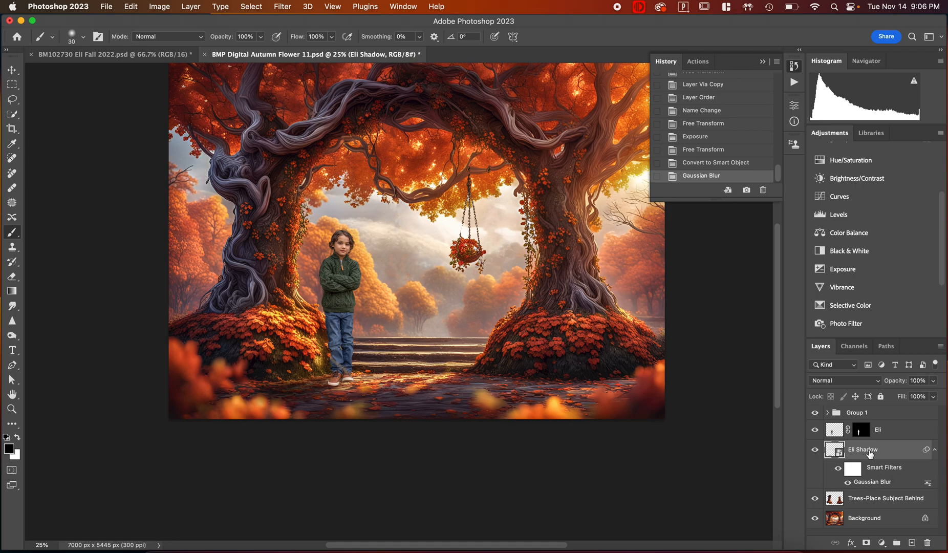
- Lower the blurred shadow layer's opacity to 93% and toggle its visibility to compare the image with and without it
left_click(934, 381)
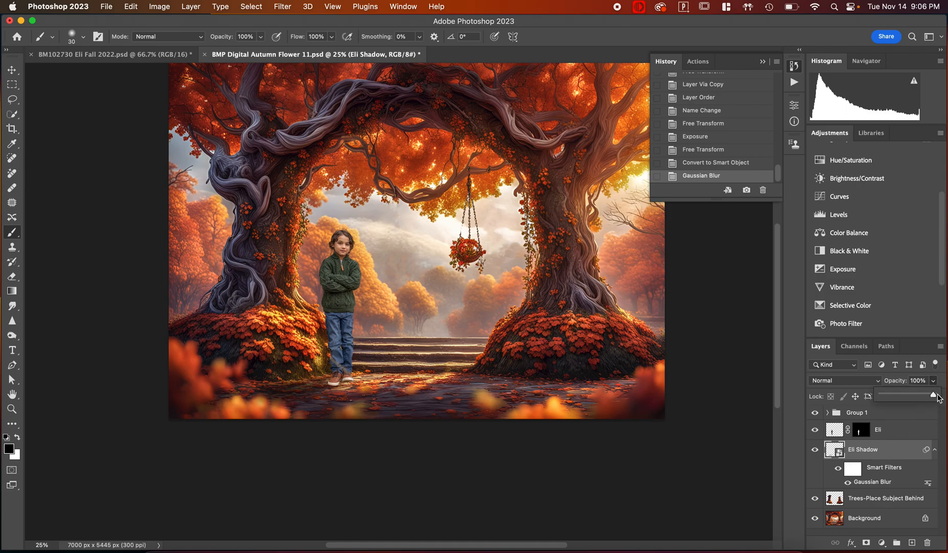
left_click_drag(932, 399, 932, 400)
left_click(815, 450)
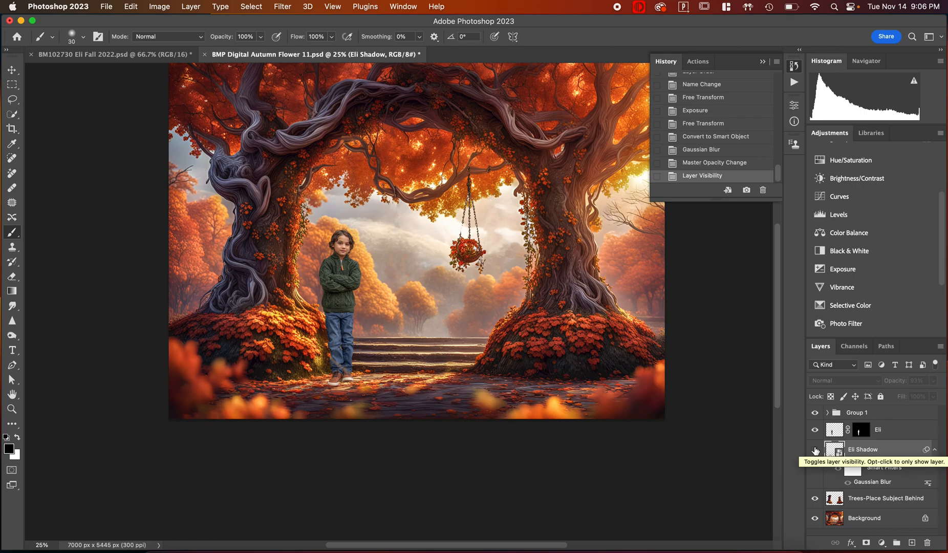
left_click(815, 449)
left_click(815, 450)
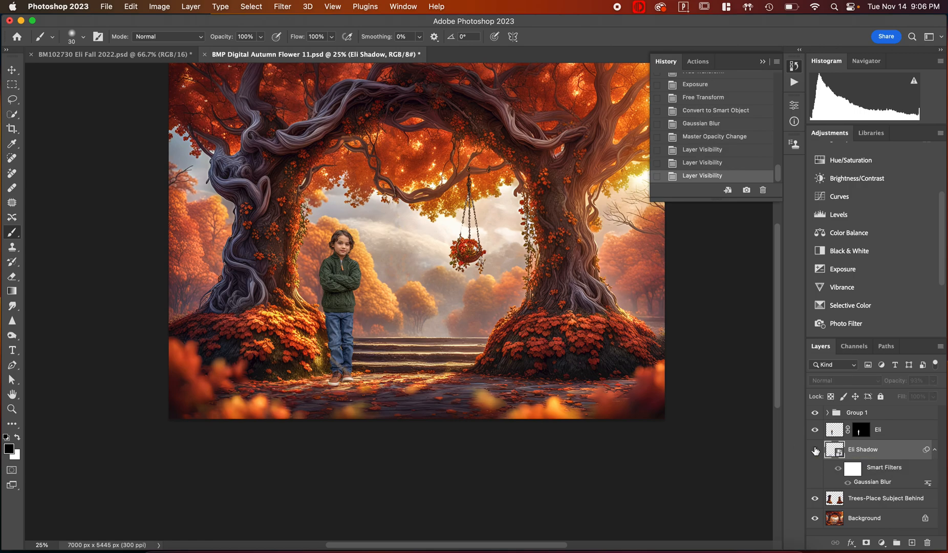
left_click(815, 450)
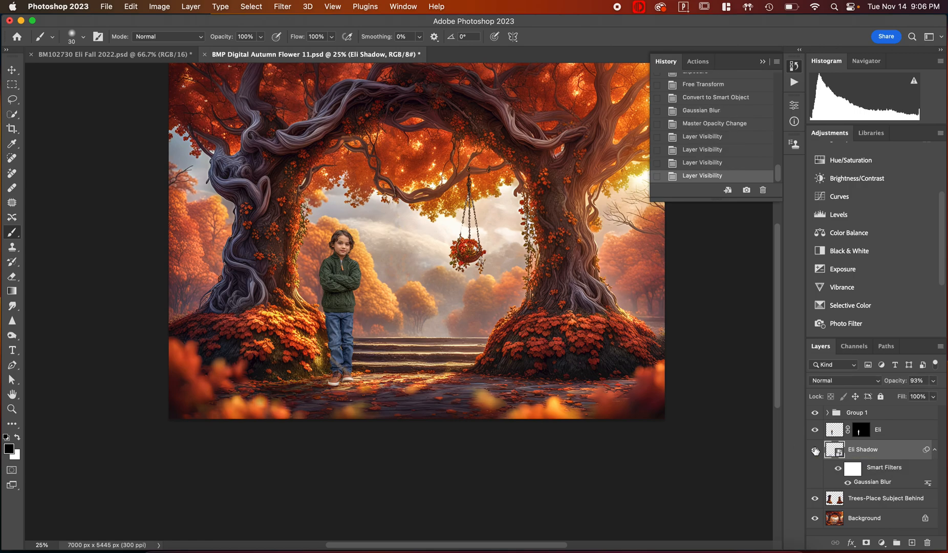
- Select the boy's portrait layer and bring the adjustment presets into view
left_click(901, 432)
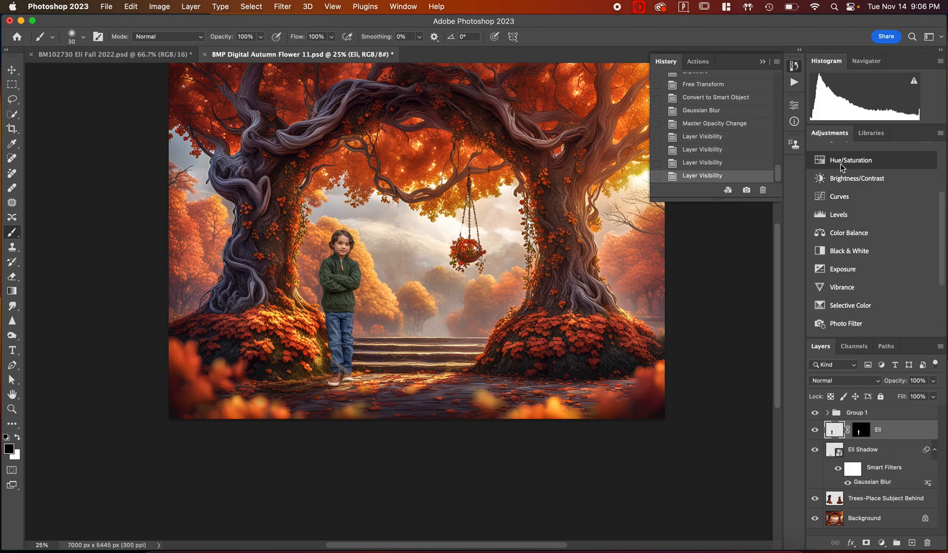
scroll(841, 169, "up", 3)
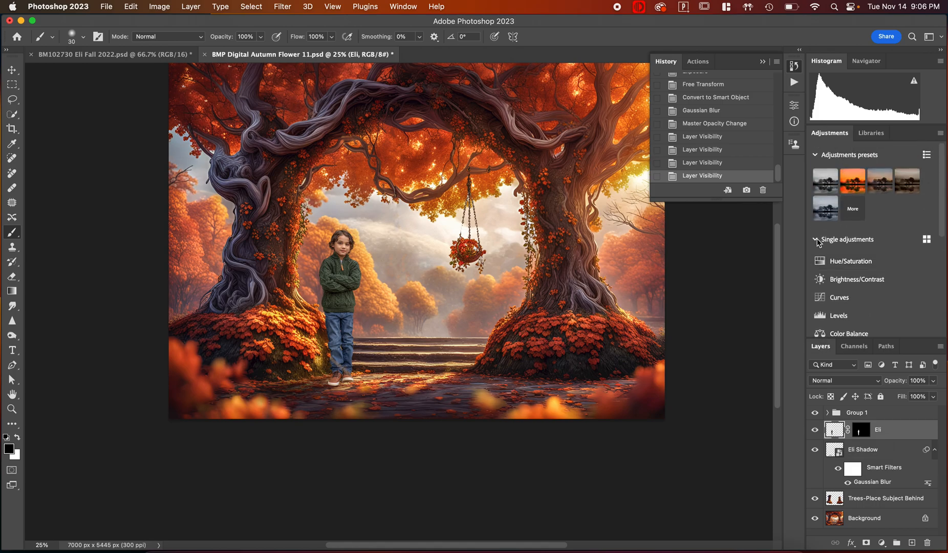
- Add a Curves adjustment layer above the boy's layer and clip it to that layer
scroll(820, 244, "down", 5)
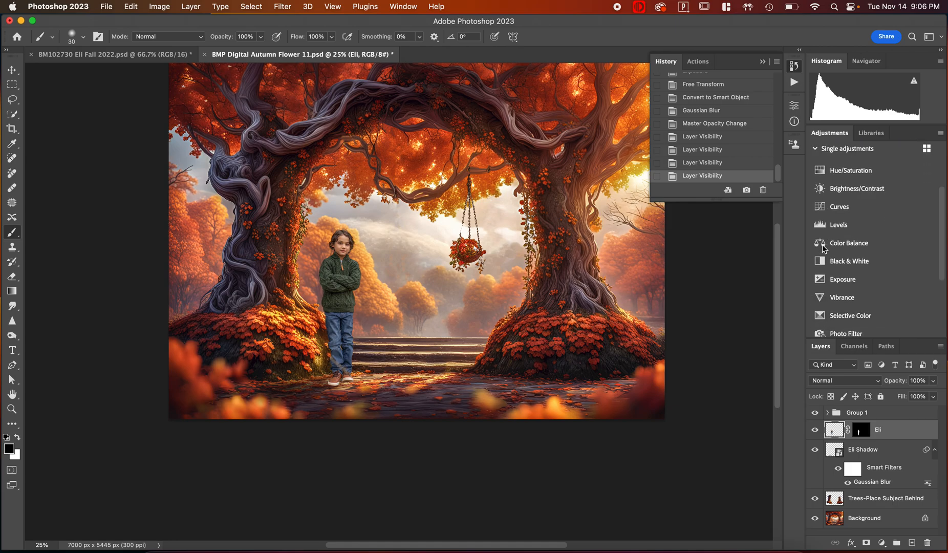
left_click(831, 209)
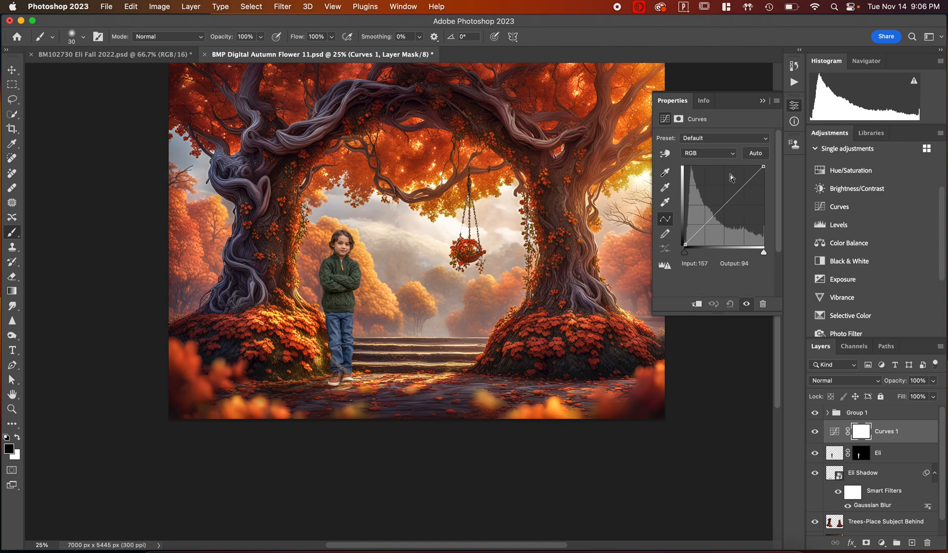
mouse_move(723, 206)
left_mouse_down()
mouse_move(720, 199)
mouse_move(740, 225)
mouse_move(734, 215)
left_mouse_up()
left_click(730, 304)
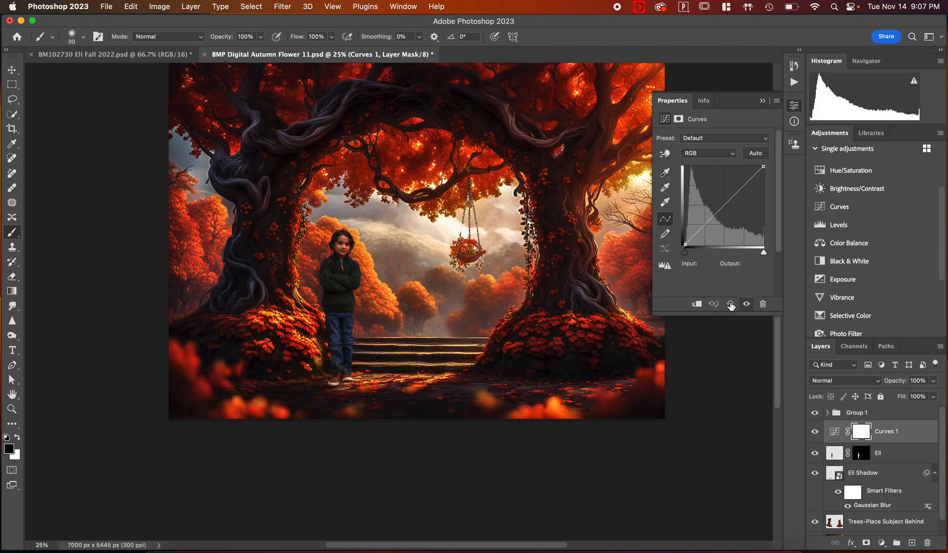
left_click(696, 304)
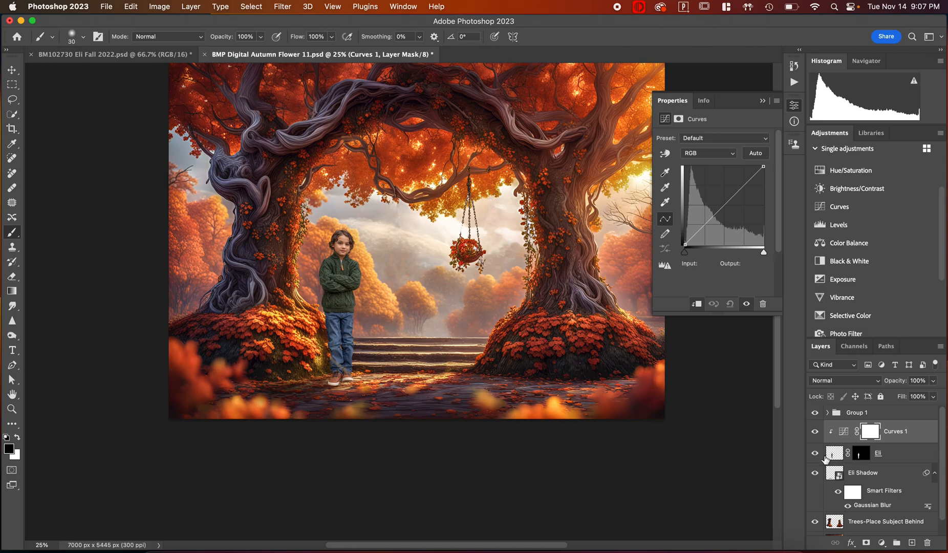
left_click(696, 306)
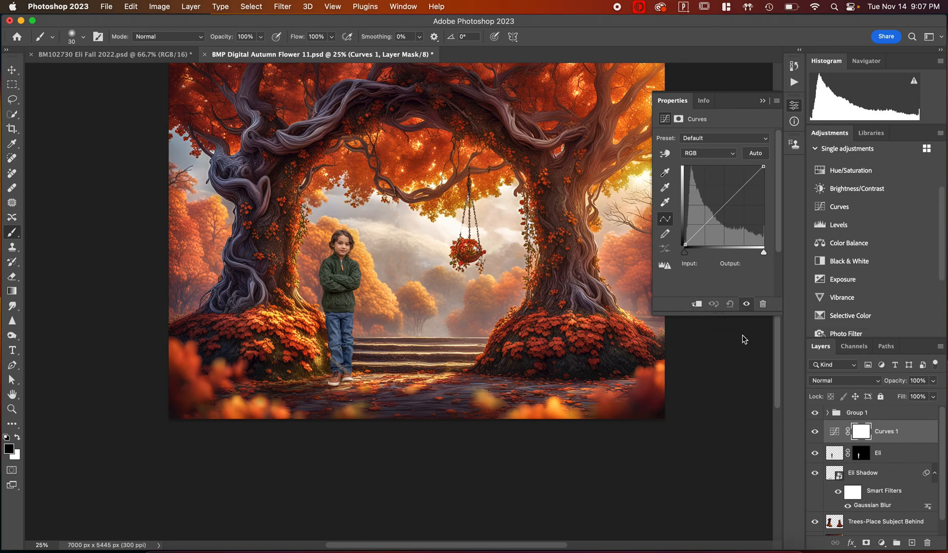
right_click(916, 434)
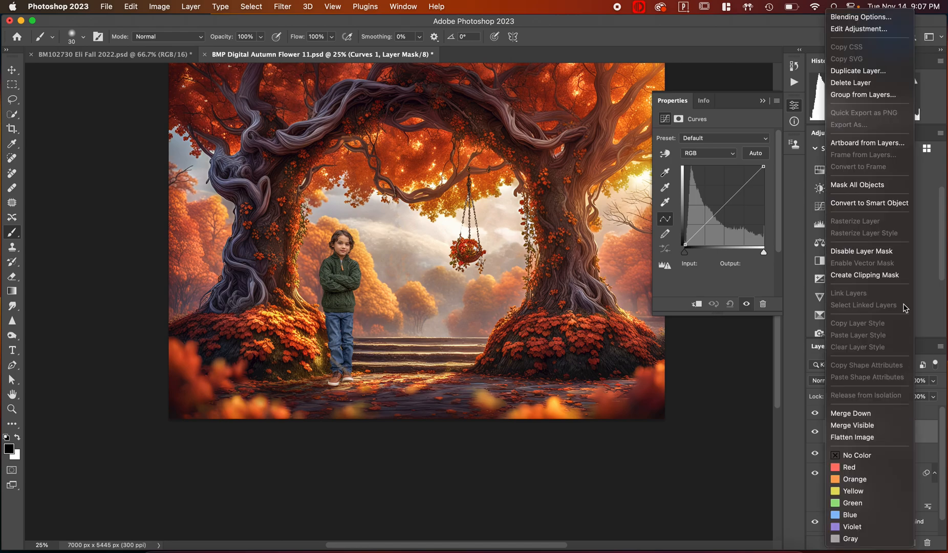
left_click(869, 275)
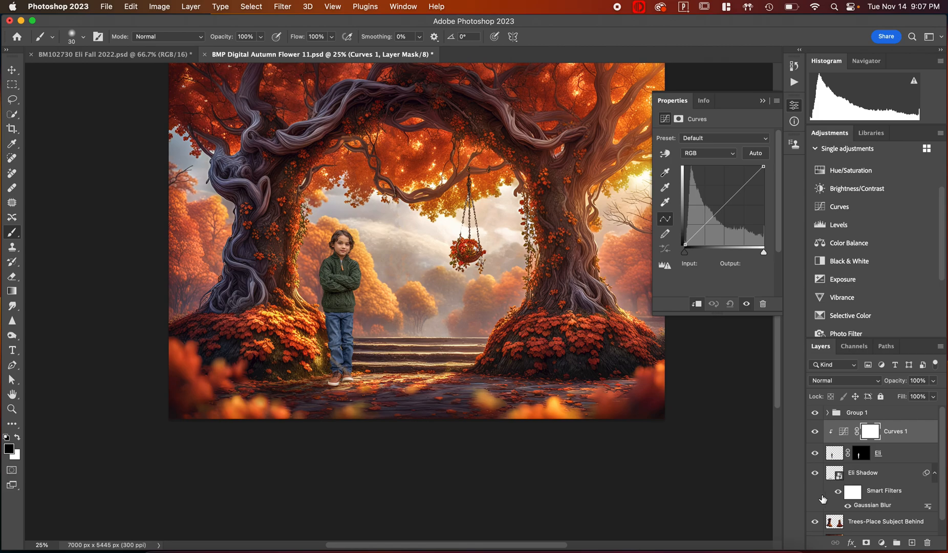
- Darken the boy slightly with RGB curve points at input 139, output 118 and input 197, output 187, comparing before and after
left_click(725, 207)
left_click_drag(725, 207, 745, 188)
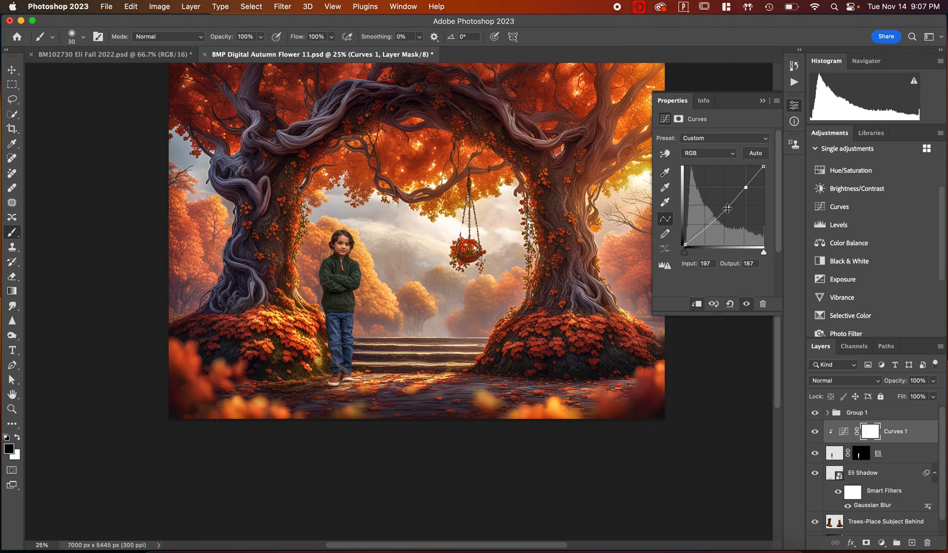
left_click(748, 304)
left_click(747, 305)
- Paint the Curves mask in black along the boy's sunlit side with a 600 px brush at 40% opacity, comparing before and after
key("super+equal")
key("super+equal")
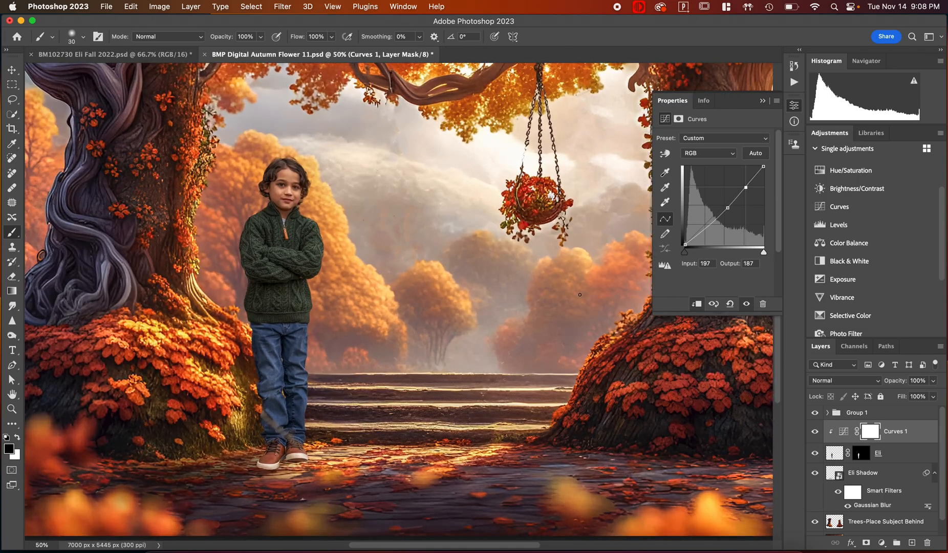
scroll(580, 294, "up", 2)
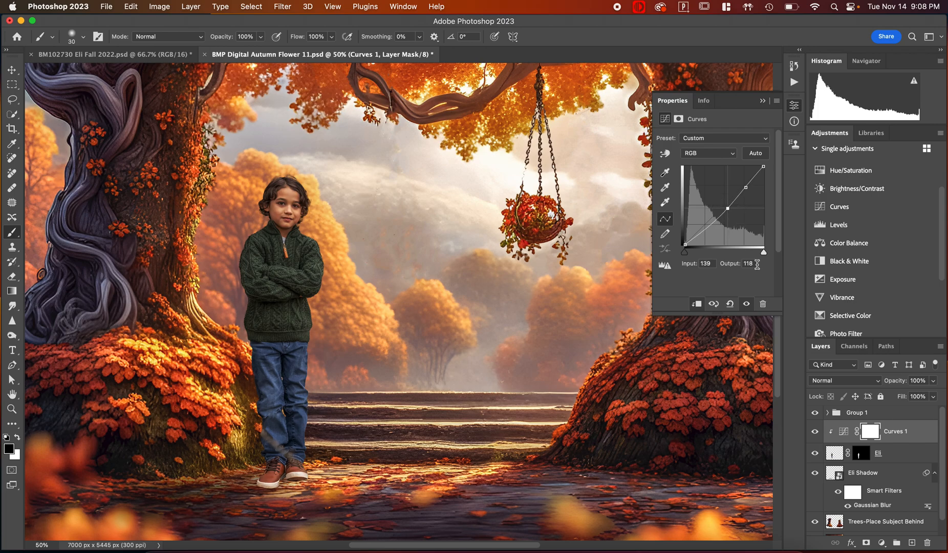
left_click(870, 434)
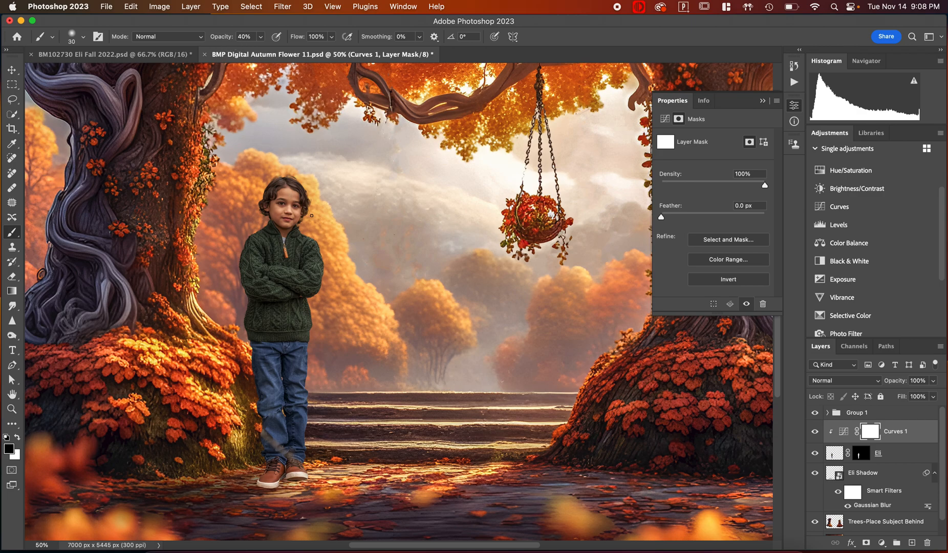
key("bracketright")
key("bracketright")
key("bracketright")
key("bracketright")
key("bracketright")
key("bracketright")
key("bracketright")
key("bracketright")
key("bracketright")
key("bracketright")
key("bracketright")
key("bracketright")
key("bracketright")
key("bracketright")
mouse_move(328, 224)
left_mouse_down()
mouse_move(319, 204)
mouse_move(325, 365)
left_mouse_up()
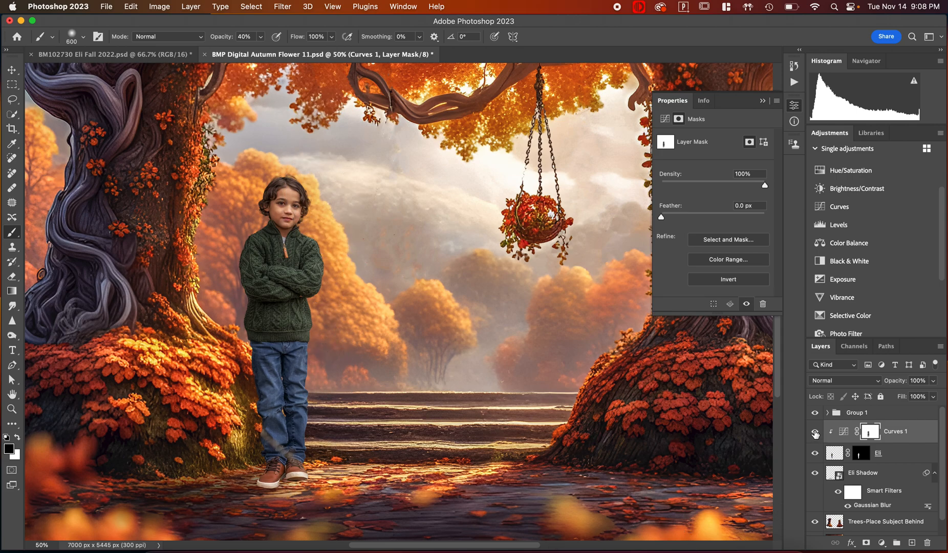
left_click(815, 432)
left_click(815, 432)
left_click(815, 432)
left_click(815, 431)
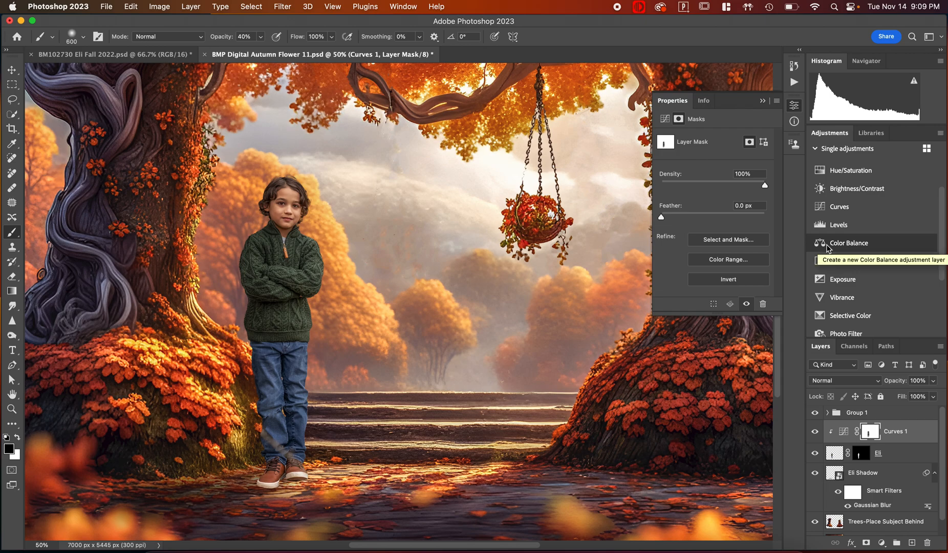
- Add a Selective Color adjustment above the Curves layer and clip it to the boy's layer
key("super+minus")
key("super+minus")
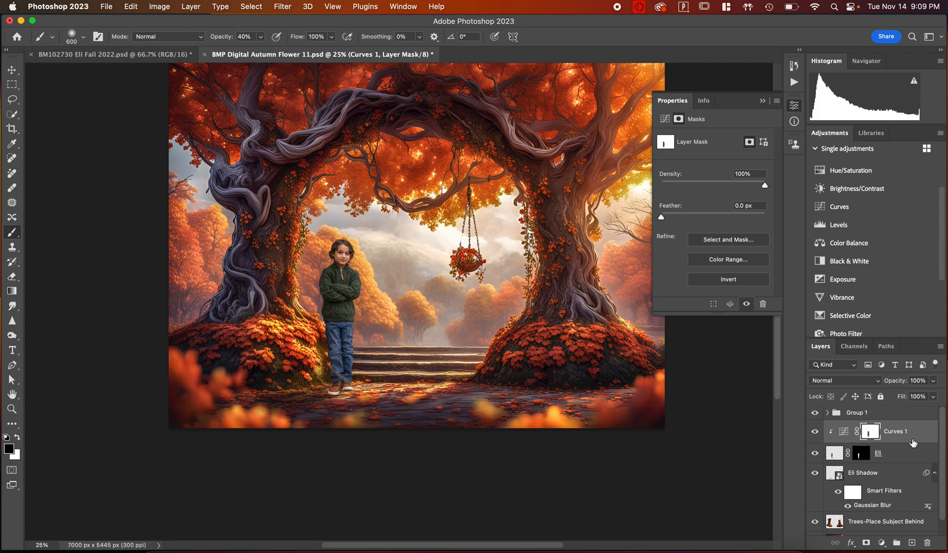
left_click(844, 431)
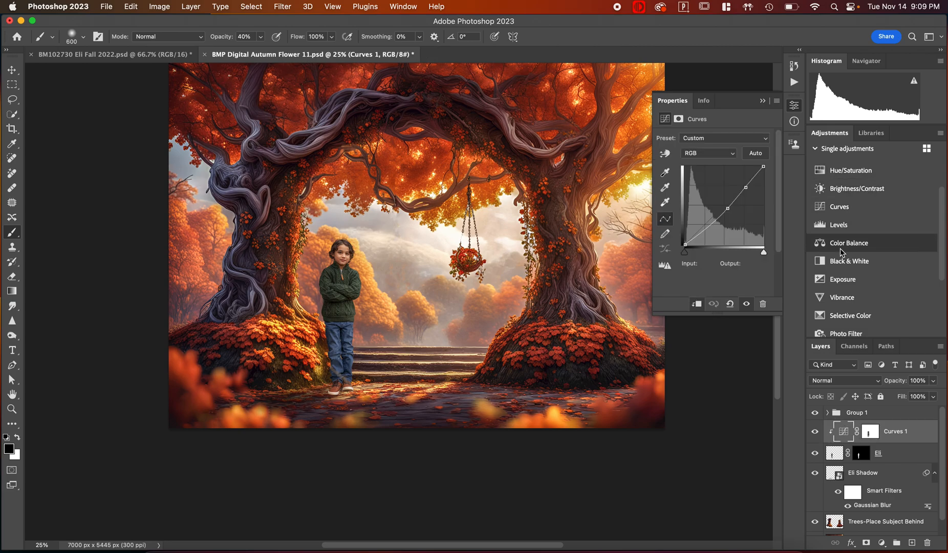
scroll(843, 274, "down", 2)
left_click(840, 276)
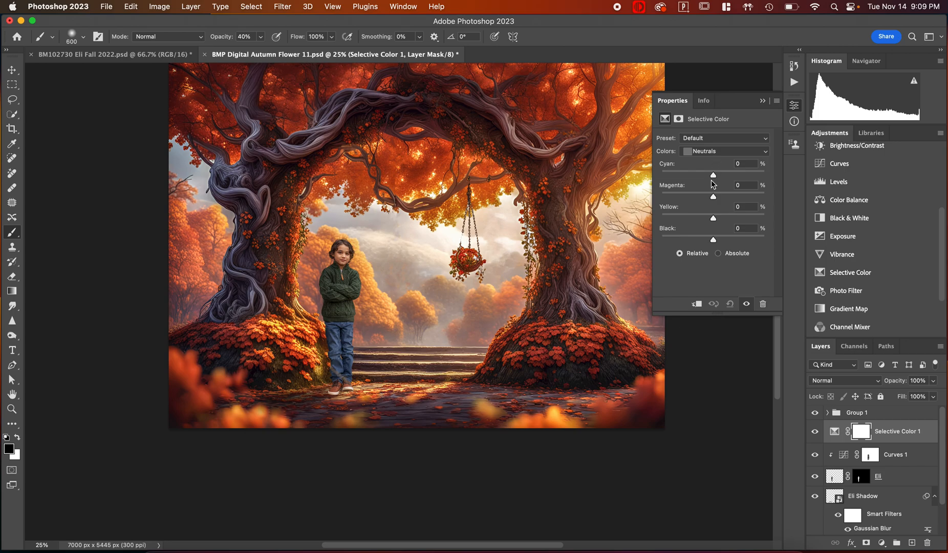
left_click(696, 305)
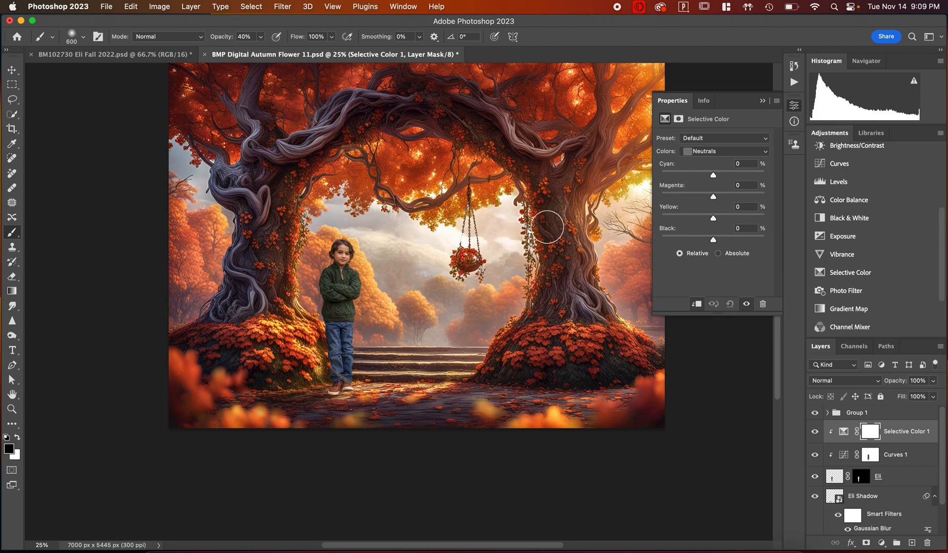
- Set the Selective Color Neutrals to Cyan -4%, Magenta 0%, Yellow +3% and Black -1%
key("super+equal")
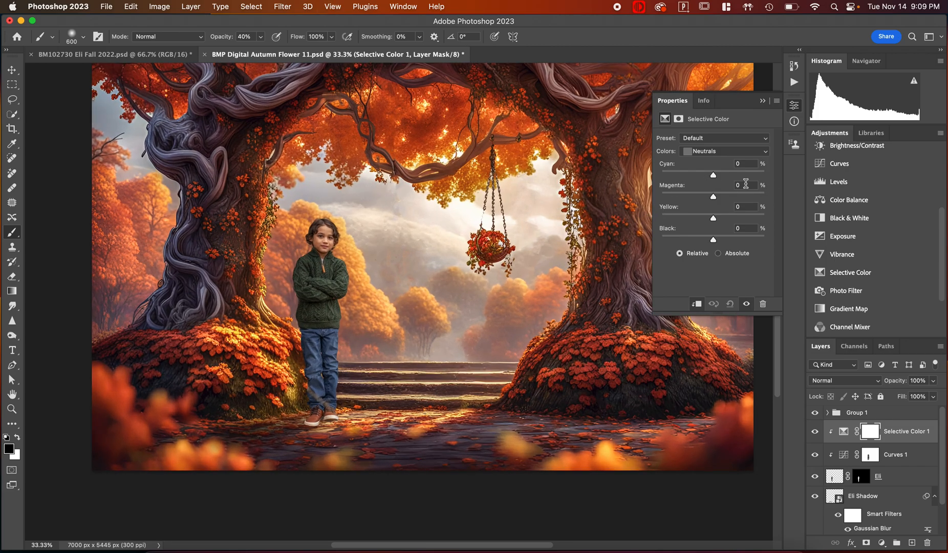
mouse_move(714, 178)
left_mouse_down()
mouse_move(756, 178)
mouse_move(675, 178)
mouse_move(712, 185)
left_mouse_up()
left_click_drag(712, 185, 710, 186)
left_click_drag(715, 195, 717, 197)
type("0")
left_click_drag(709, 176, 712, 177)
left_click(714, 219)
mouse_move(715, 221)
left_mouse_down()
mouse_move(744, 226)
mouse_move(716, 223)
left_mouse_up()
mouse_move(714, 240)
left_mouse_down()
mouse_move(731, 239)
mouse_move(693, 241)
mouse_move(713, 248)
left_mouse_up()
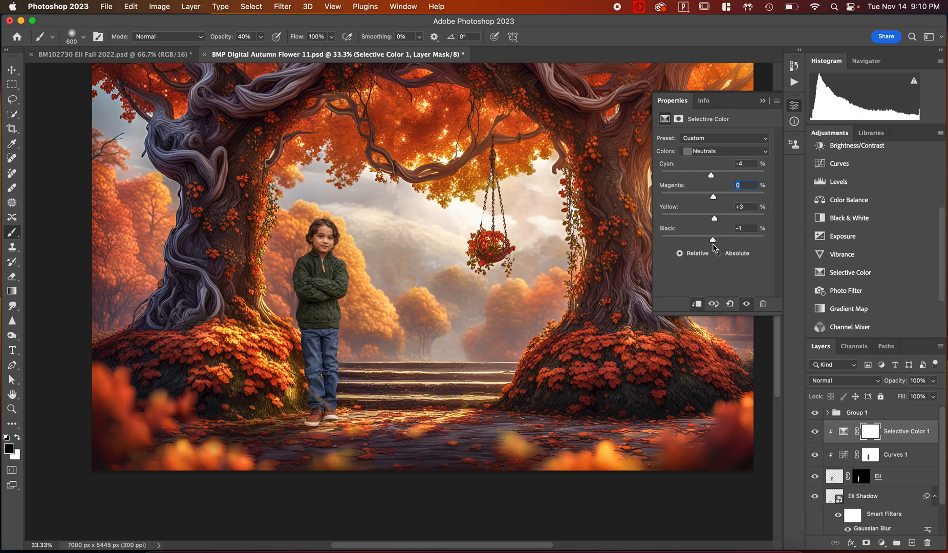
- Compare the boy's color against the background with the Selective Color adjustment off and on
left_click(746, 304)
left_click(746, 305)
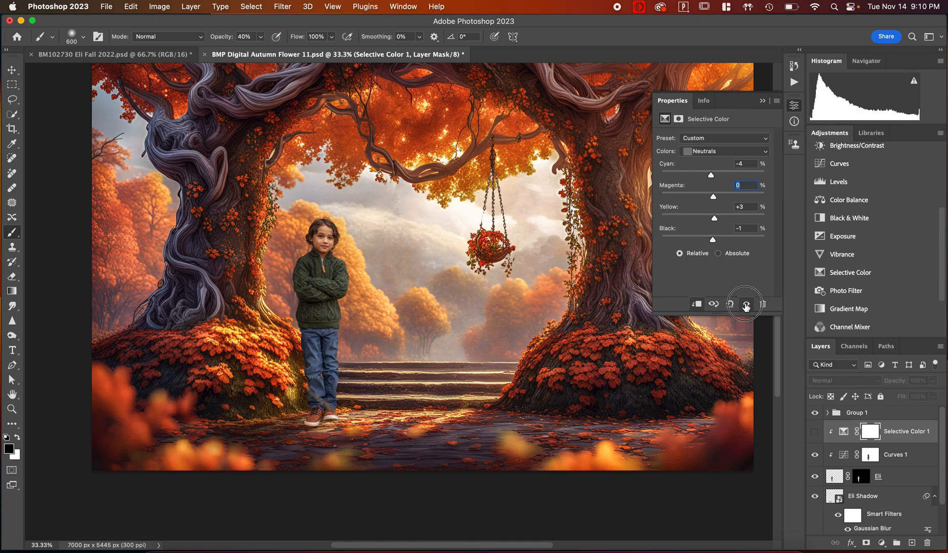
left_click(746, 304)
left_click(746, 304)
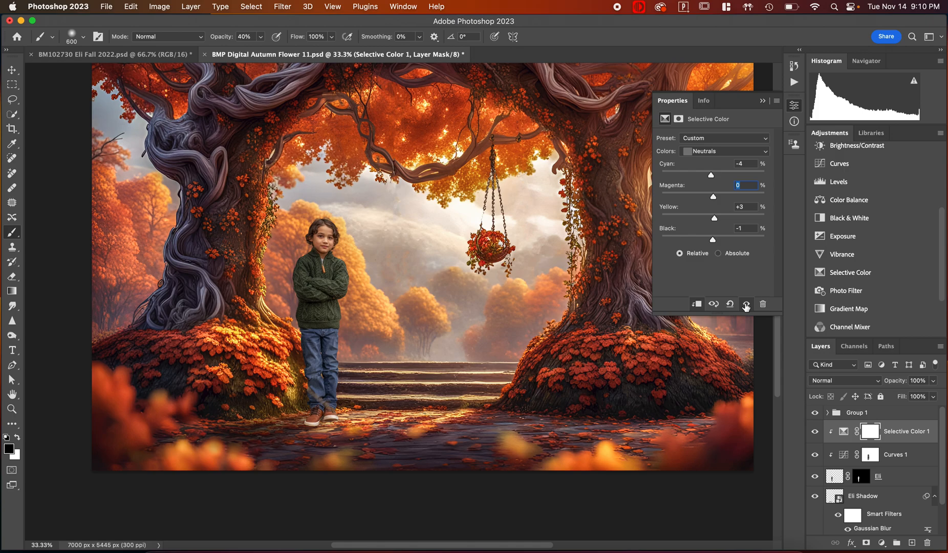
left_click(747, 305)
left_click(746, 305)
key("super+minus")
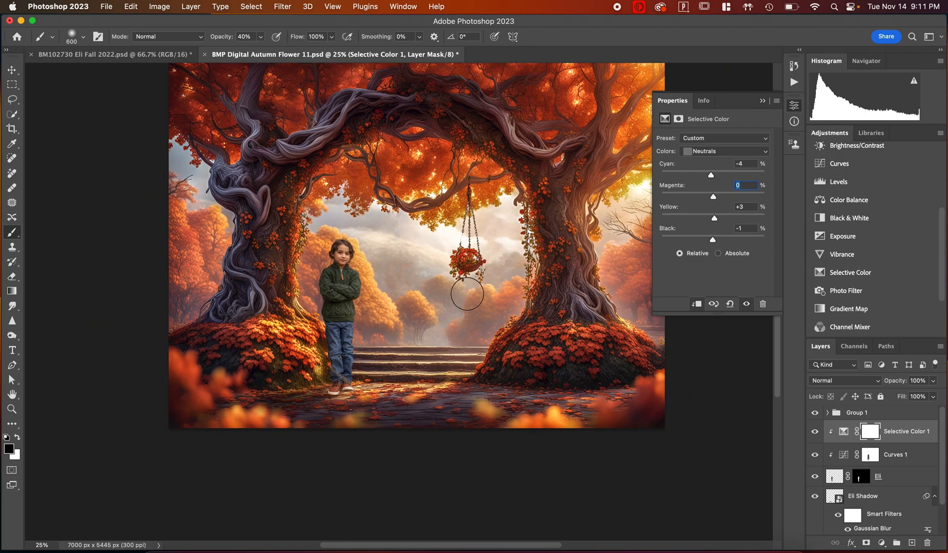
key("super+equal")
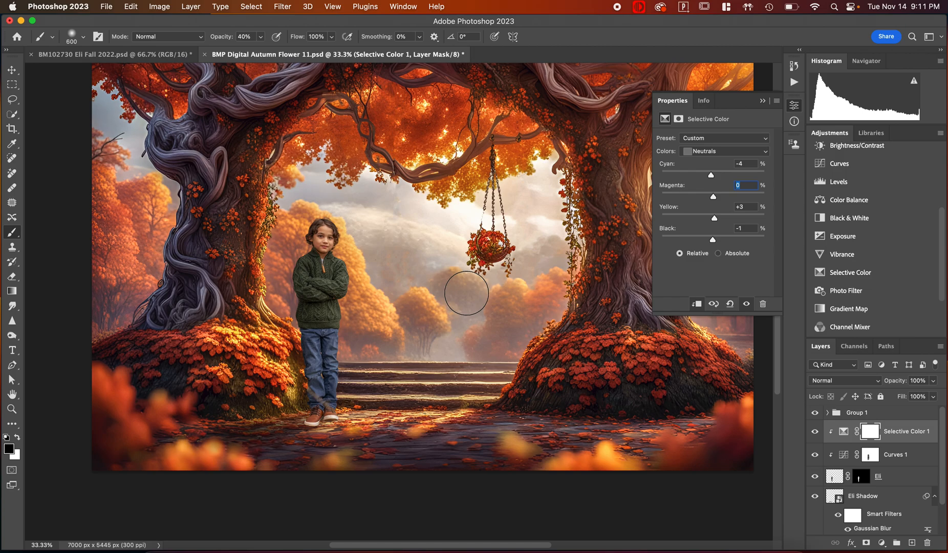
- Add a second Curves adjustment above the Selective Color layer and clip it to the boy's layer
scroll(466, 293, "down", 3)
scroll(466, 293, "right", 3)
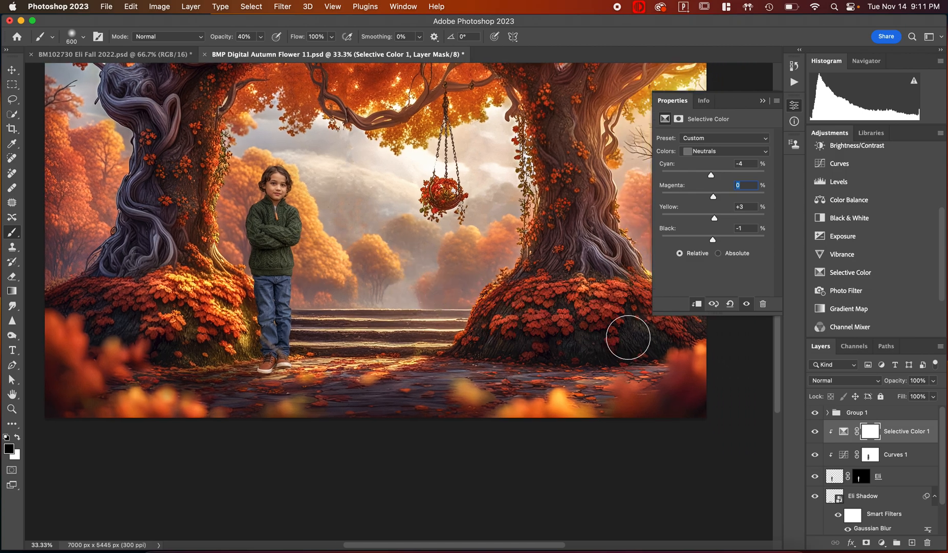
scroll(879, 245, "down", 2)
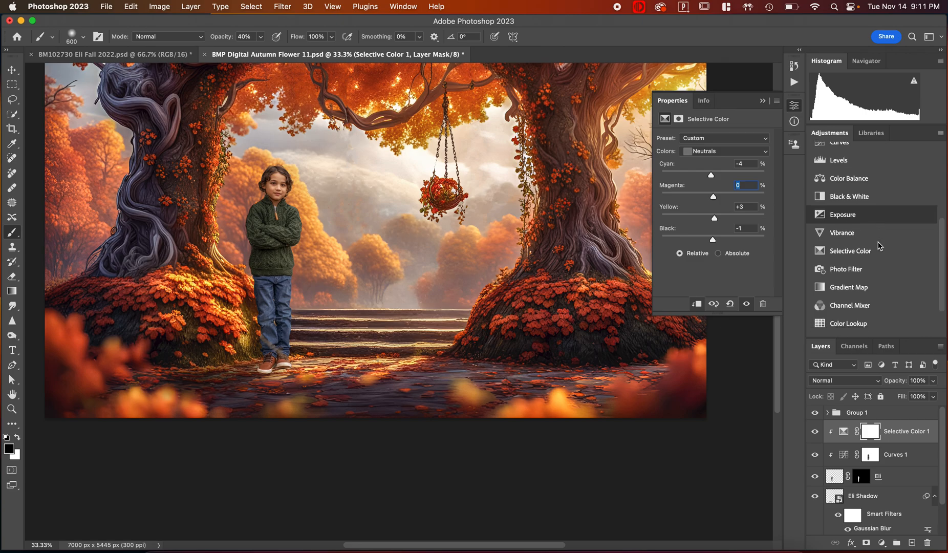
scroll(879, 246, "down", 3)
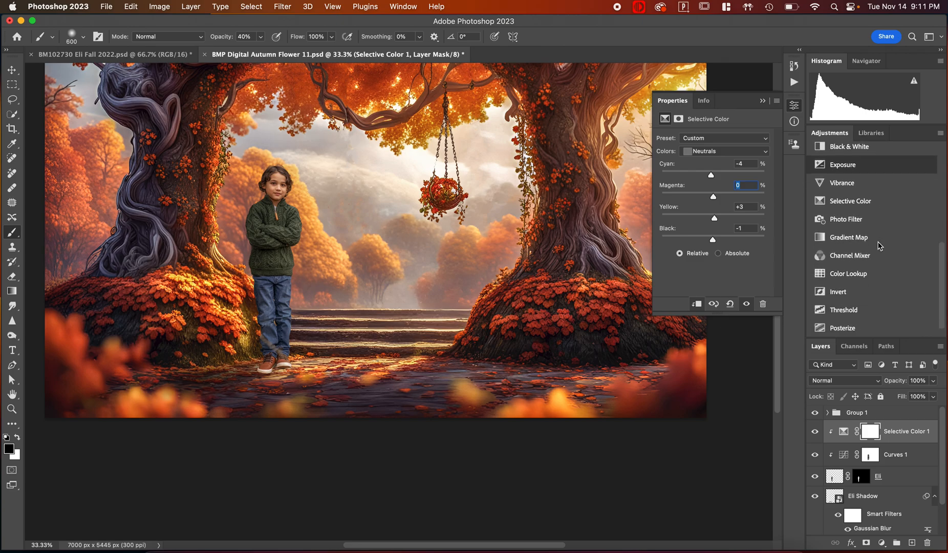
scroll(879, 246, "up", 6)
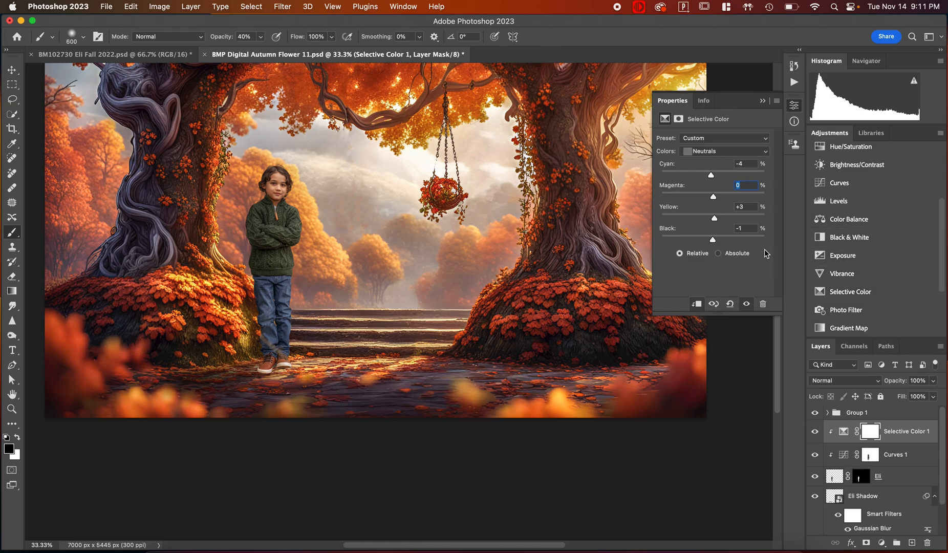
left_click(835, 185)
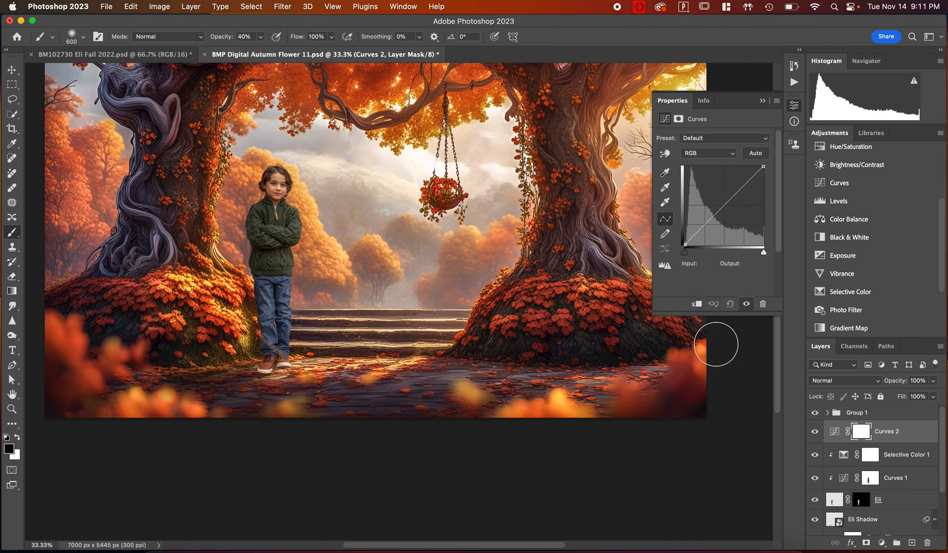
left_click(697, 304)
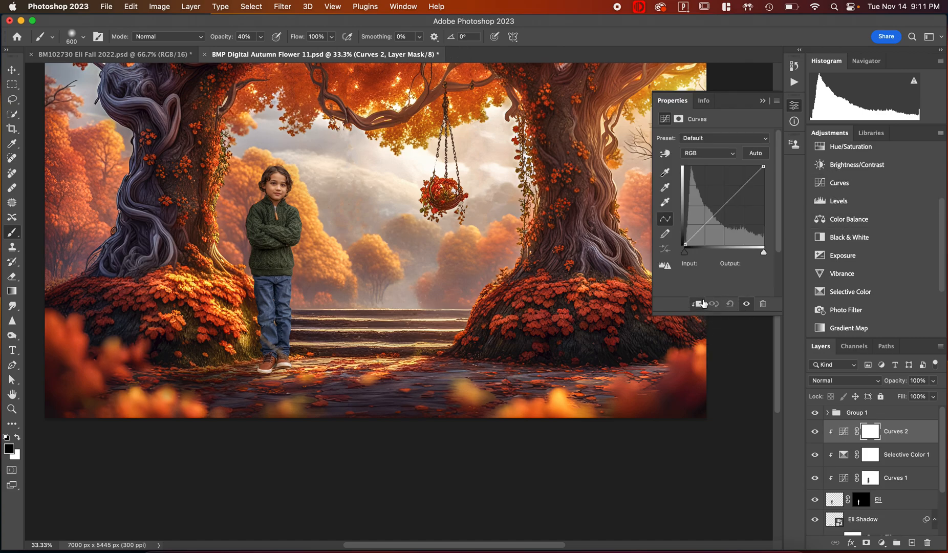
left_click(725, 205)
left_click_drag(725, 206, 721, 202)
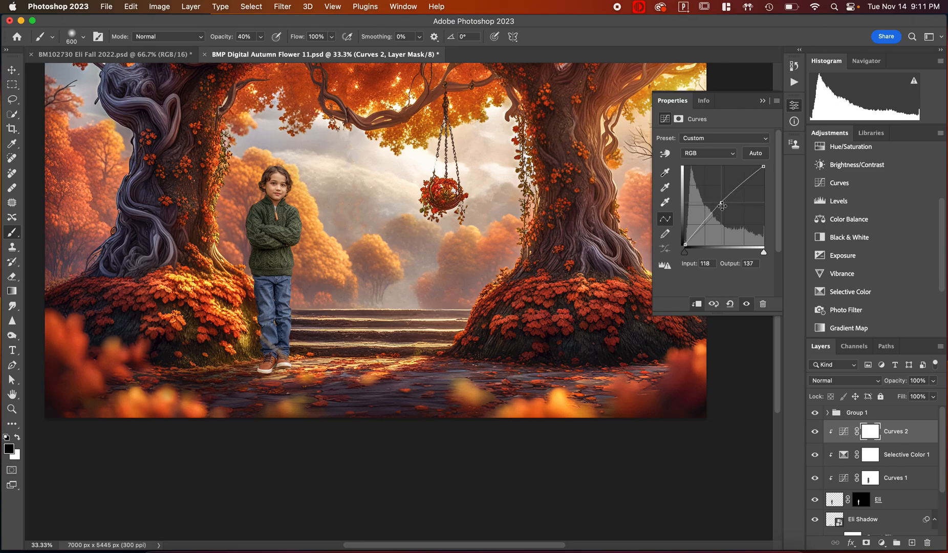
left_click(731, 304)
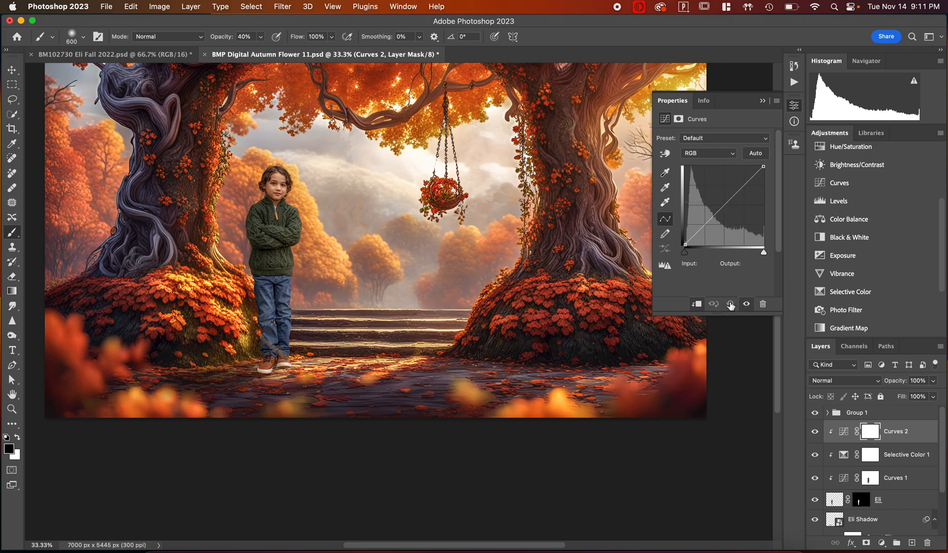
- Try the Lighter (RGB) preset on the second Curves layer and switch it to Darker (RGB)
left_click(731, 138)
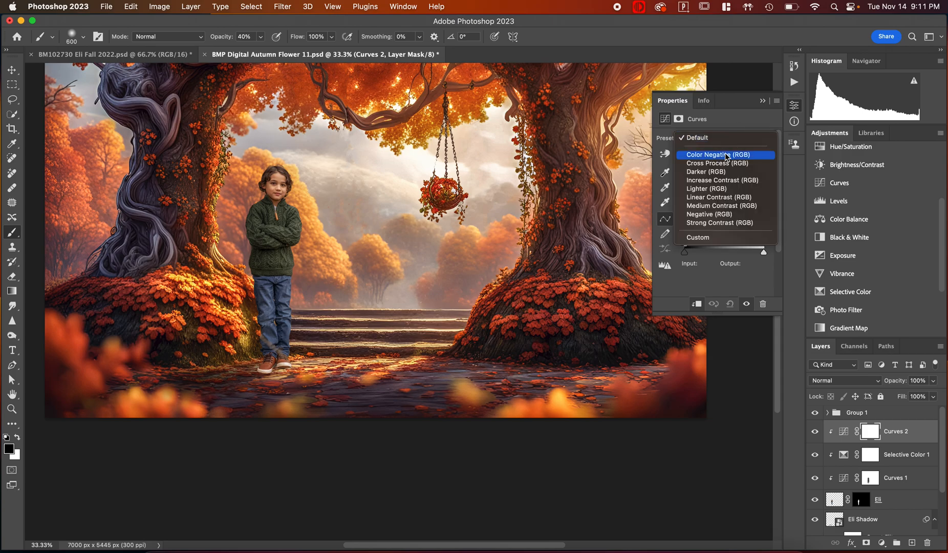
left_click(700, 190)
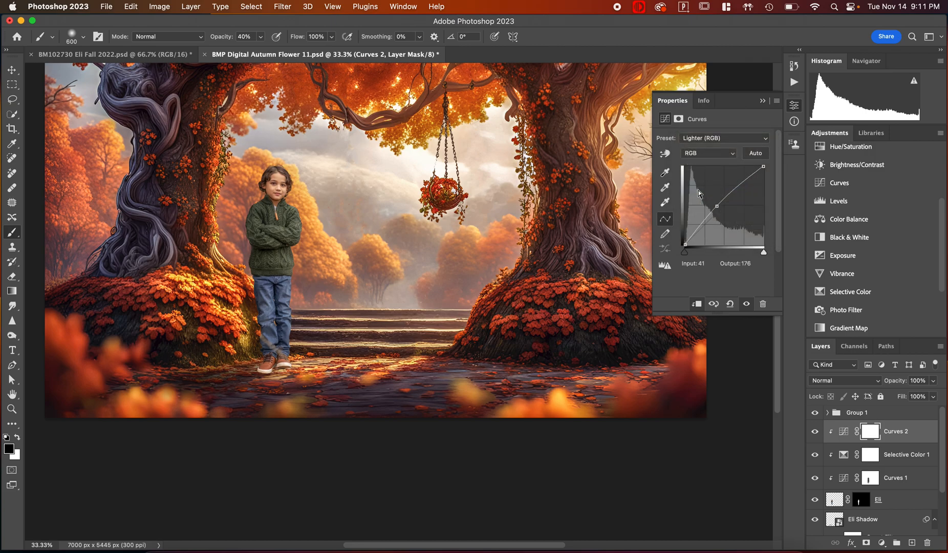
left_click(737, 139)
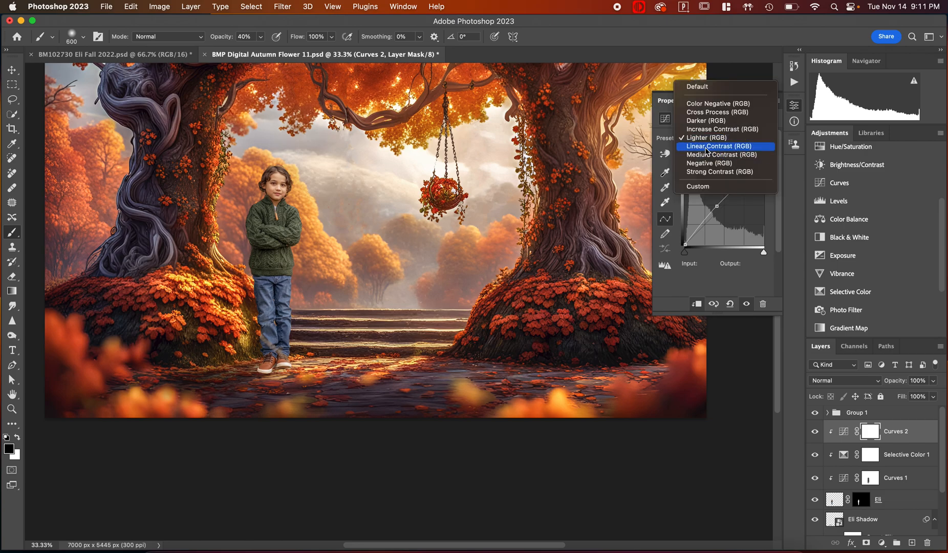
left_click(695, 123)
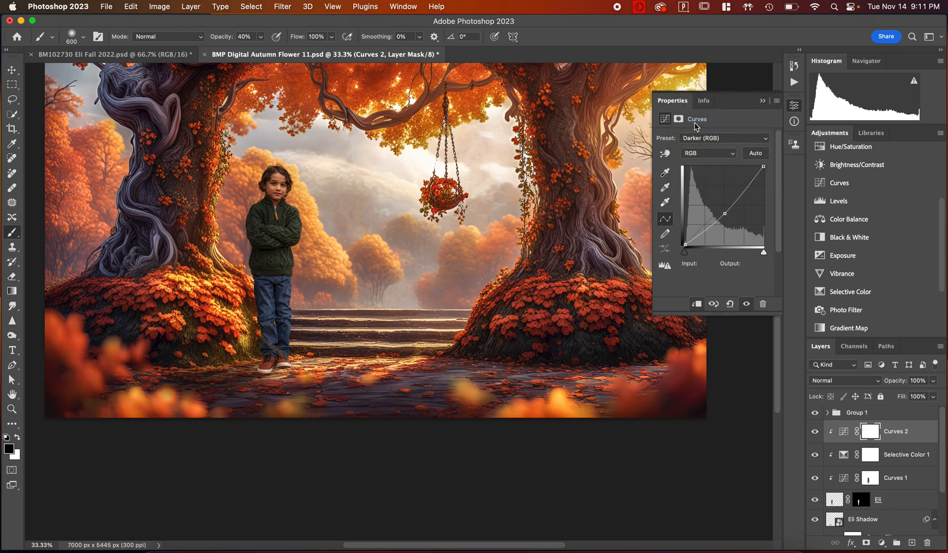
- Reset the second Curves adjustment to default and slightly raise its RGB midpoint to Input 119, Output 135
left_click(729, 144)
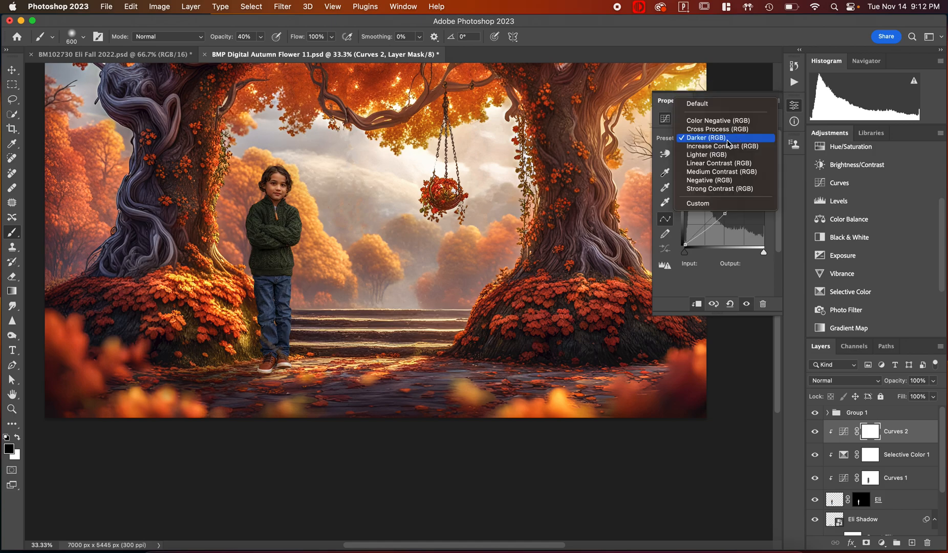
left_click(709, 205)
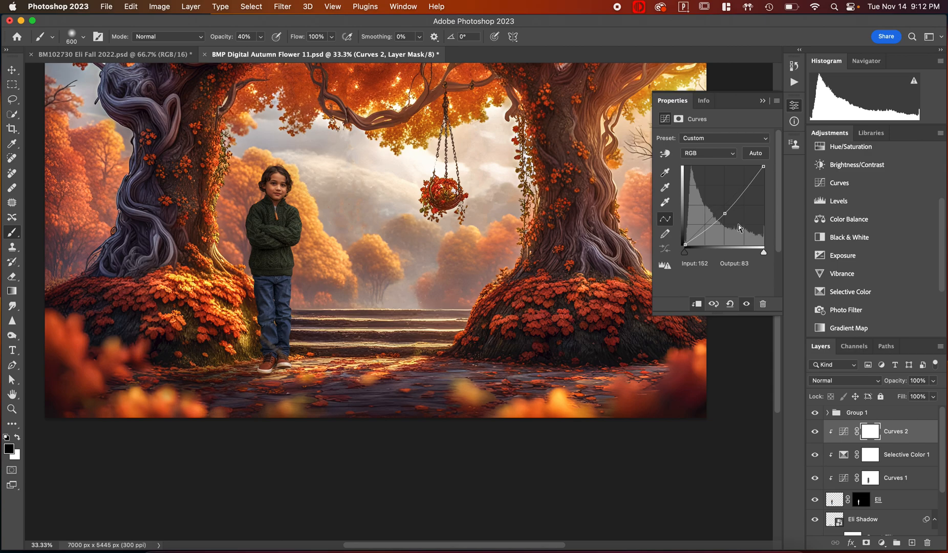
left_click(731, 304)
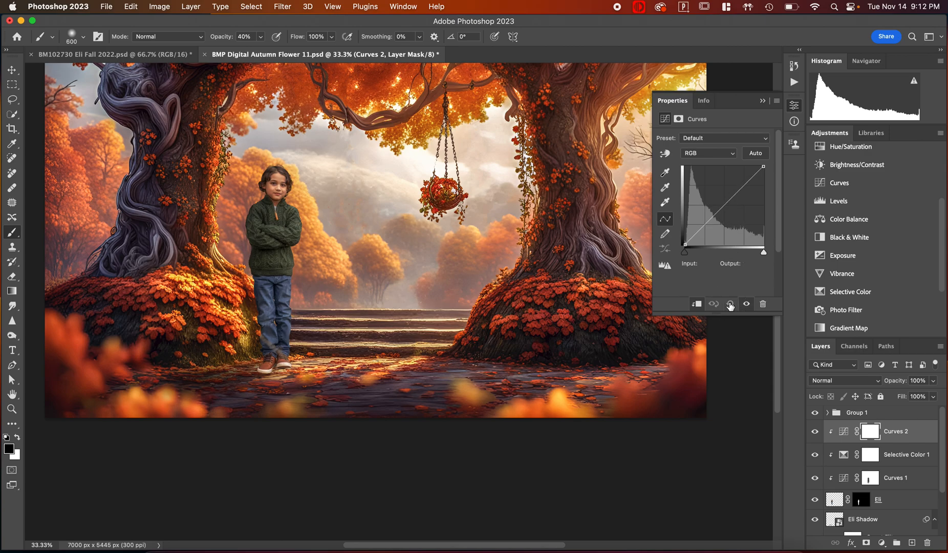
left_click(725, 205)
left_click_drag(725, 206, 722, 203)
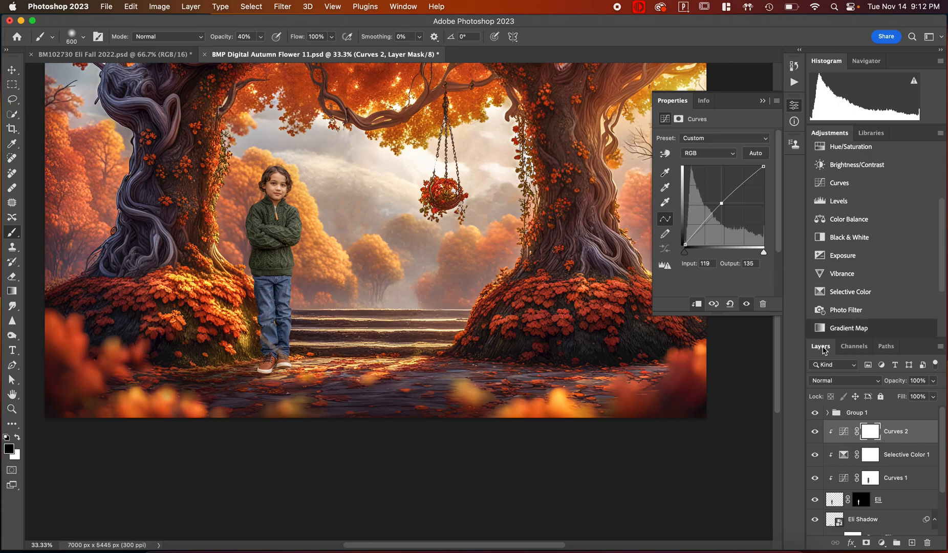
- Invert the Curves 2 mask to black and set up a white 125 px brush at 60% opacity for painting on the boy
left_click(867, 433)
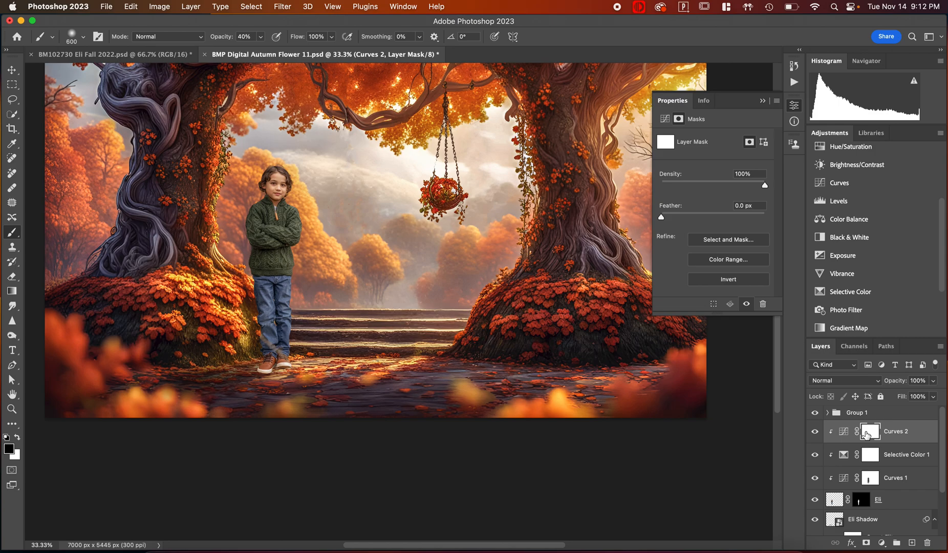
key("super+i")
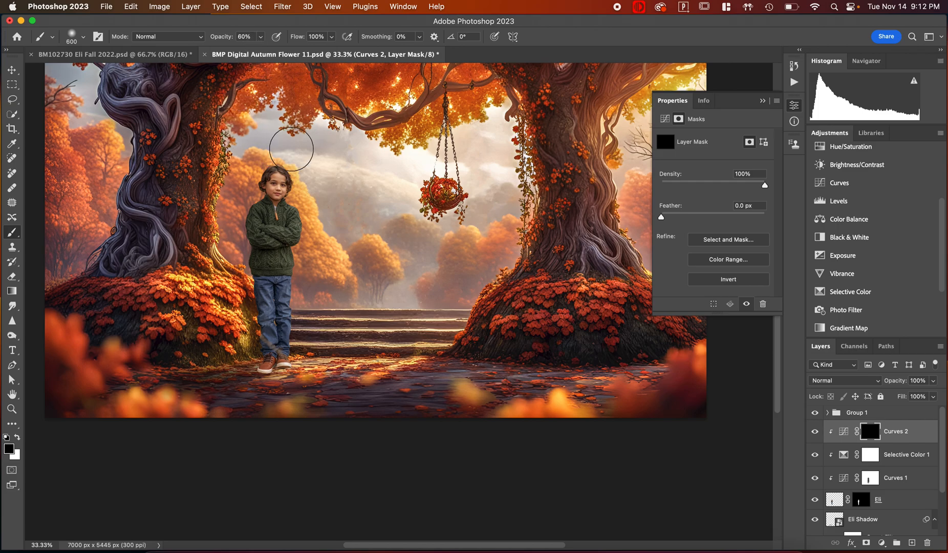
key("bracketleft")
key("bracketleft")
key("bracketleft")
key("bracketleft")
key("super+equal")
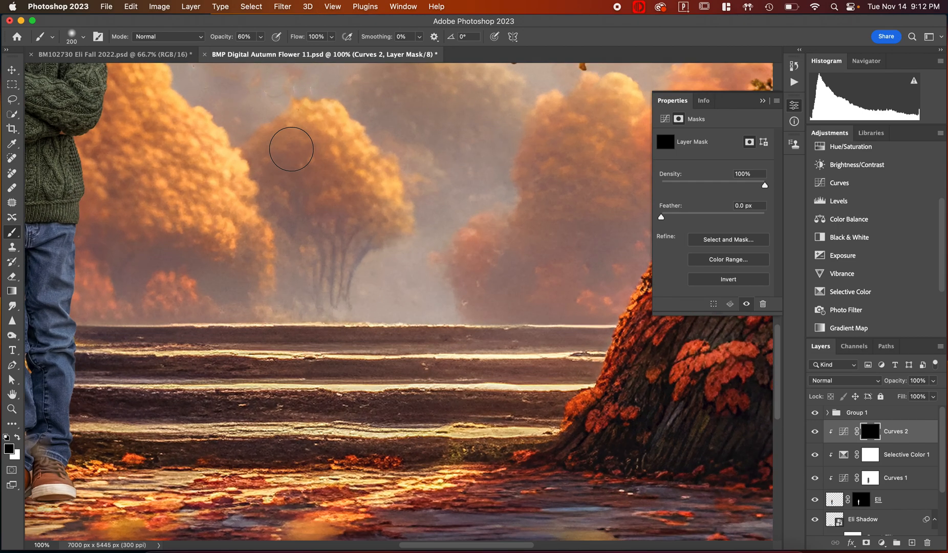
scroll(291, 149, "up", 10)
scroll(291, 149, "left", 6)
key("bracketleft")
key("bracketleft")
key("bracketleft")
key("bracketleft")
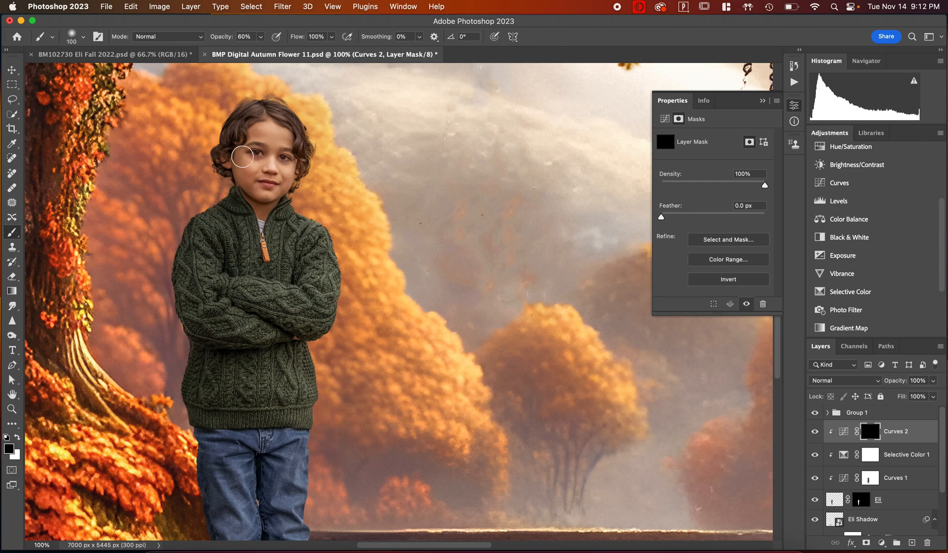
key("bracketleft")
key("bracketleft")
key("bracketleft")
key("bracketleft")
key("bracketright")
key("bracketright")
key("bracketright")
key("bracketright")
key("bracketright")
key("x")
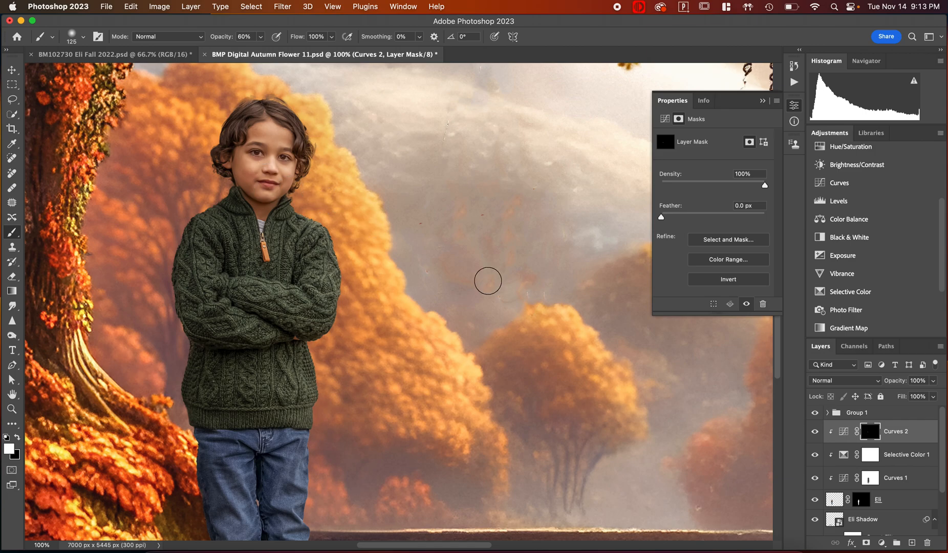
- Compare the boy's brightness with the Curves 2 layer off and on, and examine him within the whole scene
key("super+minus")
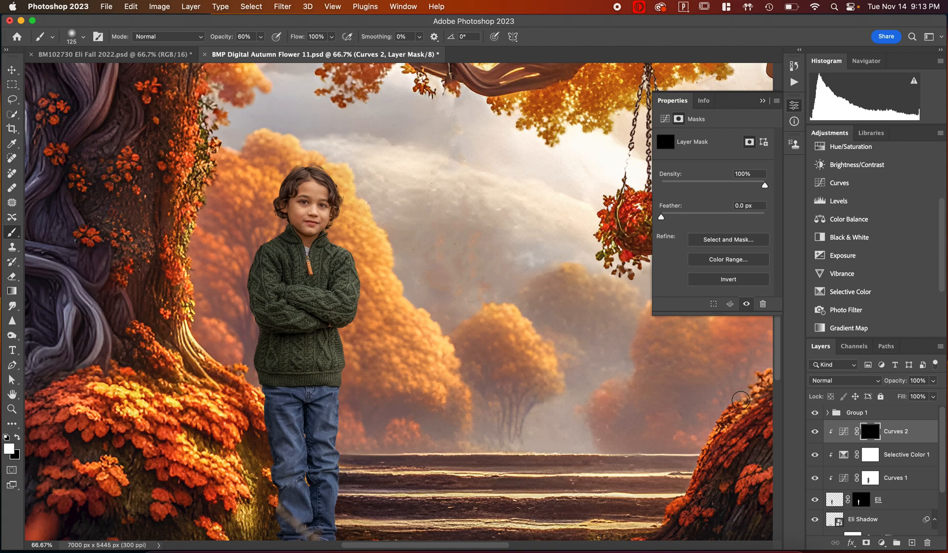
left_click(815, 432)
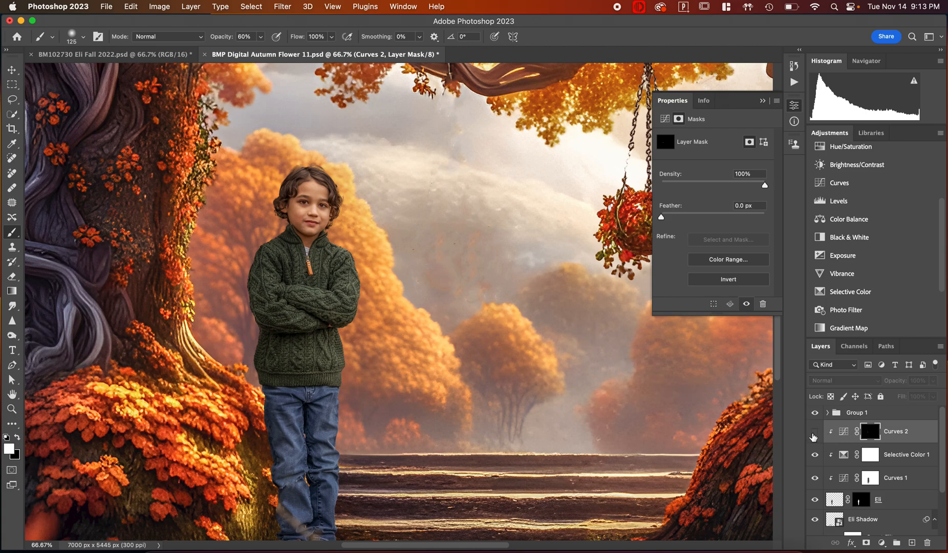
left_click(815, 432)
left_click(815, 432)
left_click(815, 432)
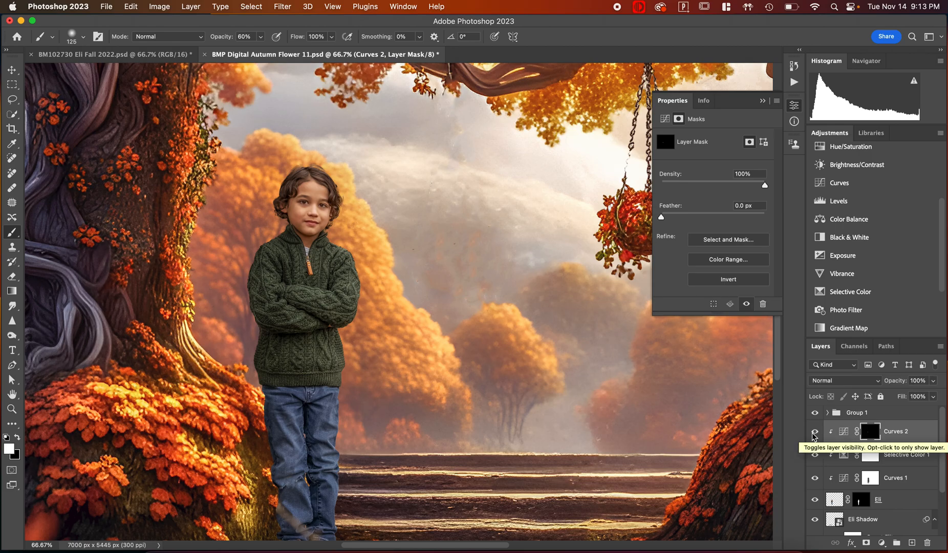
key("super+minus")
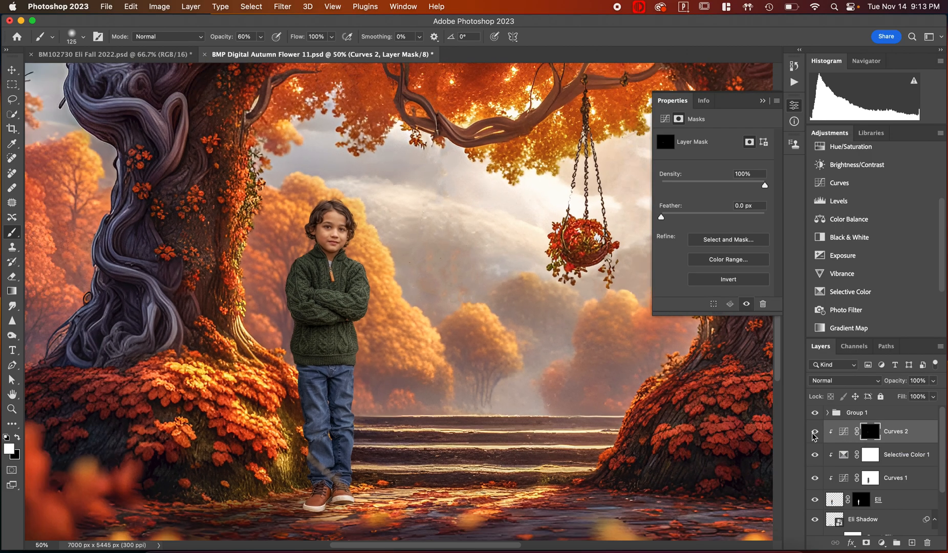
key("super+minus")
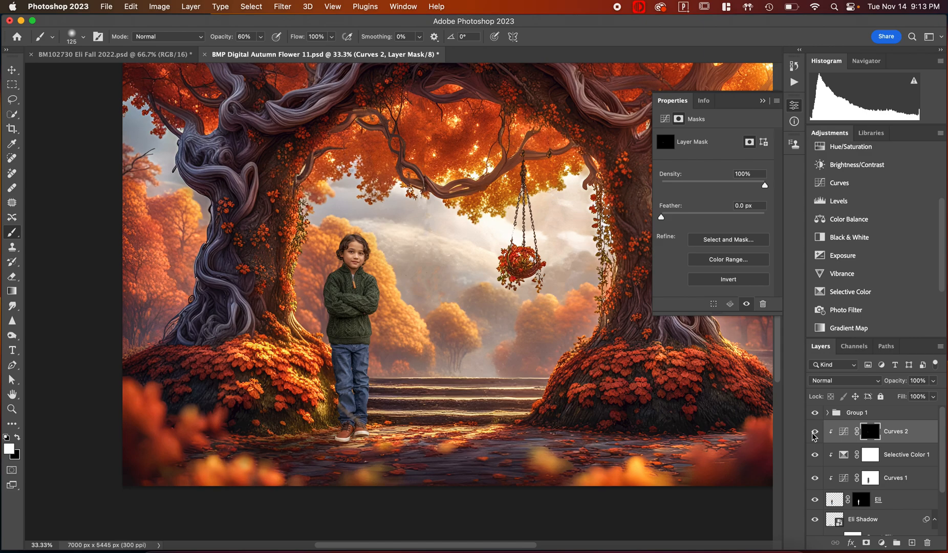
- Add a Levels adjustment layer above Curves 2 and clip it to the boy's layer
key("super+plus")
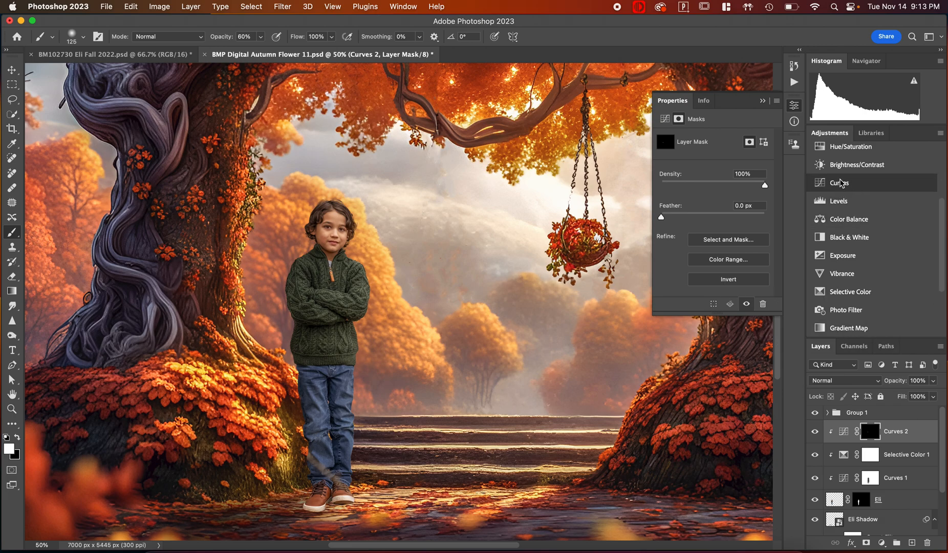
left_click(819, 203)
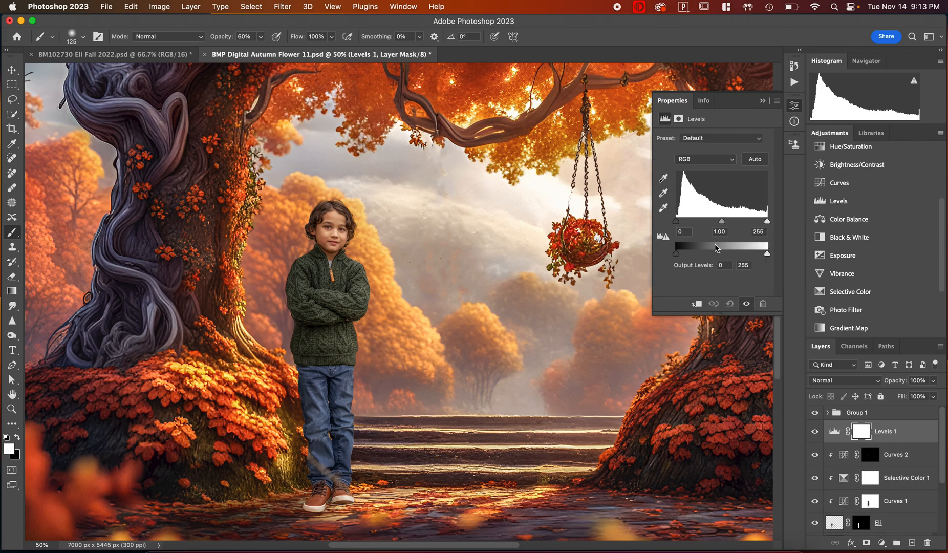
left_click(697, 304)
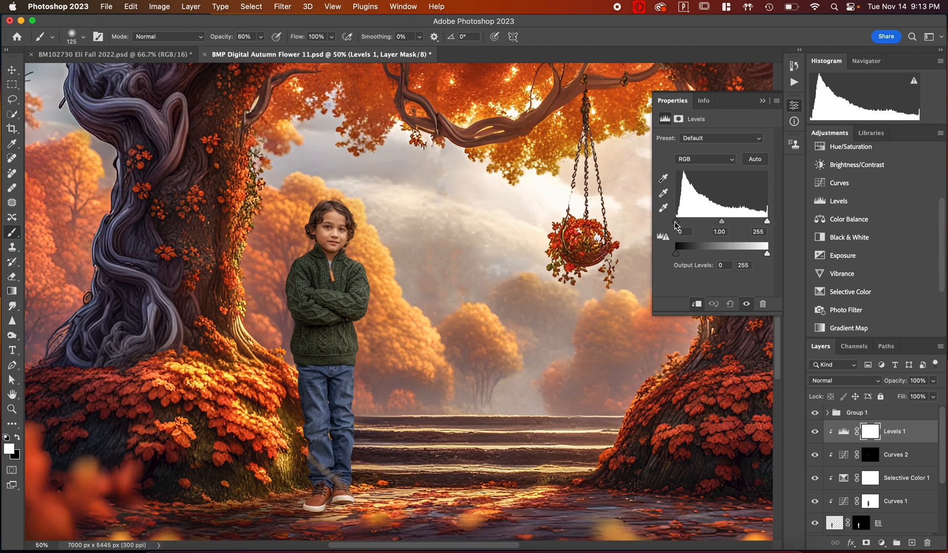
- Set the Levels black input to 14 and compare the boy with the adjustment off and on
left_click_drag(676, 221, 681, 223)
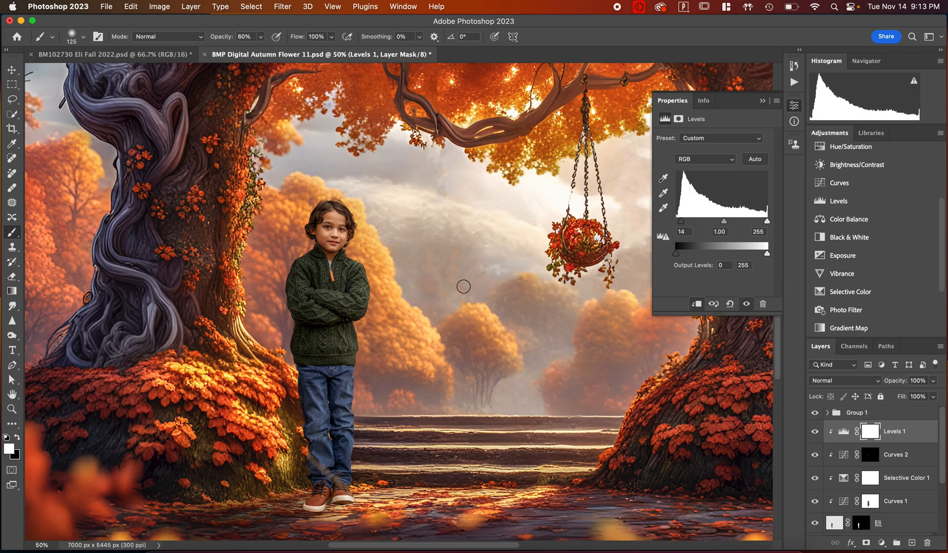
key("super+minus")
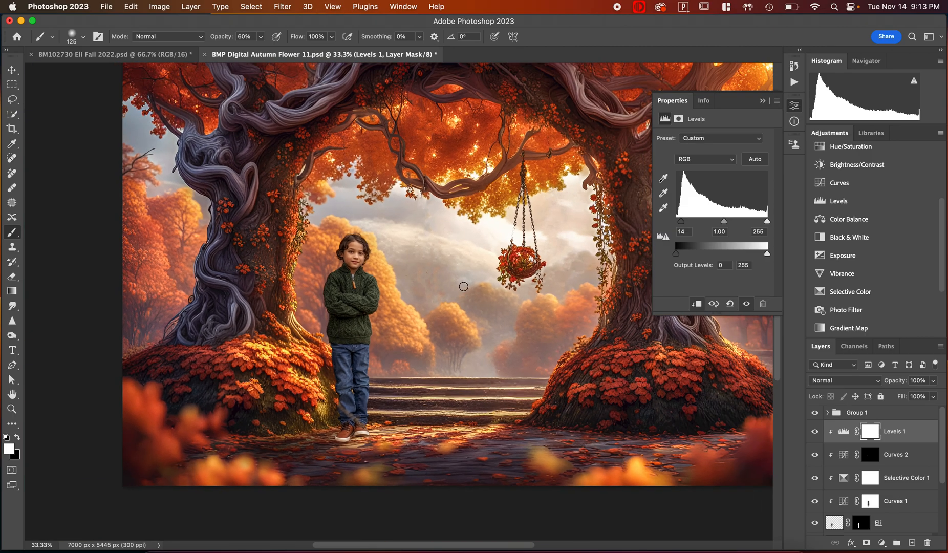
left_click(747, 304)
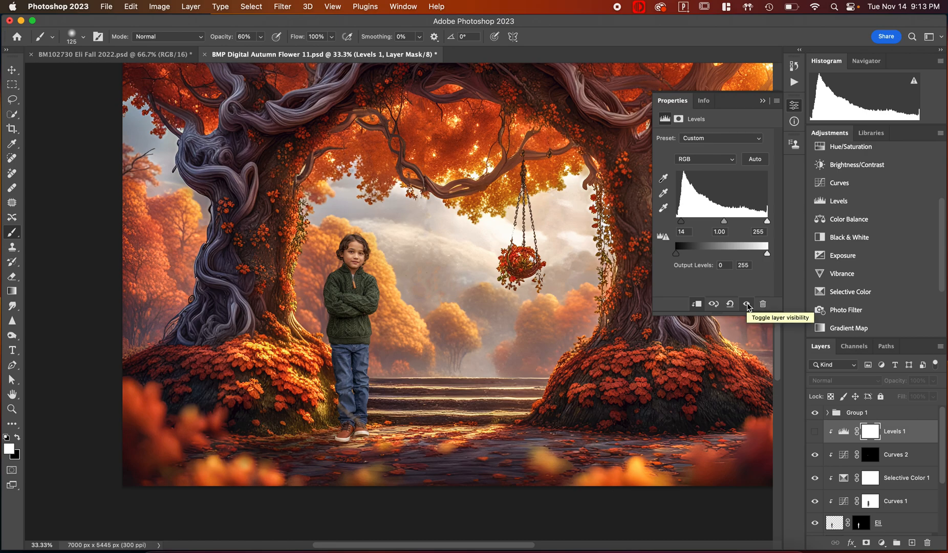
left_click(747, 304)
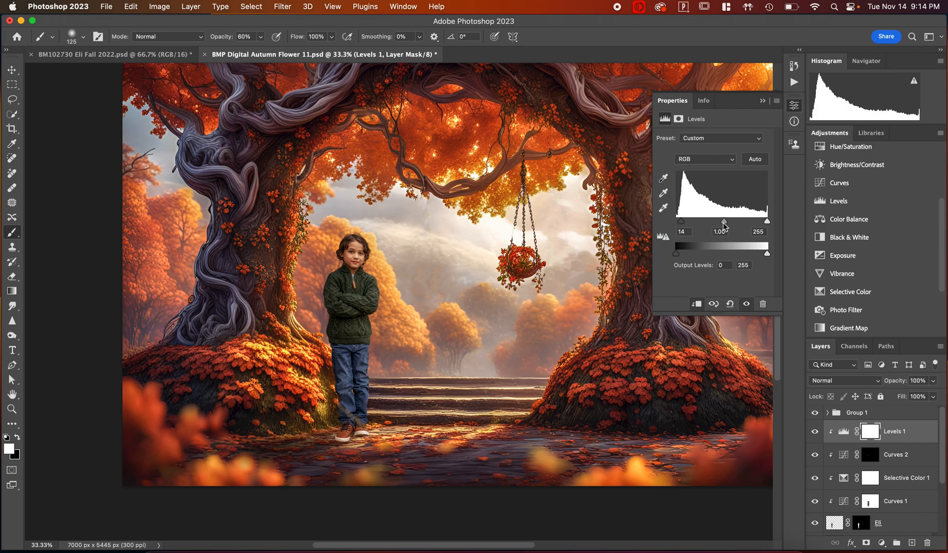
- Set the Levels white input to 226 with the midtone at 1.00, and close the adjustment's settings
left_click_drag(724, 225, 759, 222)
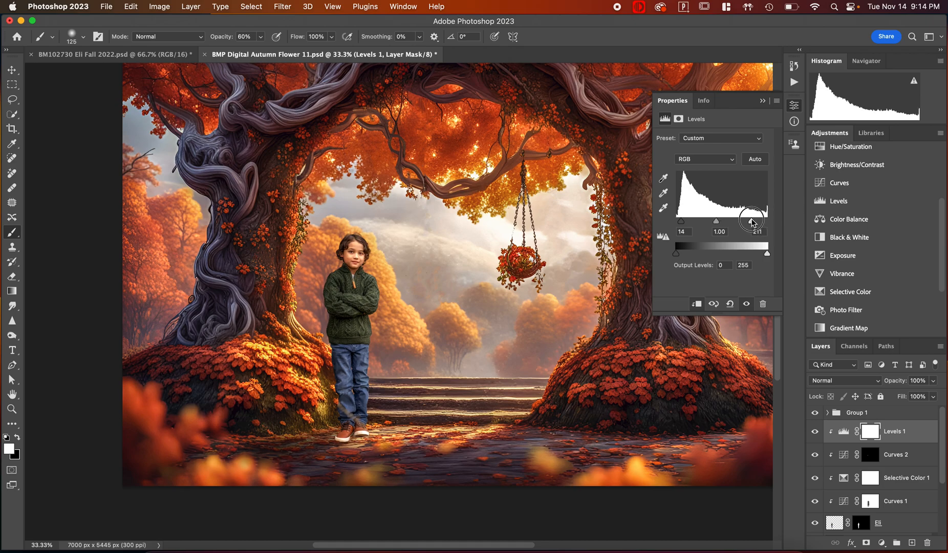
left_click_drag(749, 221, 758, 223)
key("super+equal")
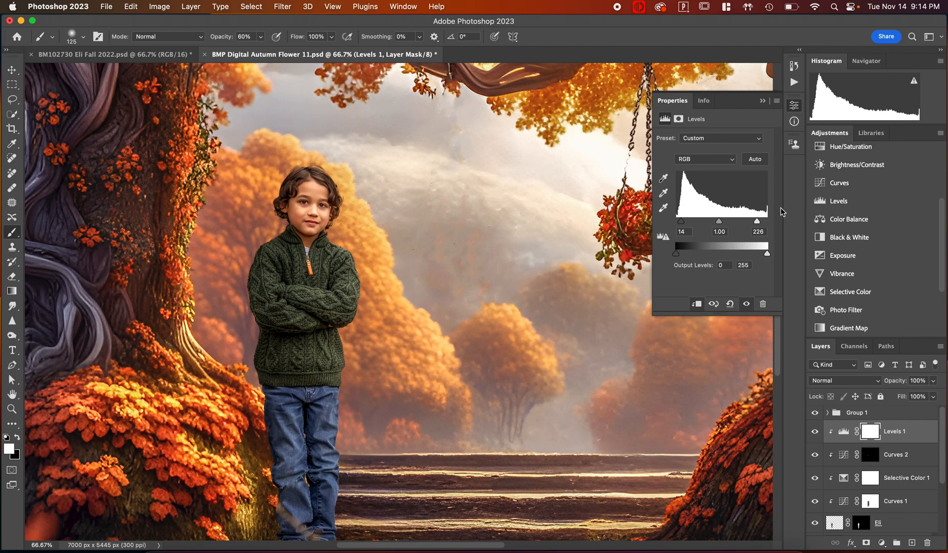
mouse_move(758, 224)
left_mouse_down()
mouse_move(769, 226)
mouse_move(757, 221)
left_mouse_up()
left_click(763, 102)
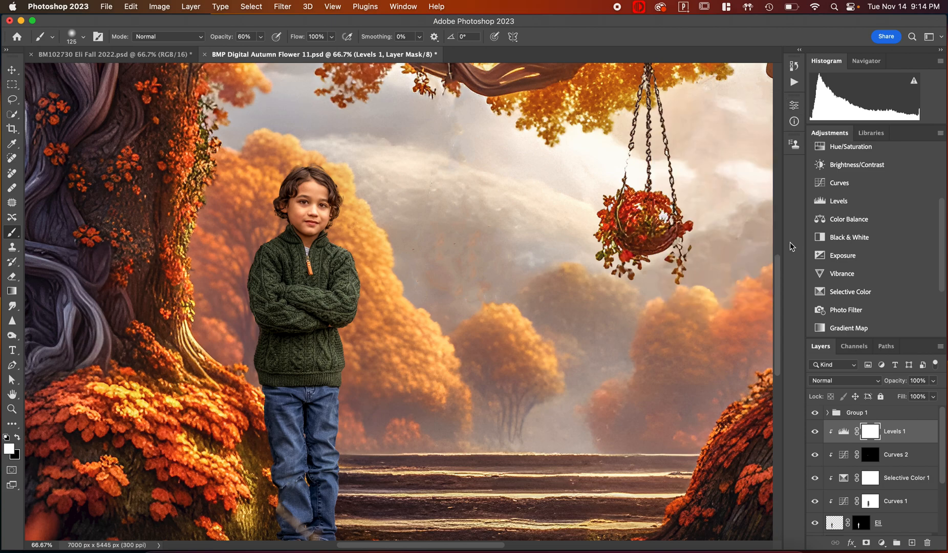
- Try adjusting the Levels 1 layer's opacity and leave it at 100%
left_click(917, 434)
left_click(934, 381)
mouse_move(932, 393)
left_mouse_down()
mouse_move(825, 408)
mouse_move(944, 404)
left_mouse_up()
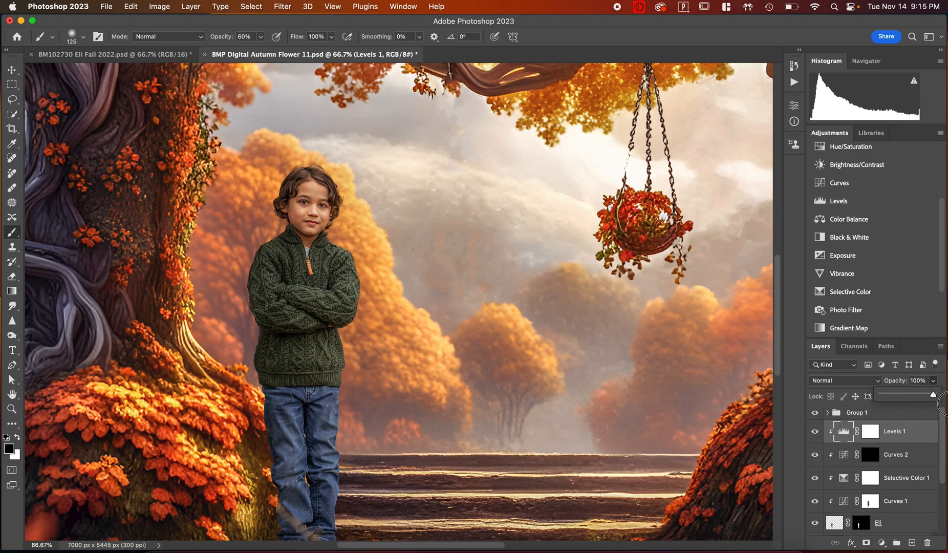
left_click(912, 433)
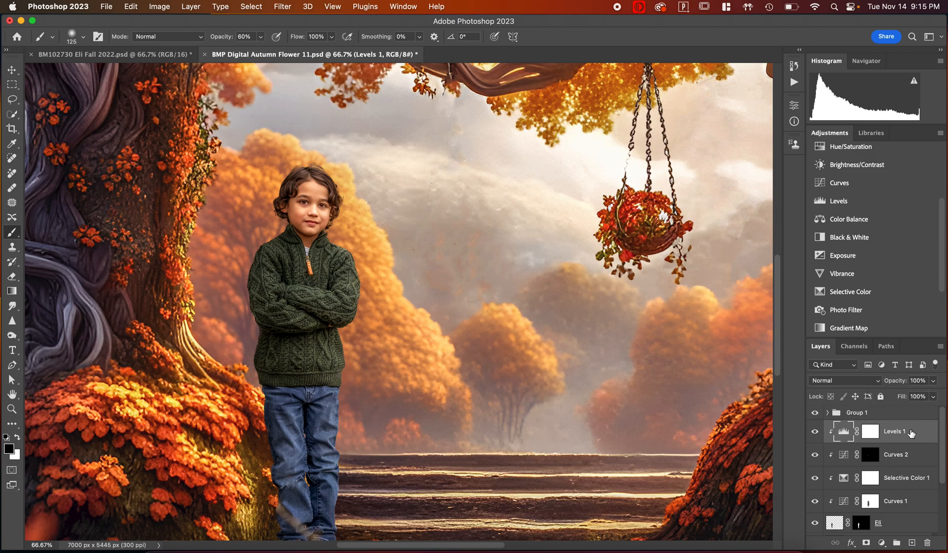
- Compare the boy with the Levels 1 layer off and on, and review the blend across the full composite
left_click(816, 433)
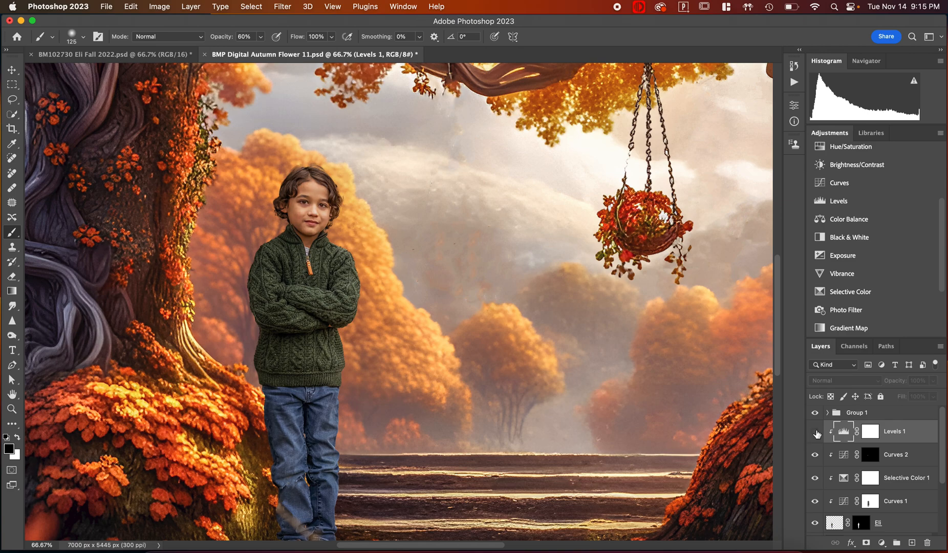
left_click(816, 432)
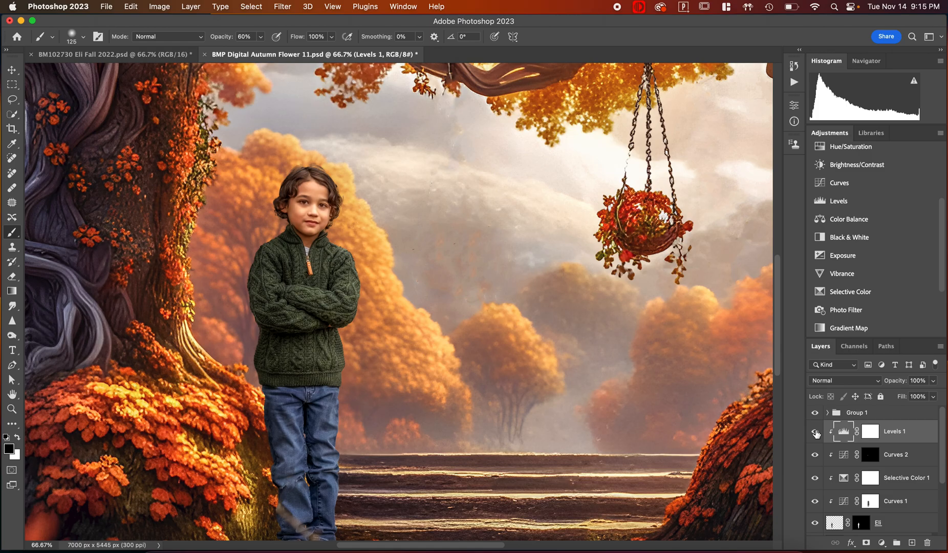
key("super+minus")
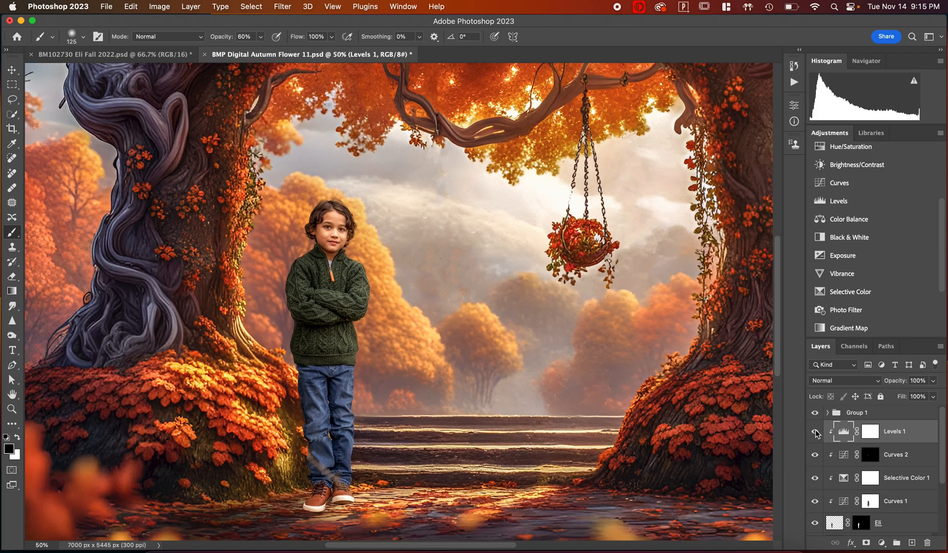
key("super+minus")
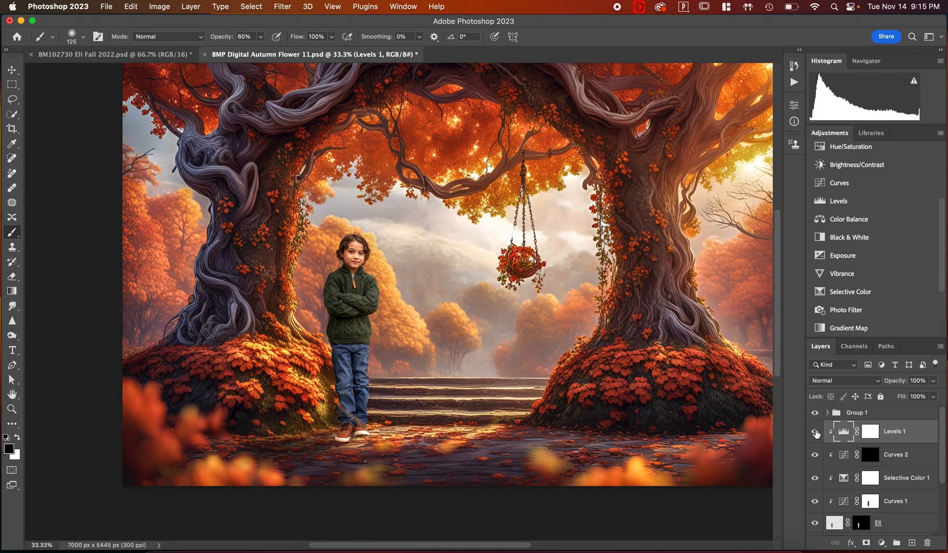
key("super+minus")
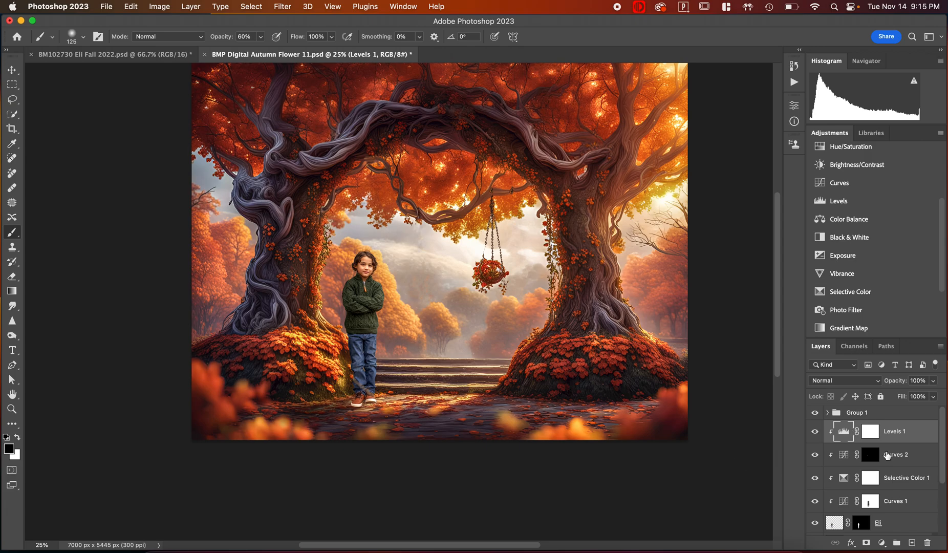
- Save the current state of the composite as a new history snapshot
left_click(794, 68)
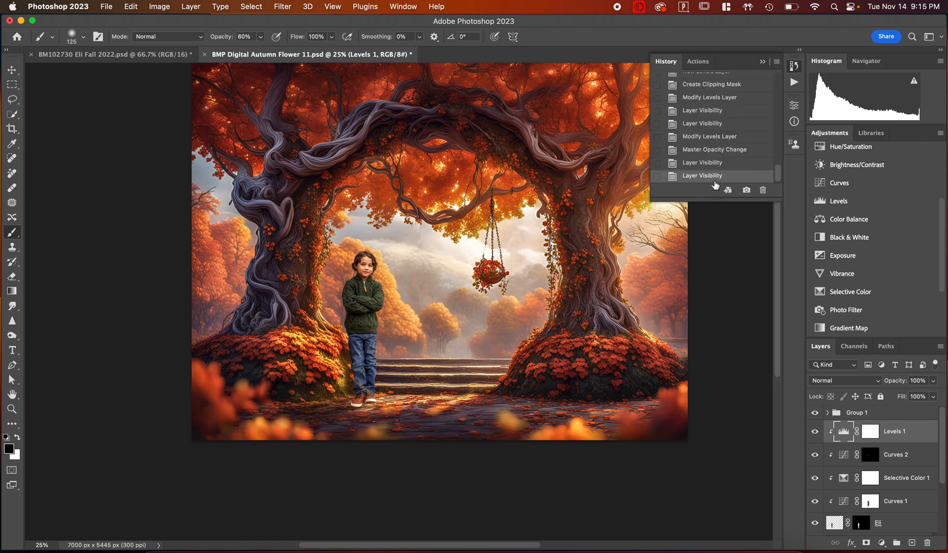
left_click(748, 190)
scroll(733, 127, "down", 5)
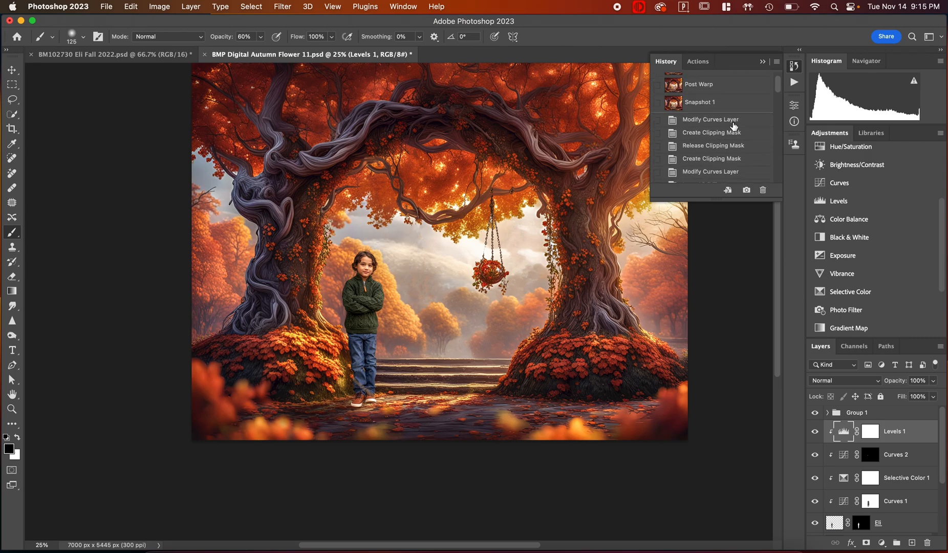
- Browse the installed actions for skin, haze, light and subject effects, and locate the Sweet Soul Studio Outdoor Painterly set
left_click(700, 62)
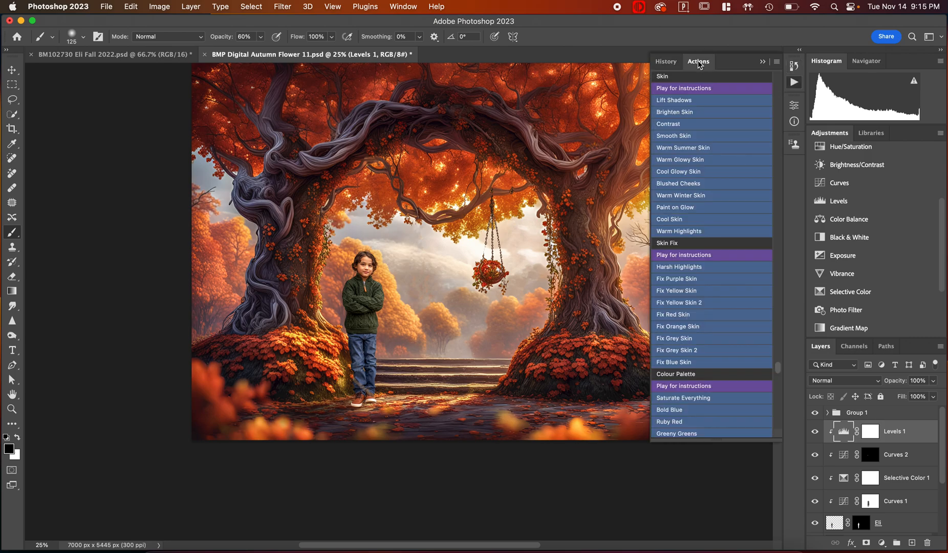
scroll(695, 278, "down", 10)
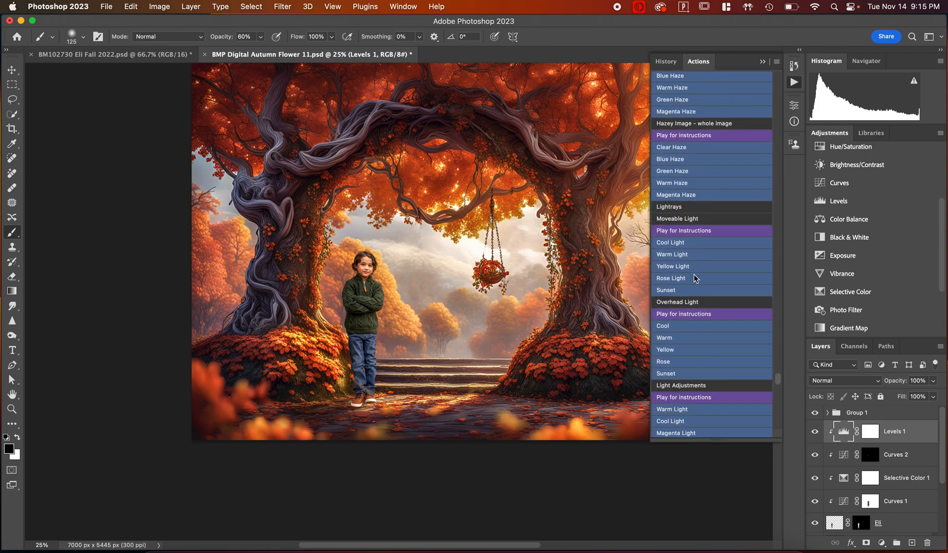
scroll(694, 278, "down", 5)
scroll(695, 278, "down", 15)
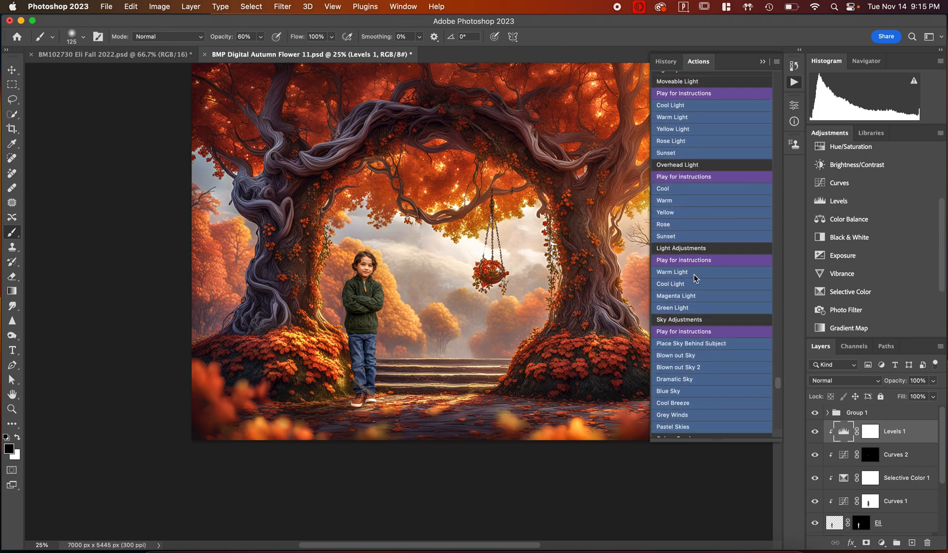
scroll(695, 278, "up", 15)
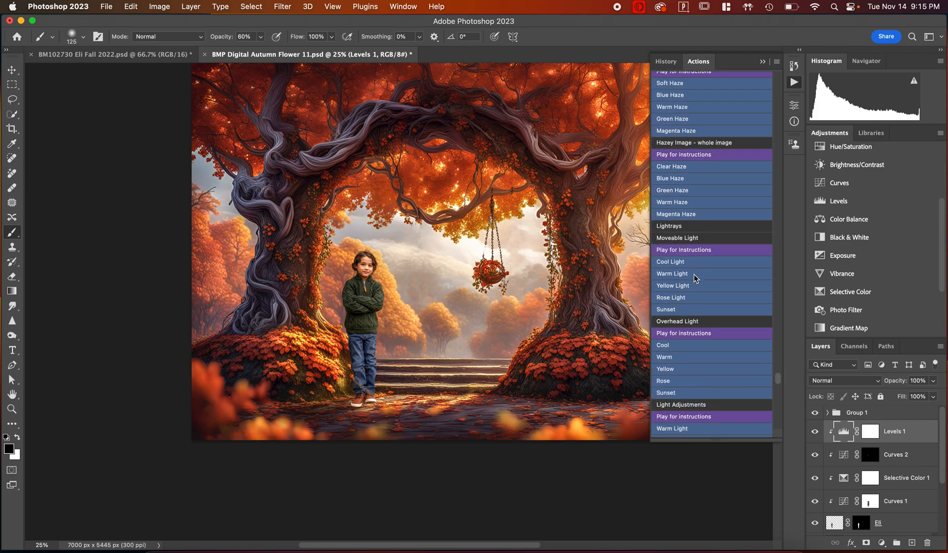
scroll(695, 278, "up", 14)
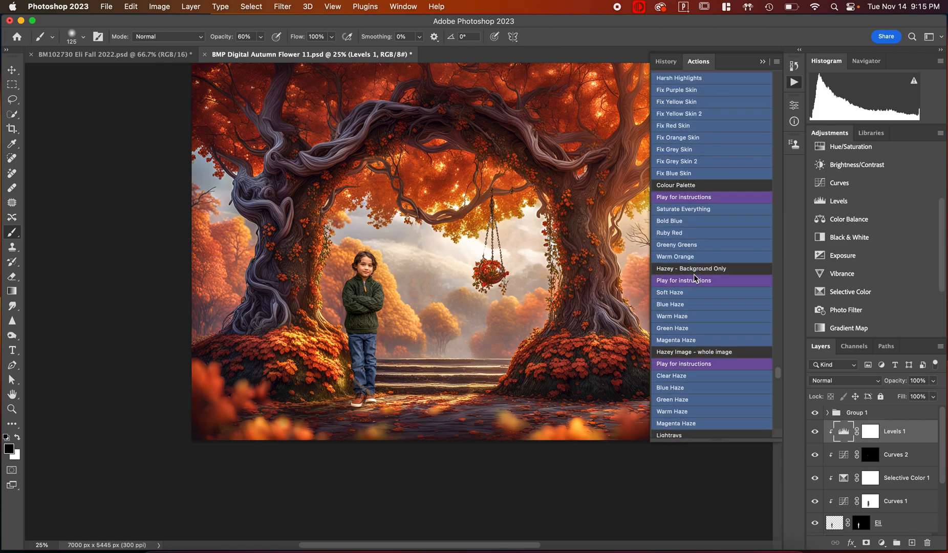
scroll(695, 278, "up", 15)
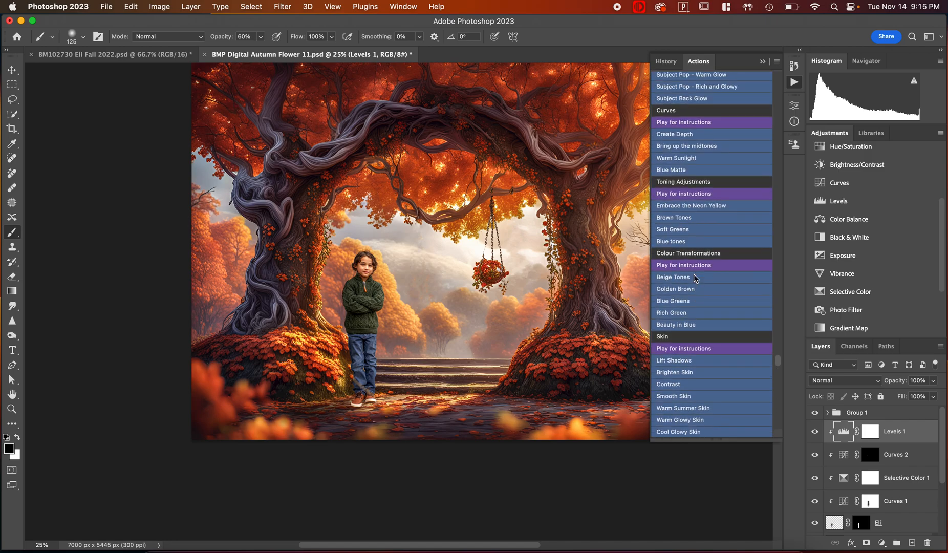
scroll(697, 278, "up", 12)
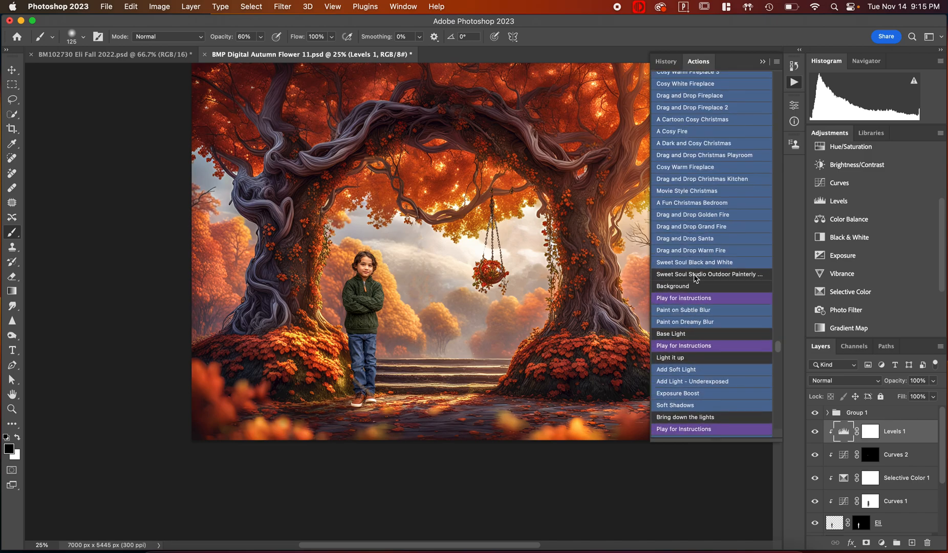
scroll(697, 278, "down", 2)
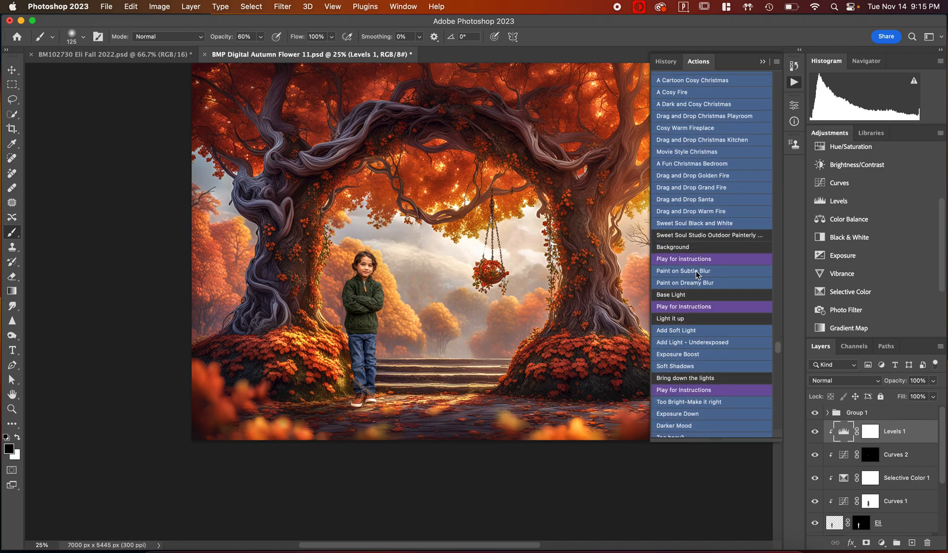
scroll(726, 243, "down", 5)
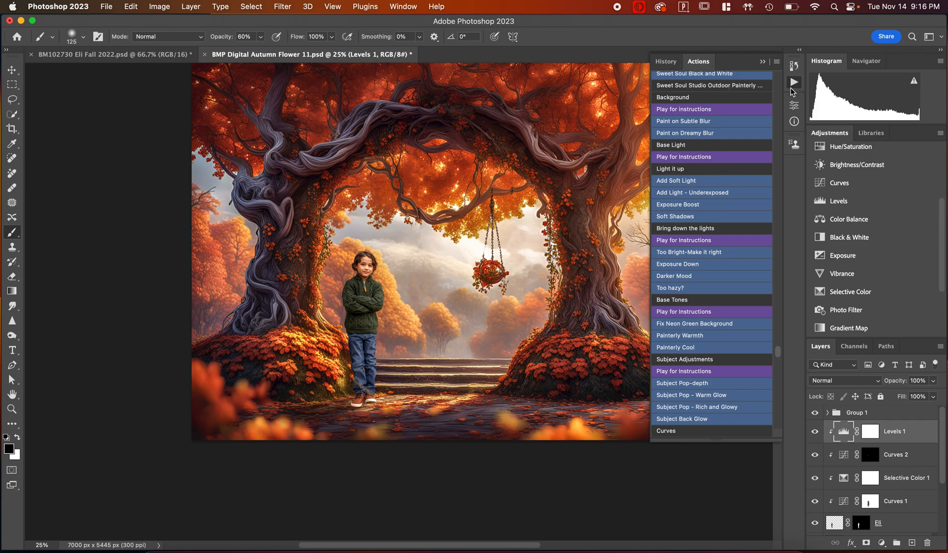
- Turn off Button Mode for the actions and collapse the Magenta, Warm, Green, Blue and Clear Haze actions of the whole-image haze set
left_click(777, 63)
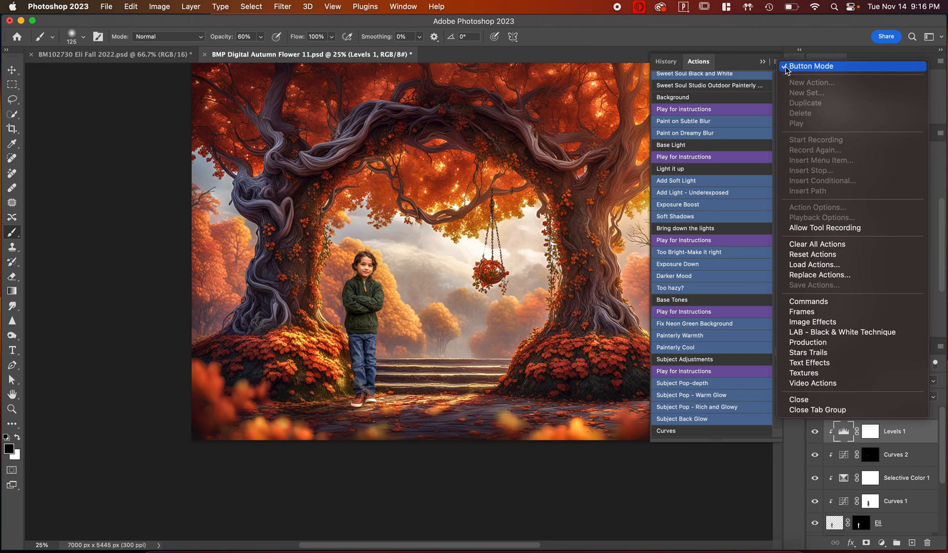
left_click(787, 68)
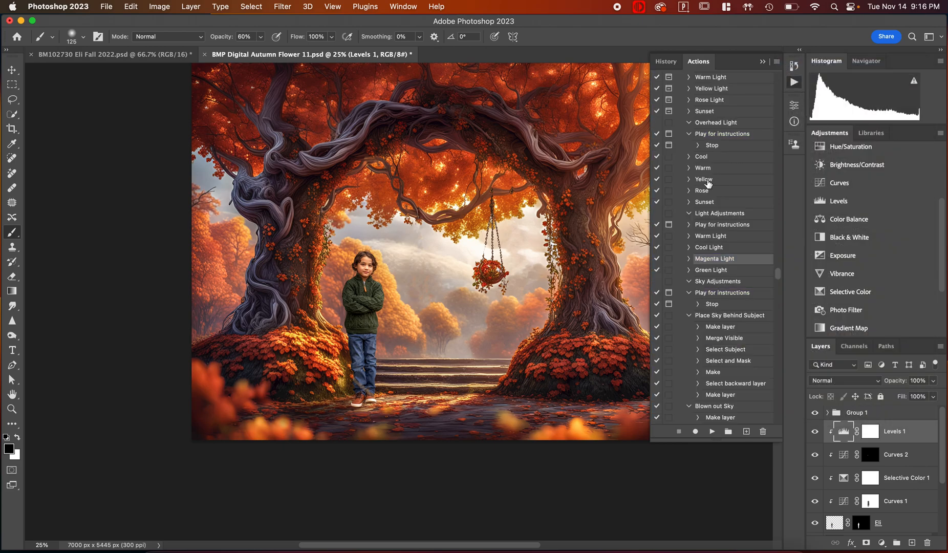
scroll(691, 194, "up", 5)
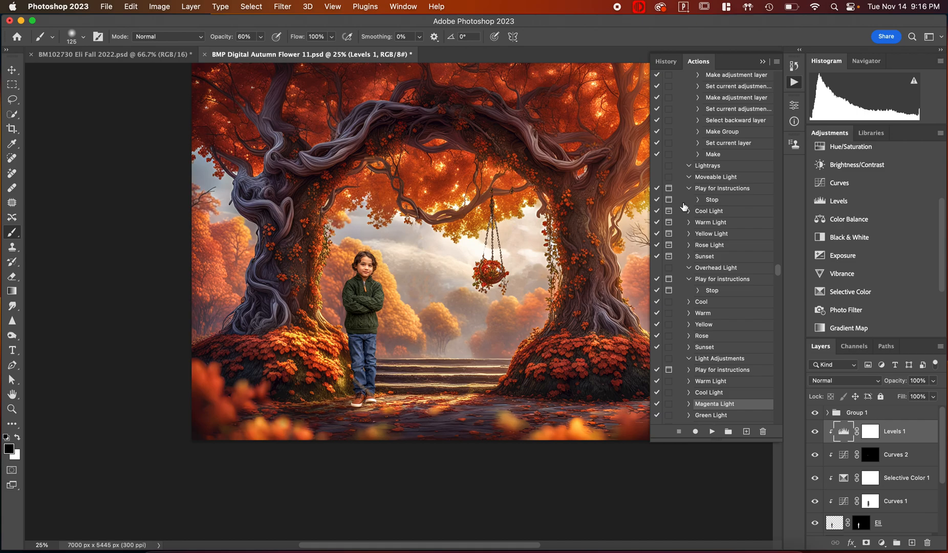
scroll(684, 218, "up", 5)
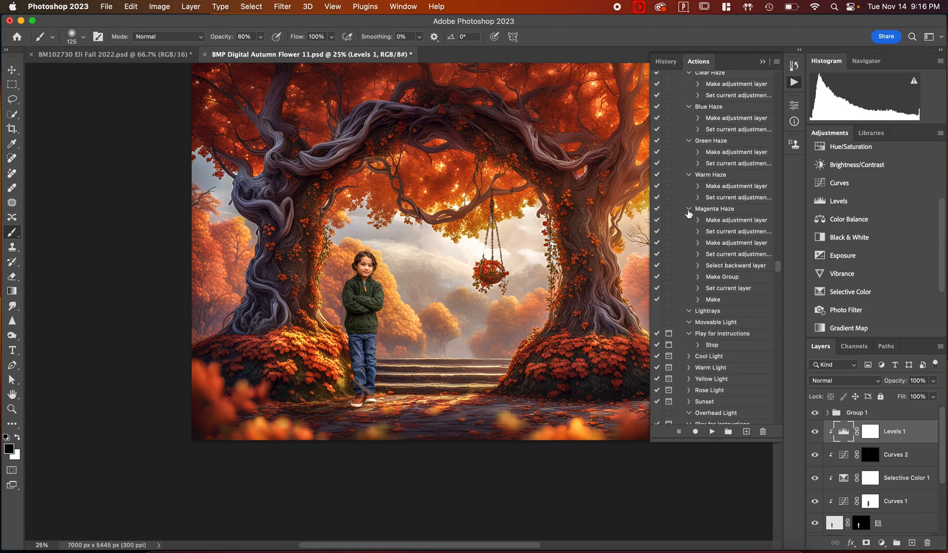
left_click(689, 209)
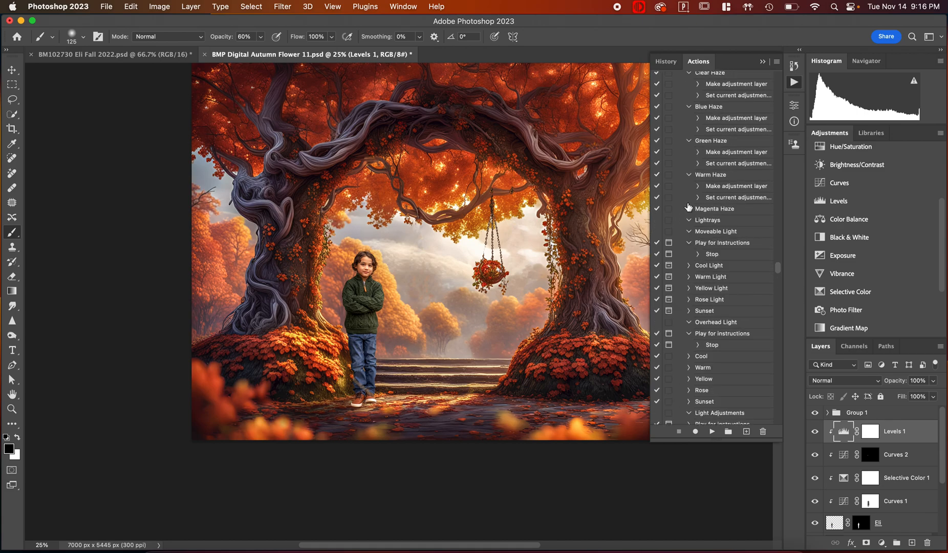
left_click(690, 175)
left_click(689, 141)
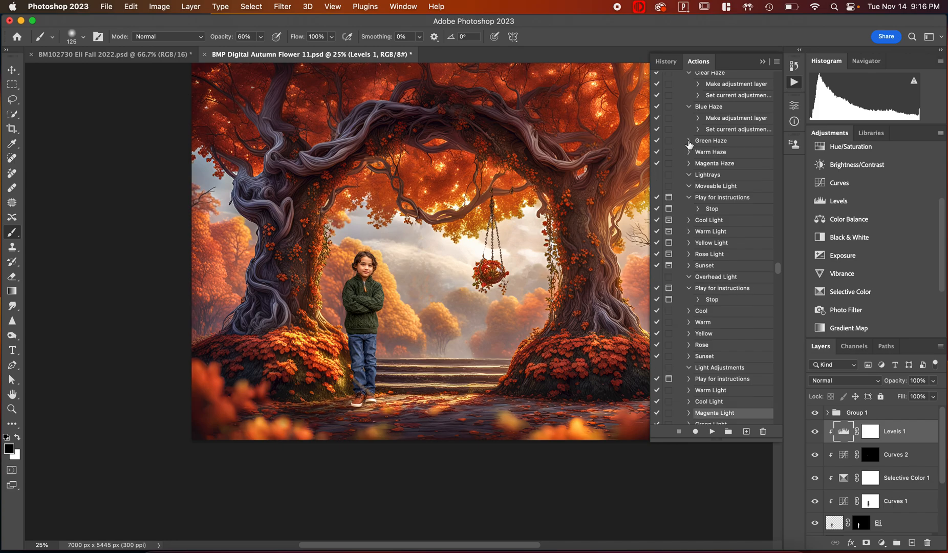
left_click(689, 107)
scroll(690, 116, "up", 3)
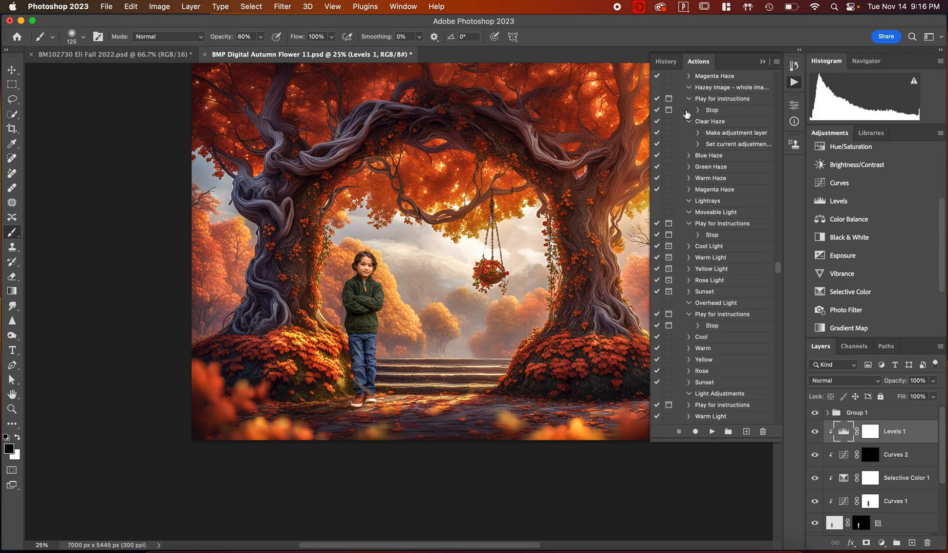
left_click(689, 122)
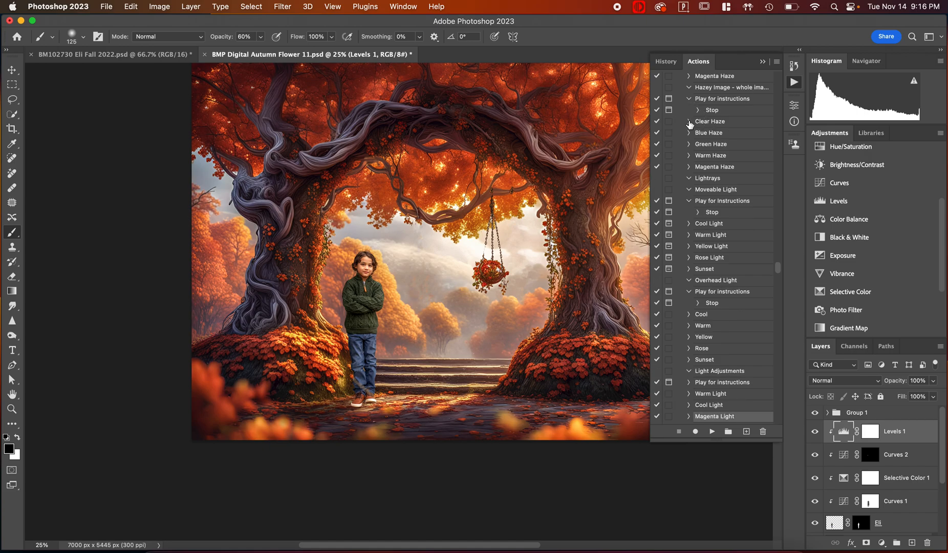
- Restore Button Mode for the actions and run the Add Soft Light action on the composite
left_click(777, 62)
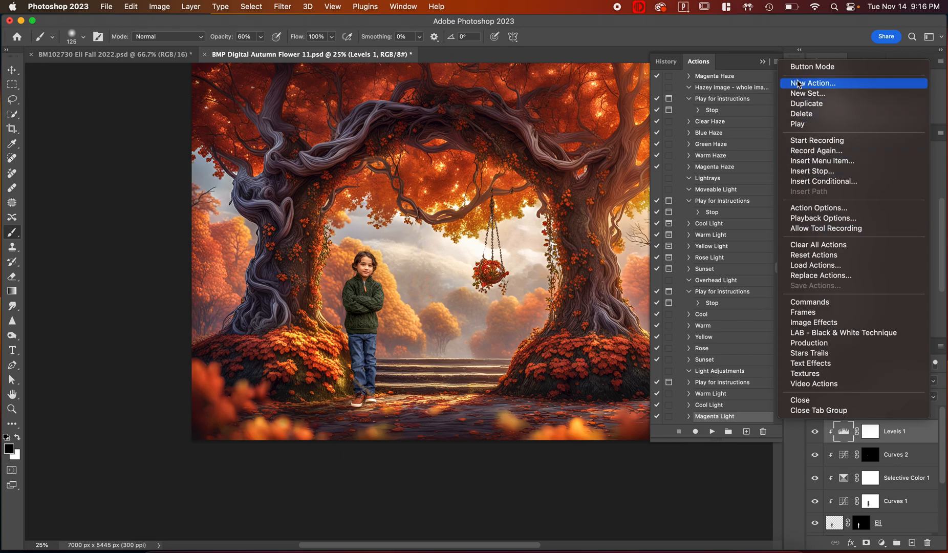
left_click(808, 67)
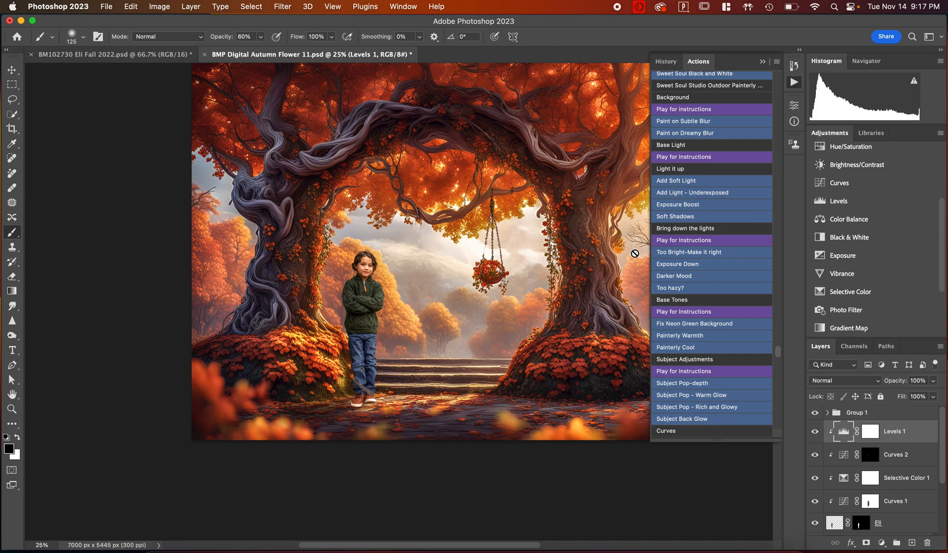
left_click(677, 180)
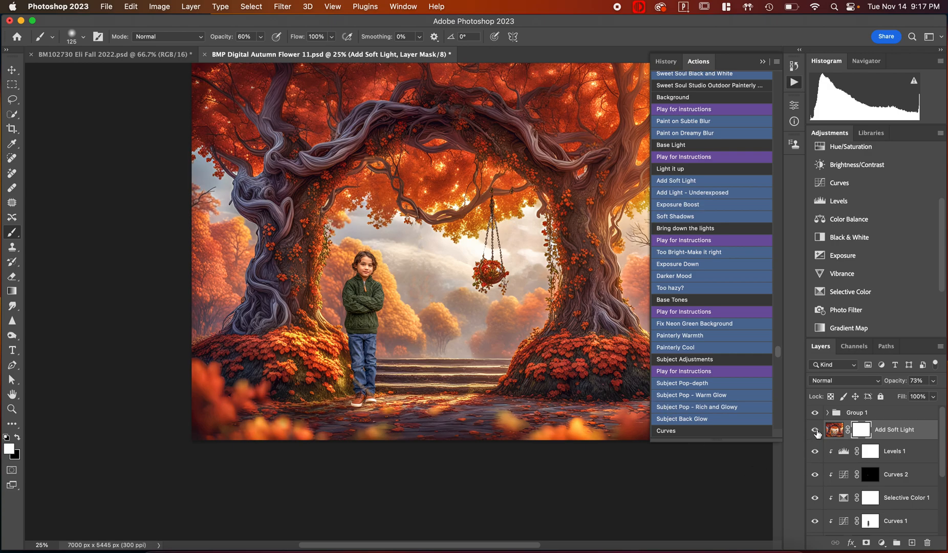
- Compare the composite with the Add Soft Light layer off and on, leaving the layer visible
left_click(814, 452)
left_click(814, 470)
left_click(815, 458)
left_click(815, 466)
left_click(815, 499)
left_click(815, 478)
left_click(815, 458)
left_click(815, 449)
left_click(815, 478)
left_click(814, 497)
left_click(816, 431)
left_click(815, 431)
left_click(816, 431)
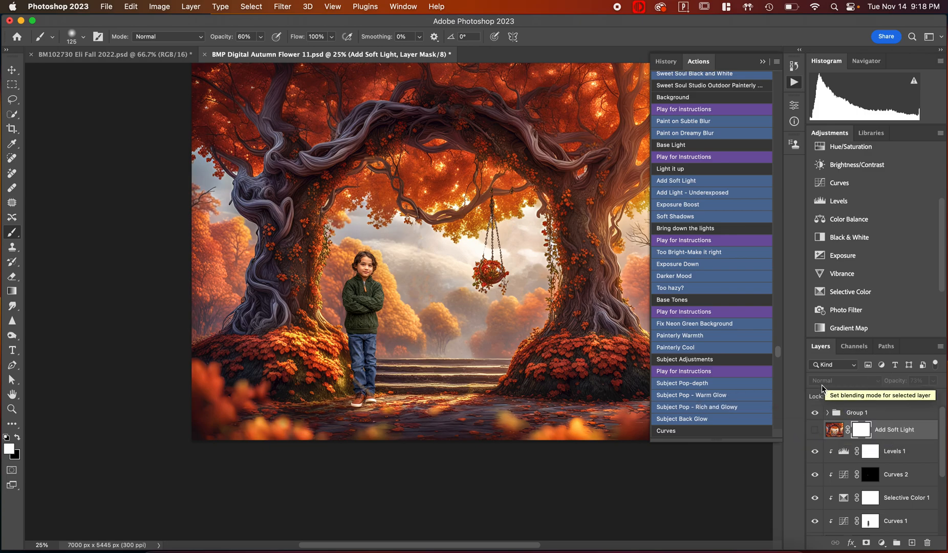
left_click(816, 430)
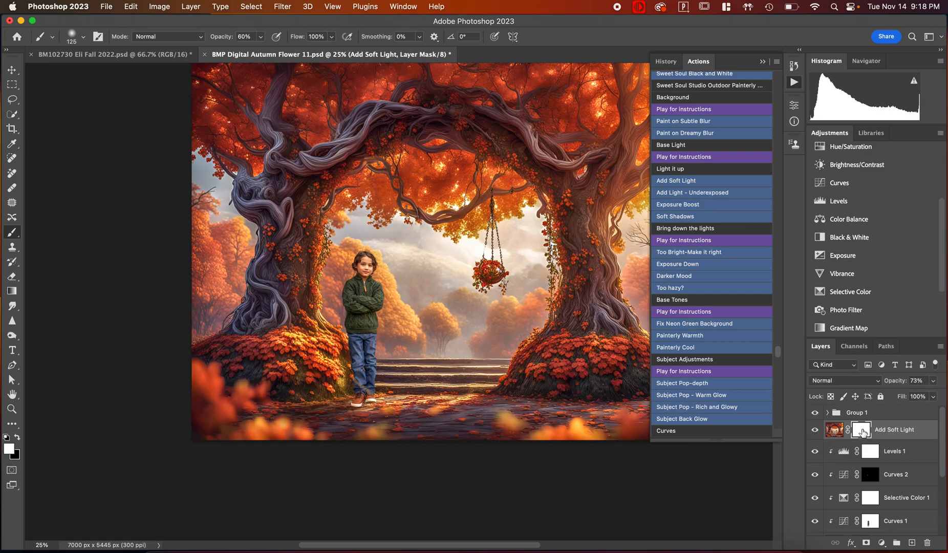
- Reduce the Add Soft Light layer's opacity to 16%, checking the image with the layer off and on
scroll(558, 399, "right", 5)
scroll(559, 399, "up", 1)
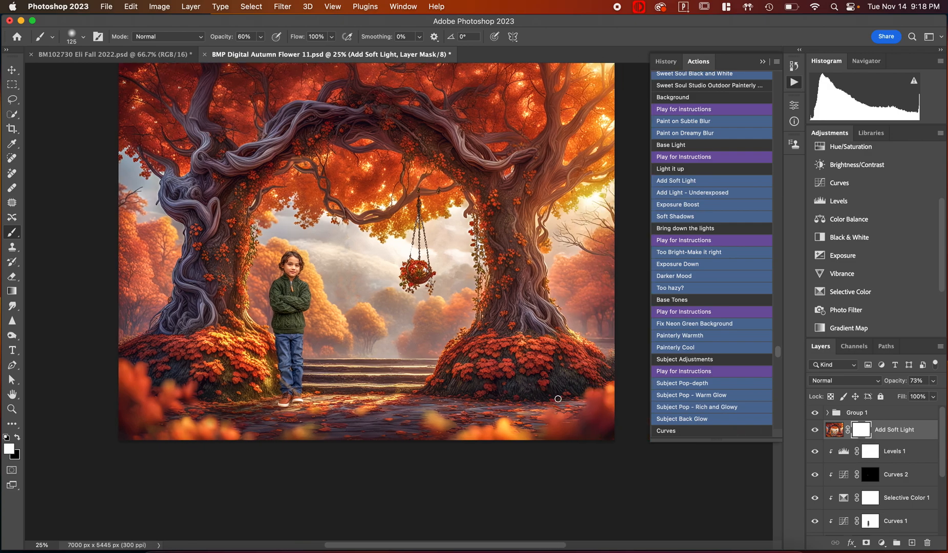
scroll(558, 399, "left", 2)
scroll(558, 399, "up", 2)
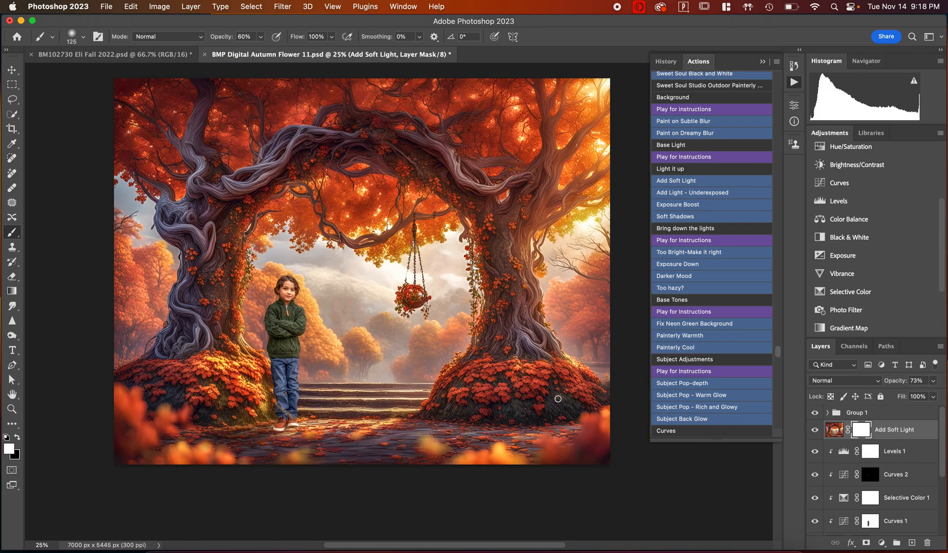
left_click(935, 384)
left_click_drag(927, 395, 897, 399)
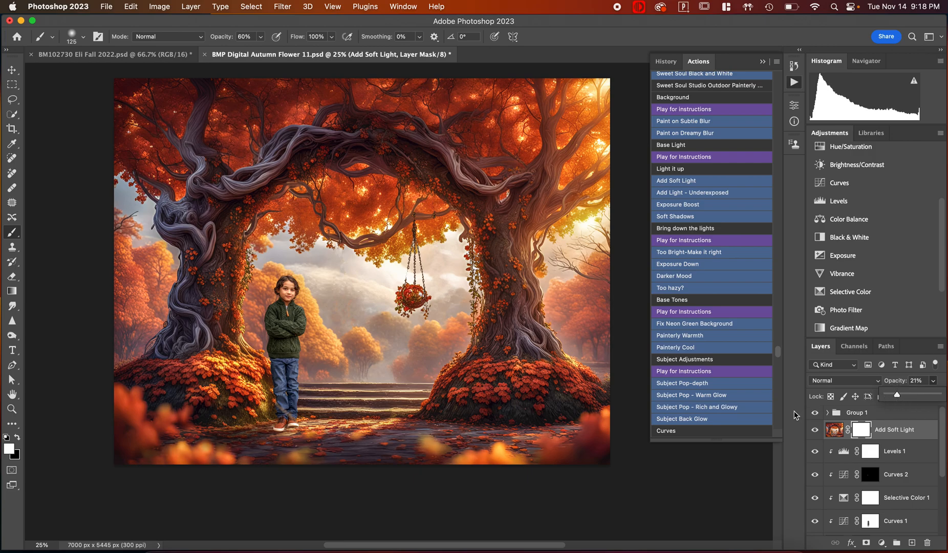
left_click(815, 430)
left_click(814, 430)
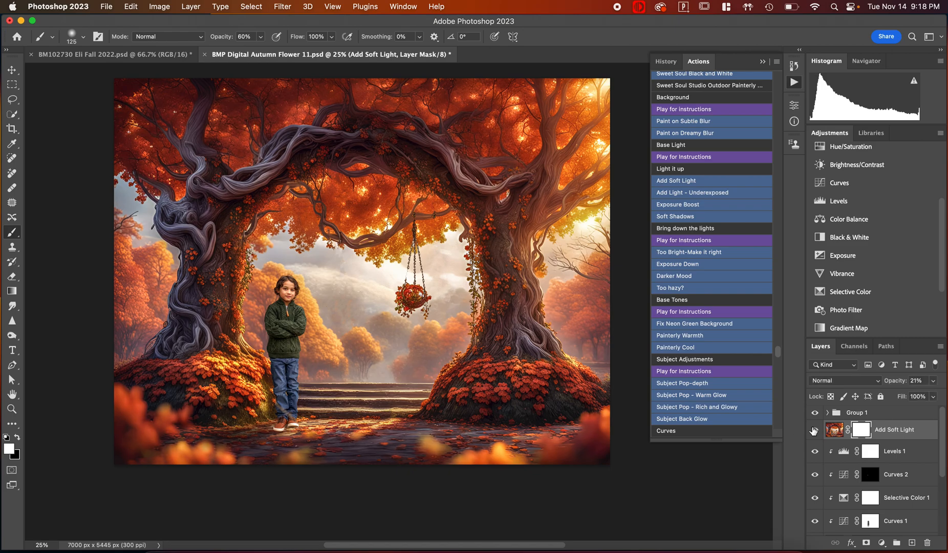
left_click(935, 385)
left_click_drag(898, 398, 896, 399)
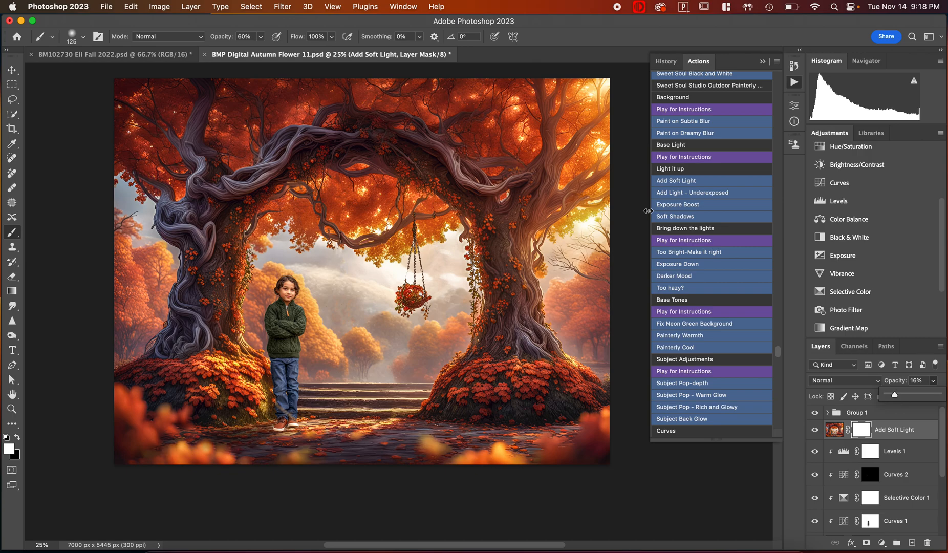
- Examine the light, base tone, subject, curves and toning actions, and compare the image with the Add Soft Light layer off and on
scroll(675, 226, "down", 3)
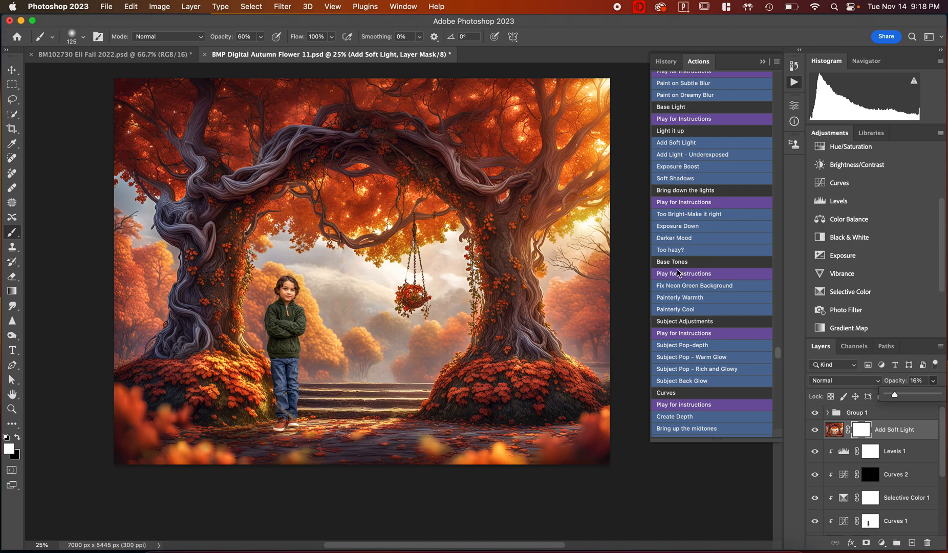
scroll(689, 225, "down", 5)
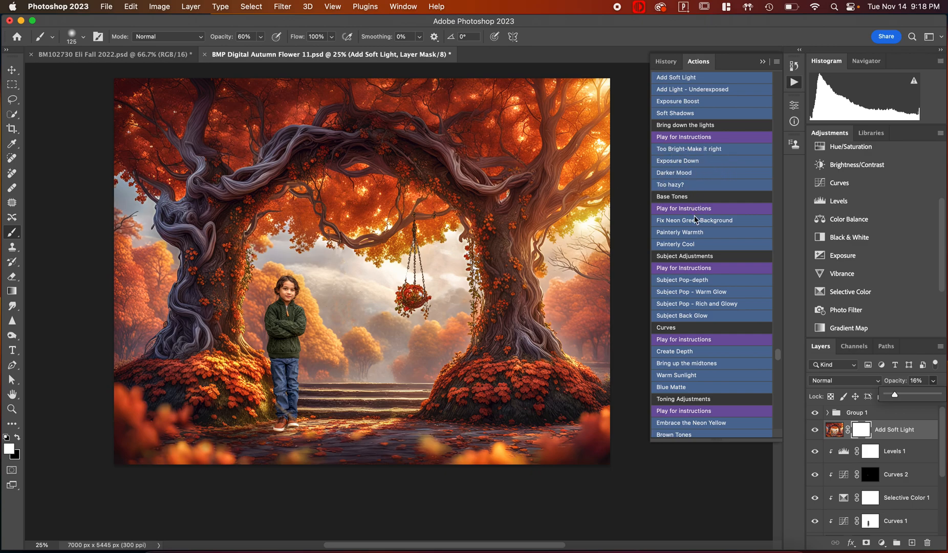
scroll(691, 234, "down", 3)
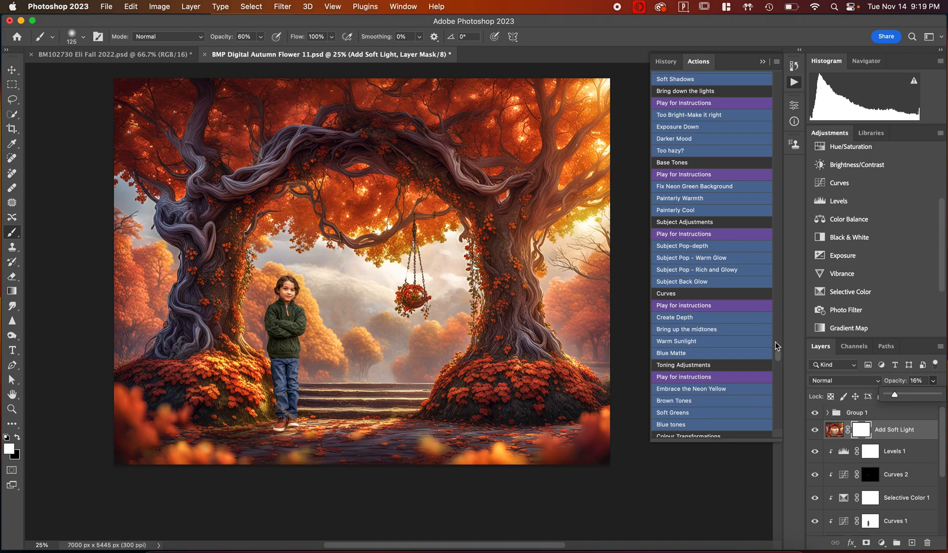
left_click(815, 431)
left_click(816, 431)
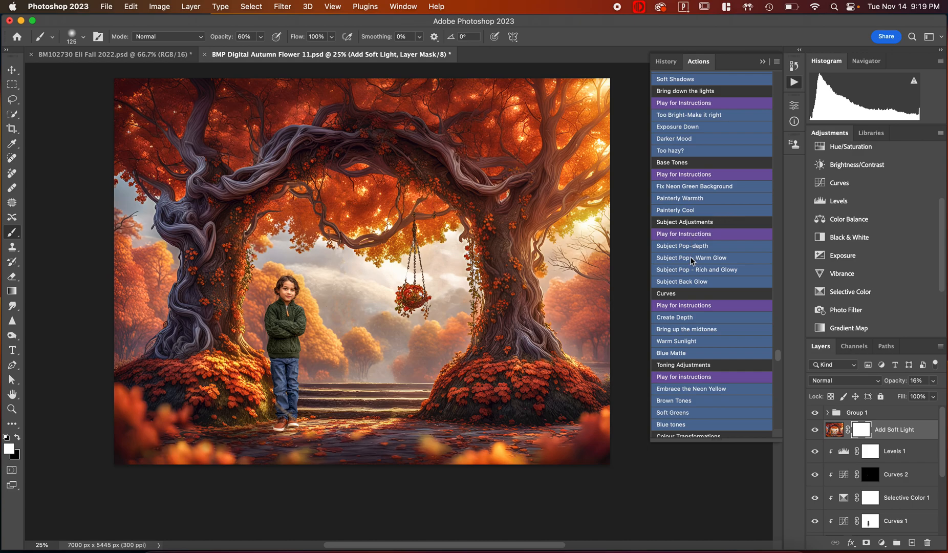
scroll(691, 260, "down", 2)
scroll(691, 261, "down", 5)
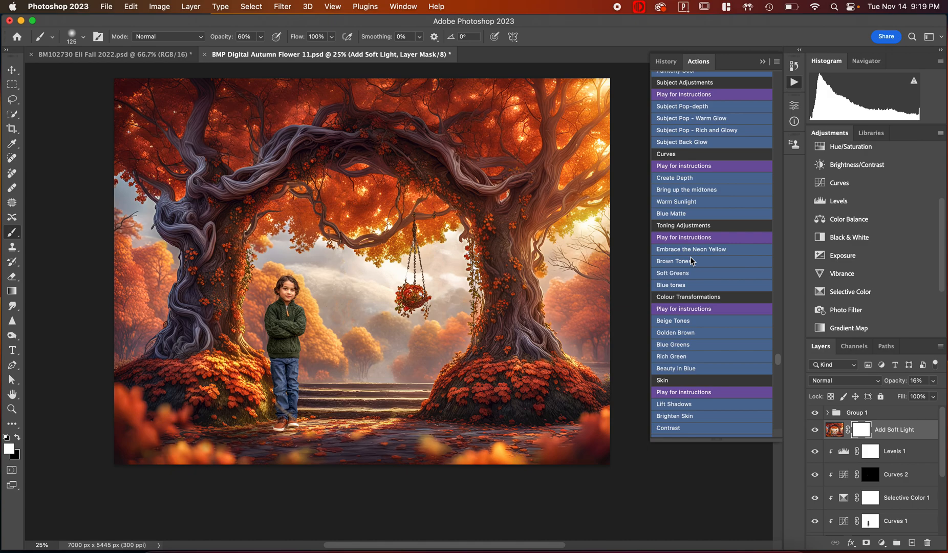
scroll(691, 260, "down", 1)
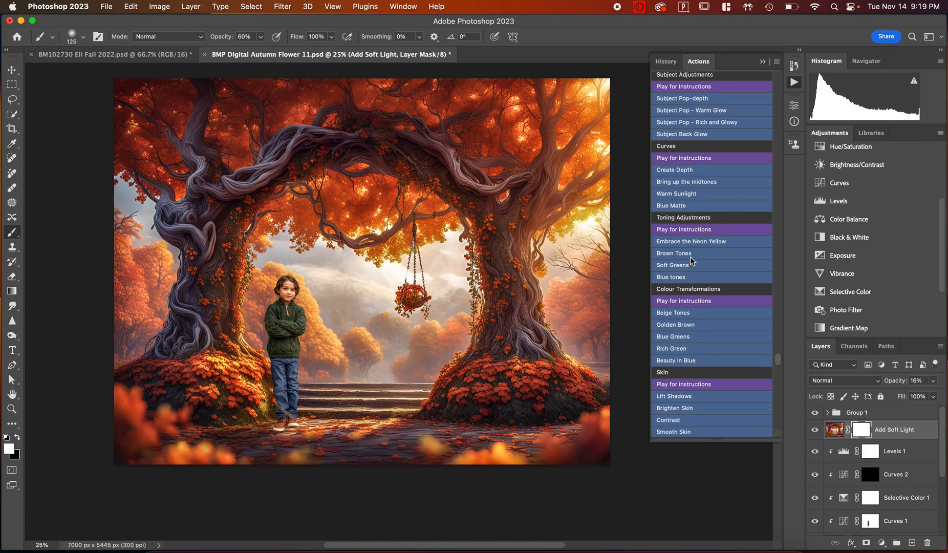
scroll(692, 261, "up", 8)
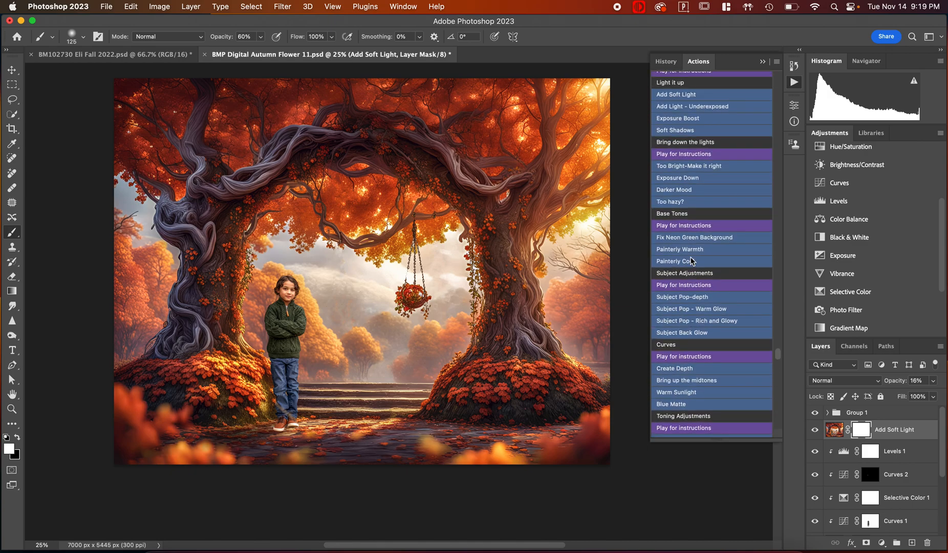
scroll(708, 168, "up", 4)
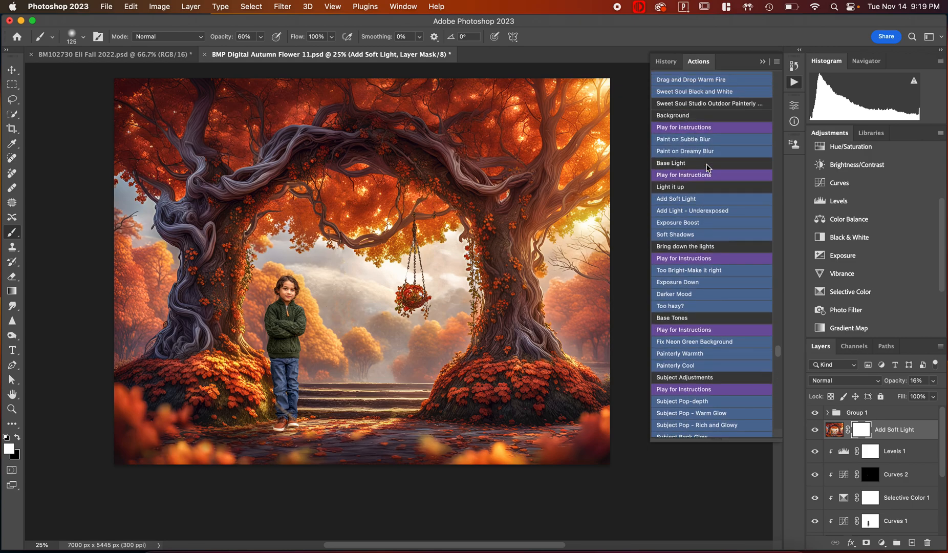
- Examine the colour transformation, skin, haze, lightray and light adjustment actions in the painterly action set
scroll(707, 168, "down", 10)
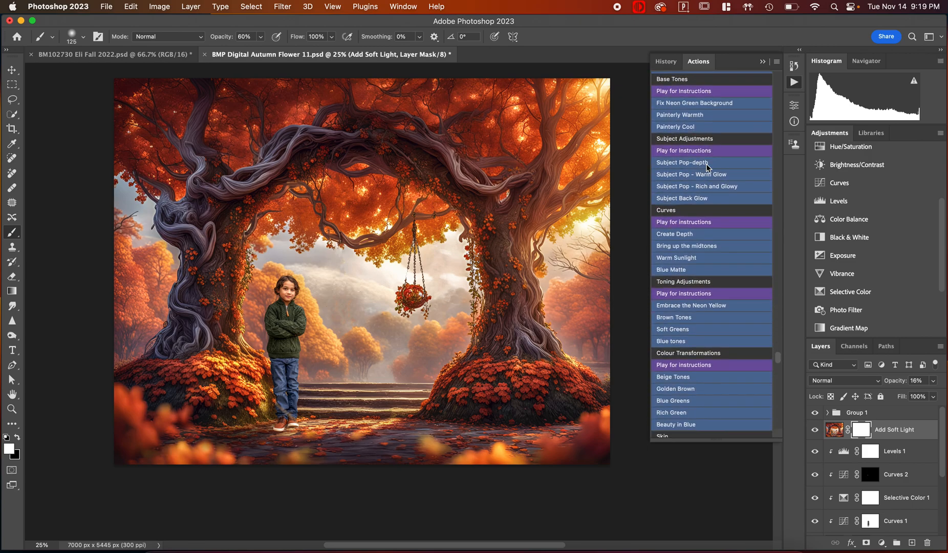
scroll(707, 165, "down", 10)
scroll(707, 168, "down", 13)
scroll(709, 167, "down", 7)
scroll(708, 168, "down", 5)
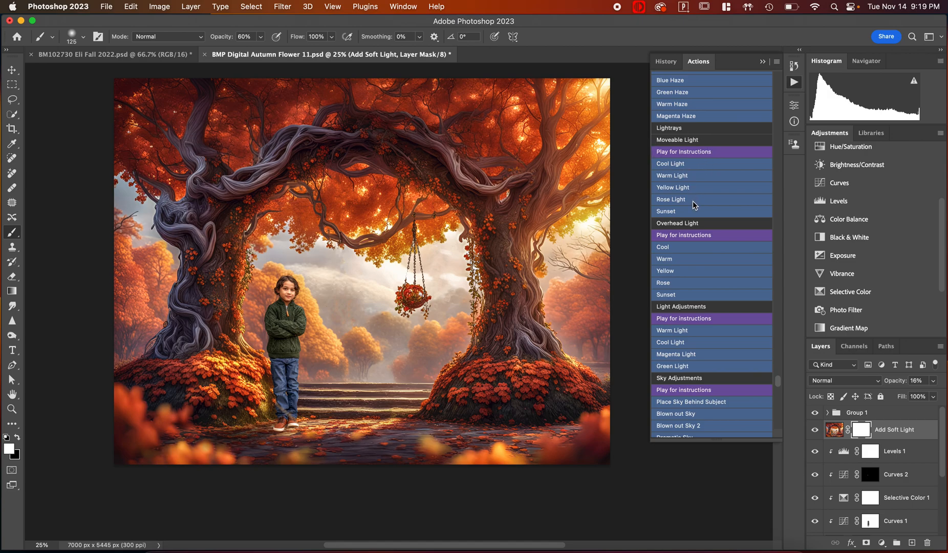
scroll(694, 205, "down", 1)
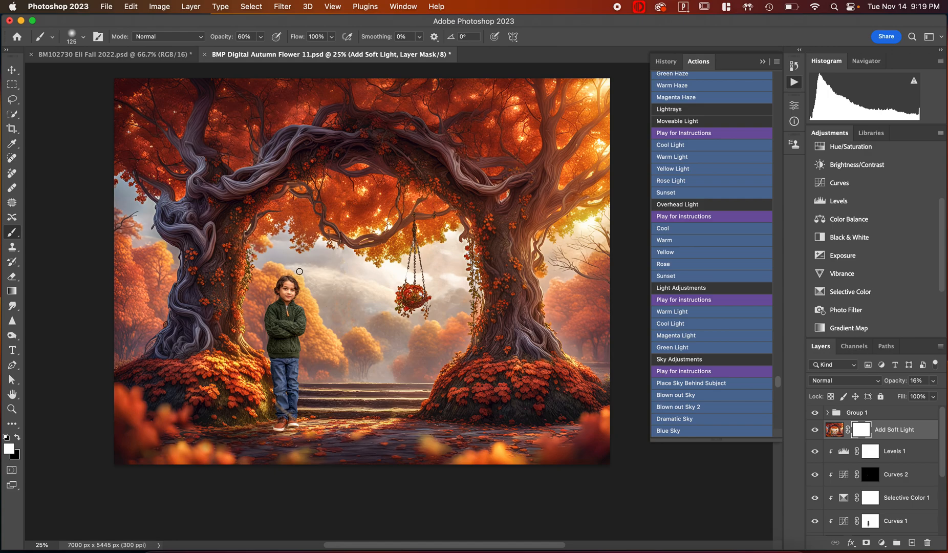
- Hide the Add Soft Light layer and delete it from the composite
left_click(817, 431)
left_click(835, 431)
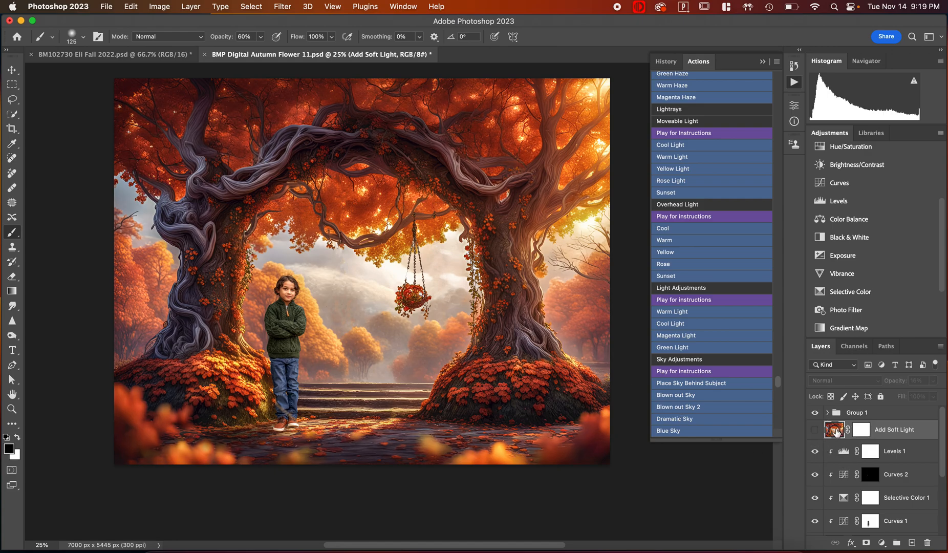
left_click(928, 543)
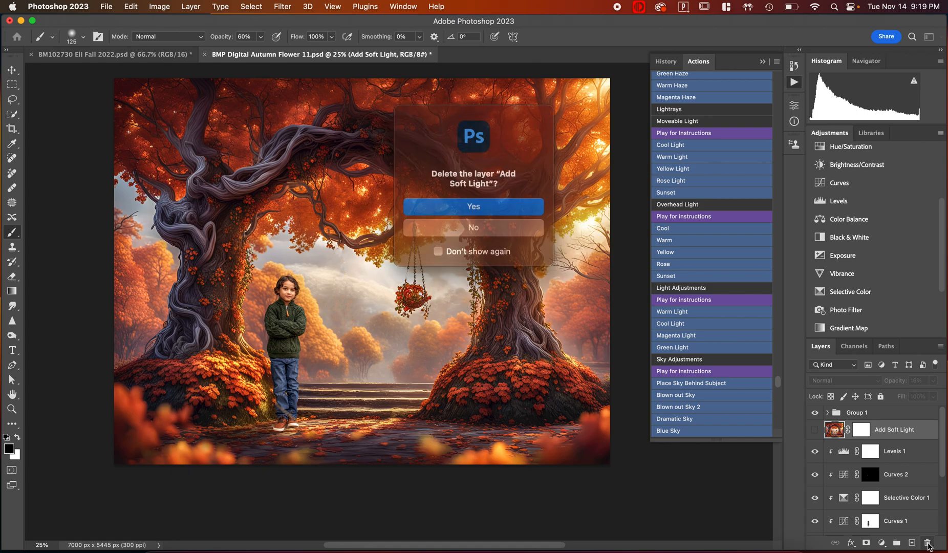
left_click(453, 204)
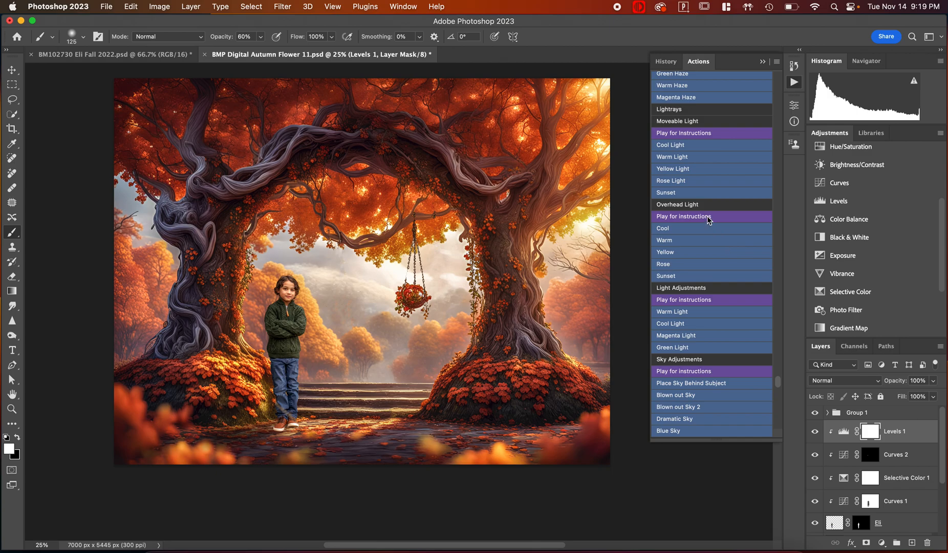
- Examine the sky, colour overlay, painterly filter, bokeh, finishing touch, black and white and social media save actions
scroll(695, 248, "down", 10)
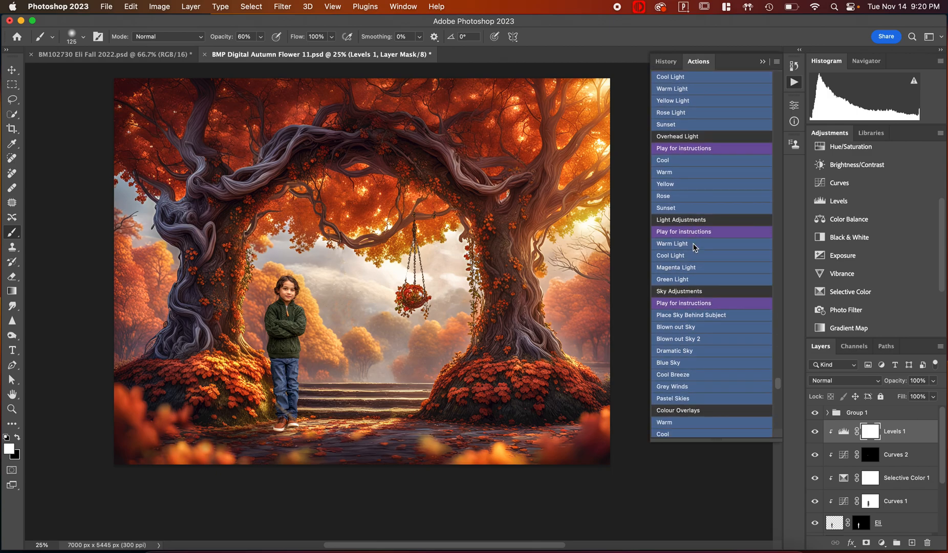
scroll(694, 248, "down", 3)
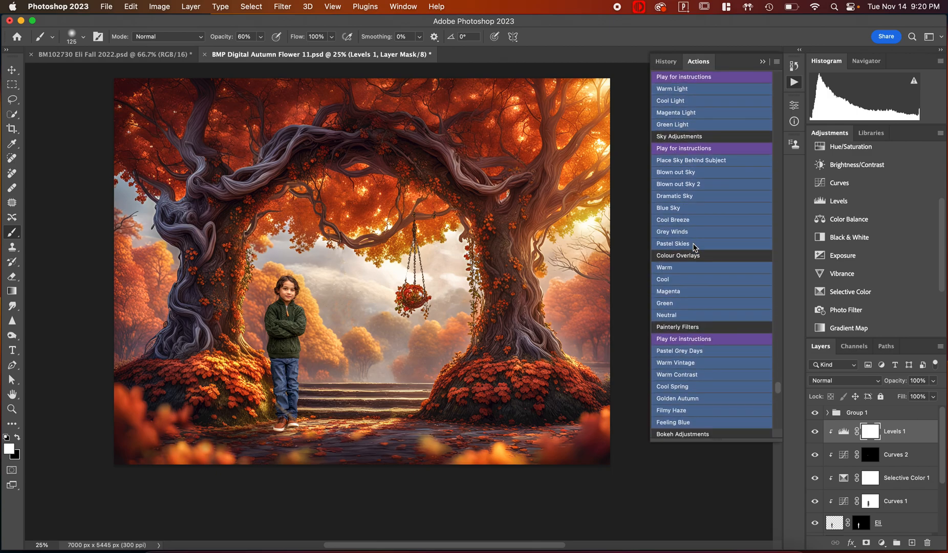
scroll(695, 247, "down", 11)
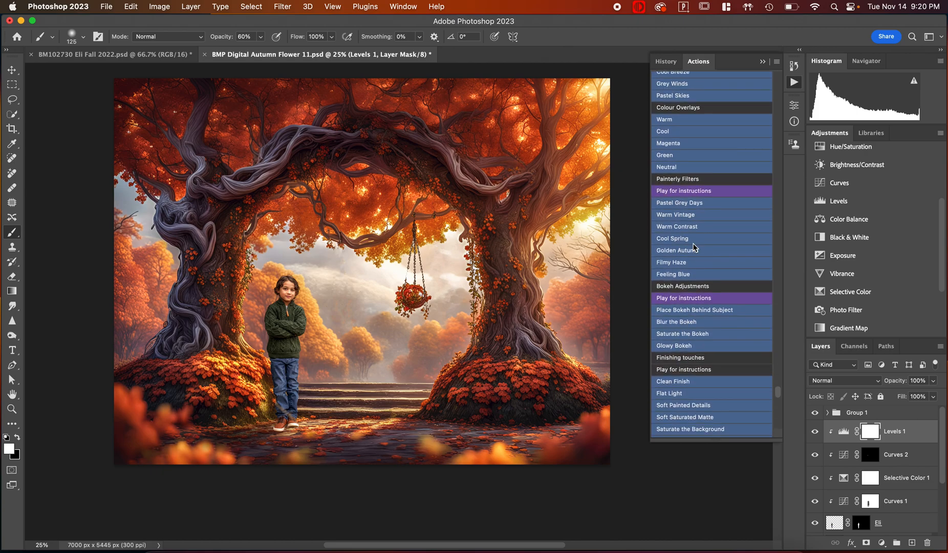
scroll(694, 248, "down", 9)
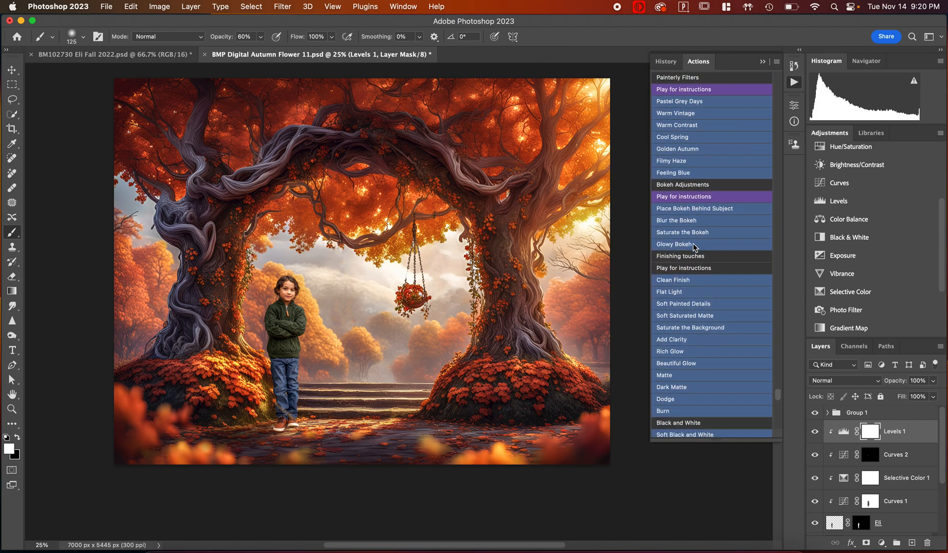
scroll(695, 256, "down", 4)
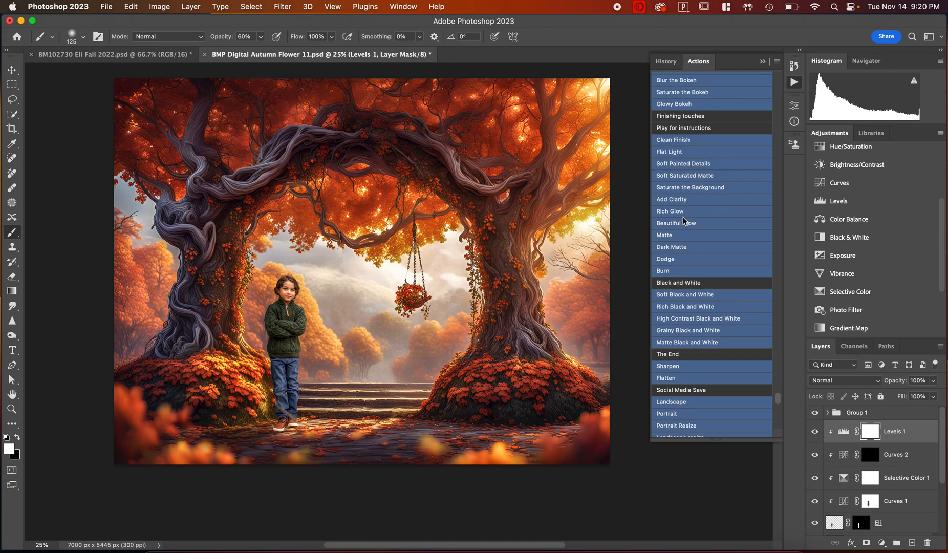
scroll(697, 256, "down", 4)
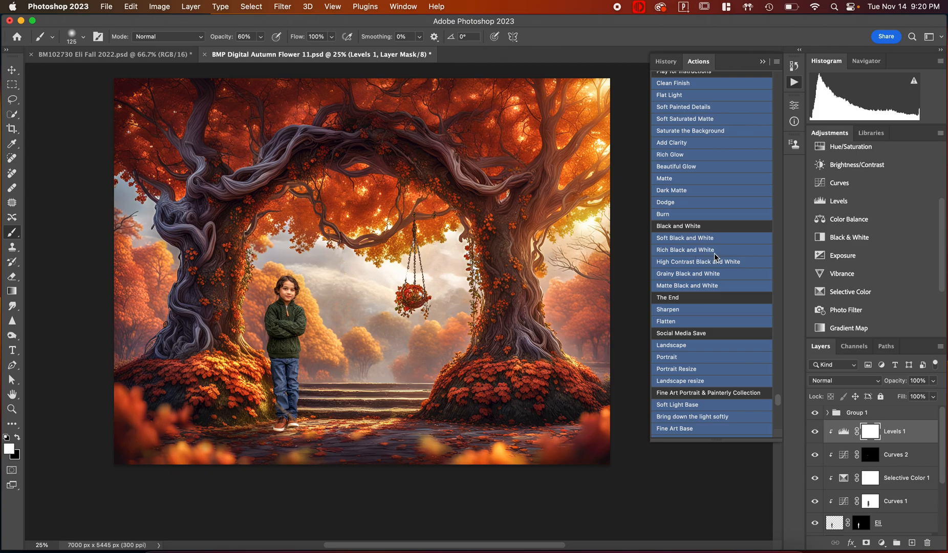
- Look back through the finishing, filter, light, haze, colour palette and skin actions for one that suits the composite
scroll(714, 253, "up", 4)
scroll(715, 254, "up", 2)
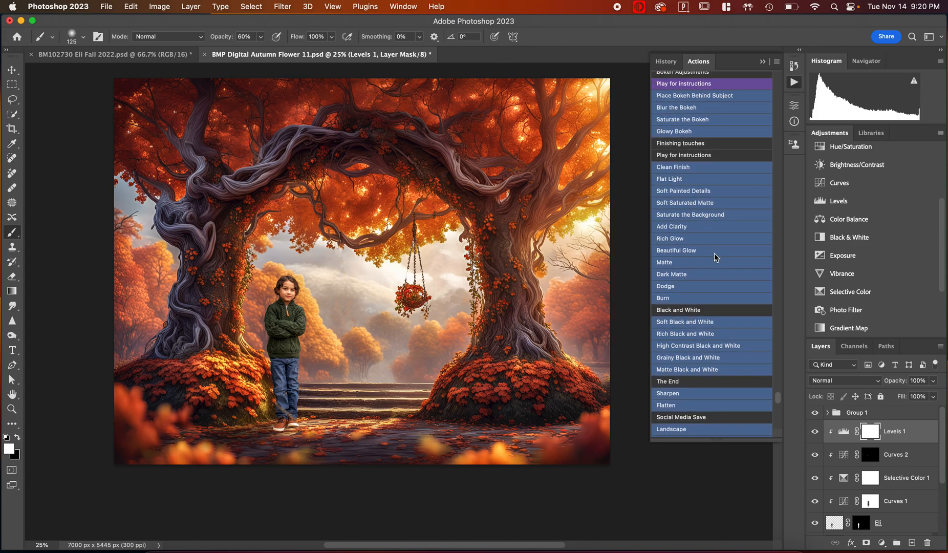
scroll(715, 257, "up", 5)
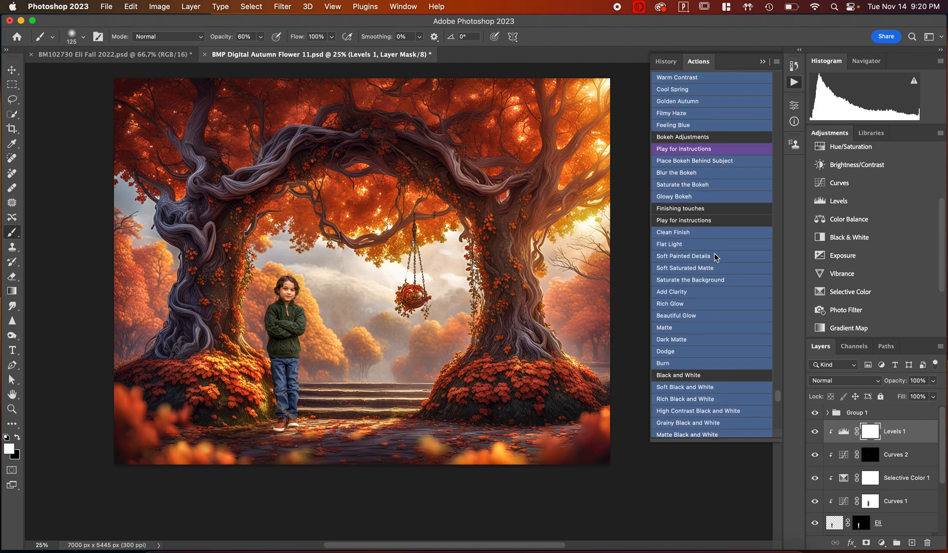
scroll(716, 257, "up", 5)
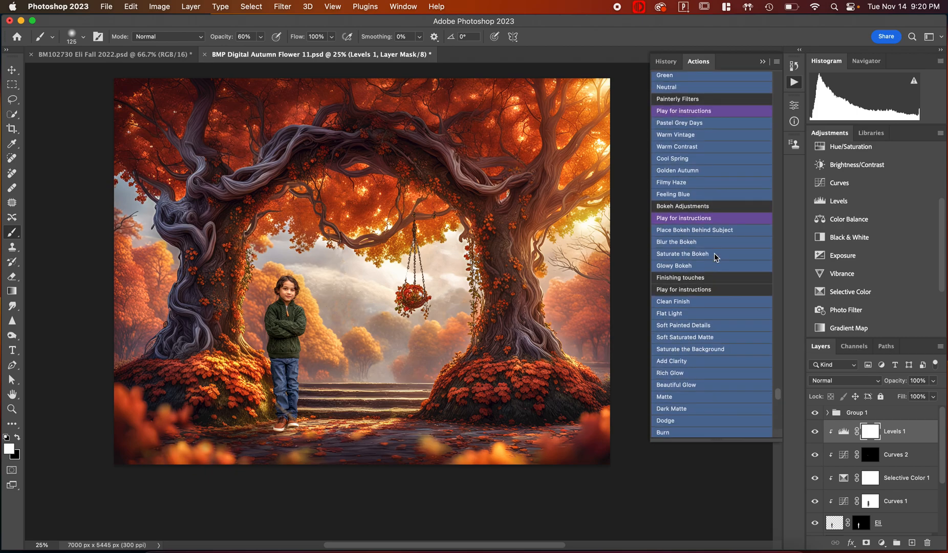
scroll(715, 254, "up", 8)
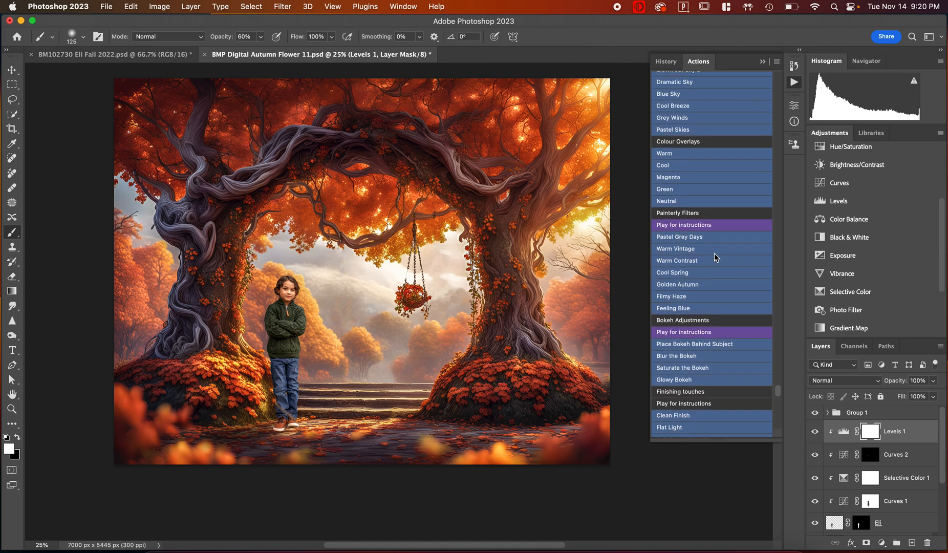
scroll(715, 253, "up", 14)
scroll(715, 256, "up", 9)
scroll(715, 252, "up", 5)
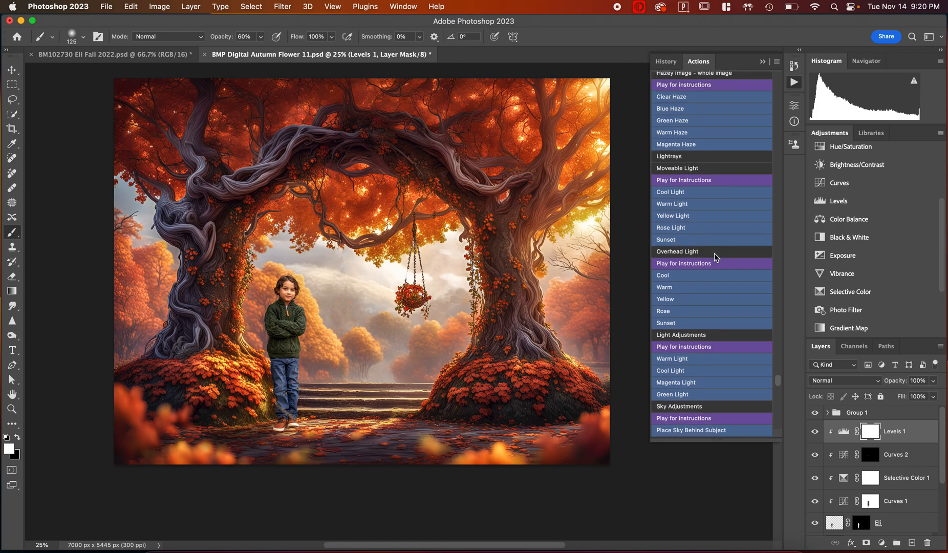
scroll(714, 252, "up", 6)
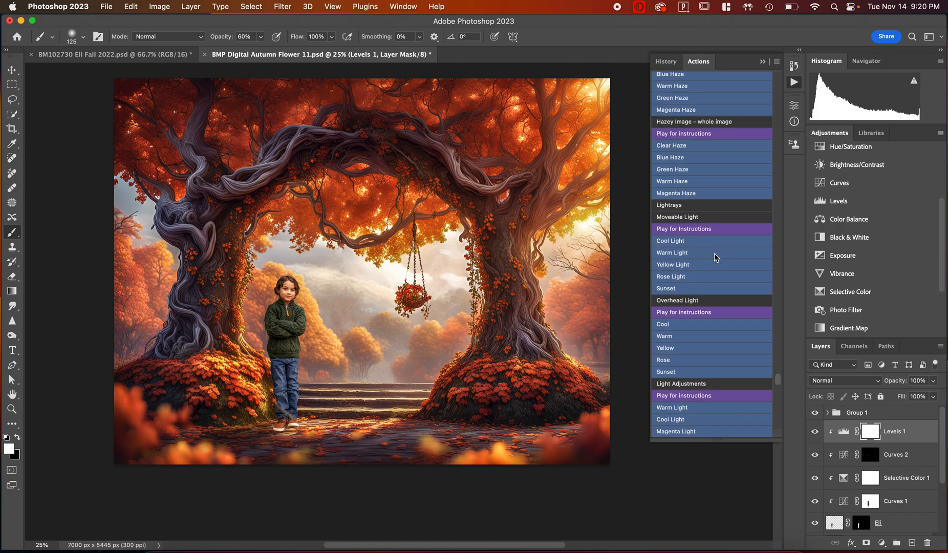
scroll(714, 253, "up", 11)
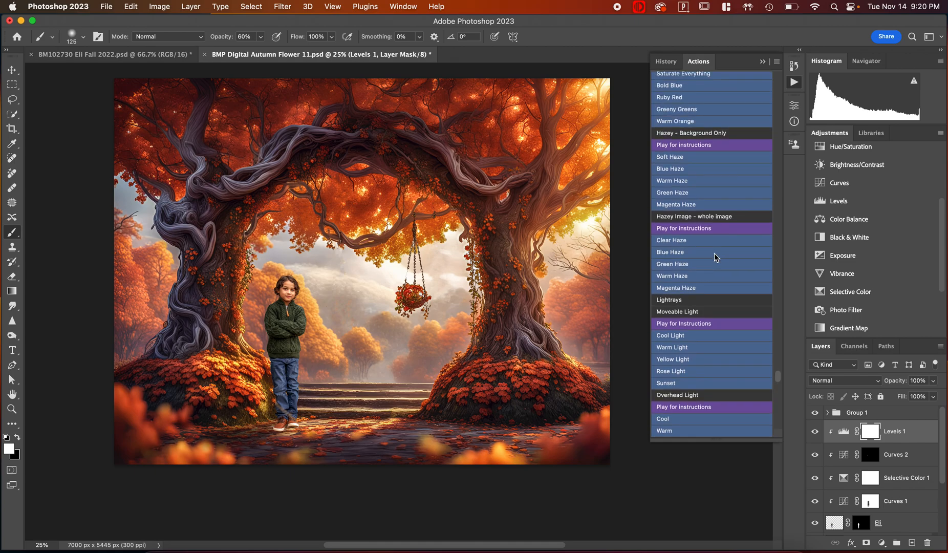
scroll(715, 252, "up", 13)
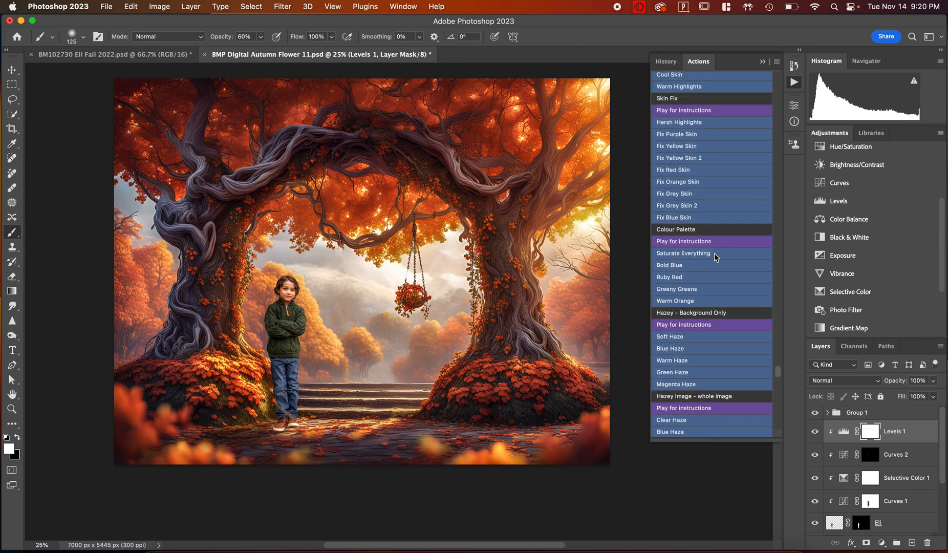
scroll(715, 252, "up", 12)
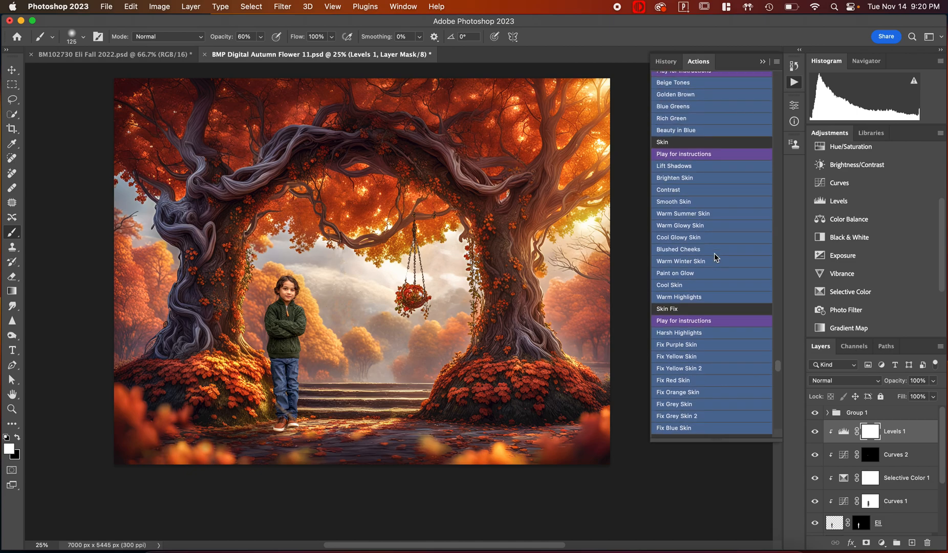
scroll(715, 256, "up", 3)
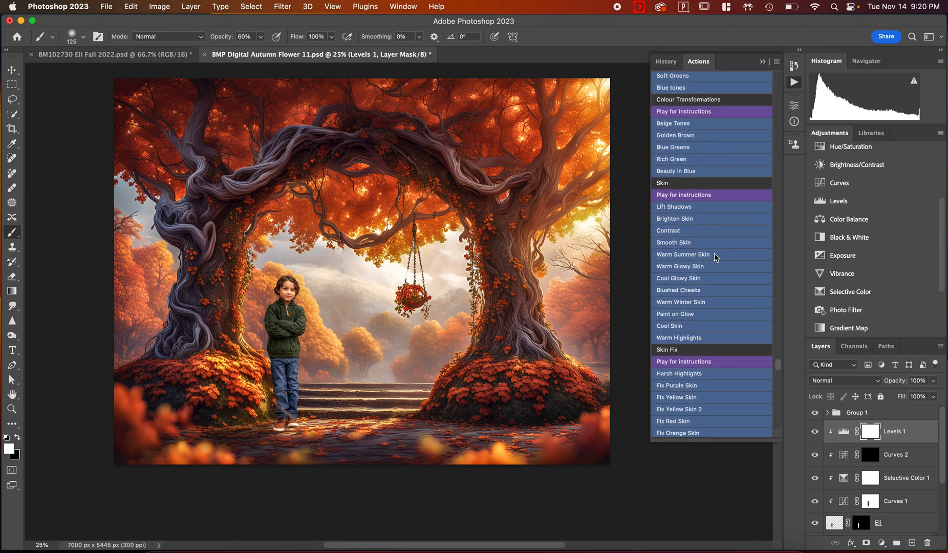
scroll(715, 254, "up", 1)
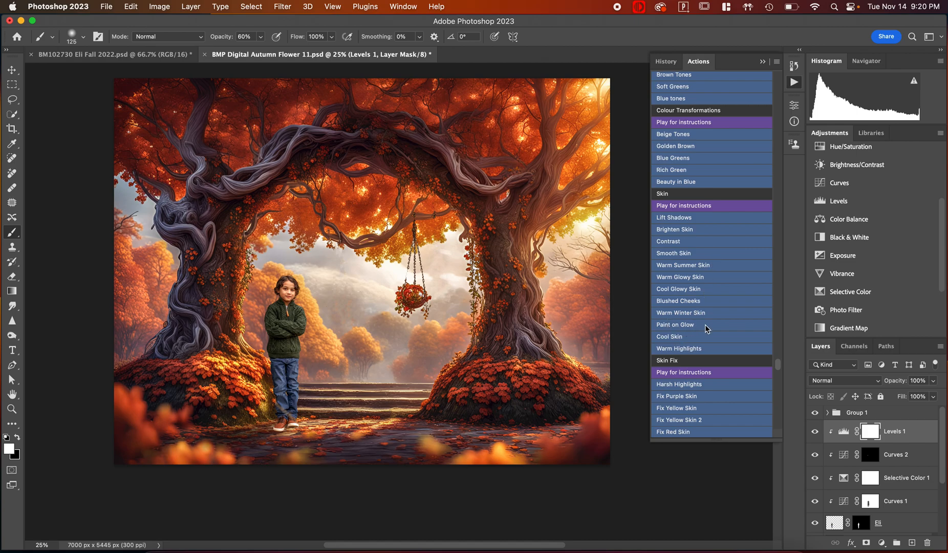
scroll(719, 315, "down", 2)
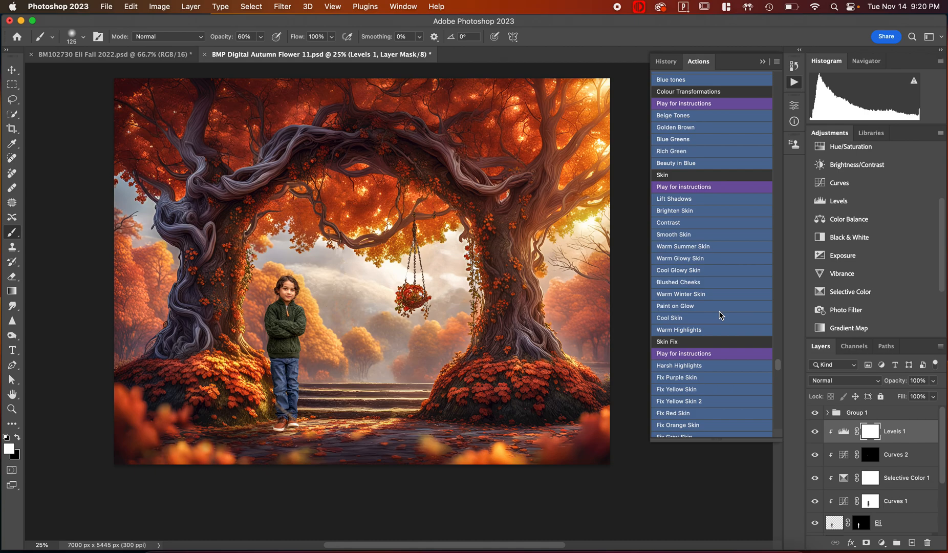
- Run the Subject Back Glow action from the Subject Adjustments on the composite
scroll(716, 200, "up", 10)
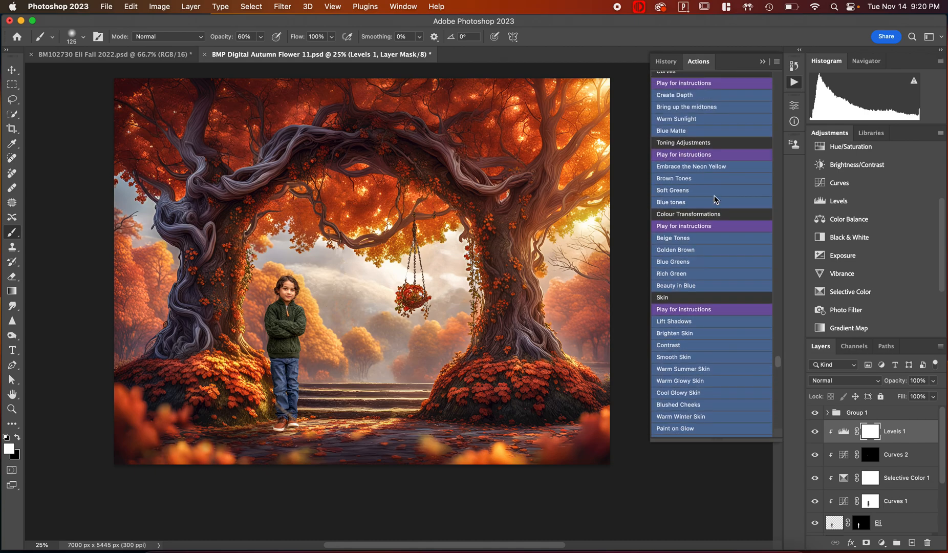
scroll(716, 200, "up", 10)
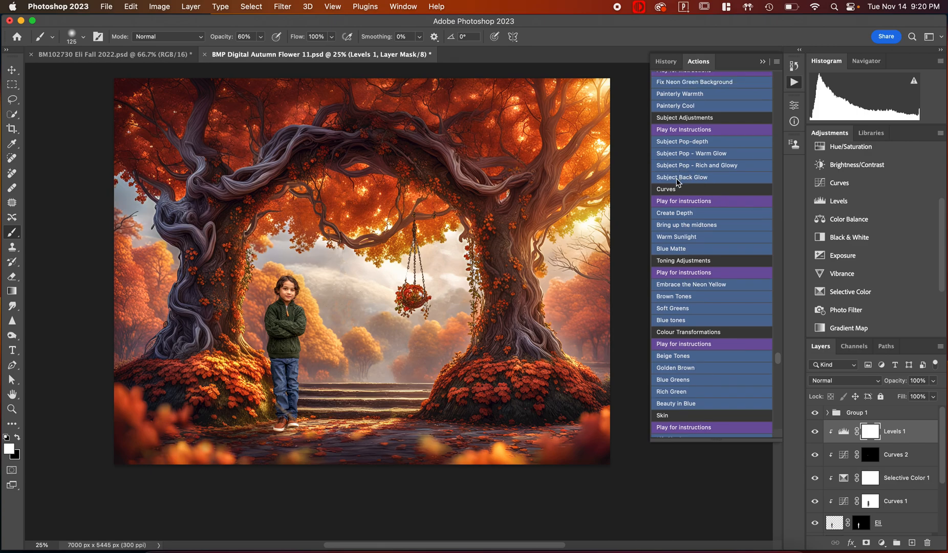
scroll(677, 182, "up", 8)
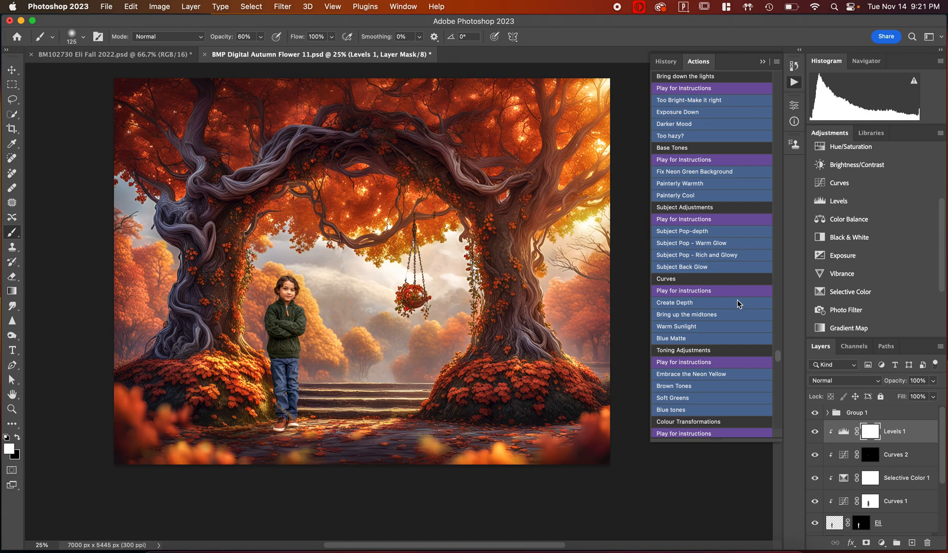
left_click(673, 266)
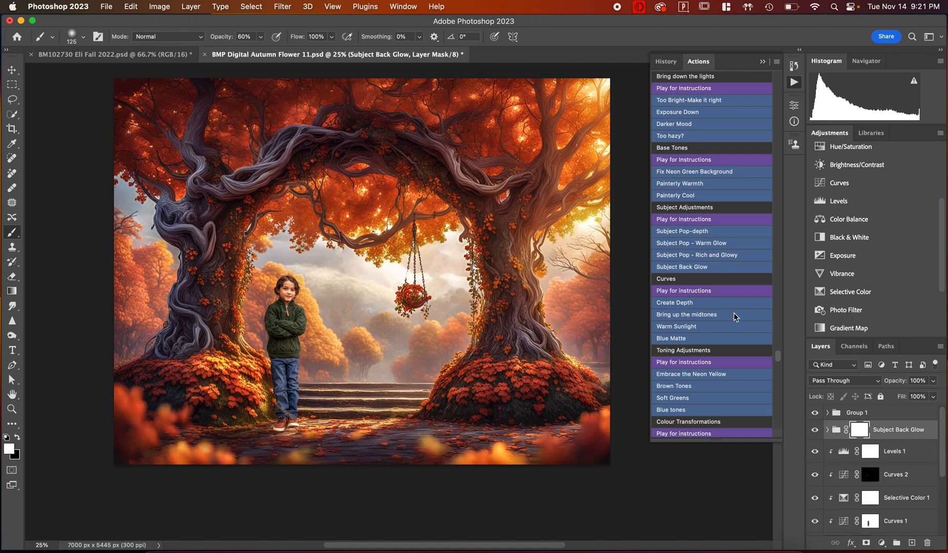
- Compare the composite at 33.3% zoom with the Subject Back Glow group repeatedly off and on
key("super+equal")
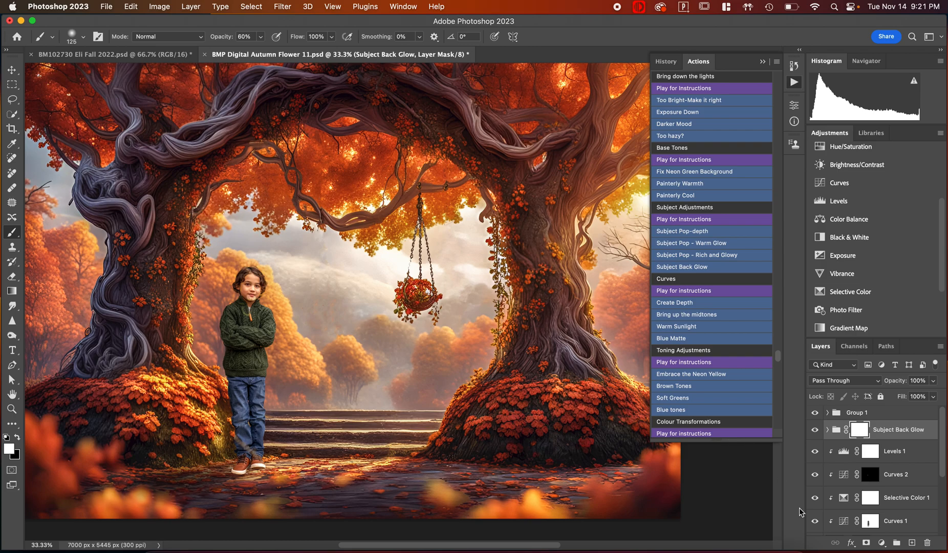
left_click(816, 432)
left_click(815, 432)
left_click(817, 432)
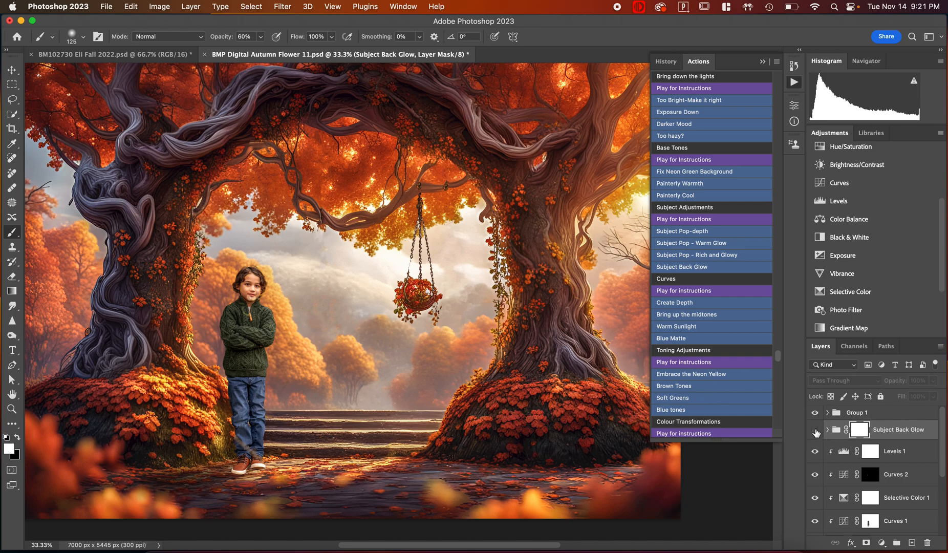
left_click(816, 432)
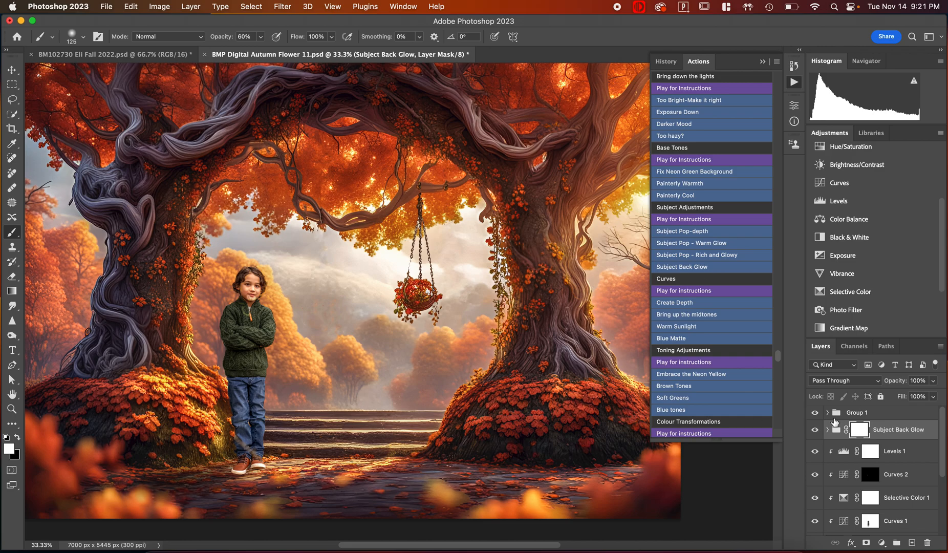
left_click(815, 431)
left_click(814, 431)
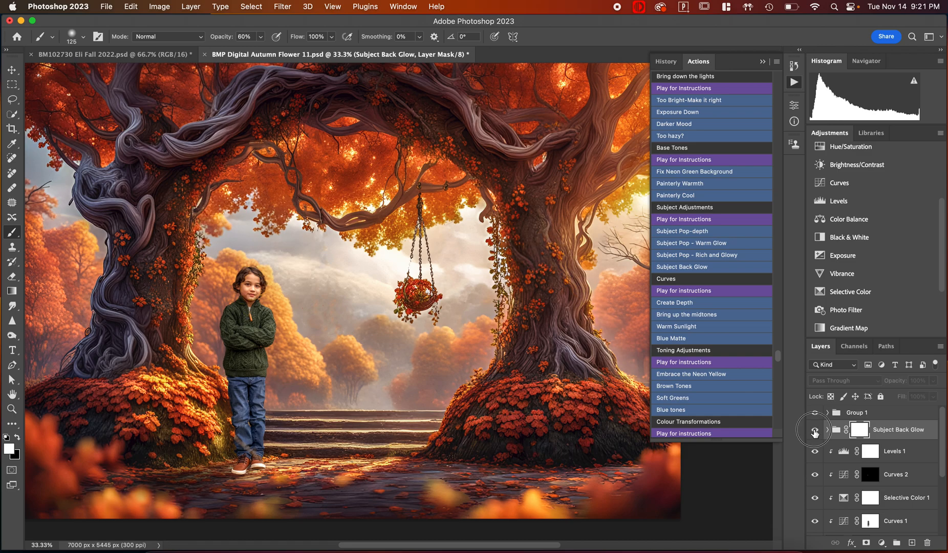
left_click(815, 431)
left_click(815, 431)
left_click(815, 431)
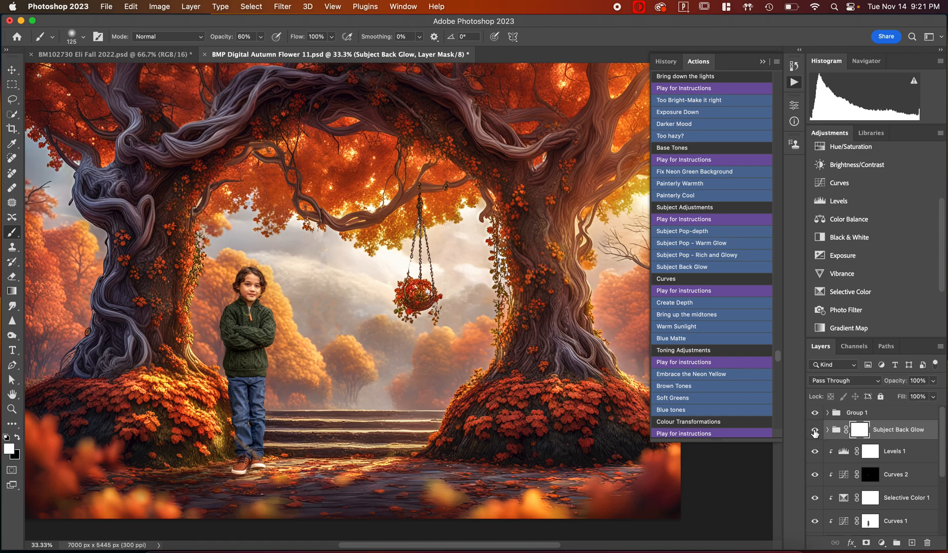
left_click(815, 431)
left_click(814, 431)
left_click(815, 432)
left_click(814, 431)
left_click(814, 432)
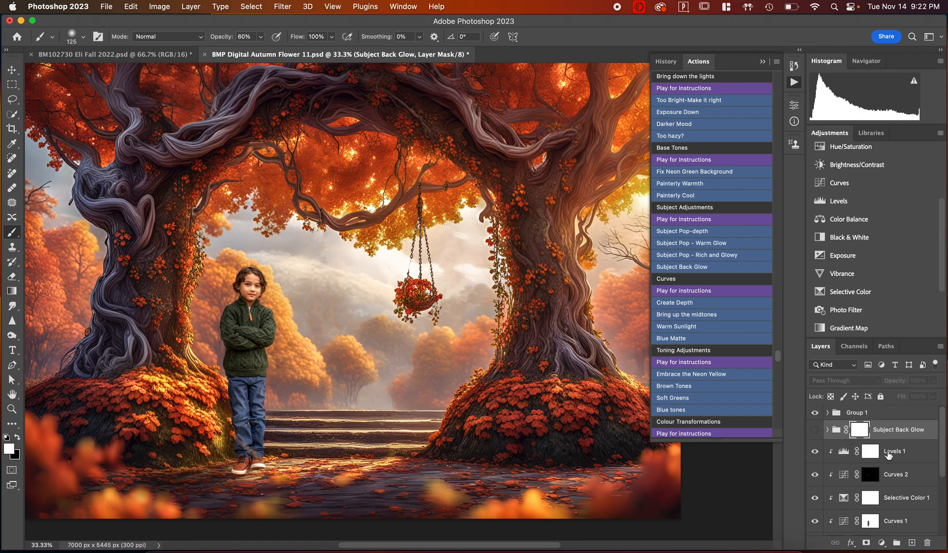
- Make the Subject Back Glow group visible and expand it to show its layers
left_click(817, 431)
left_click(828, 430)
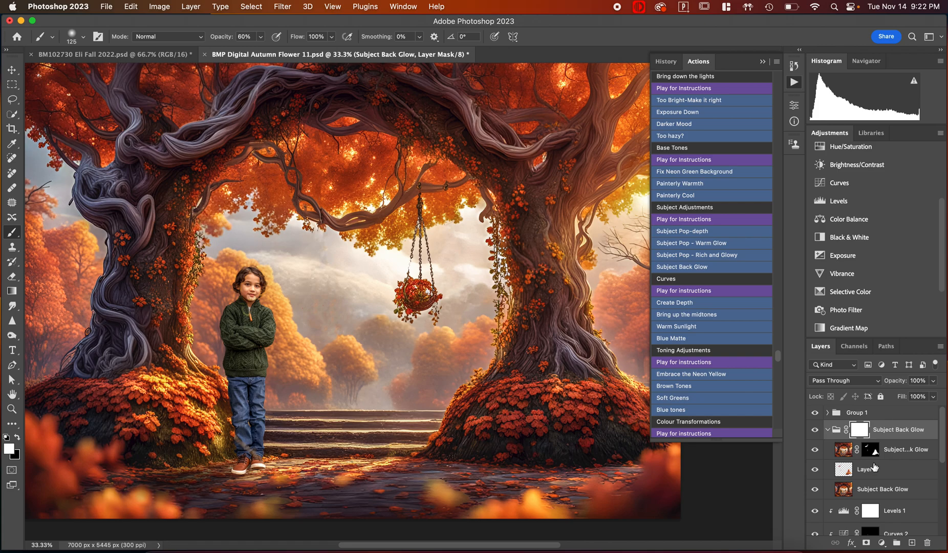
- Show the mask of the top layer in the Subject Back Glow group as a red overlay and make black the painting colour
scroll(874, 467, "down", 2)
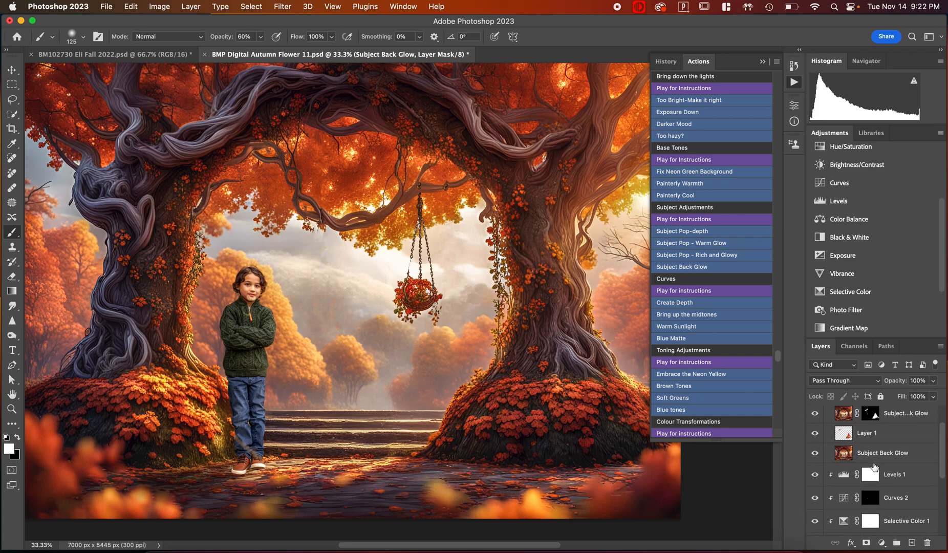
left_click(870, 411)
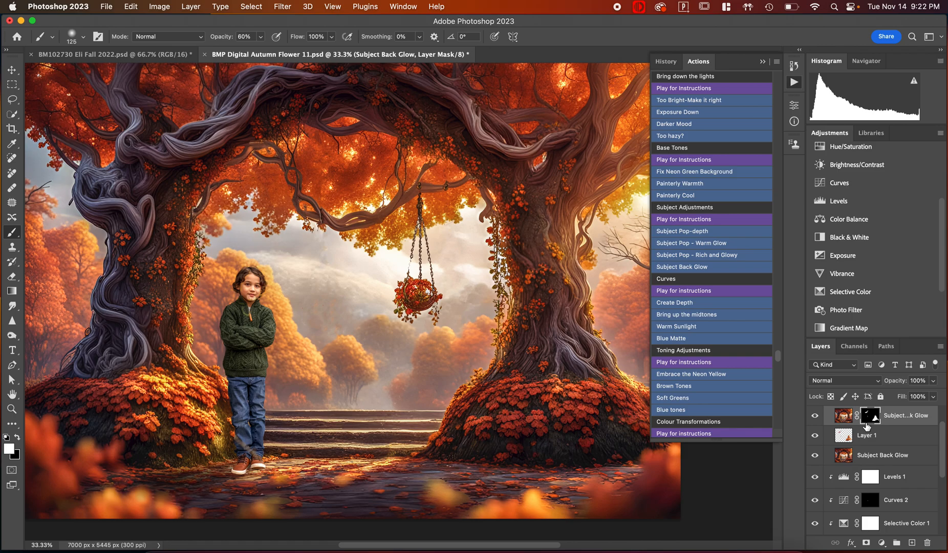
key("backslash")
key("x")
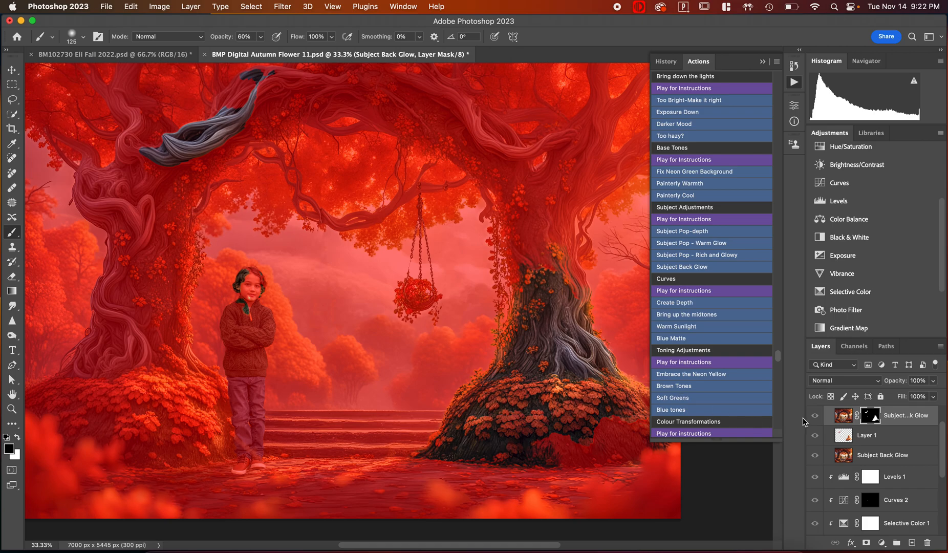
scroll(874, 424, "up", 3)
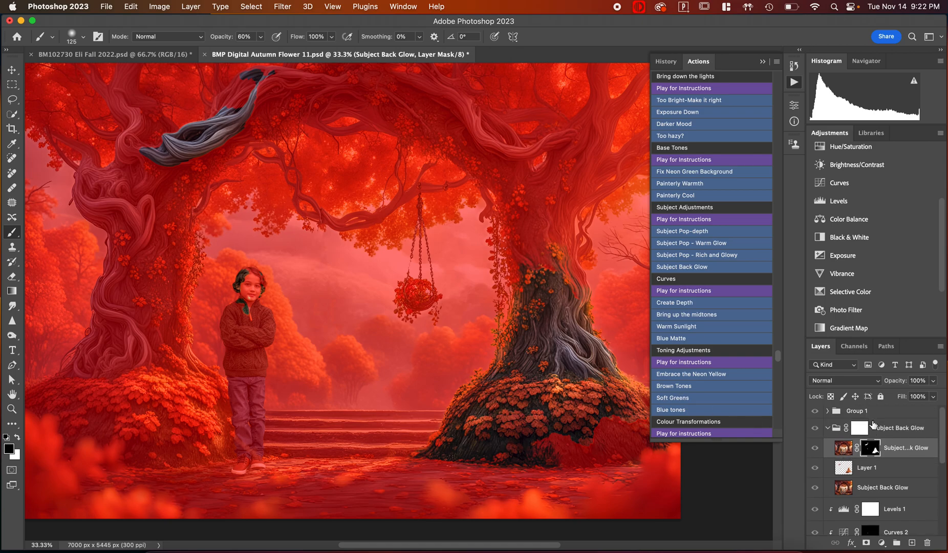
scroll(873, 425, "down", 3)
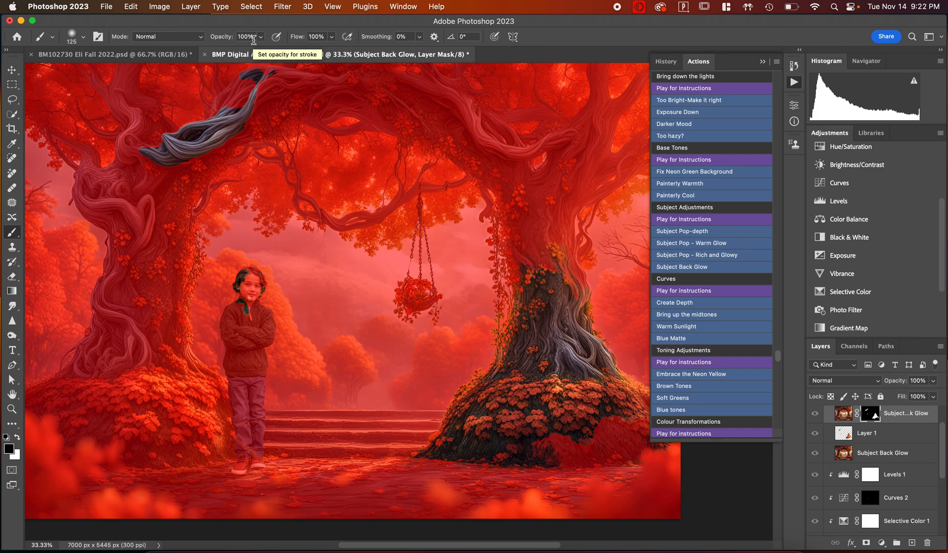
- Paint black over the exposed right trunk and leaf mound on the mask, using an 800-size brush at 100% opacity
key("bracketright")
key("bracketright")
key("bracketright")
key("bracketright")
key("bracketright")
key("bracketright")
key("bracketright")
key("bracketright")
key("bracketright")
mouse_move(538, 304)
left_mouse_down()
mouse_move(577, 377)
mouse_move(595, 314)
mouse_move(631, 426)
mouse_move(572, 409)
mouse_move(512, 325)
mouse_move(489, 401)
mouse_move(459, 423)
mouse_move(467, 444)
mouse_move(570, 453)
left_mouse_up()
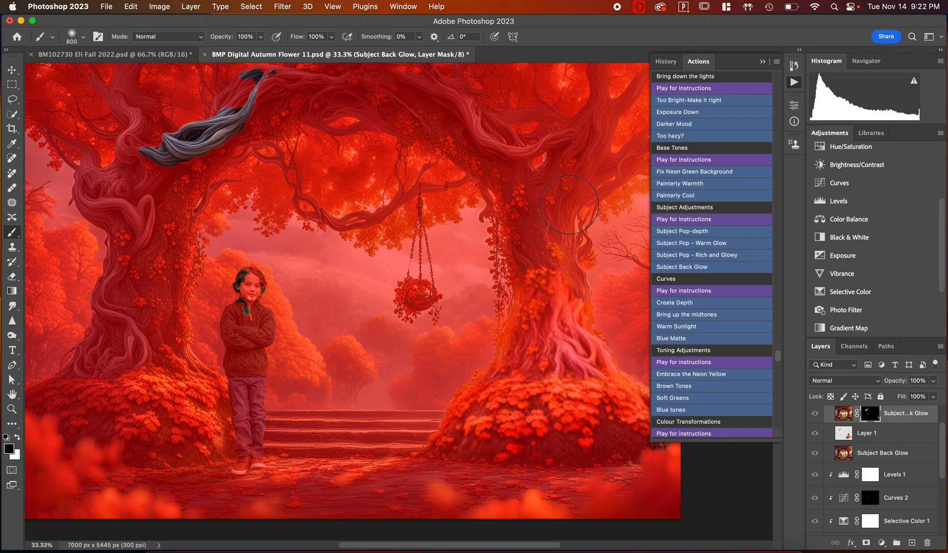
scroll(532, 345, "right", 4)
scroll(532, 345, "down", 2)
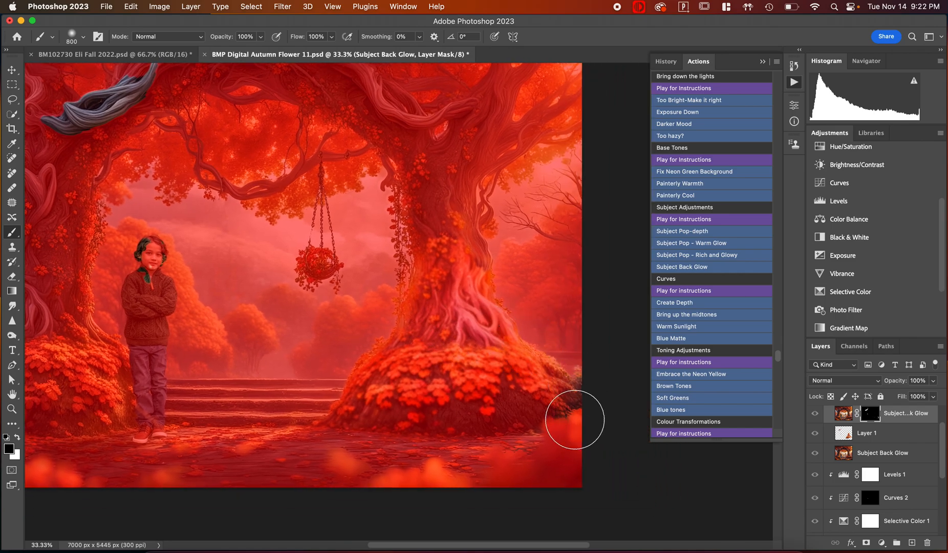
mouse_move(575, 420)
left_mouse_down()
mouse_move(566, 382)
mouse_move(564, 420)
mouse_move(525, 257)
mouse_move(556, 271)
left_mouse_up()
- Paint black over the exposed arching branch and the boy's head on the mask, and hide the red overlay
scroll(556, 271, "left", 6)
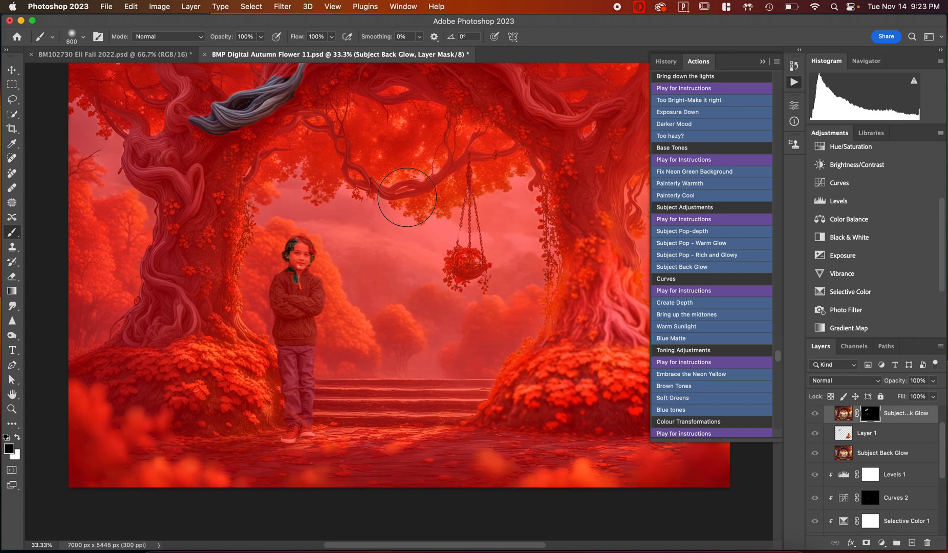
mouse_move(201, 124)
left_mouse_down()
mouse_move(324, 85)
mouse_move(226, 121)
mouse_move(309, 133)
mouse_move(303, 140)
mouse_move(326, 133)
left_mouse_up()
scroll(241, 119, "up", 4)
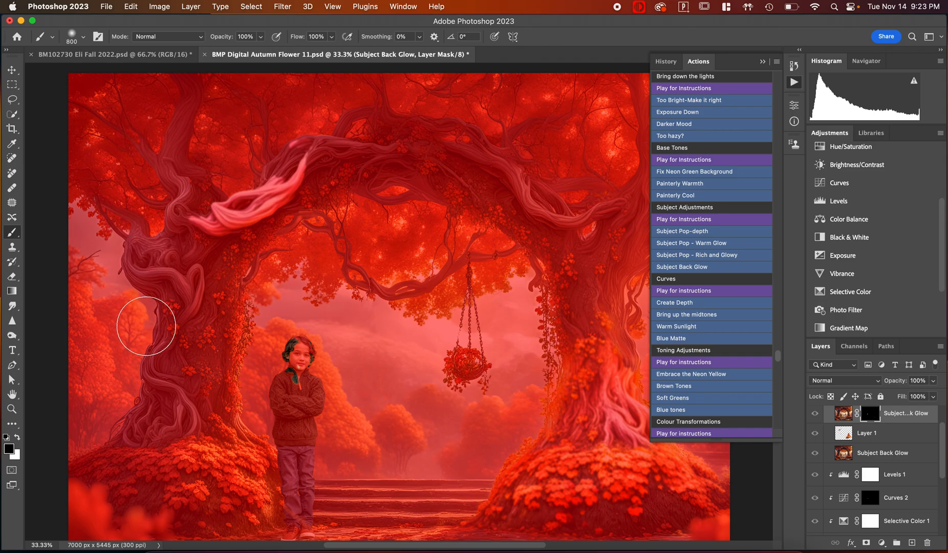
mouse_move(297, 367)
left_mouse_down()
mouse_move(292, 442)
mouse_move(291, 352)
left_mouse_up()
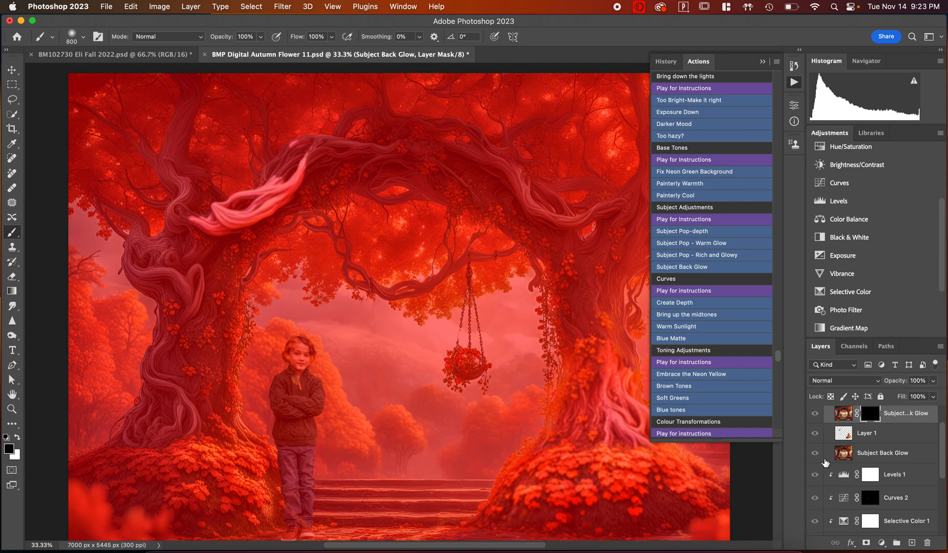
scroll(868, 470, "up", 2)
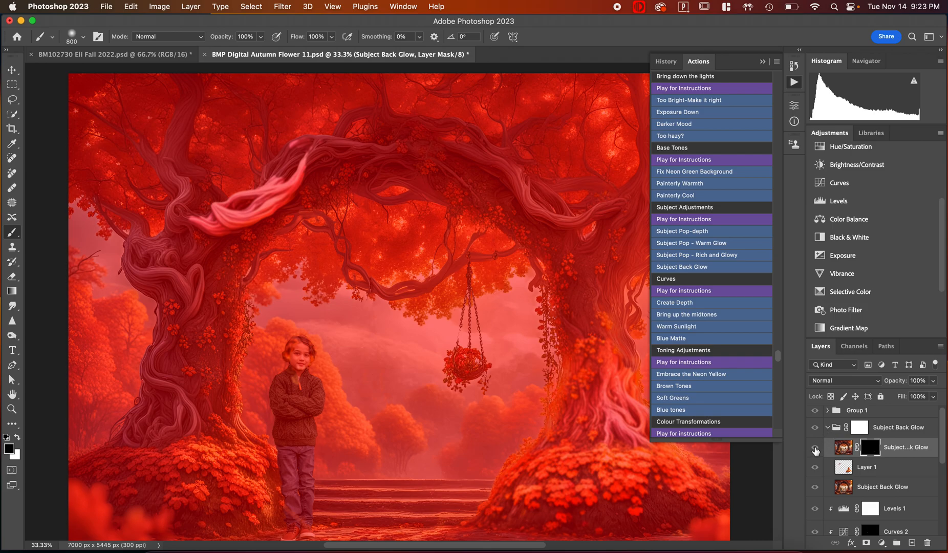
key("x")
key("backslash")
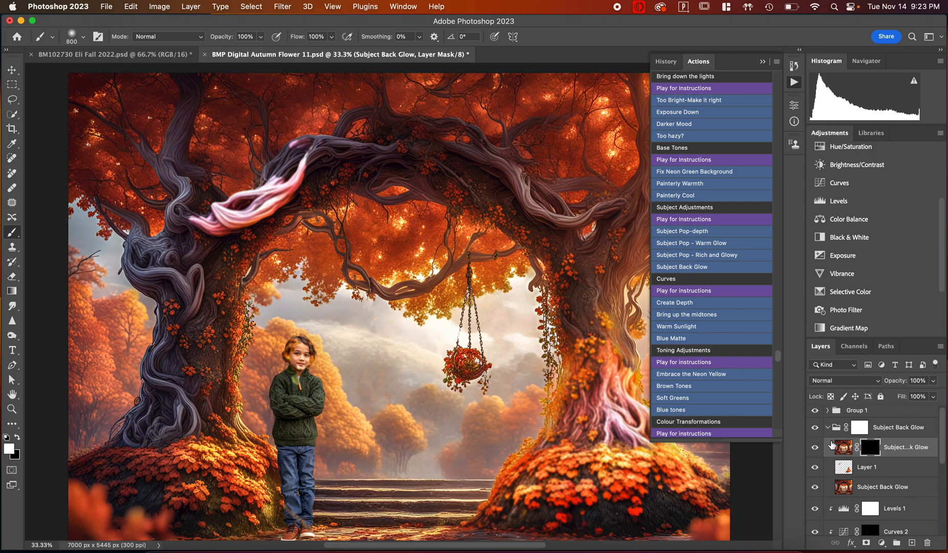
- Compare the composite with Layer 1 and the Subject Back Glow group switched off and on
left_click(816, 467)
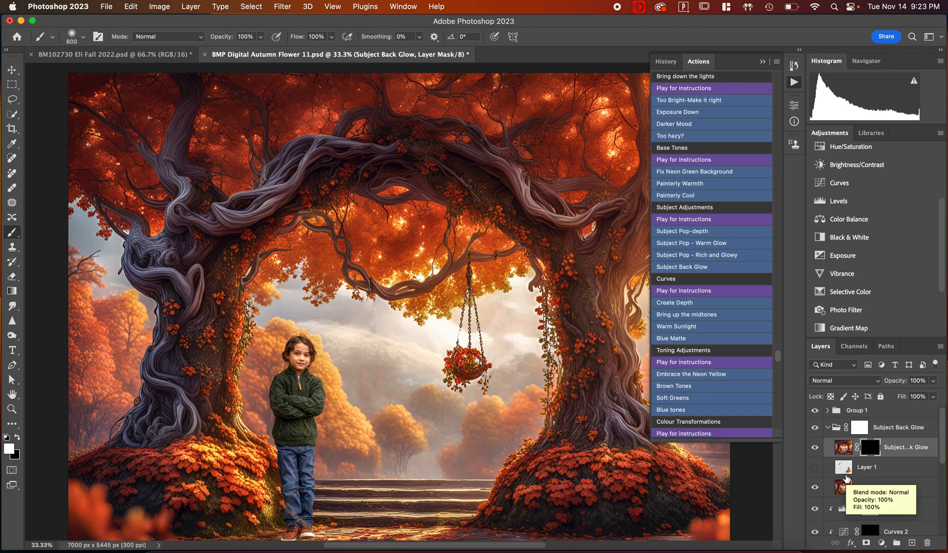
left_click(815, 471)
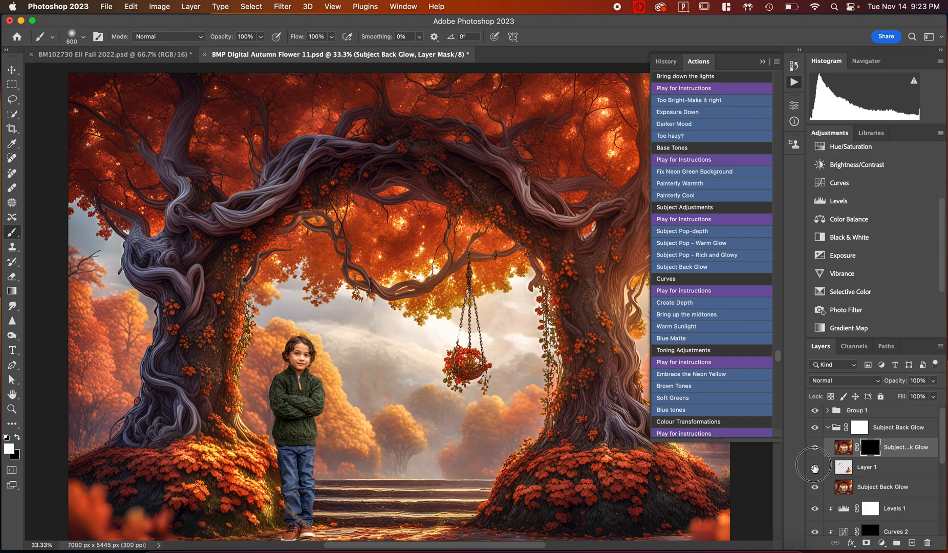
left_click(815, 470)
left_click(815, 427)
left_click(815, 428)
left_click(816, 468)
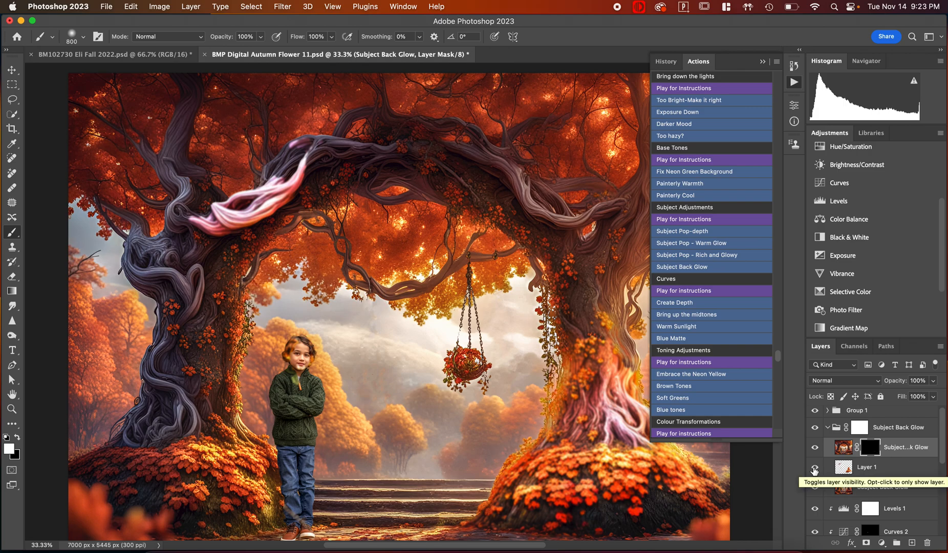
left_click(814, 468)
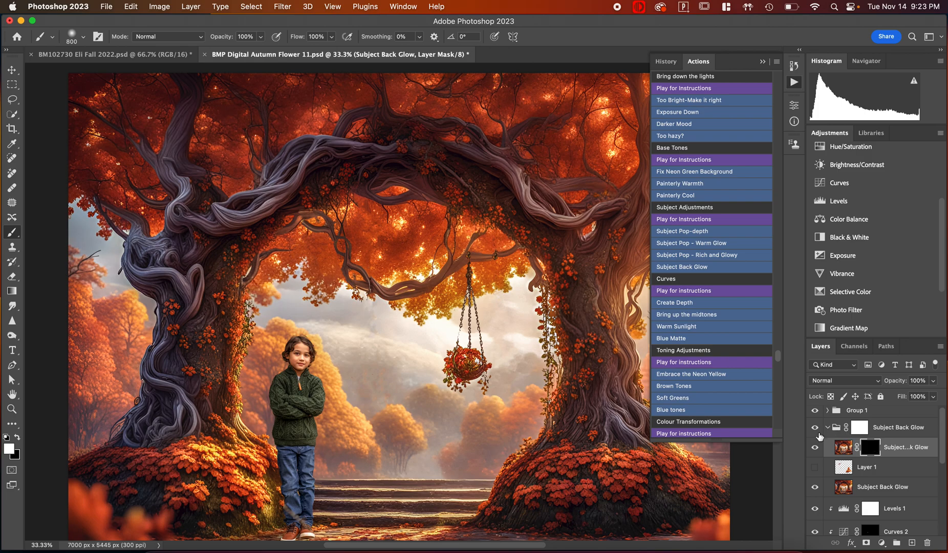
left_click(815, 467)
- Collapse and hide the Subject Back Glow group and delete it together with its contents
left_click(845, 469)
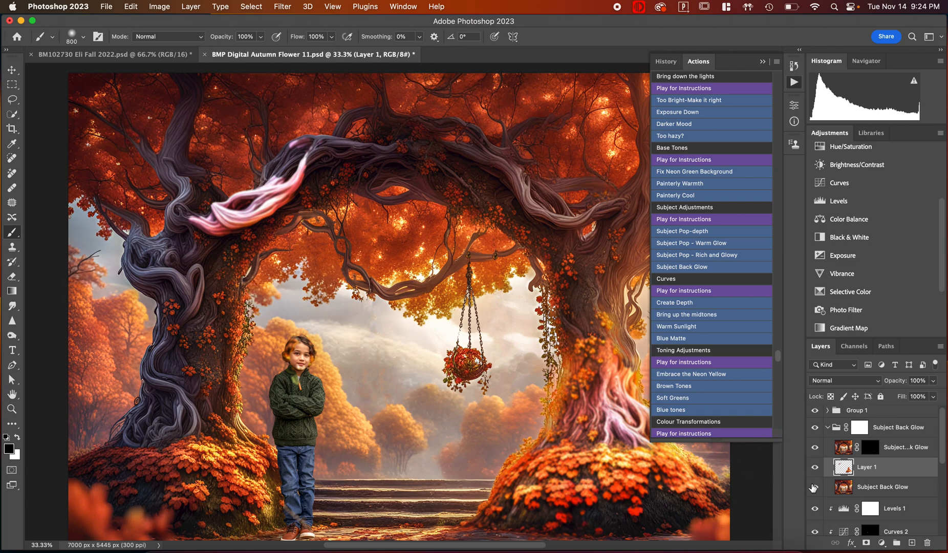
left_click(828, 427)
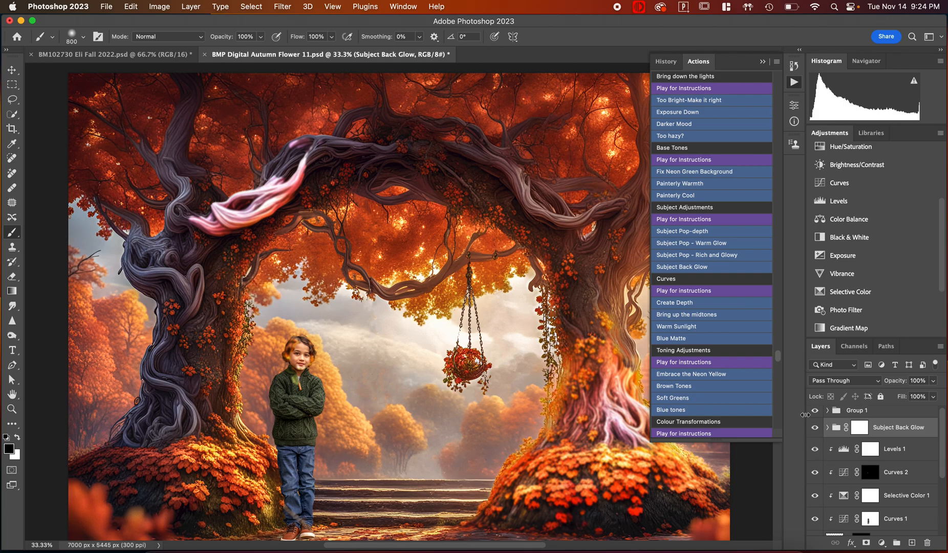
left_click(813, 429)
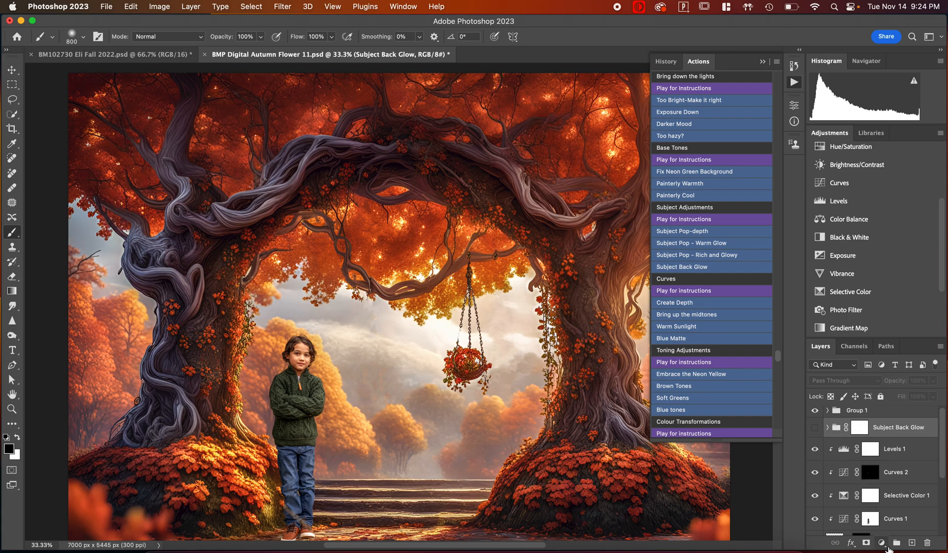
left_click(929, 546)
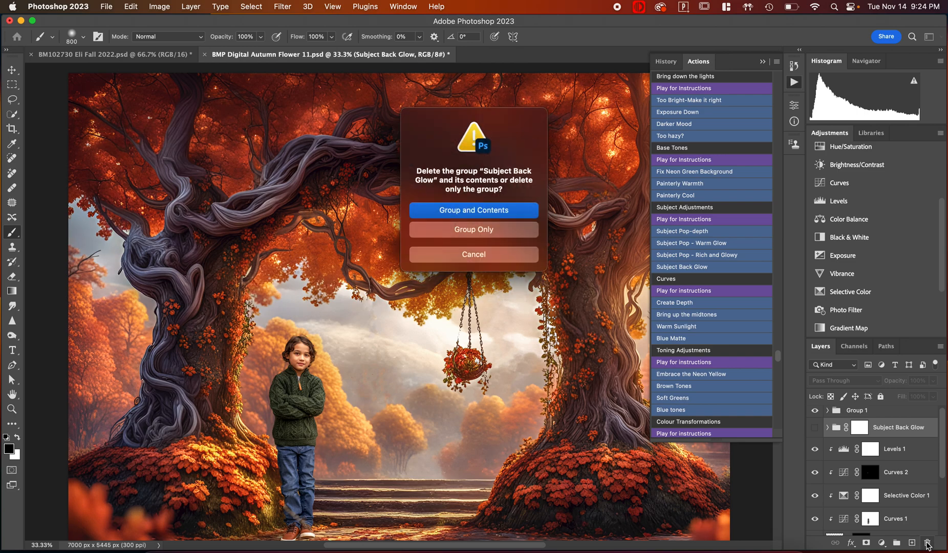
left_click(463, 213)
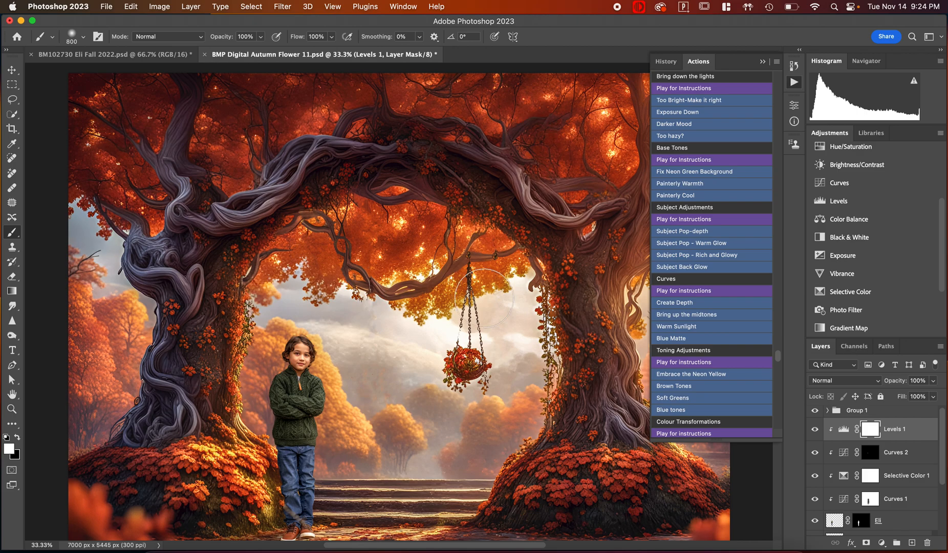
- Run the Yellow Light action from the Moveable Light rays and accept its new layer in Screen mode at 54% opacity
scroll(539, 356, "down", 3)
scroll(539, 356, "right", 2)
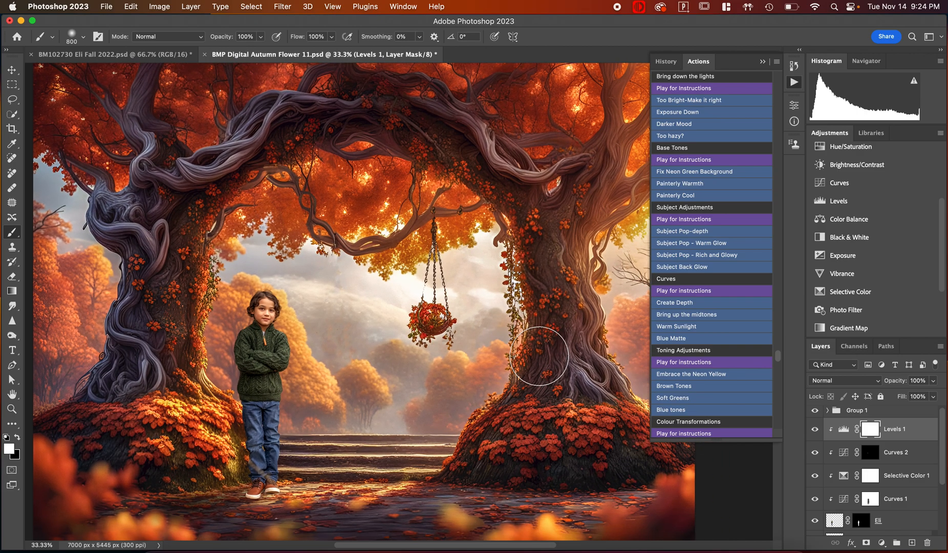
key("super+minus")
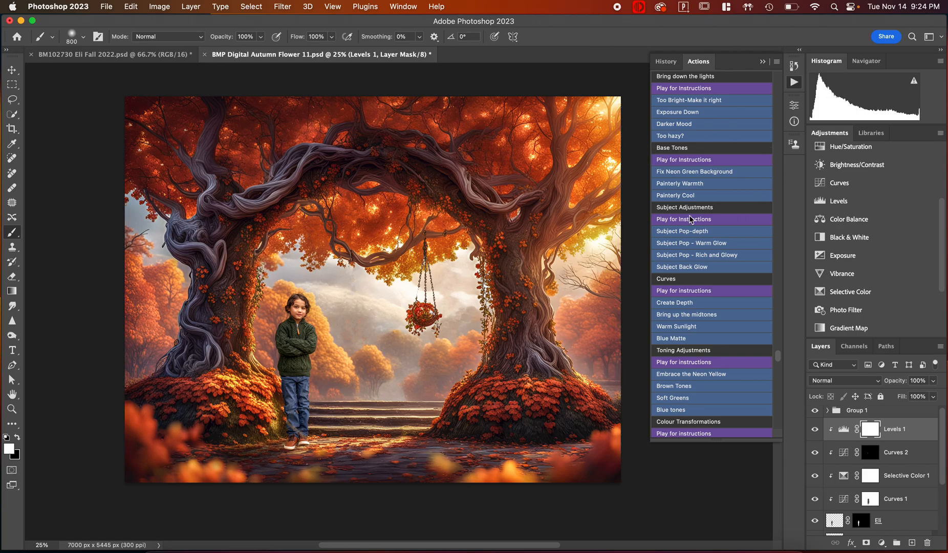
scroll(689, 250, "down", 15)
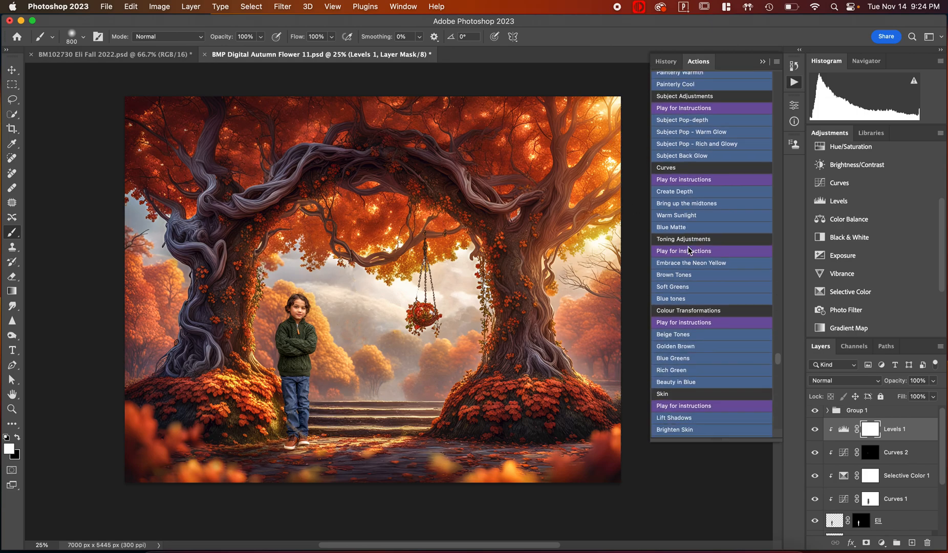
scroll(689, 250, "down", 17)
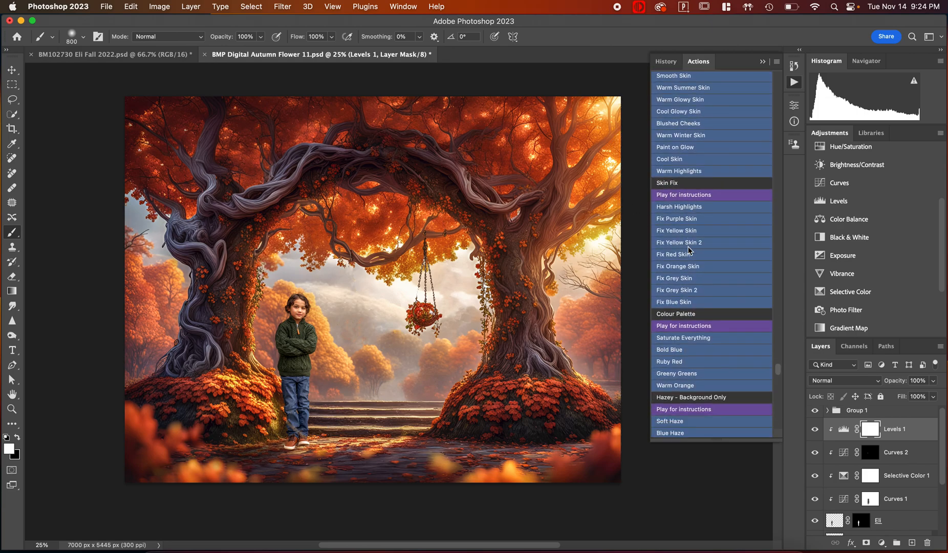
scroll(689, 251, "down", 16)
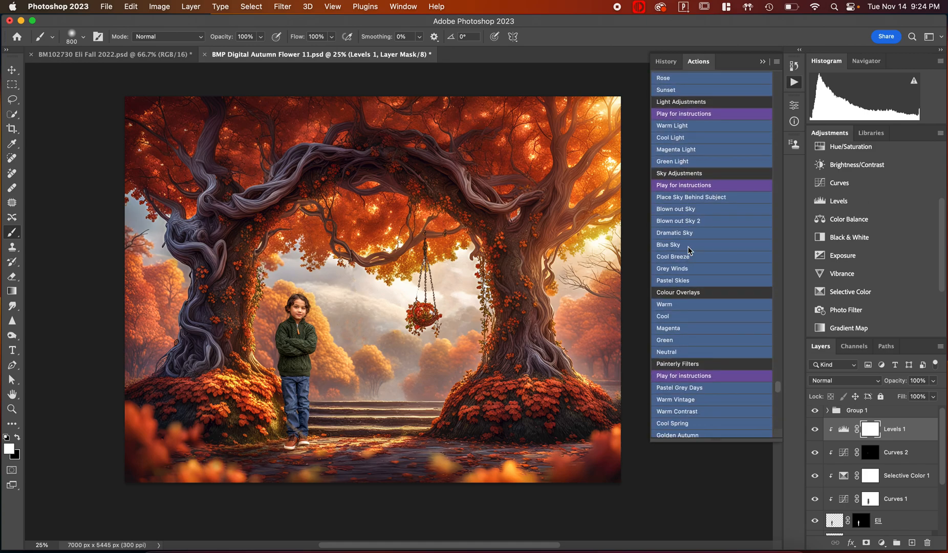
scroll(689, 251, "up", 8)
scroll(690, 251, "up", 1)
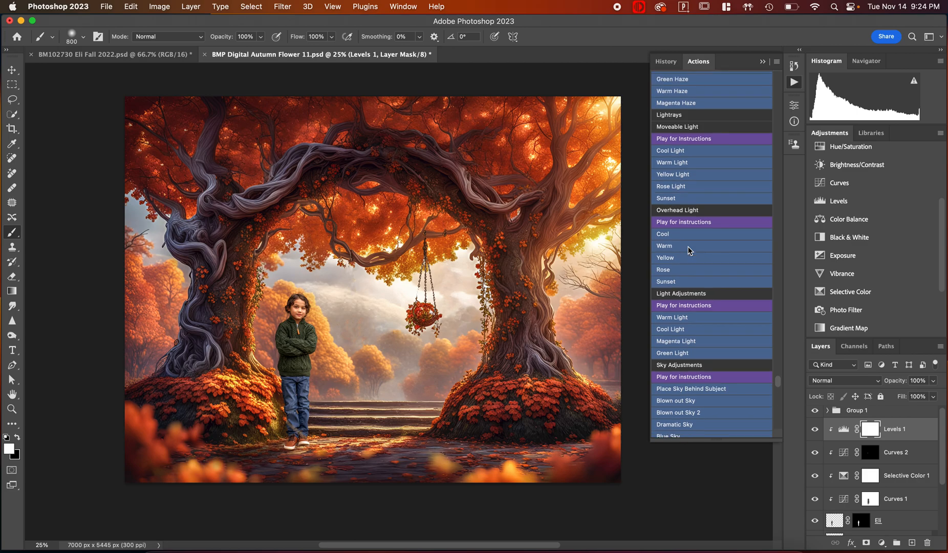
left_click(676, 176)
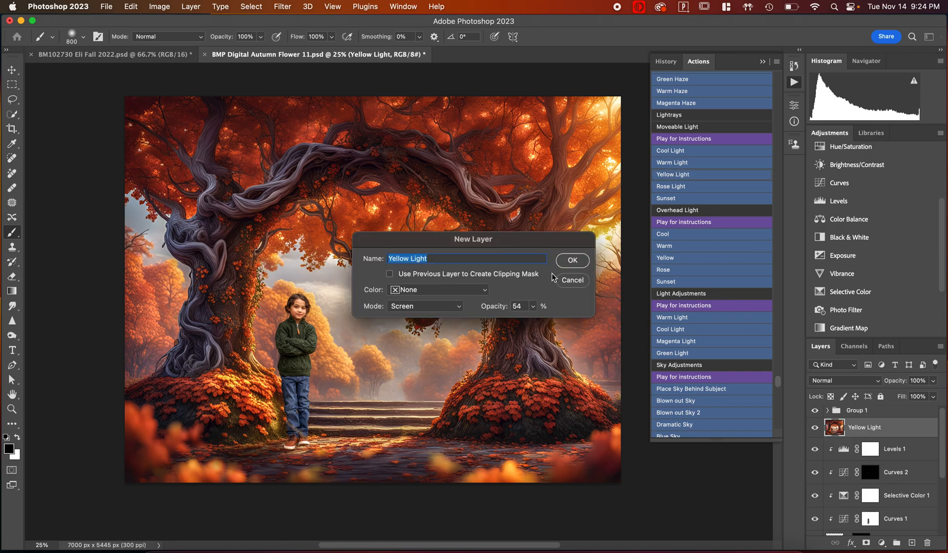
left_click(573, 260)
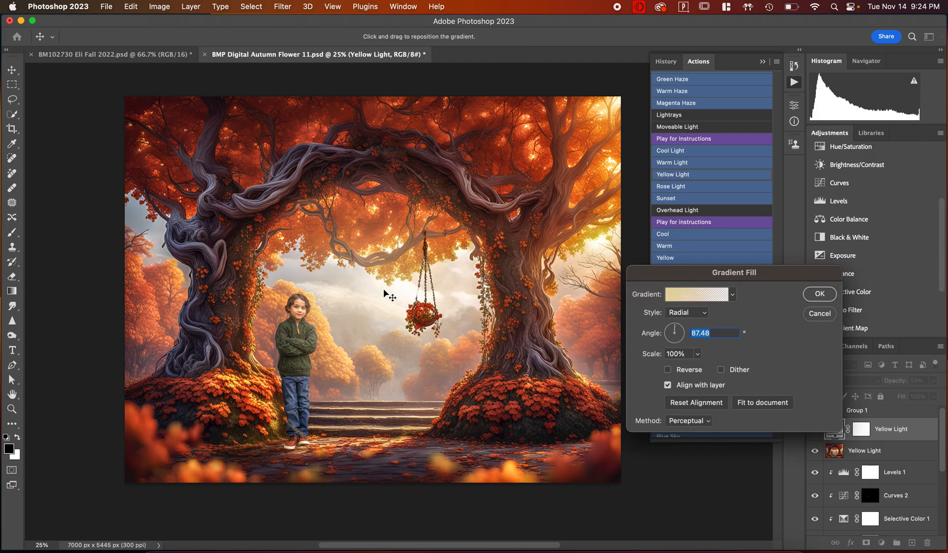
- Place the yellow radial gradient light at the picture's right edge beside the upper right tree and set its scale to 255%
left_click_drag(358, 297, 615, 183)
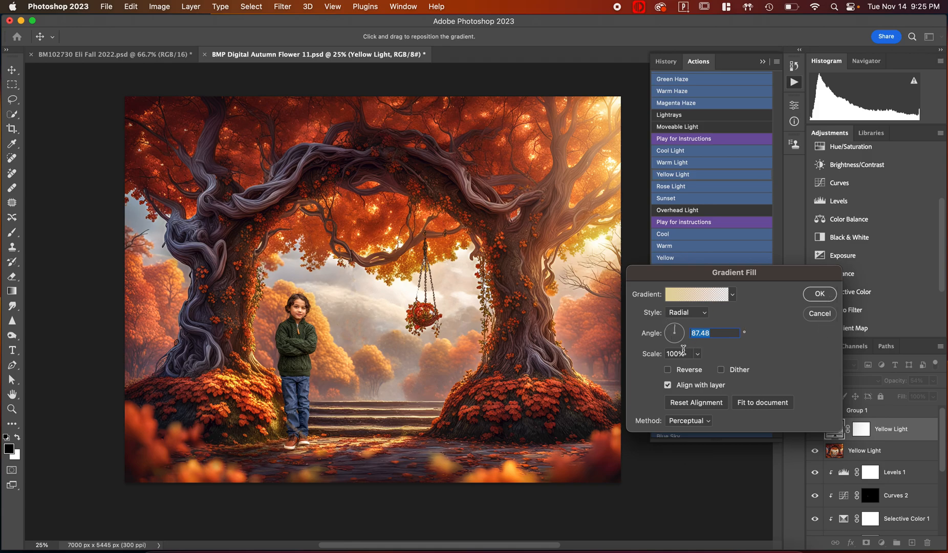
left_click(698, 353)
mouse_move(697, 369)
left_mouse_down()
mouse_move(687, 373)
mouse_move(730, 374)
mouse_move(672, 372)
mouse_move(688, 371)
left_mouse_up()
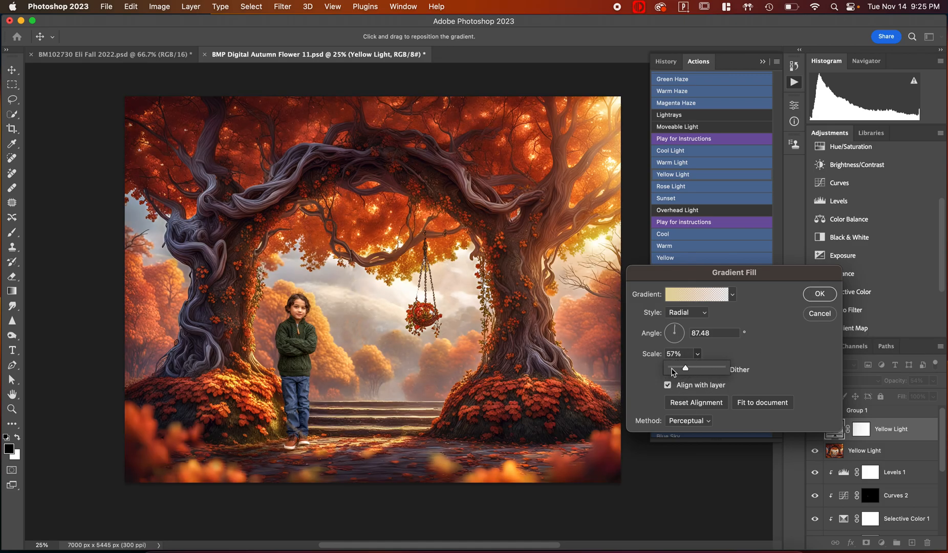
left_click_drag(686, 368, 706, 368)
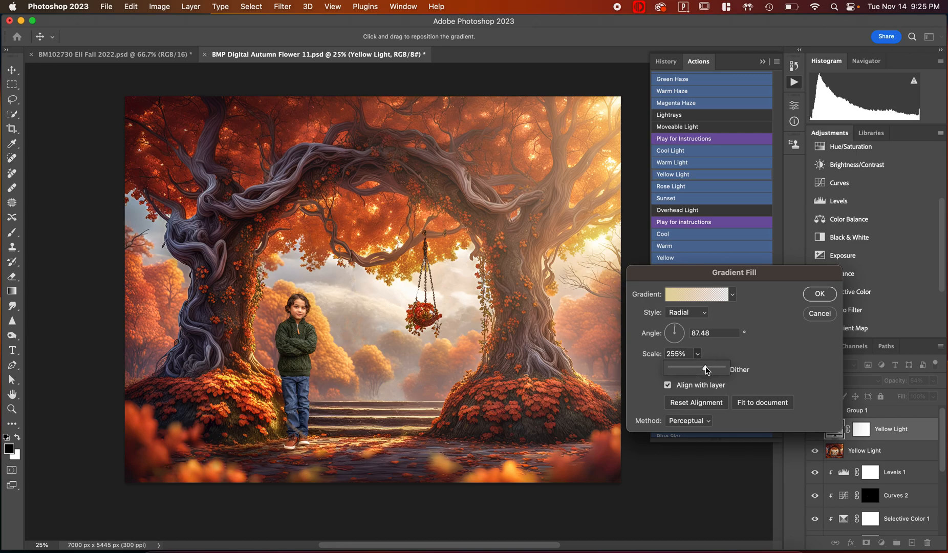
left_click(820, 294)
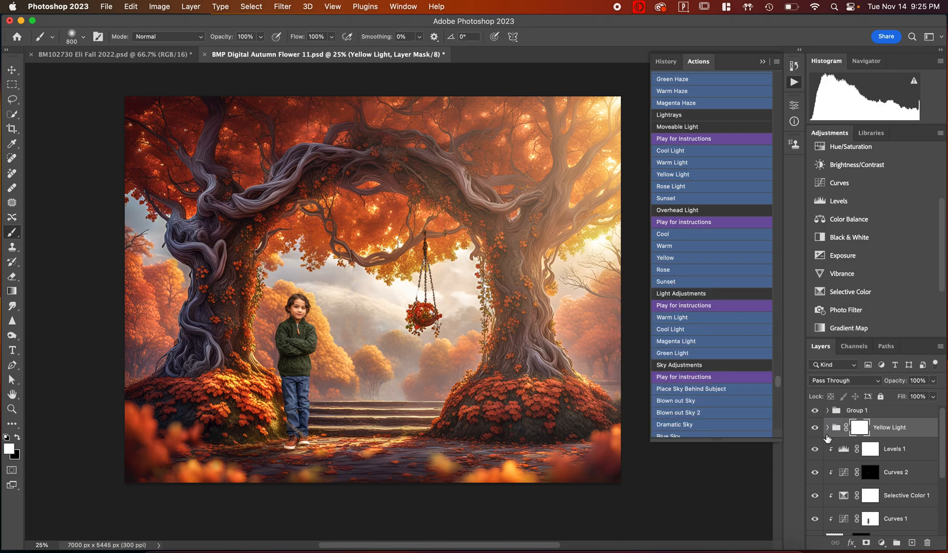
- Group the boy's layer with its clipped adjustments up to Levels 1 and name the group after the boy
scroll(837, 456, "down", 2)
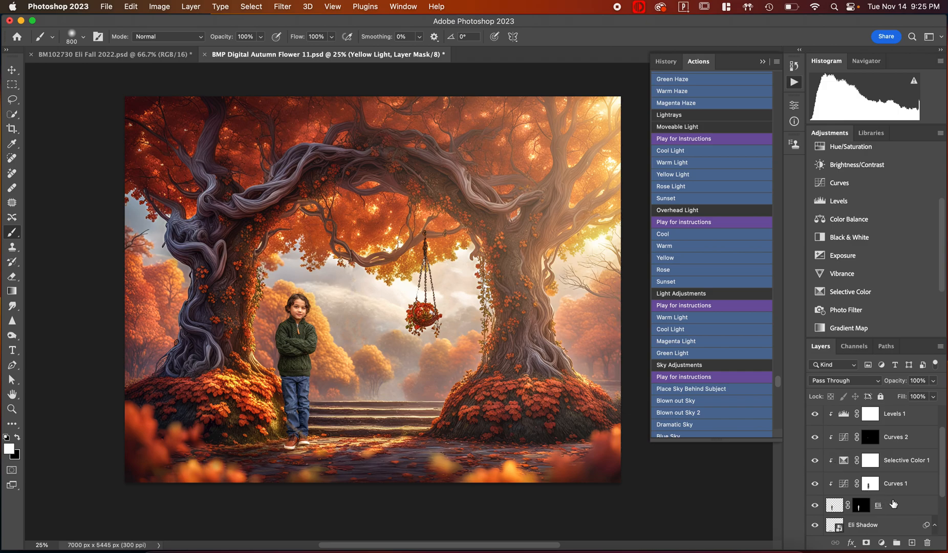
scroll(894, 512, "down", 2)
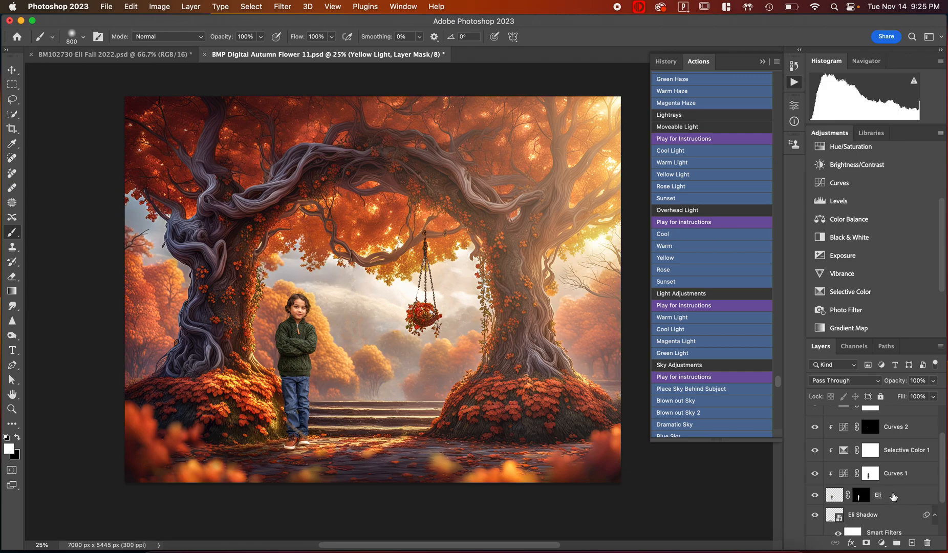
left_click(894, 496)
scroll(894, 496, "up", 1)
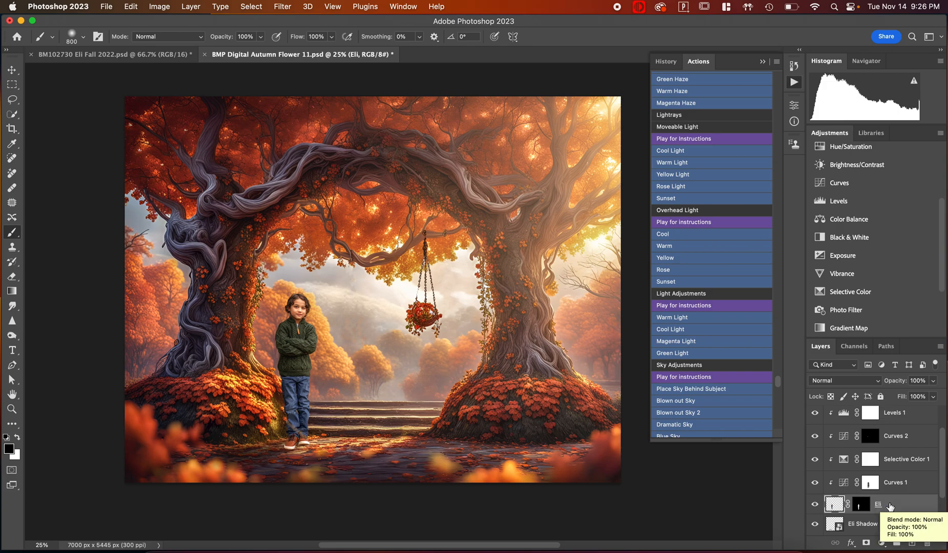
scroll(848, 441, "up", 3)
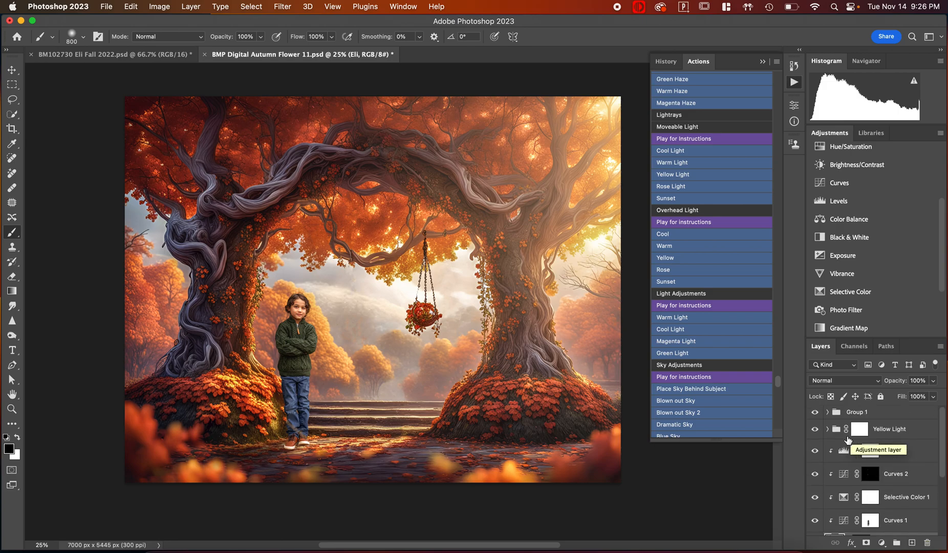
left_click(920, 450, "shift")
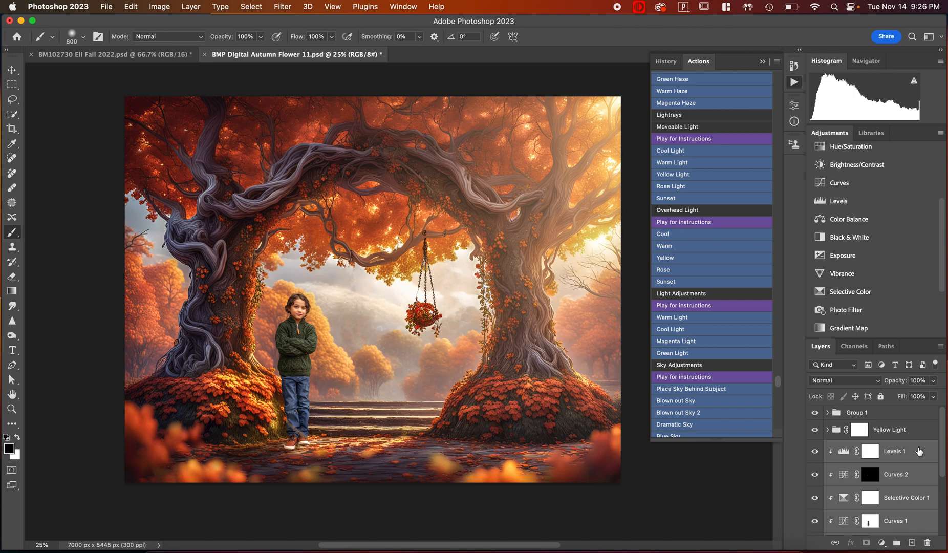
key("super+g")
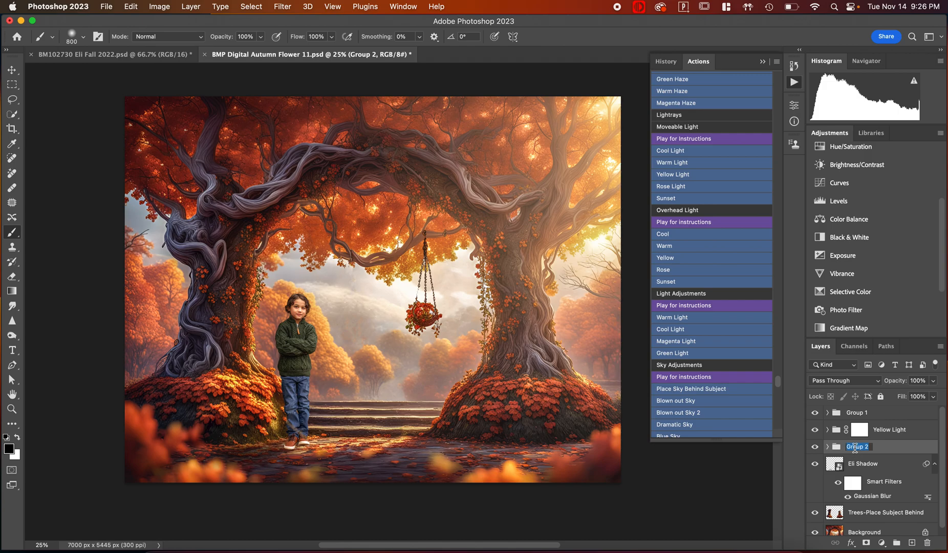
type("Eli")
key("Return")
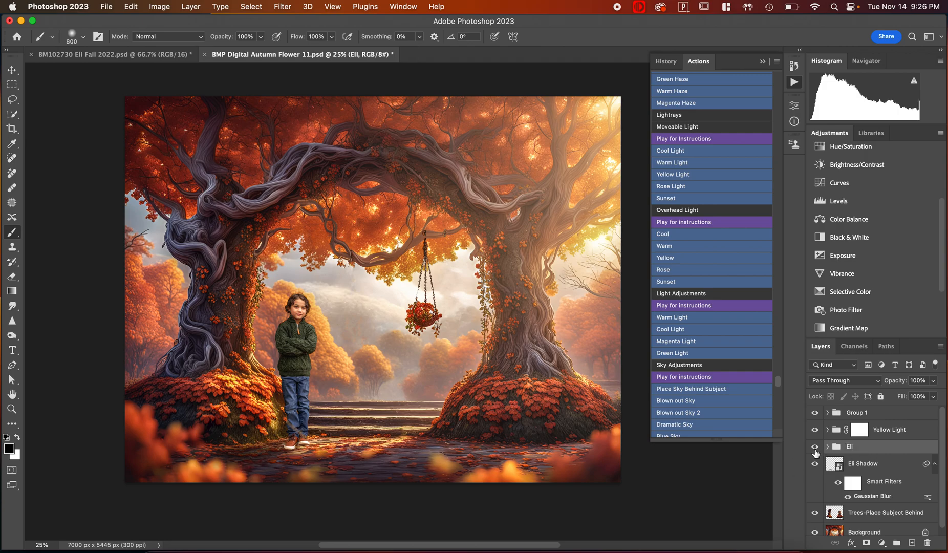
- Move the boy's group above the Yellow Light group and place Group 1 inside the boy's group
left_click_drag(877, 449, 870, 422)
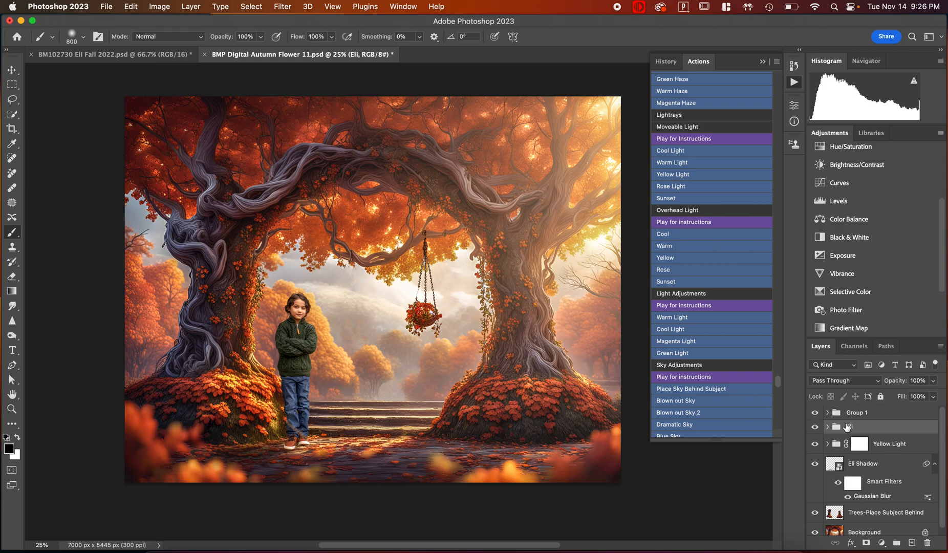
left_click(838, 414)
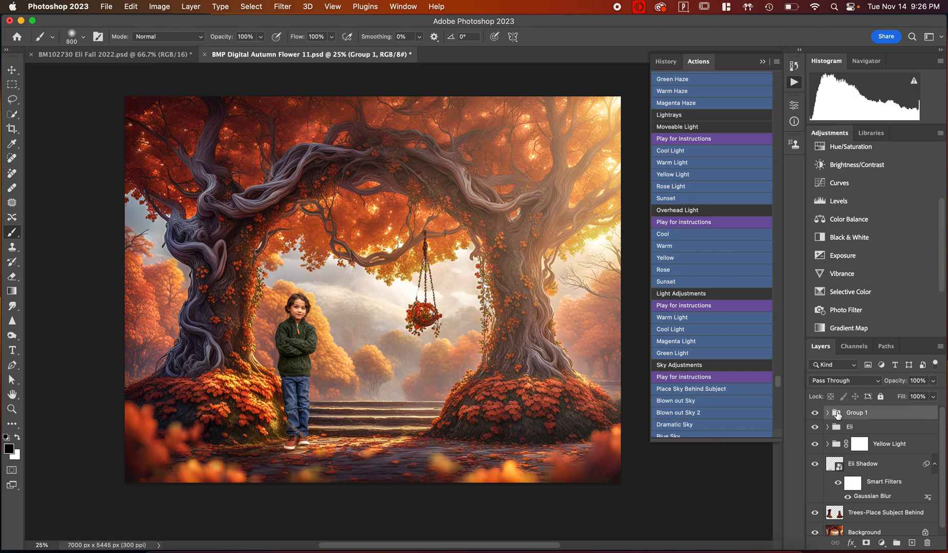
left_click_drag(837, 415, 836, 459)
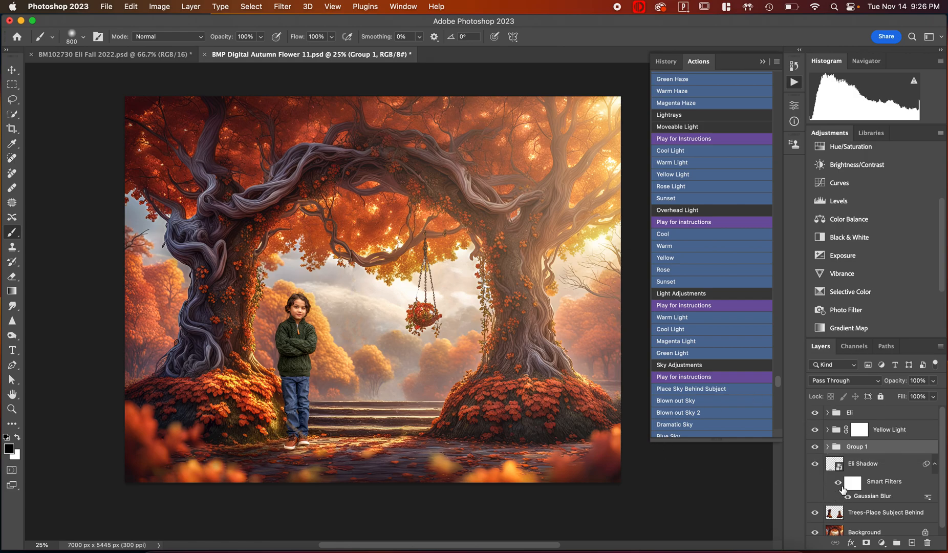
left_click_drag(877, 449, 862, 412)
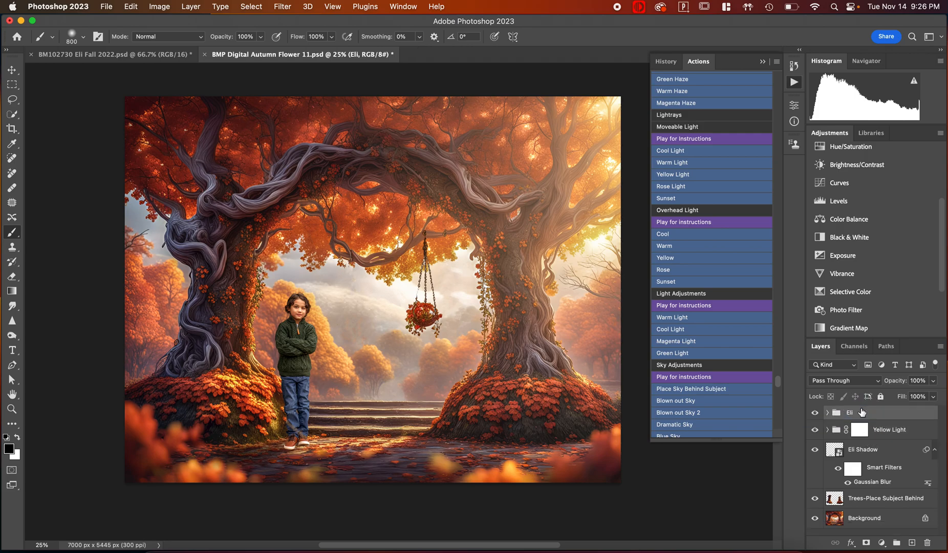
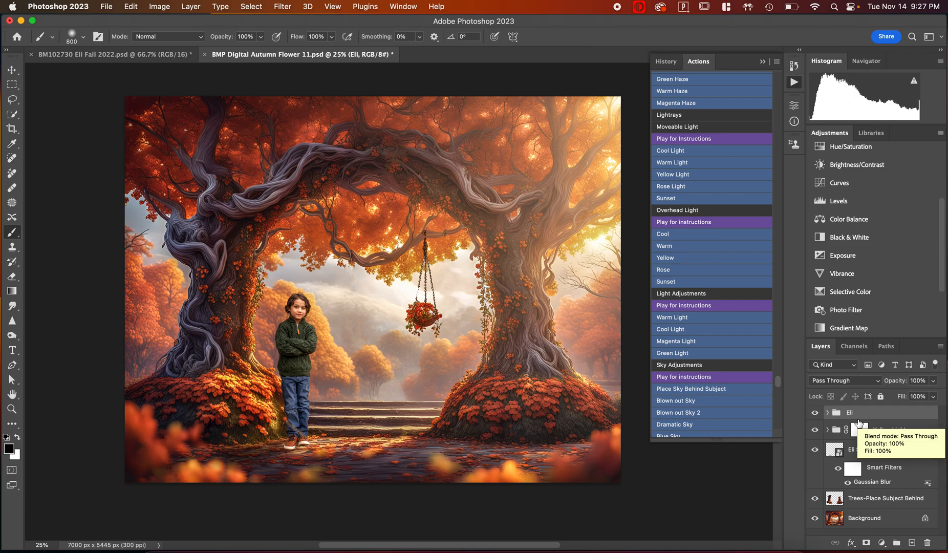
- Hide the Yellow Light group and delete it together with its contents
left_click(815, 430)
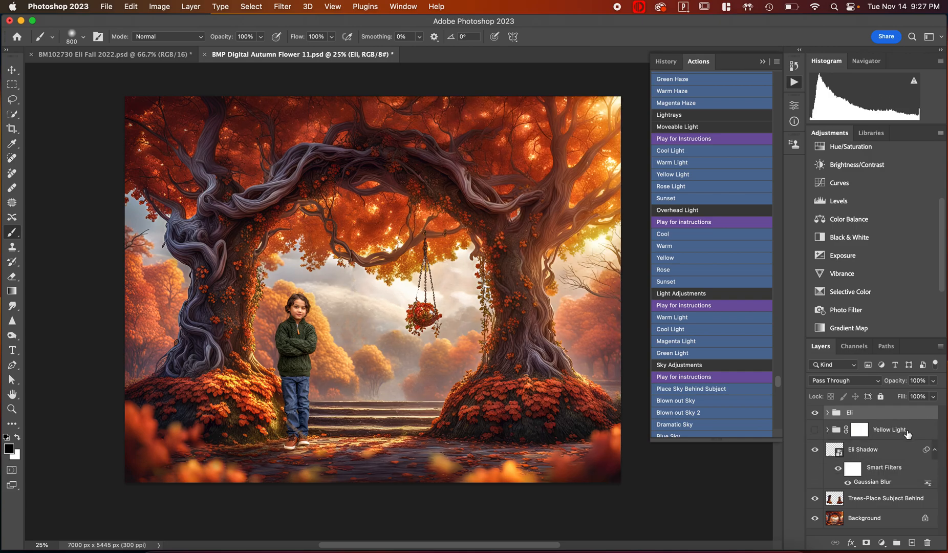
left_click(908, 433)
left_click(838, 434)
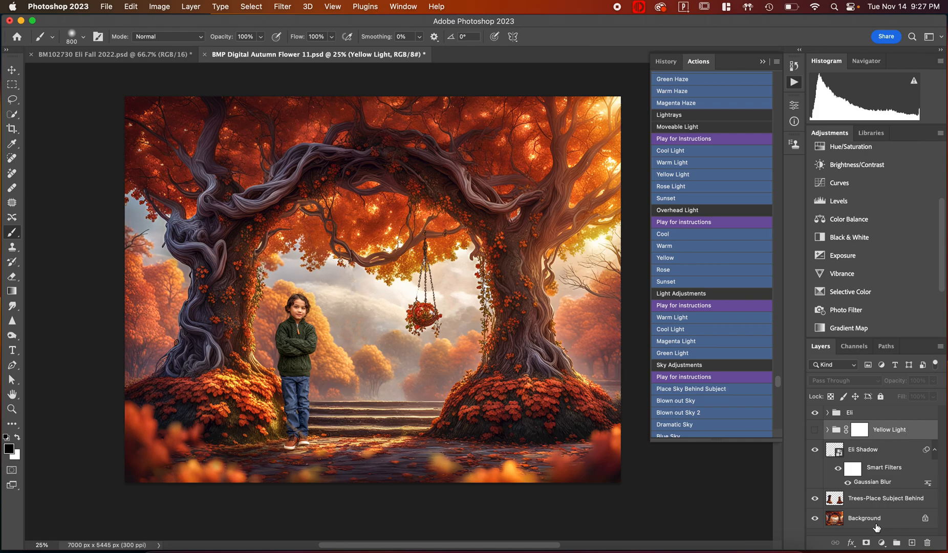
left_click(928, 544)
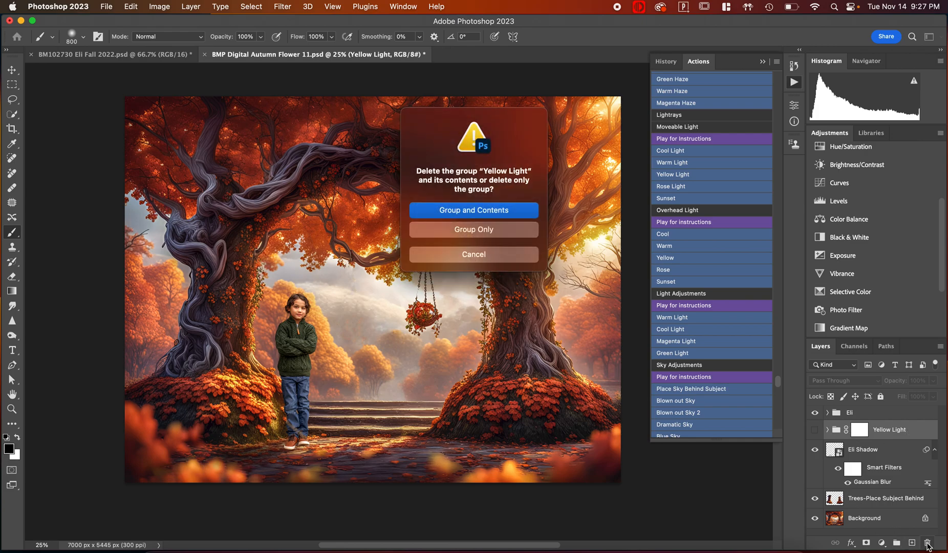
left_click(488, 216)
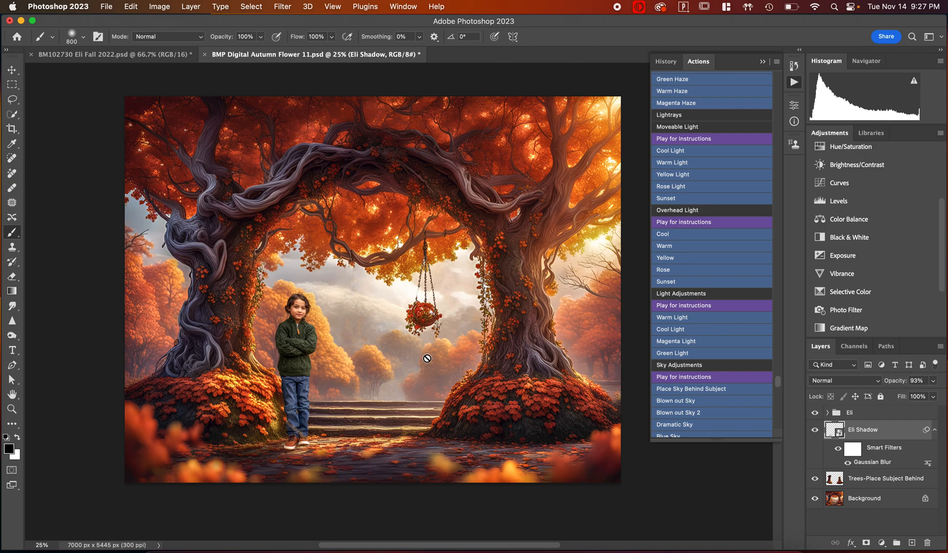
- Move Group 1 out of the boy's group to the top of the layer stack and collapse the boy's group
scroll(427, 359, "right", 3)
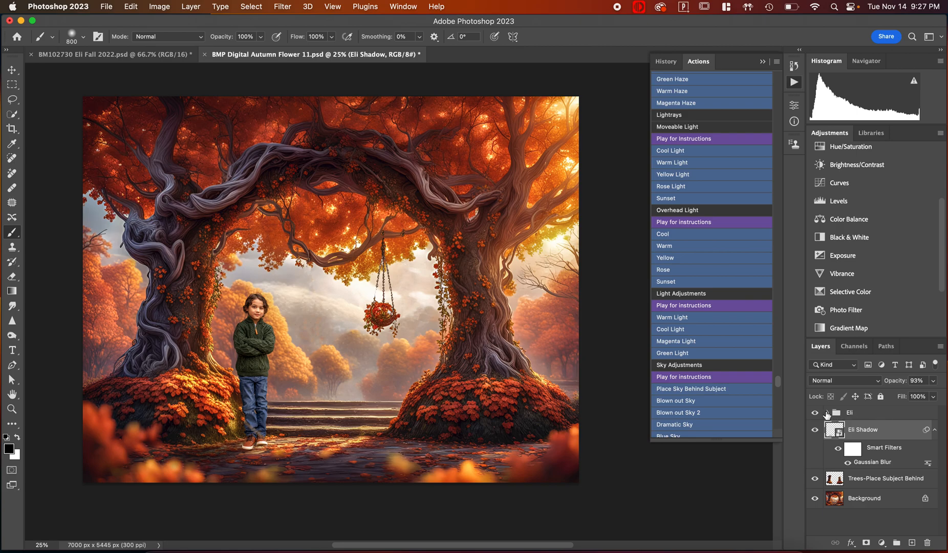
left_click(880, 414)
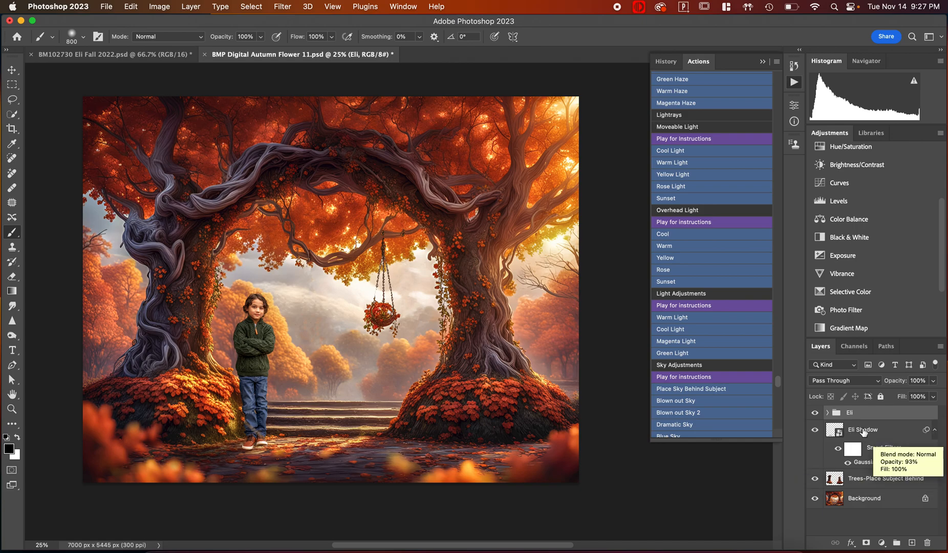
left_click(827, 412)
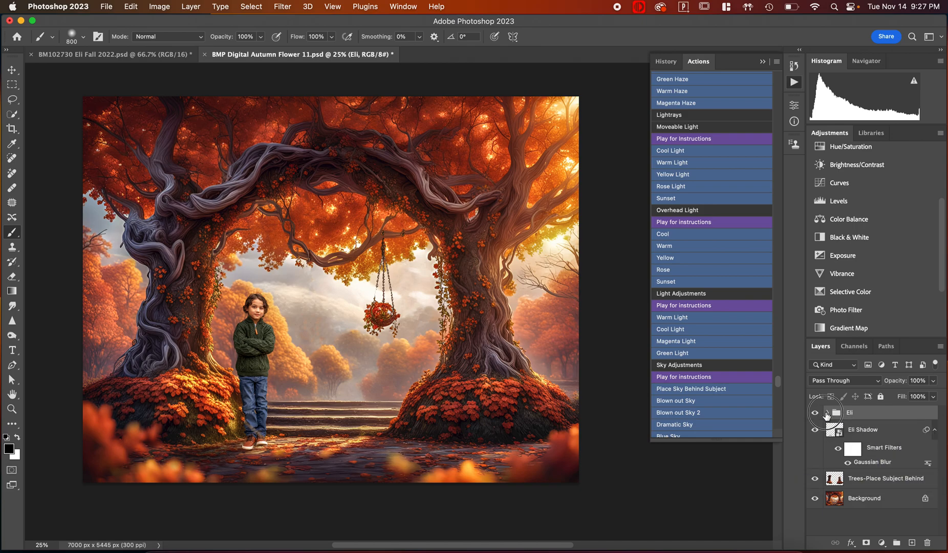
left_click(828, 413)
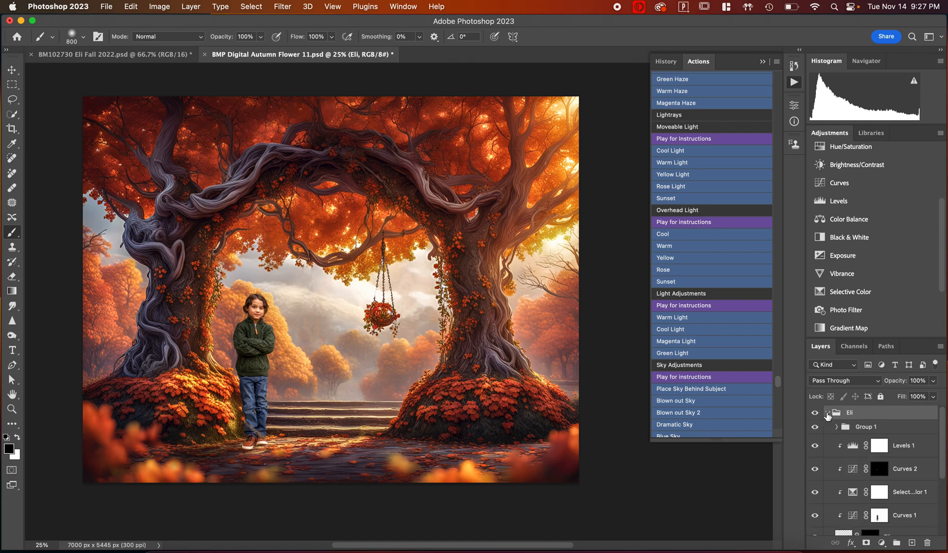
left_click(828, 413)
left_click(828, 413)
mouse_move(868, 429)
left_mouse_down()
mouse_move(882, 440)
mouse_move(872, 397)
mouse_move(873, 412)
left_mouse_up()
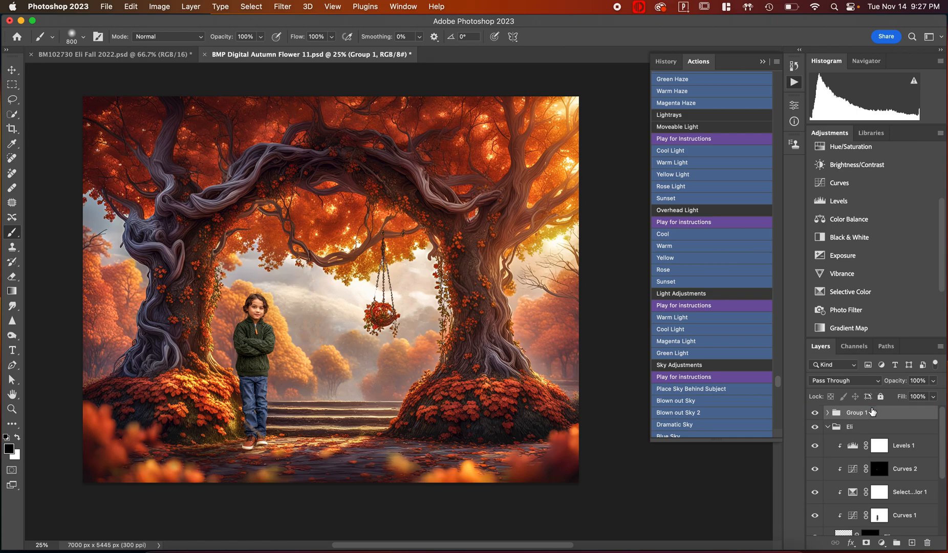
left_click(828, 427)
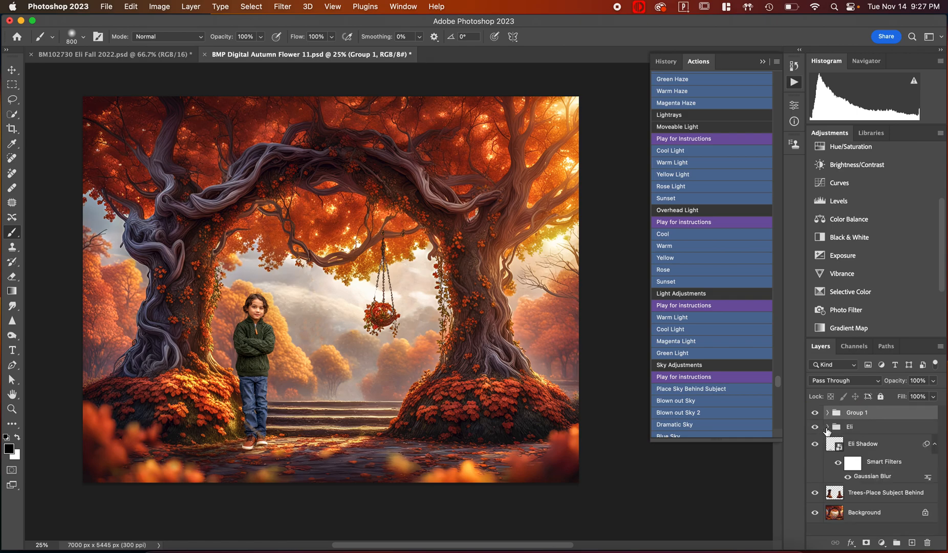
left_click(862, 427)
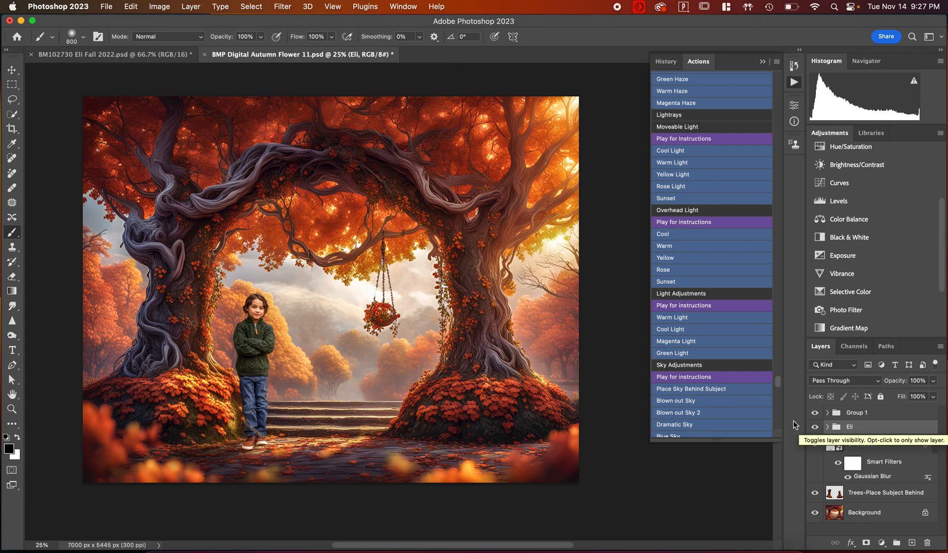
- Add a Curves adjustment directly above Levels 1 in the boy's group and clip it to the layers below
left_click(828, 428)
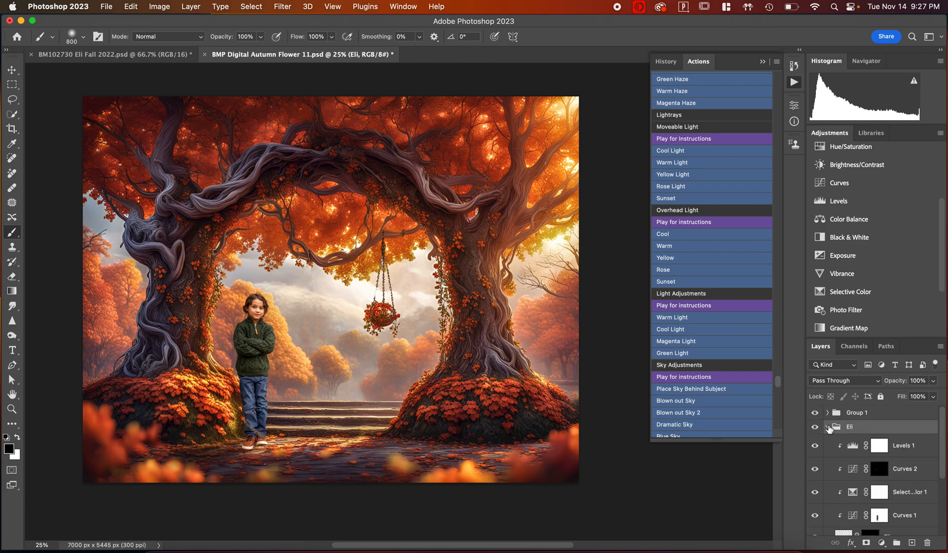
left_click(853, 446)
key("x")
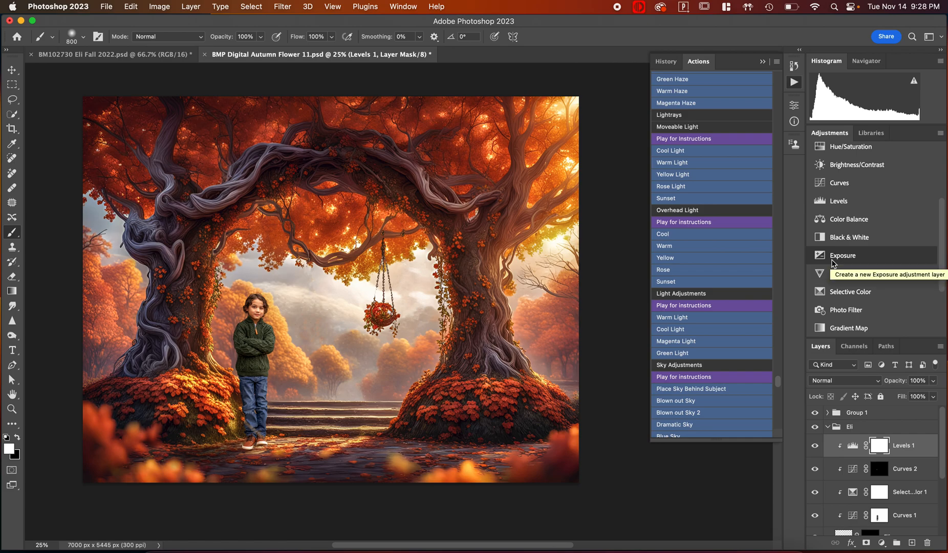
left_click(835, 186)
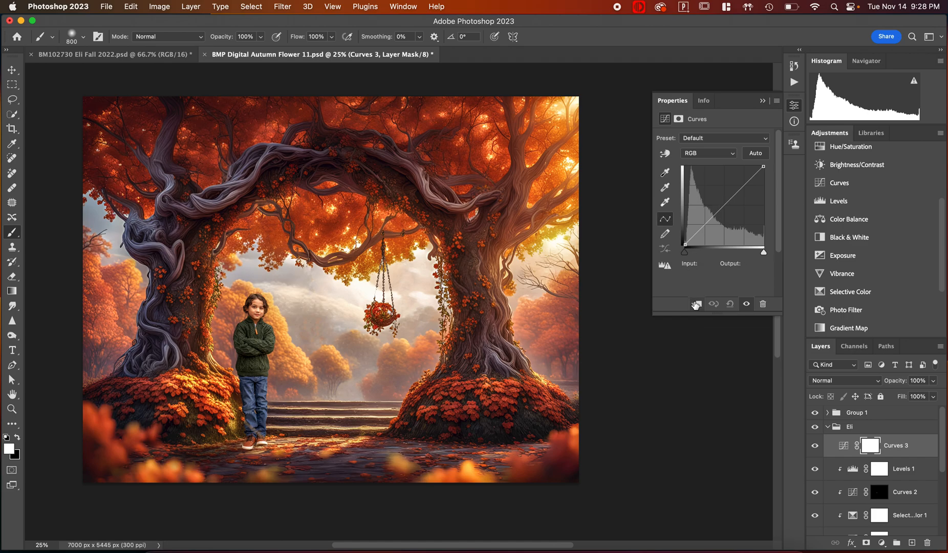
left_click(697, 304)
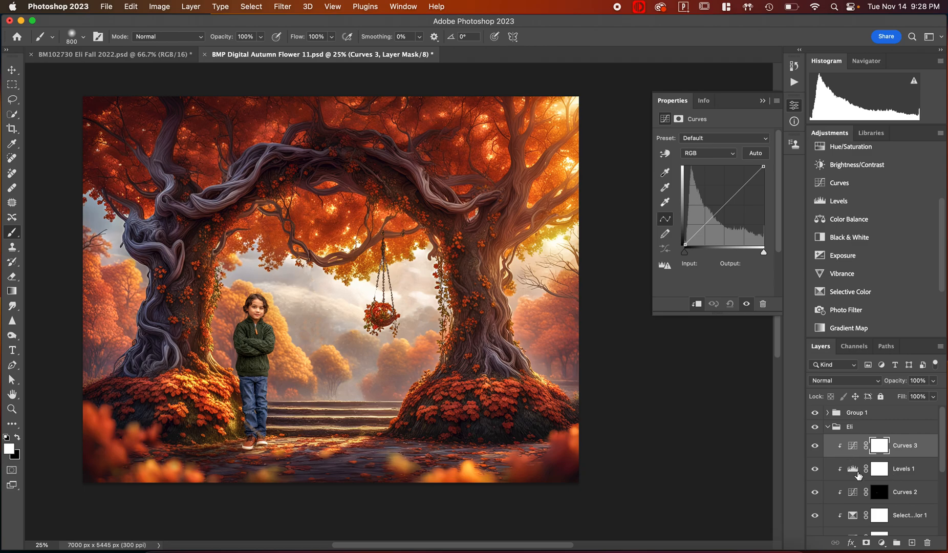
- Brighten the new curve's midtones to input 119, output 139, and invert the adjustment's layer mask to black
left_click(725, 205)
left_click_drag(725, 205, 722, 201)
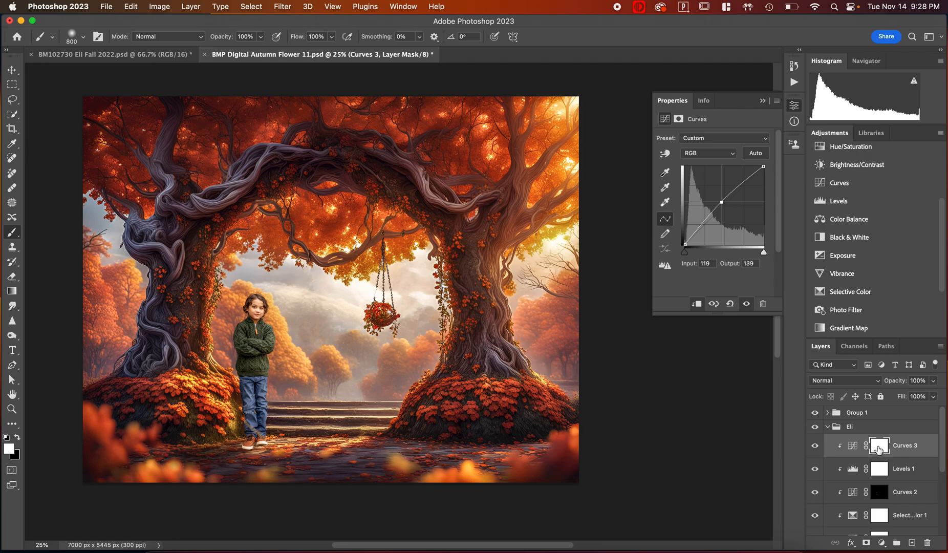
left_click(879, 449)
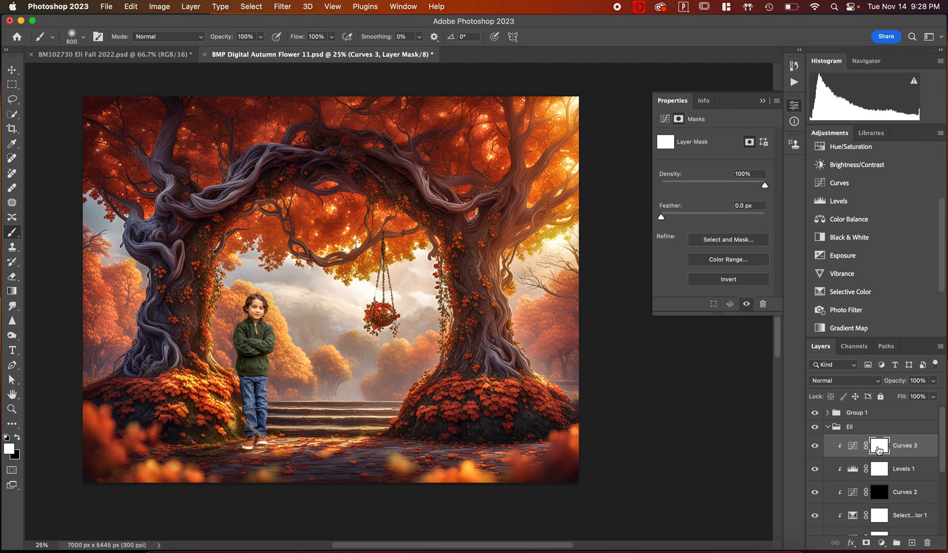
key("super+i")
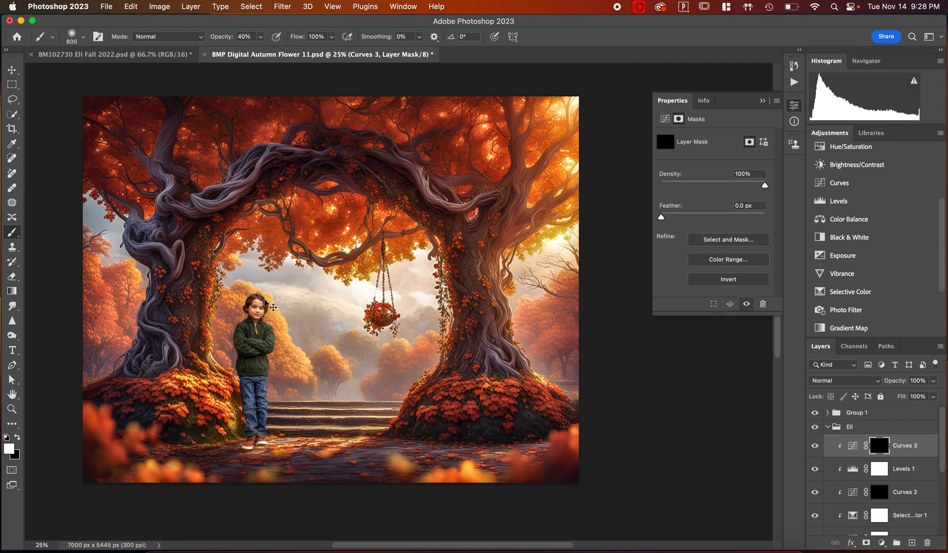
- Paint white on the Curves 3 mask along the boy's light-facing side with a 200 px brush at 40% opacity
key("super+plus")
key("super+plus")
key("super+plus")
scroll(265, 299, "left", 6)
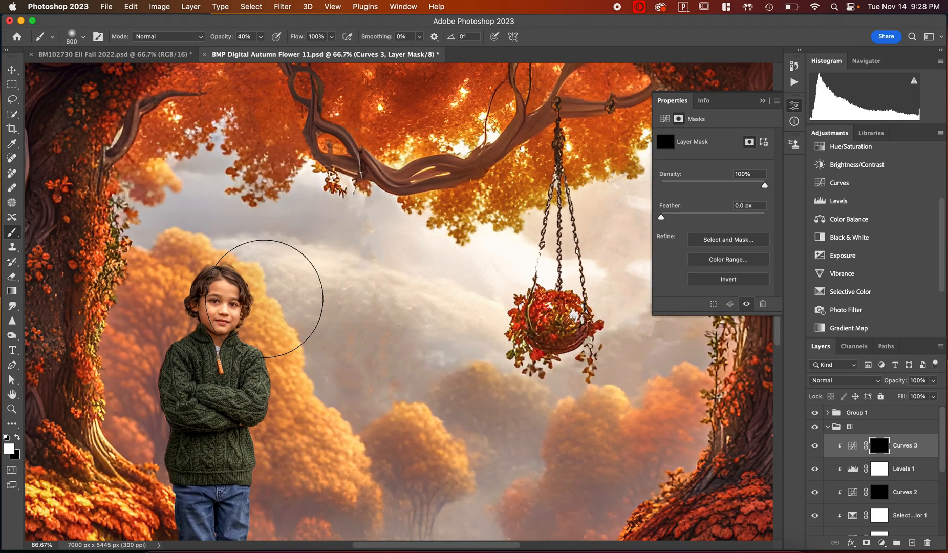
key("bracketleft")
key("bracketleft")
key("bracketleft")
key("bracketleft")
key("bracketleft")
key("bracketleft")
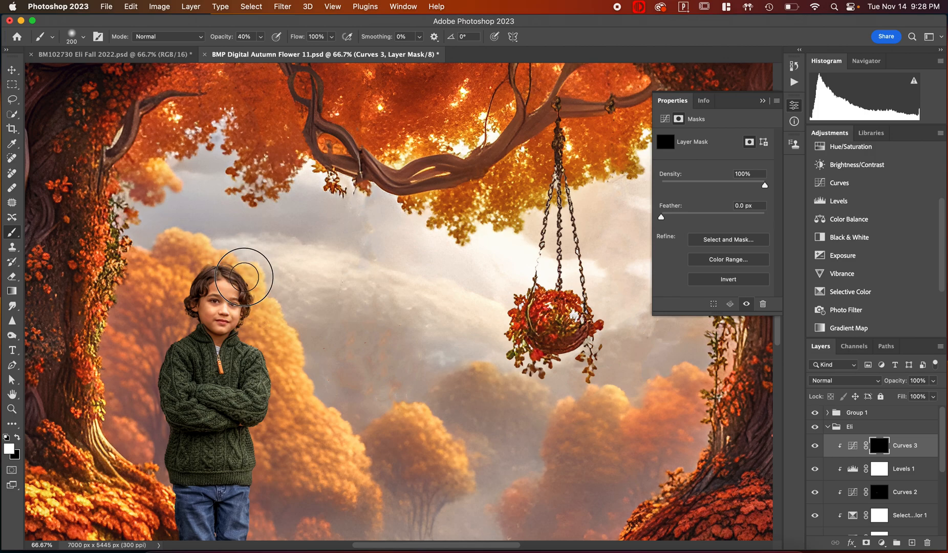
left_click(260, 328)
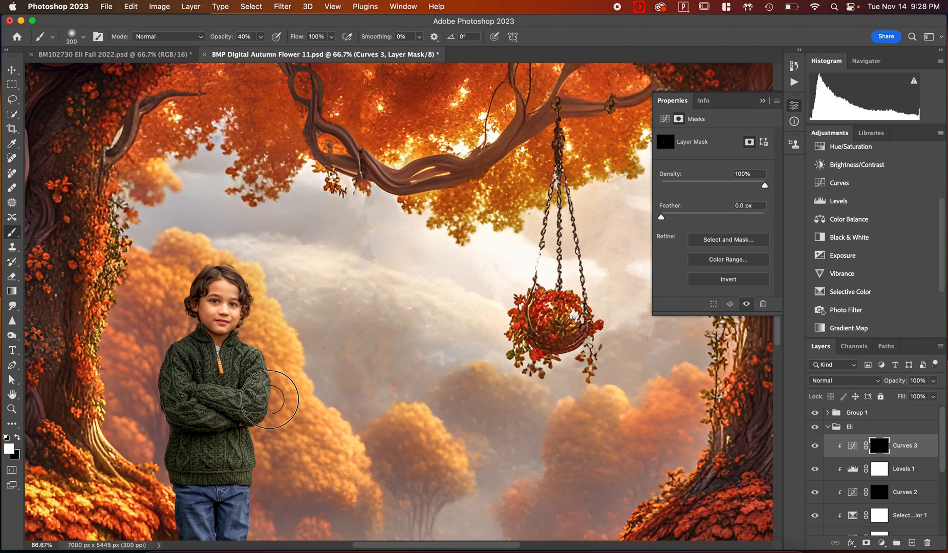
- Reveal the Curves 3 brightening on the boy's crossed arms and sweater sleeve with a 90 px white brush at 40% opacity
scroll(259, 446, "down", 5)
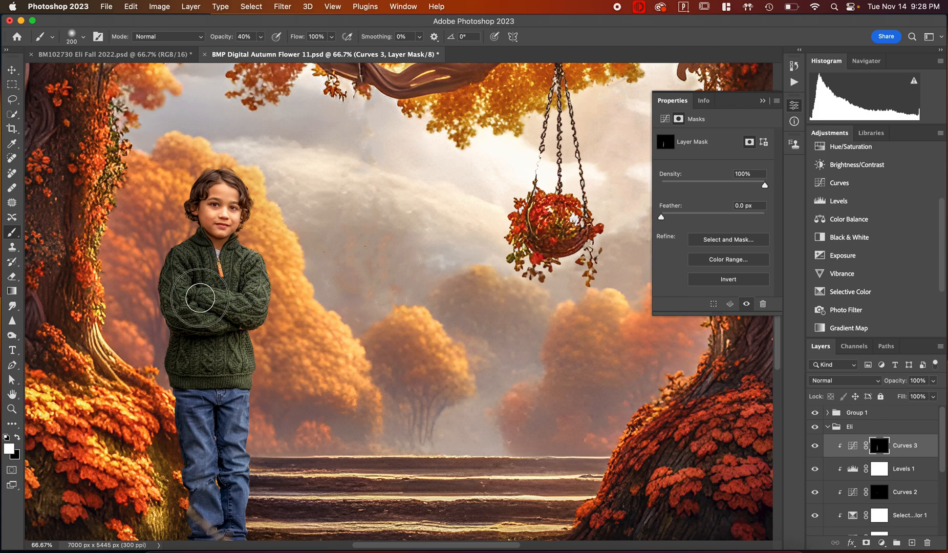
key("bracketleft")
key("bracketleft")
key("bracketleft")
key("bracketleft")
key("bracketleft")
left_click_drag(213, 296, 250, 302)
mouse_move(181, 310)
left_mouse_down()
mouse_move(206, 317)
mouse_move(176, 269)
mouse_move(176, 279)
left_mouse_up()
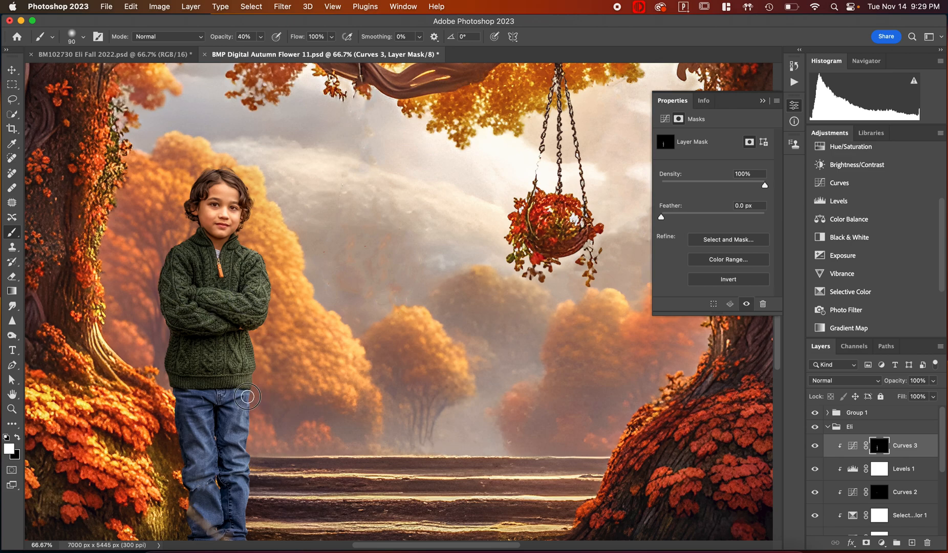
- Compare the boy with and without the Curves 3 brightening, both up close and against the wider scene
left_click(816, 447)
left_click(816, 447)
left_click(816, 447)
left_click(816, 447)
left_click(815, 447)
key("super+minus")
key("super+minus")
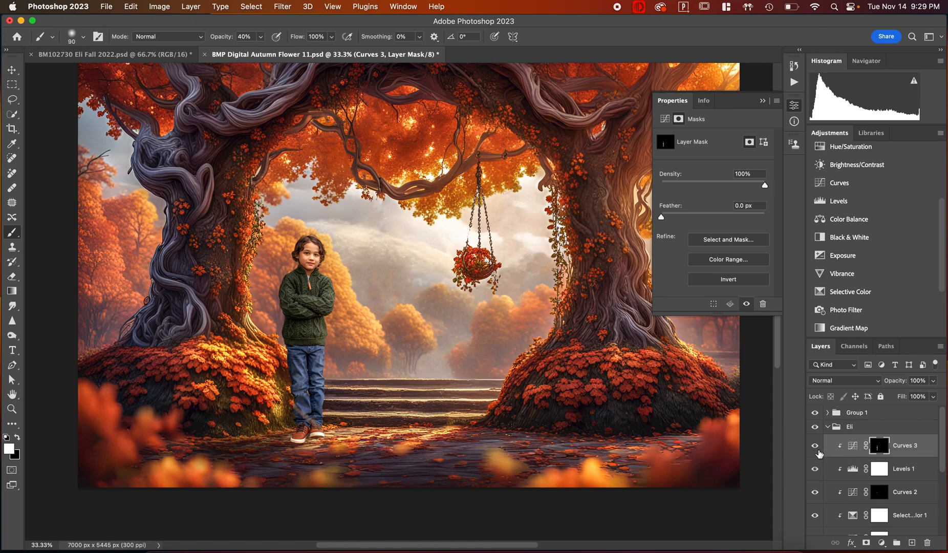
left_click(816, 446)
left_click(816, 446)
left_click(815, 447)
left_click(815, 447)
- Collapse the boy's layer group and clear the canvas to show the full composition
left_click(829, 428)
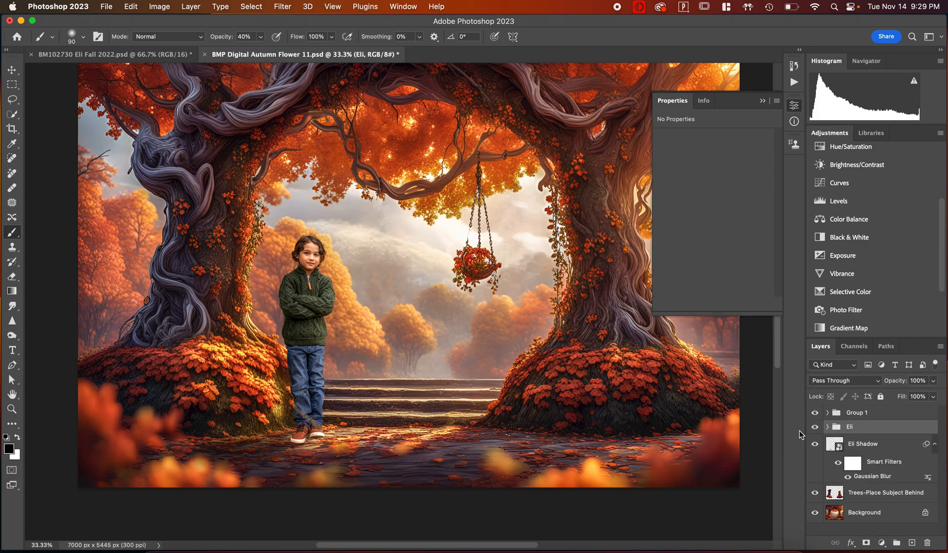
left_click(763, 101)
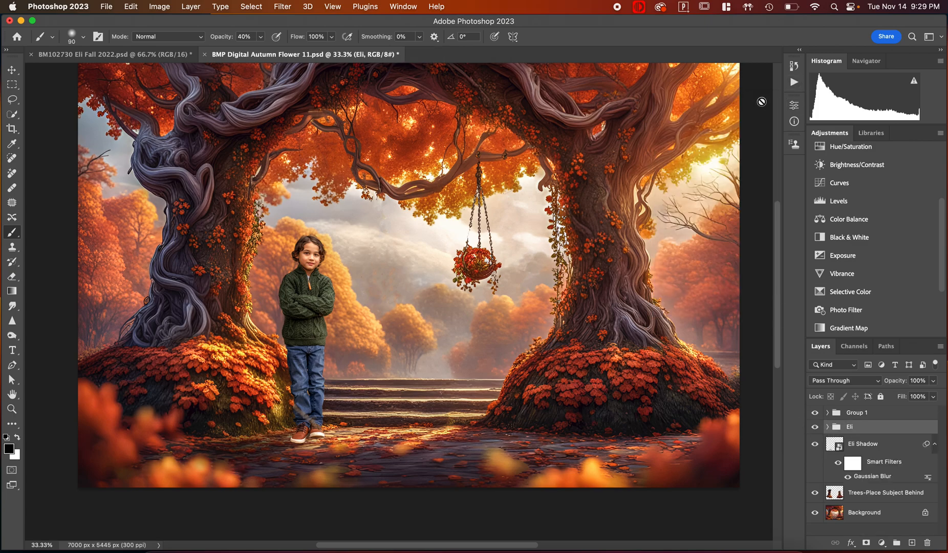
scroll(686, 353, "right", 2)
scroll(687, 353, "right", 2)
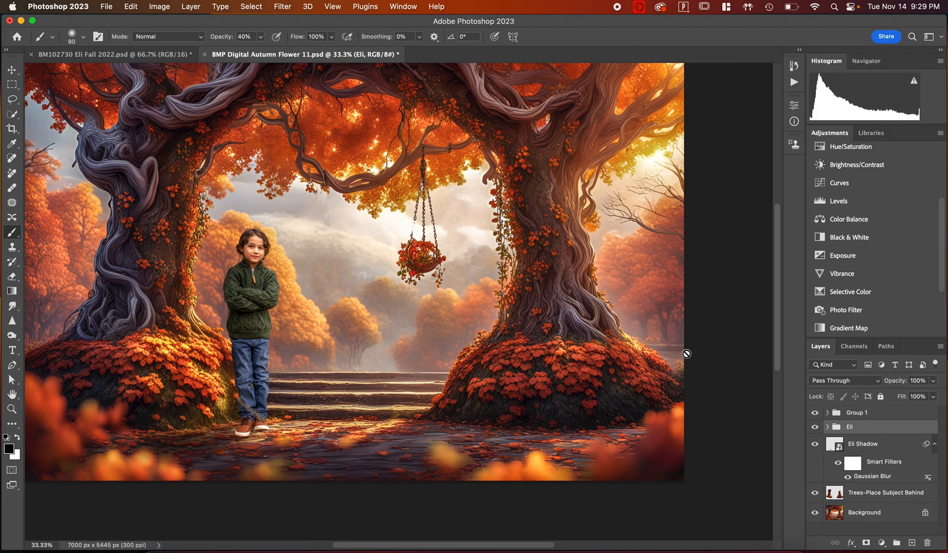
key("super+minus")
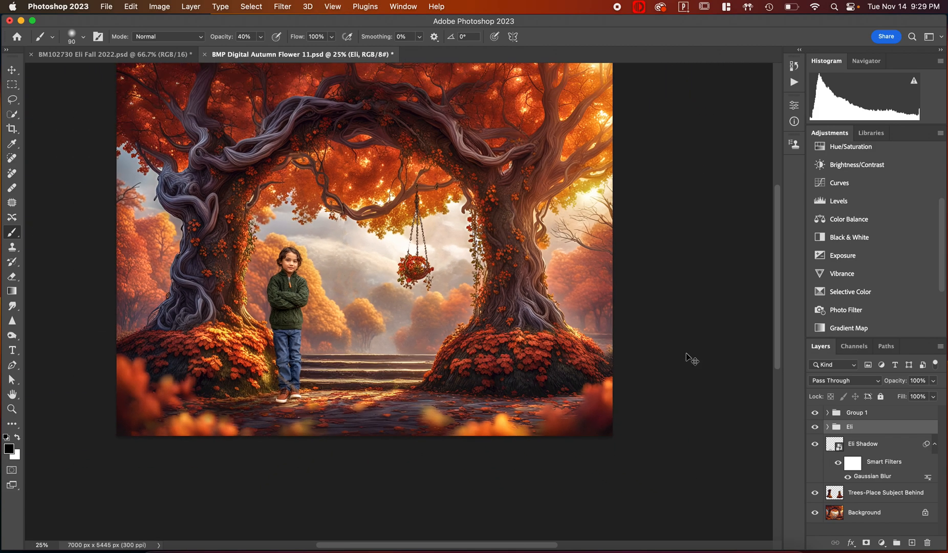
scroll(686, 353, "right", 2)
scroll(687, 354, "up", 2)
scroll(686, 353, "left", 2)
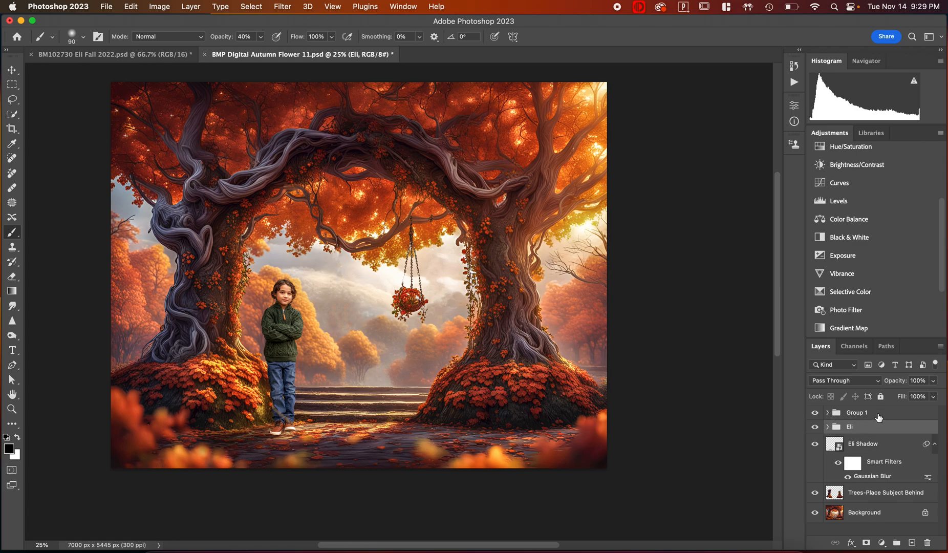
- Run the Fine Art Base action from the Fine Art Portrait & Painterly Collection above Group 1
left_click(879, 414)
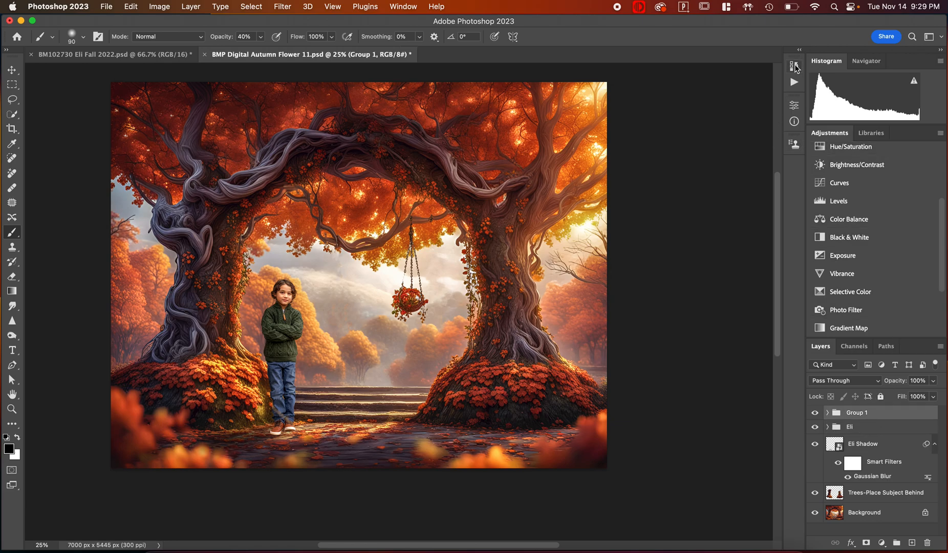
left_click(794, 65)
left_click(701, 62)
scroll(700, 246, "down", 5)
scroll(700, 277, "down", 3)
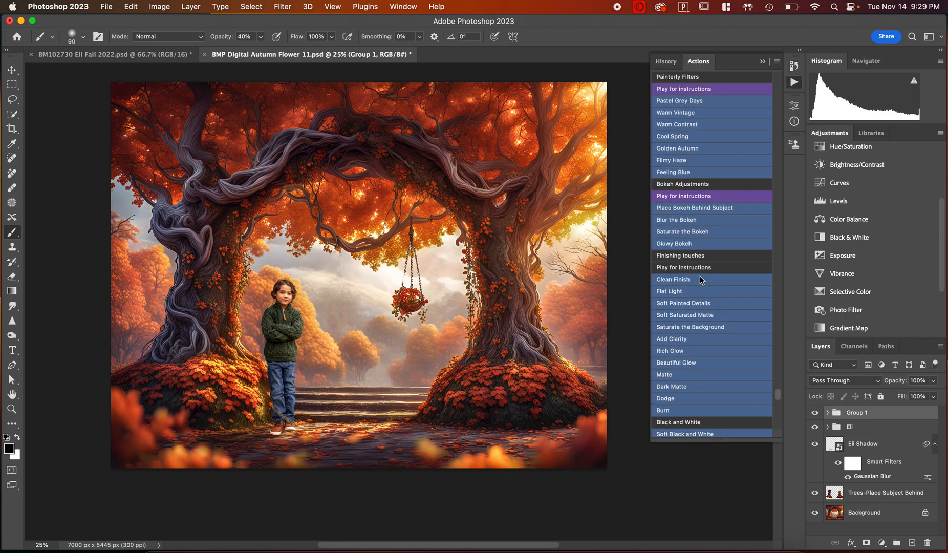
scroll(700, 277, "down", 7)
scroll(700, 279, "down", 7)
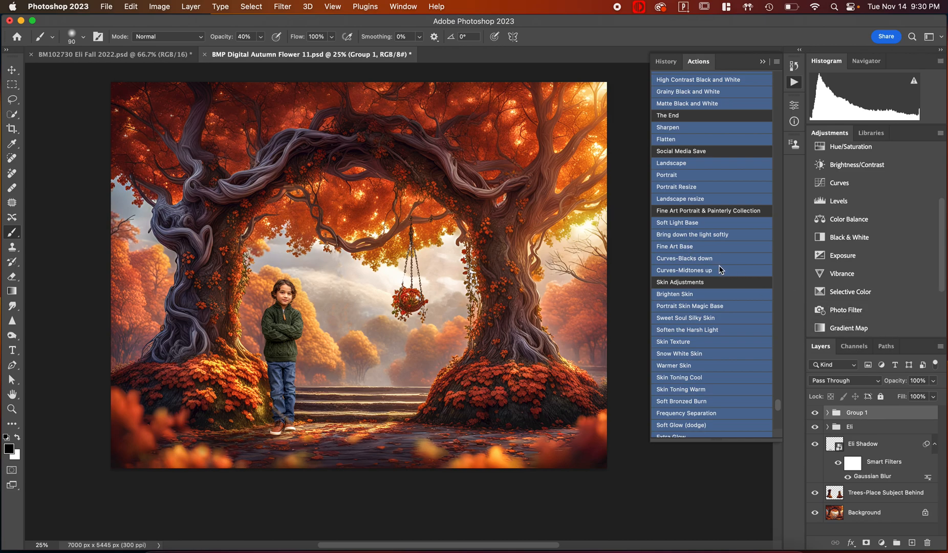
left_click(673, 248)
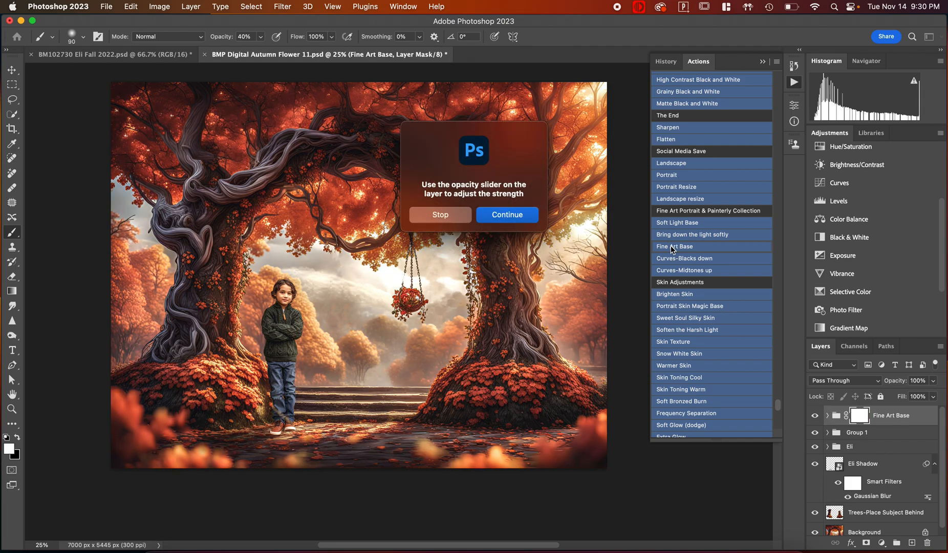
left_click(509, 217)
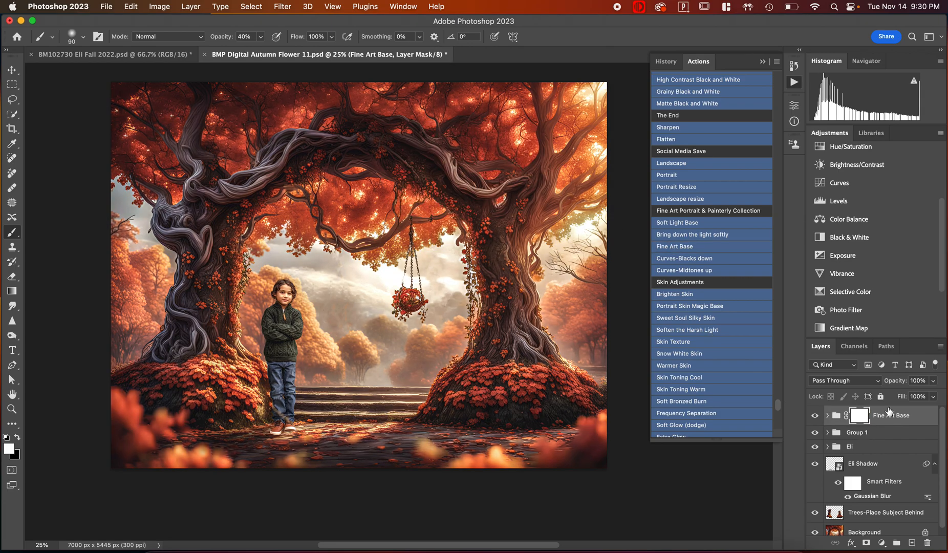
- Lower the Fine Art Base group's opacity to 40%
left_click(934, 381)
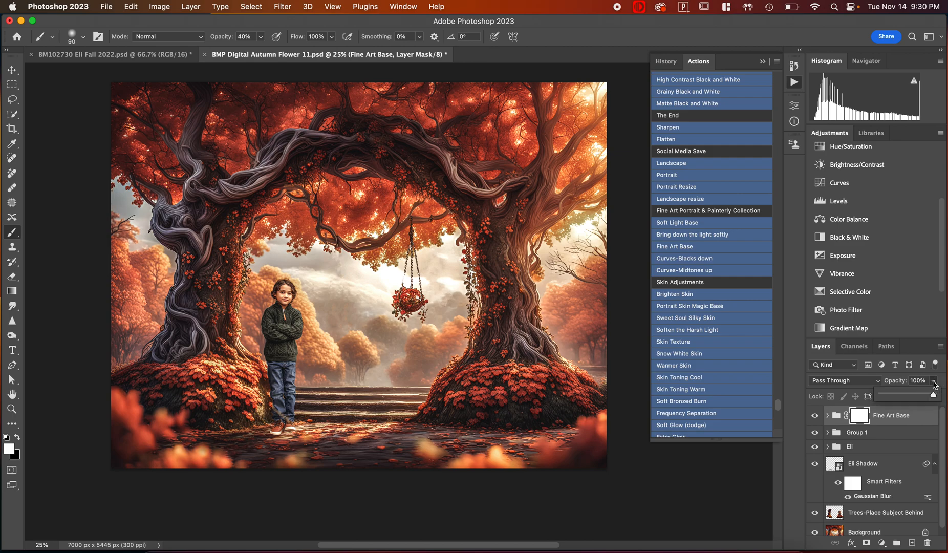
left_click_drag(934, 394, 895, 396)
left_click(904, 394)
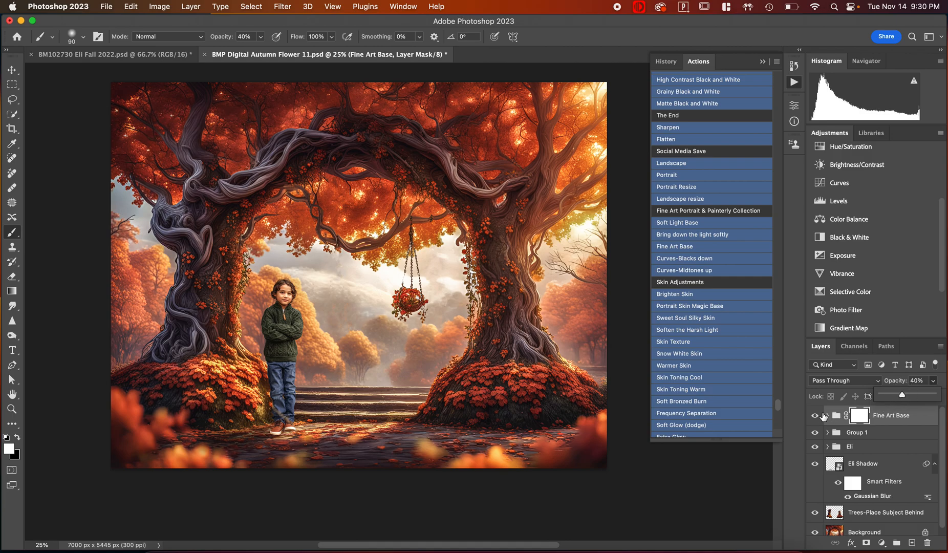
- Compare the composition with and without the Fine Art Base effect at 40% opacity
left_click(815, 416)
left_click(814, 416)
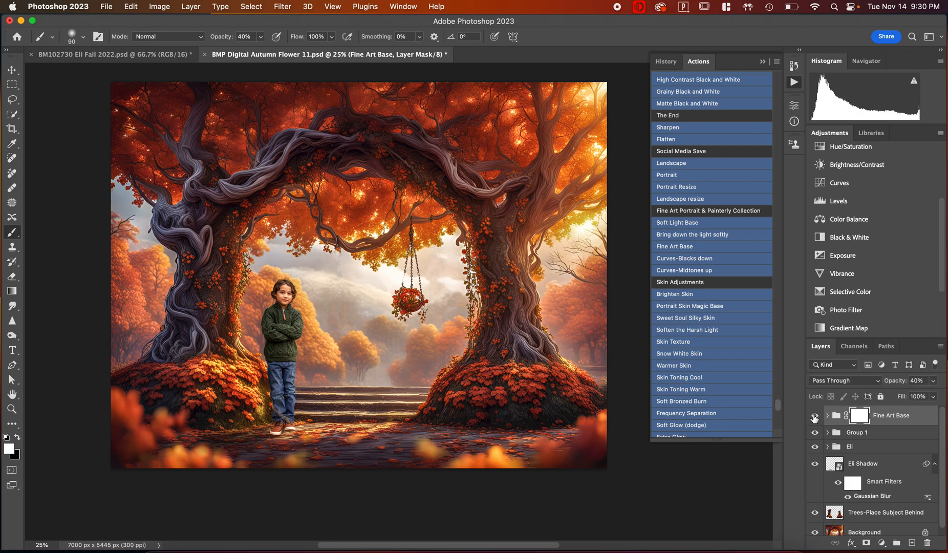
left_click(815, 415)
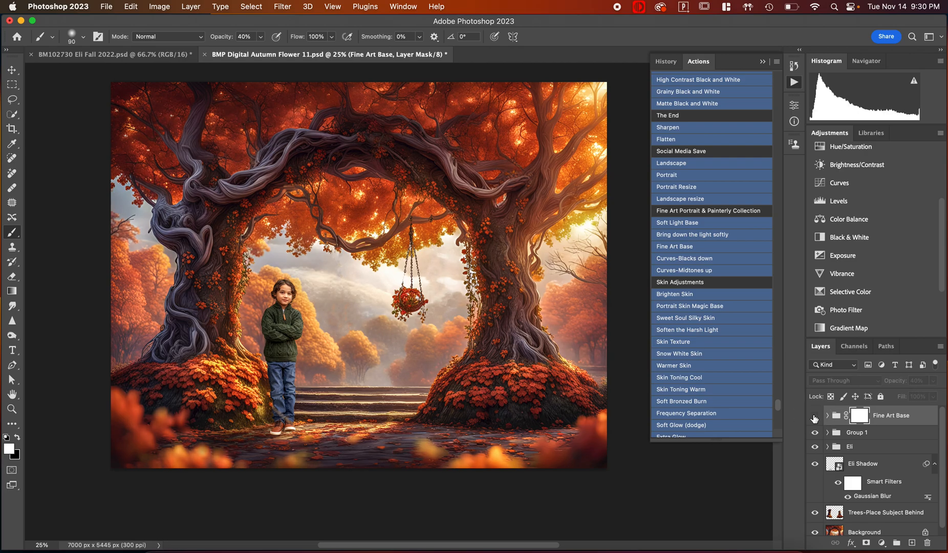
left_click(815, 416)
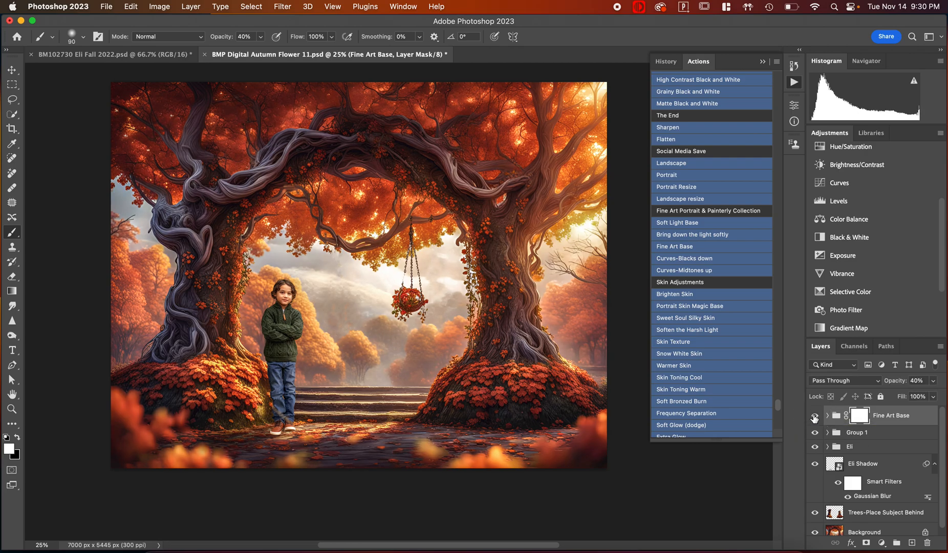
left_click(815, 415)
left_click(815, 415)
left_click(814, 416)
left_click(814, 416)
- Set the Fine Art Base group's opacity to 35%
left_click(934, 381)
left_click_drag(908, 399, 906, 399)
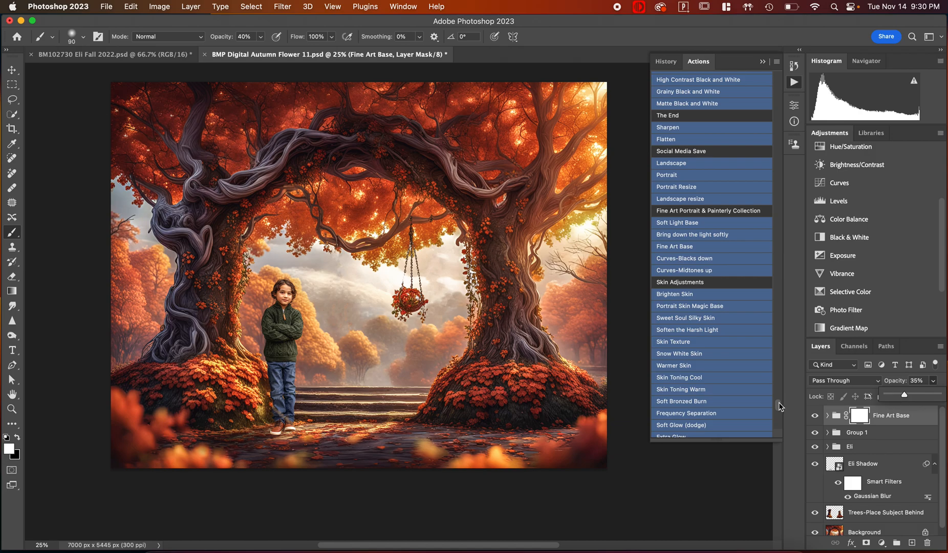
left_click(921, 415)
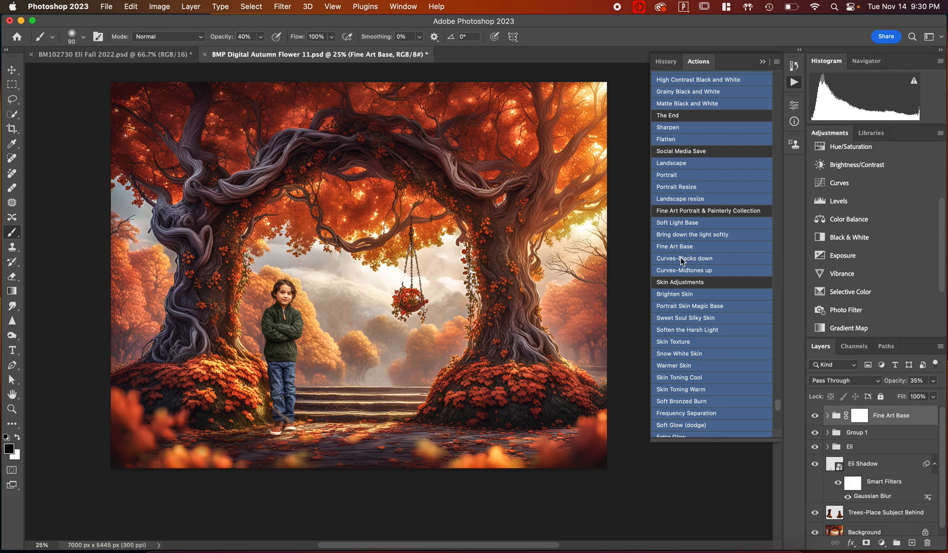
- Run The Magical Finish action without texture from the Fine Art Finishing Actions above Fine Art Base
scroll(702, 321, "down", 10)
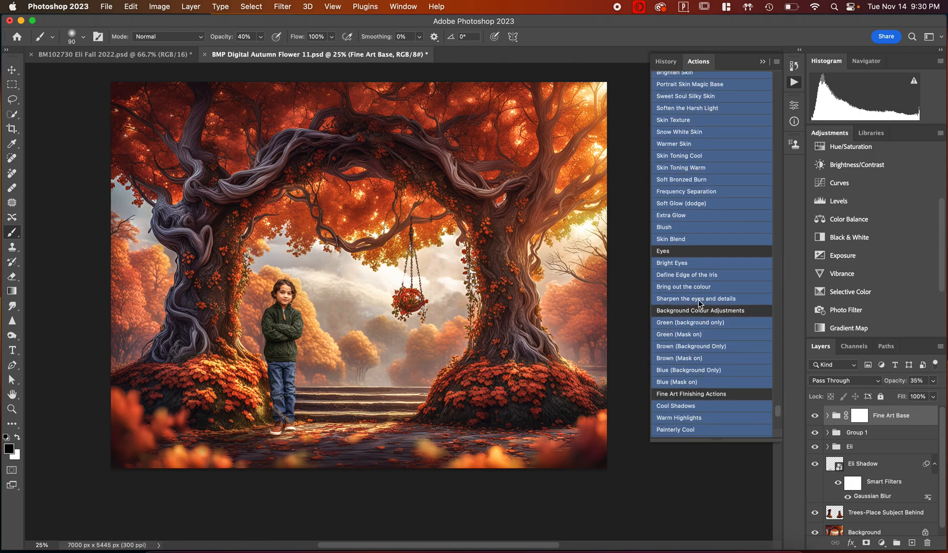
scroll(691, 327, "down", 7)
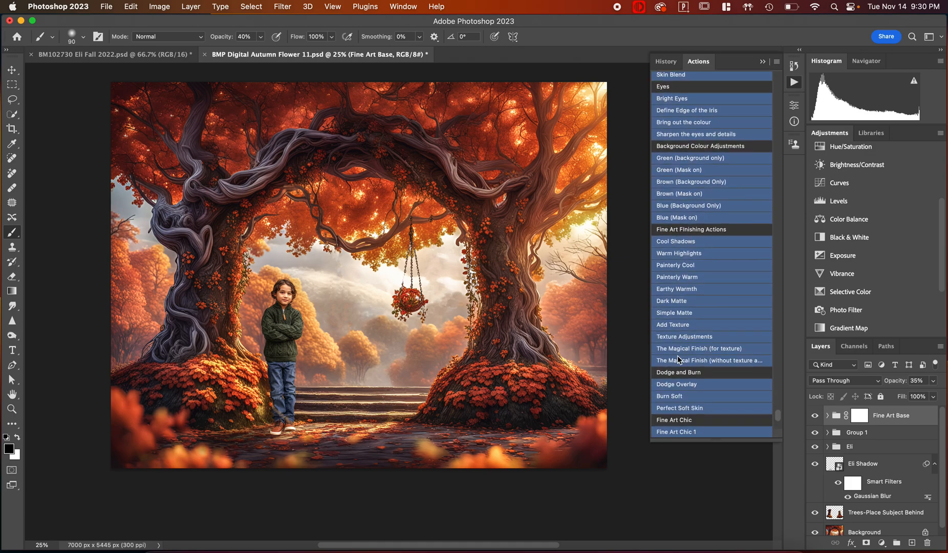
scroll(692, 319, "up", 15)
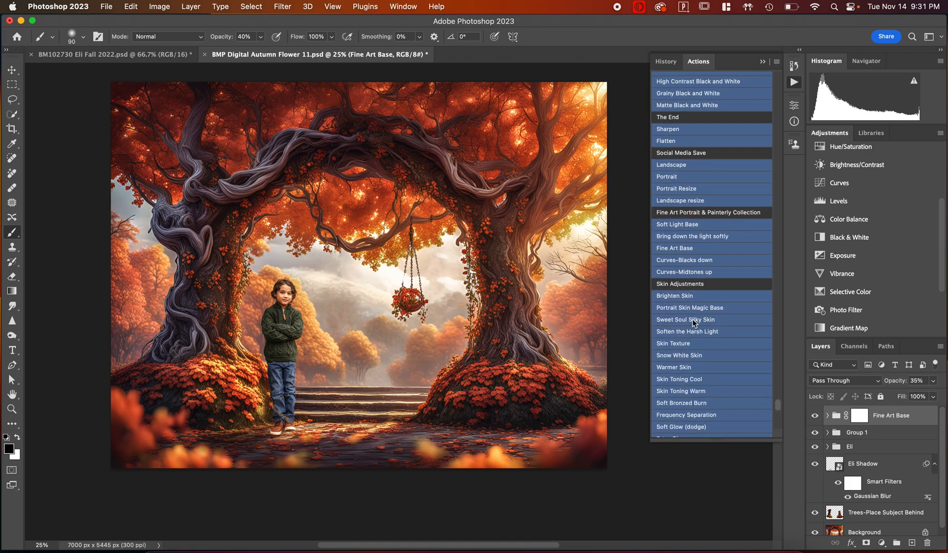
scroll(695, 323, "up", 1)
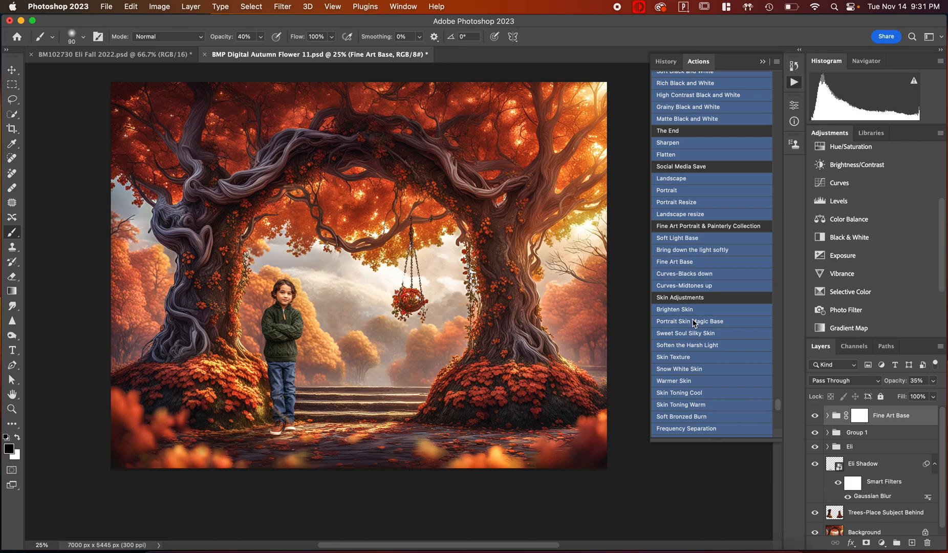
scroll(695, 323, "down", 15)
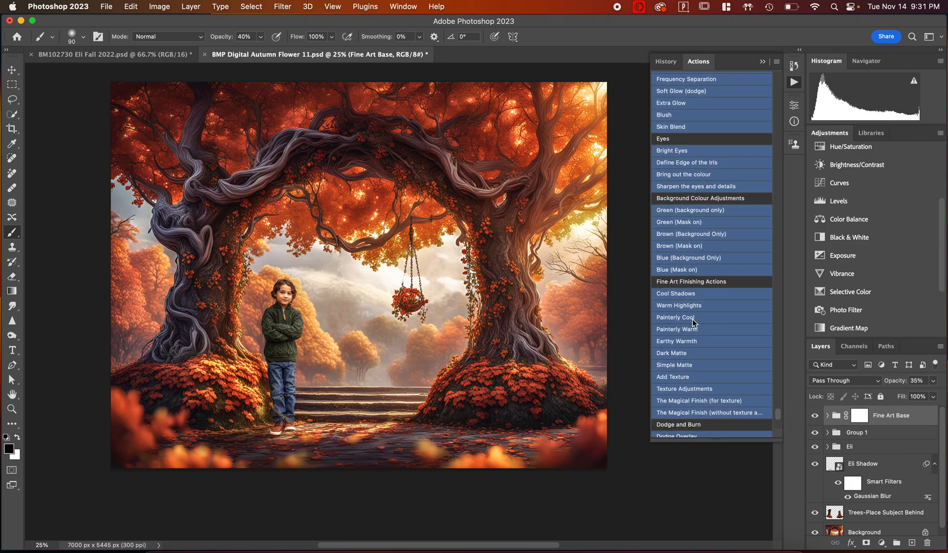
scroll(695, 323, "down", 6)
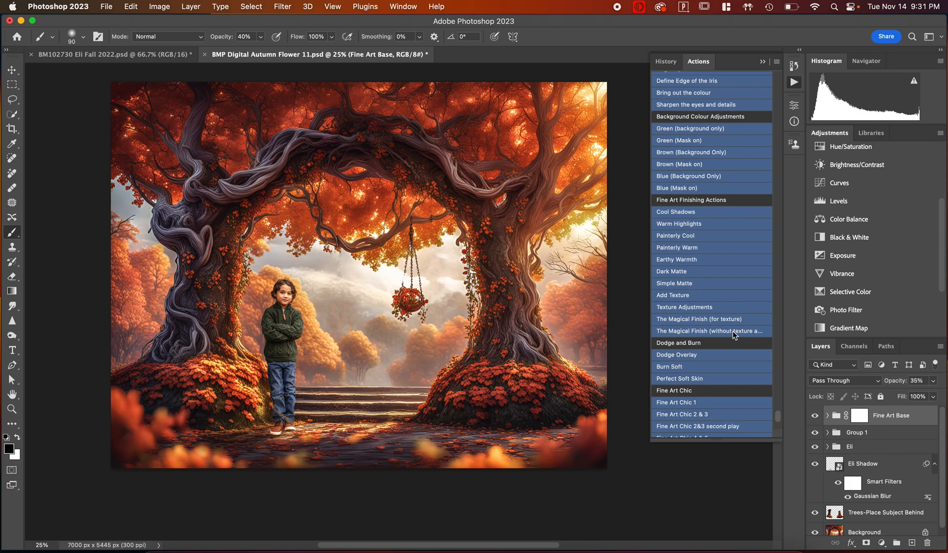
left_click(698, 333)
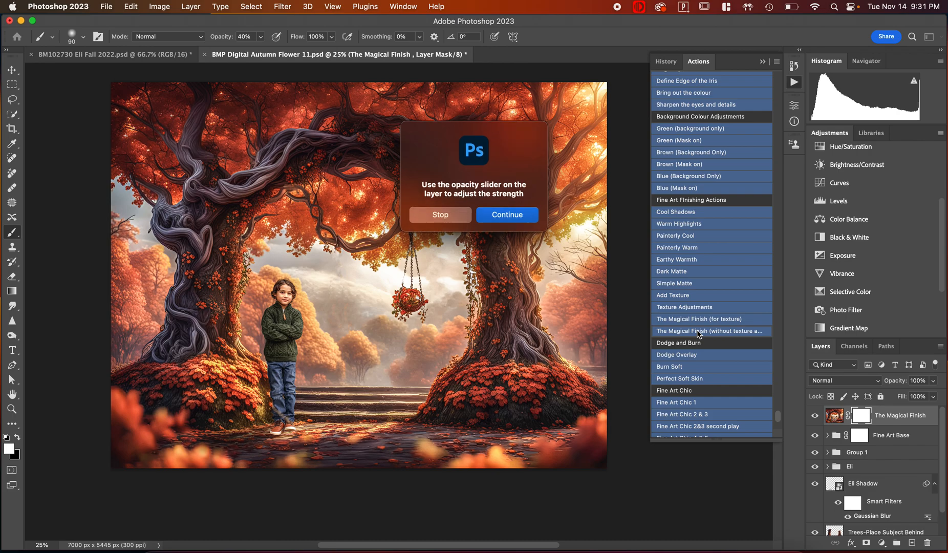
left_click(502, 217)
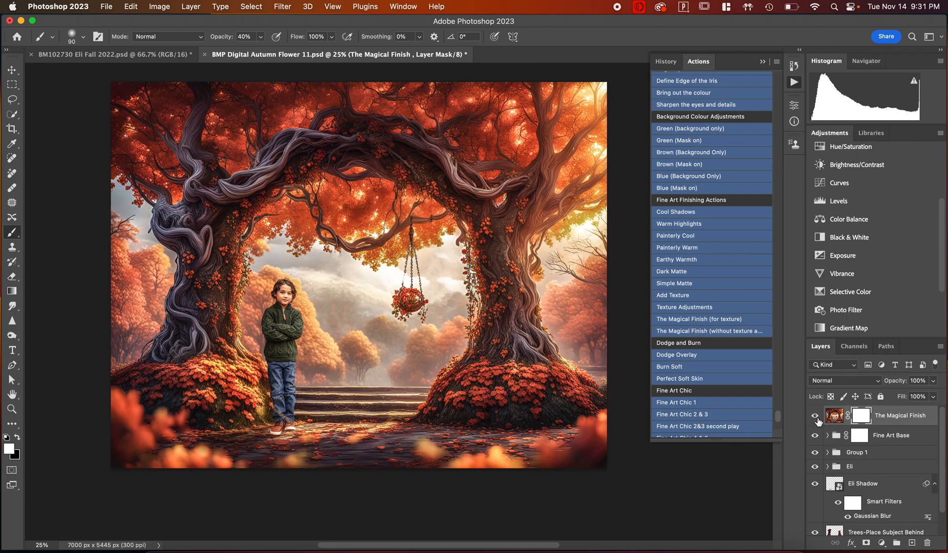
- Compare the composition with and without The Magical Finish layer at full opacity
left_click(816, 417)
left_click(816, 416)
left_click(816, 417)
left_click(816, 416)
left_click(816, 416)
left_click(816, 417)
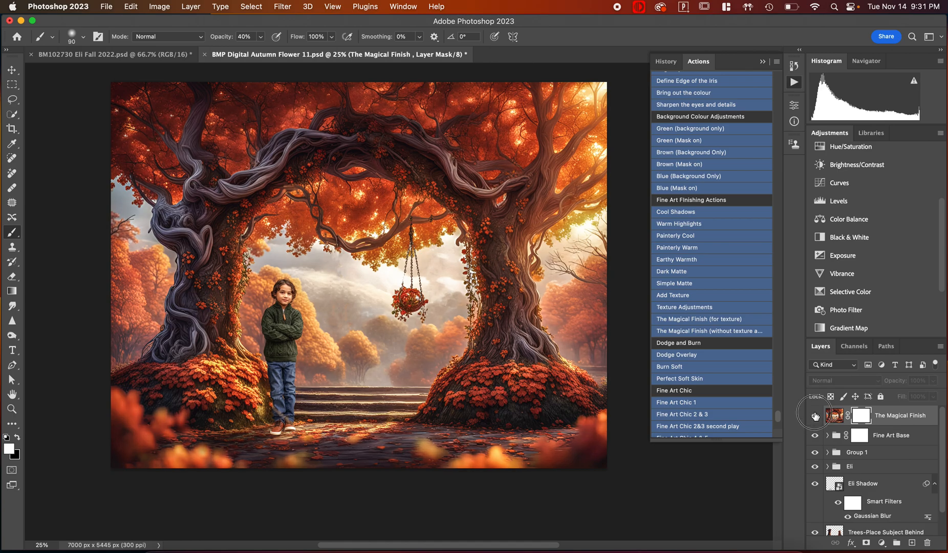
left_click(815, 417)
left_click(816, 417)
left_click(816, 417)
left_click(815, 417)
left_click(816, 417)
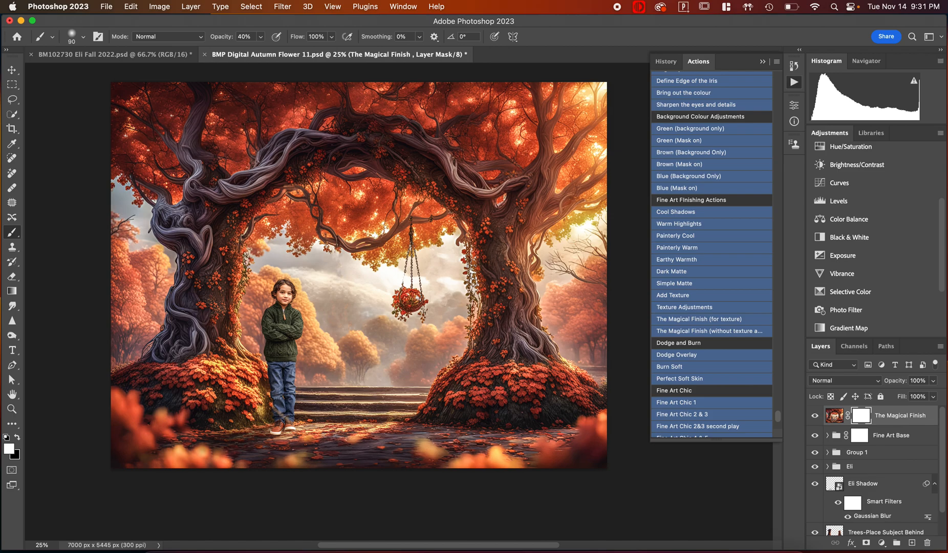
- Set The Magical Finish layer's opacity to 35% and check its effect on the composition
left_click_drag(934, 380, 900, 397)
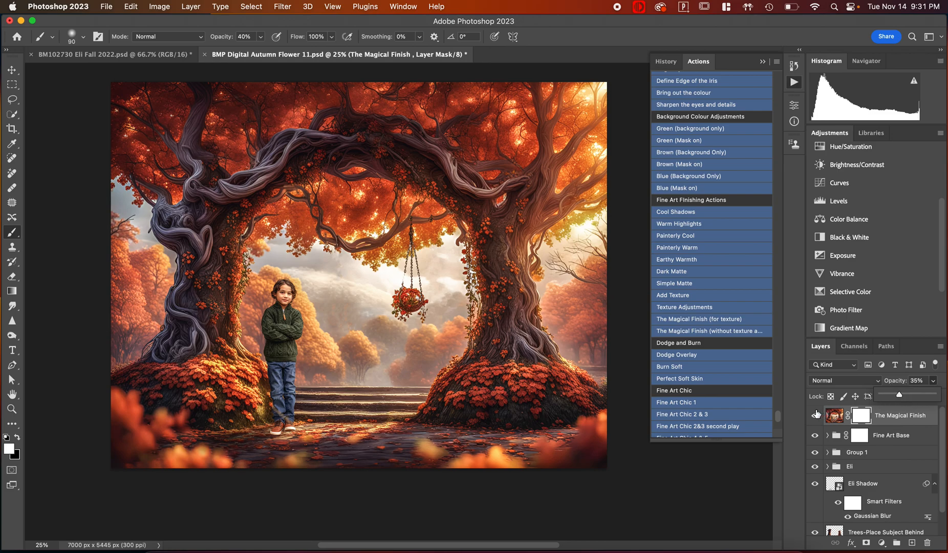
left_click(815, 418)
left_click(815, 417)
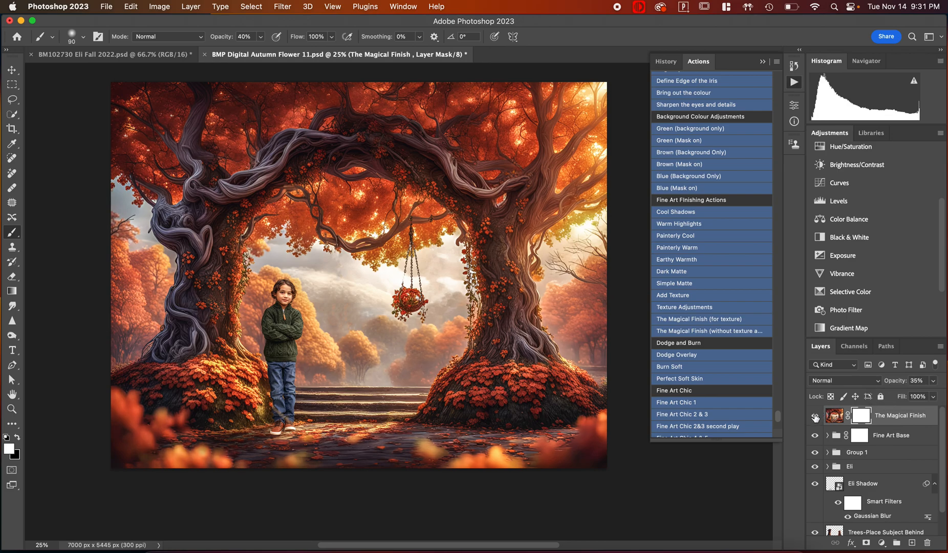
- Compare The Magical Finish and Fine Art Base effects separately by switching each one's visibility
left_click(815, 418)
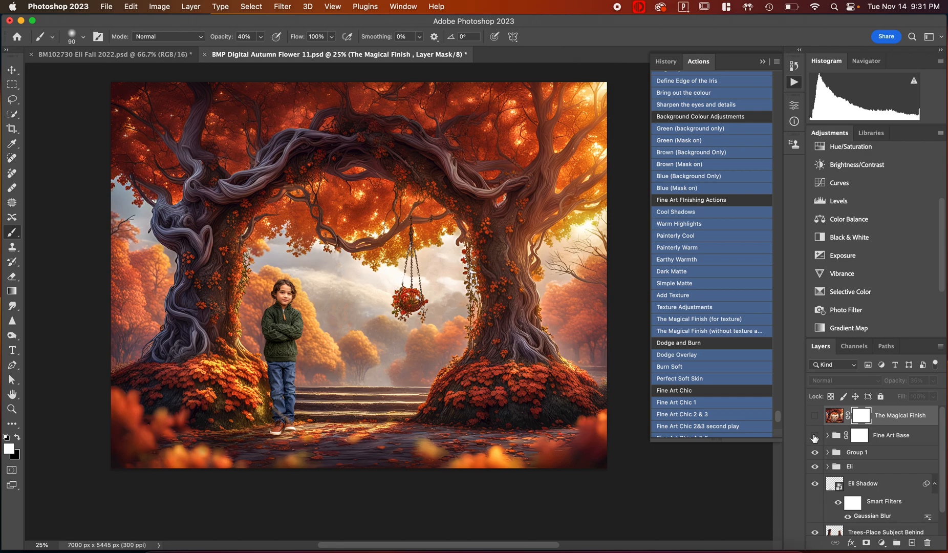
left_click(816, 416)
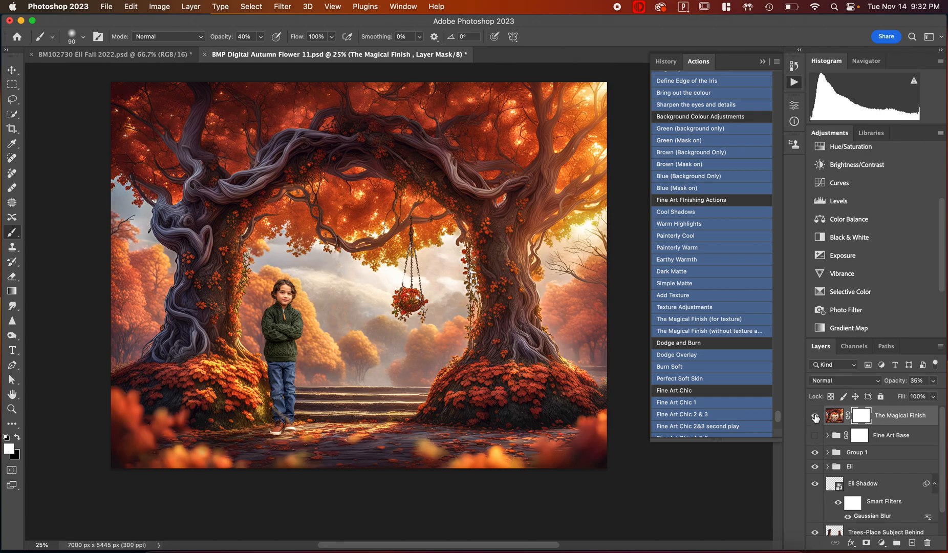
left_click(815, 437)
left_click(816, 435)
left_click(818, 416)
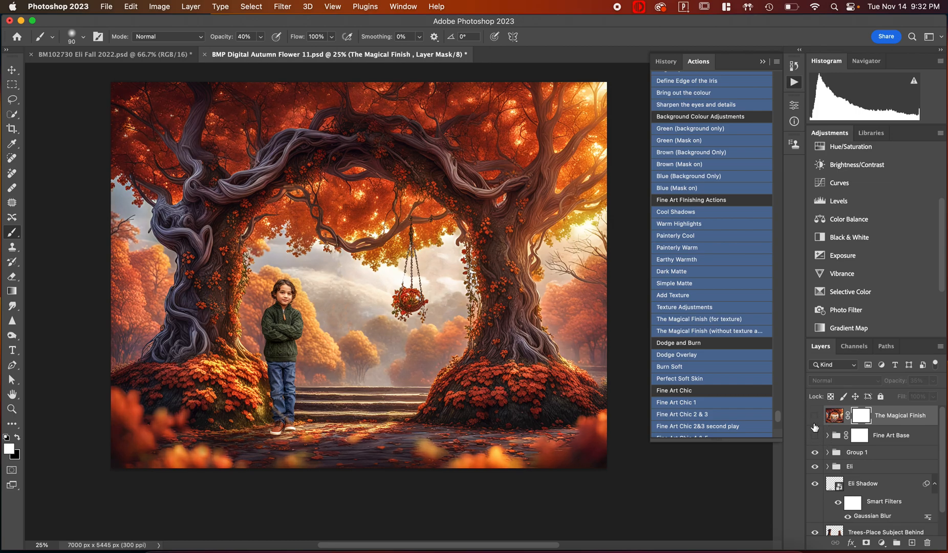
left_click(816, 436)
- Delete The Magical Finish layer, including its mask
left_click(895, 436)
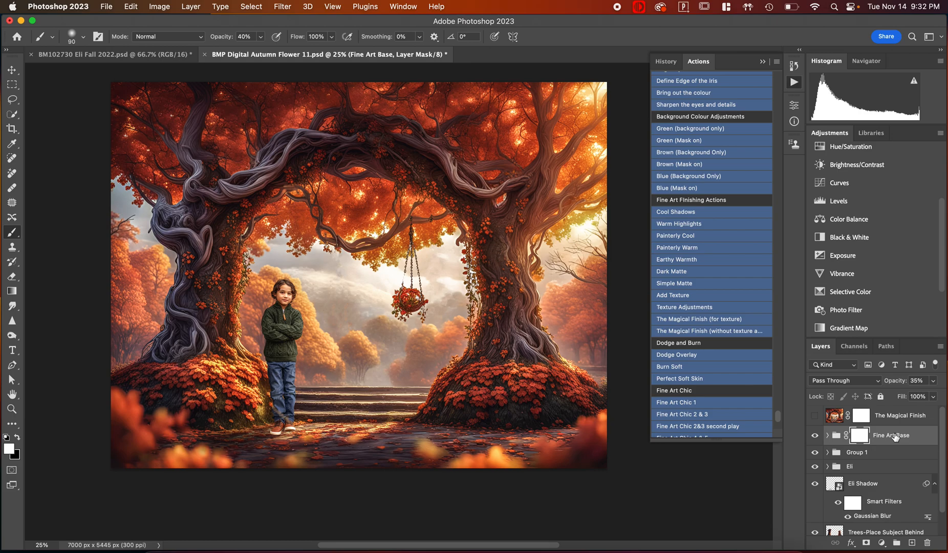
left_click(836, 414)
left_click(928, 543)
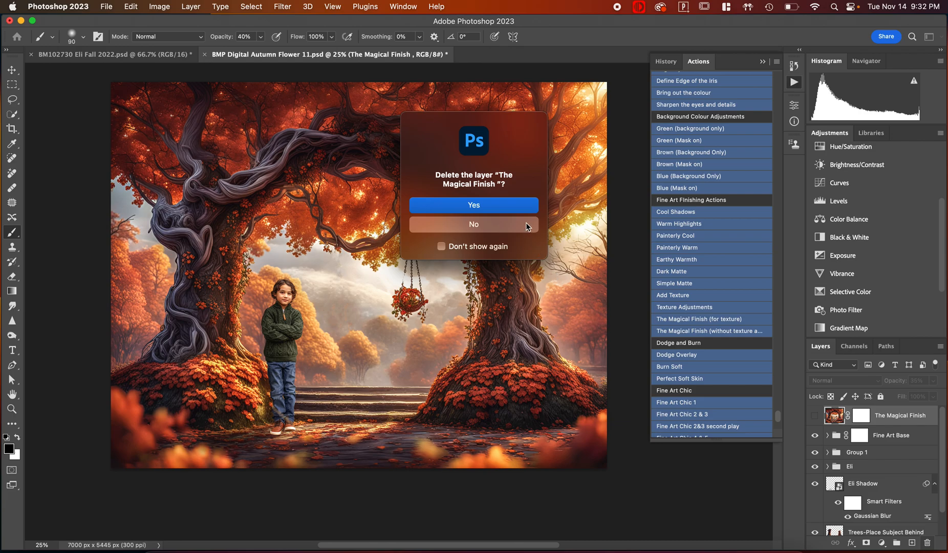
left_click(505, 206)
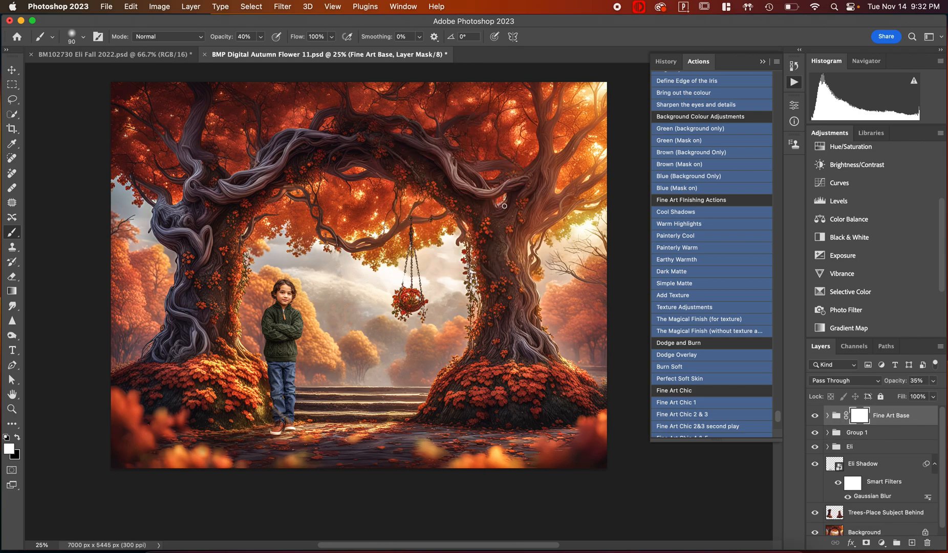